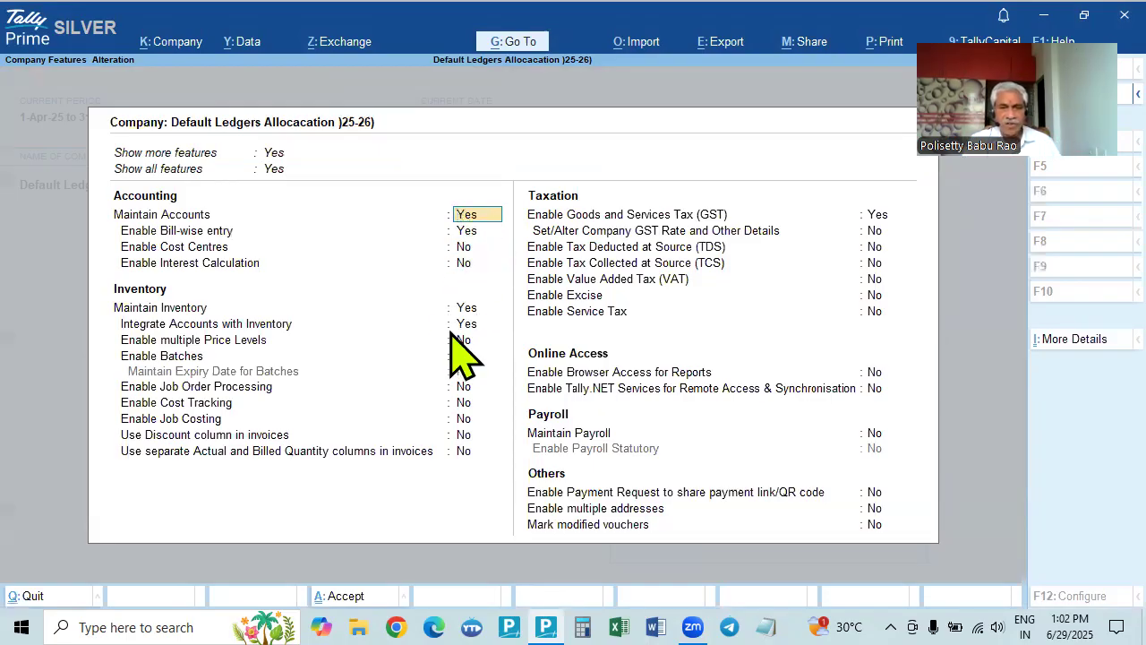
# Open the company's GST registration details from the company features, accept them and save the features.
pyautogui.click(875, 222)
pyautogui.press('Return')
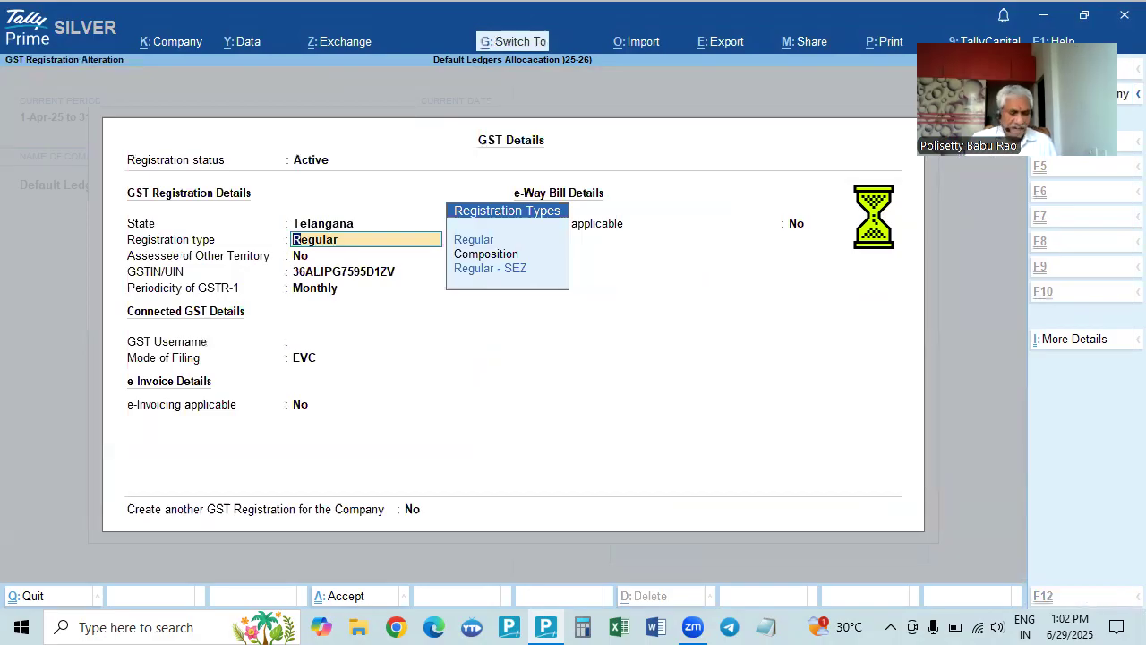
pyautogui.hotkey('ctrl', 'a')
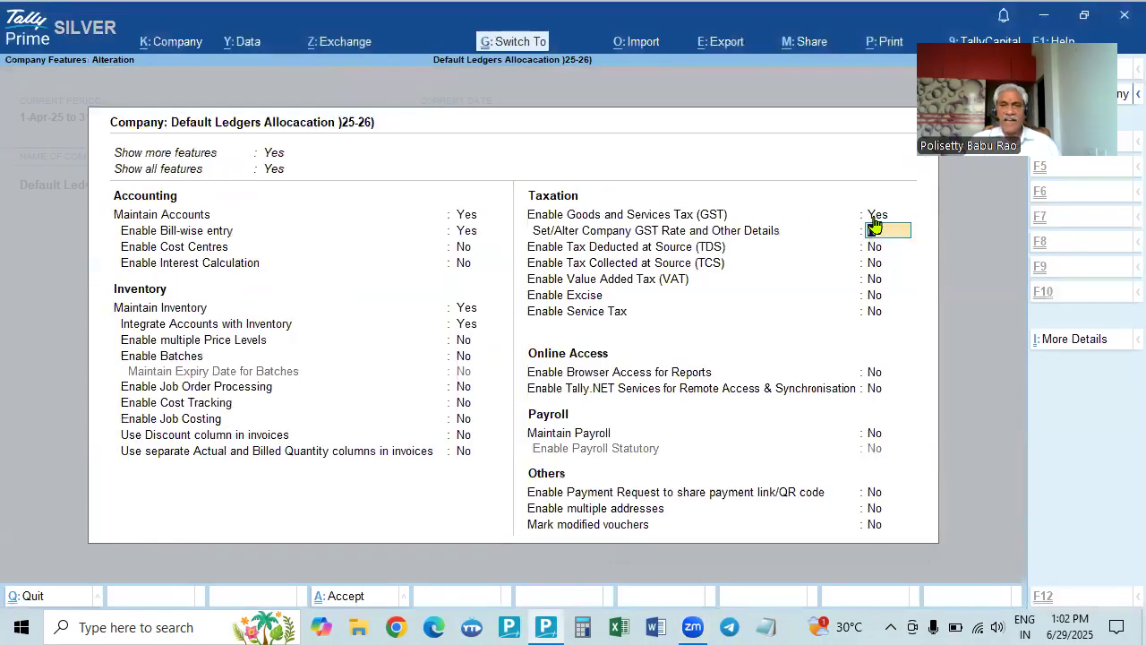
pyautogui.hotkey('ctrl', 'a')
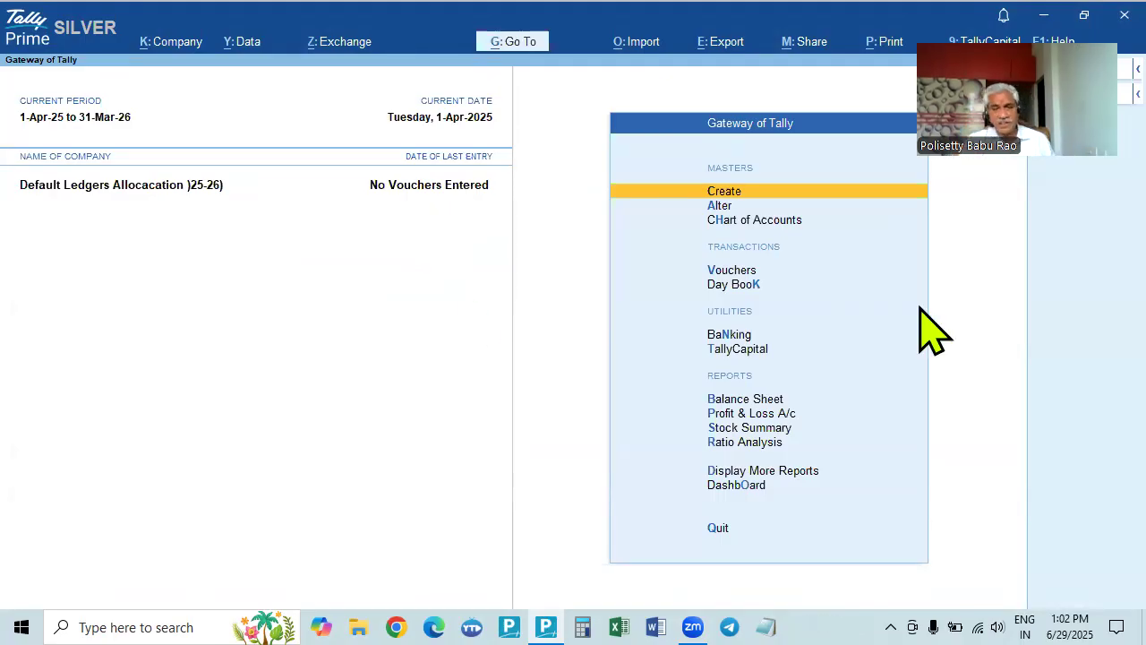
# Open a new purchase voucher.
pyautogui.click(734, 272)
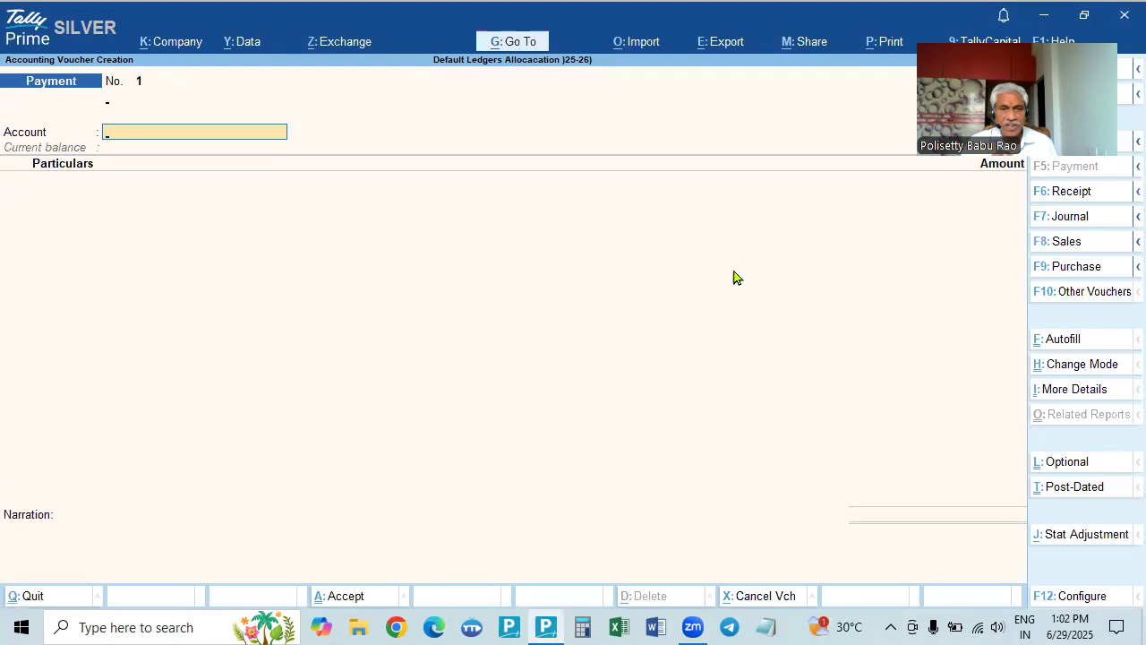
pyautogui.press('F9')
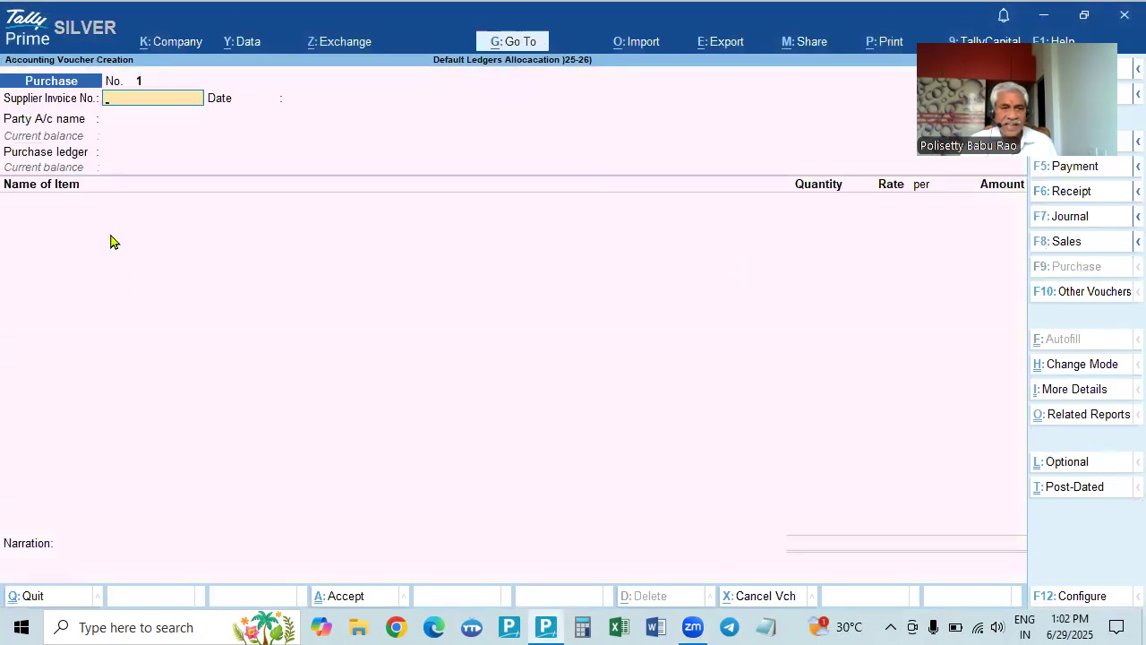
# Try the Accounting Invoice mode for the purchase voucher and return it to Item Invoice mode.
pyautogui.click(1041, 365)
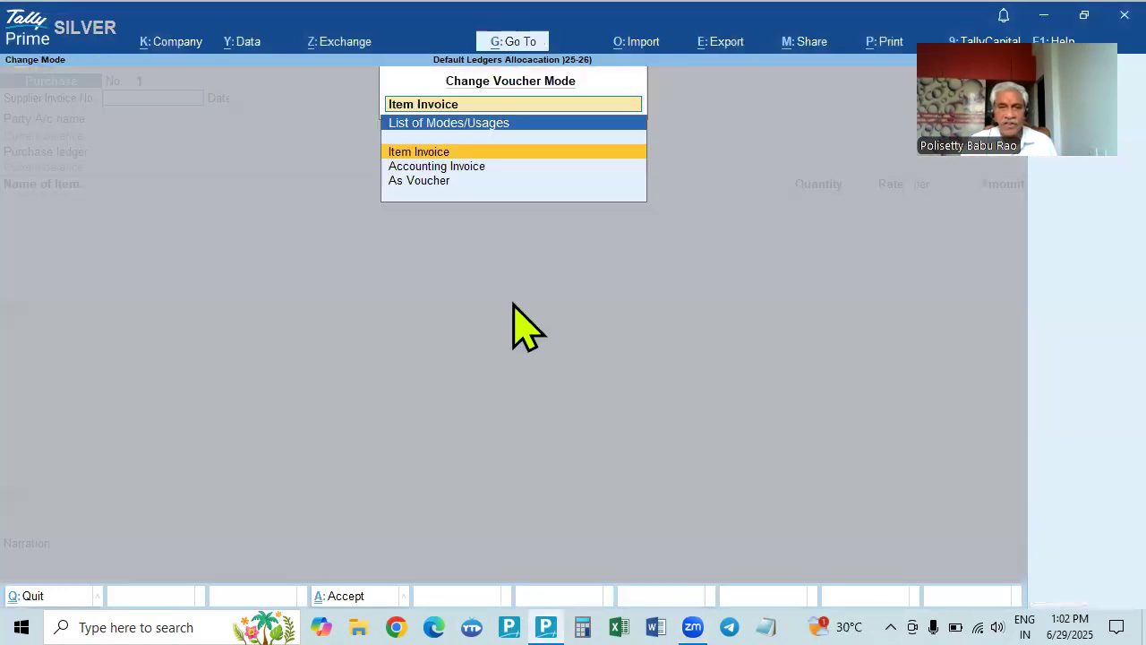
pyautogui.click(474, 166)
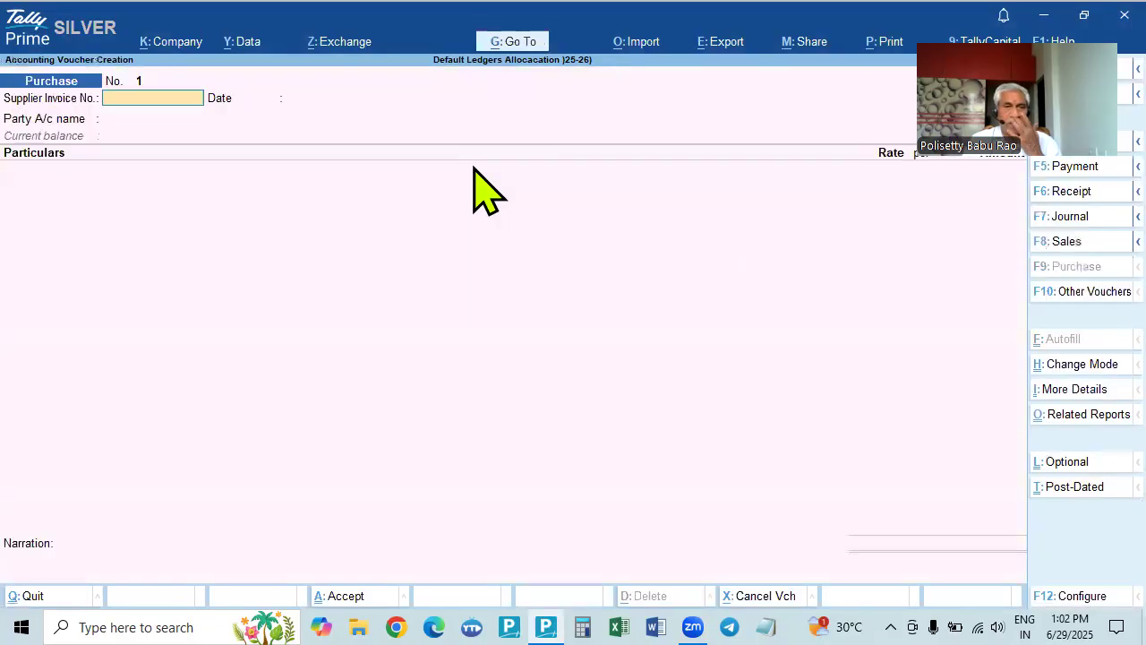
pyautogui.click(1071, 365)
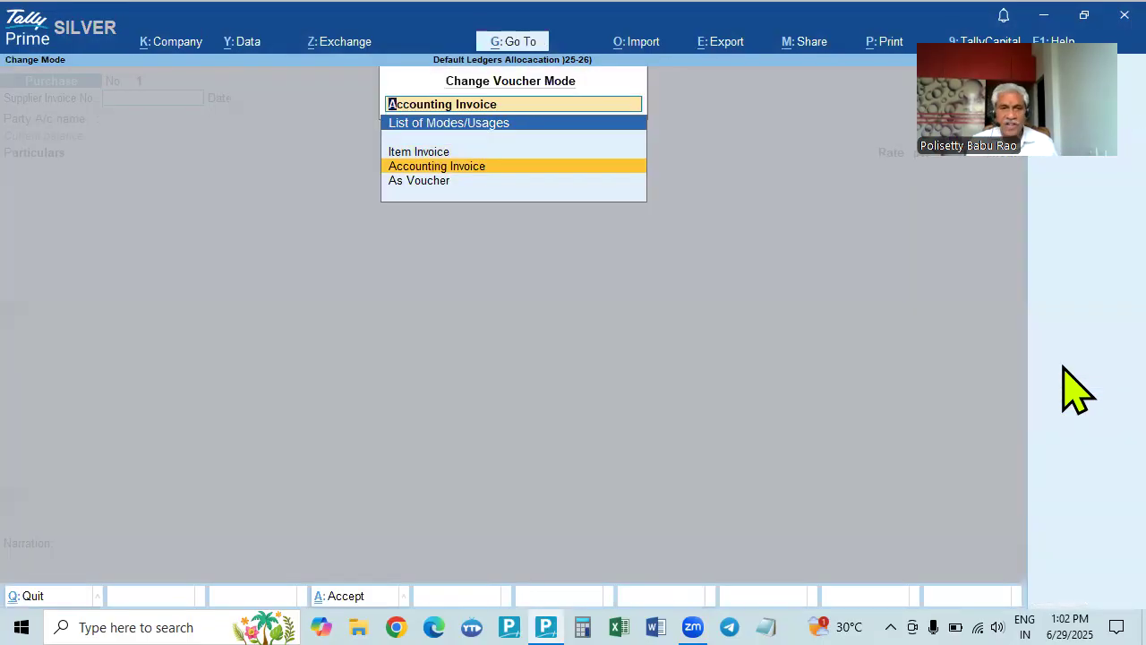
pyautogui.press('Up')
pyautogui.press('Return')
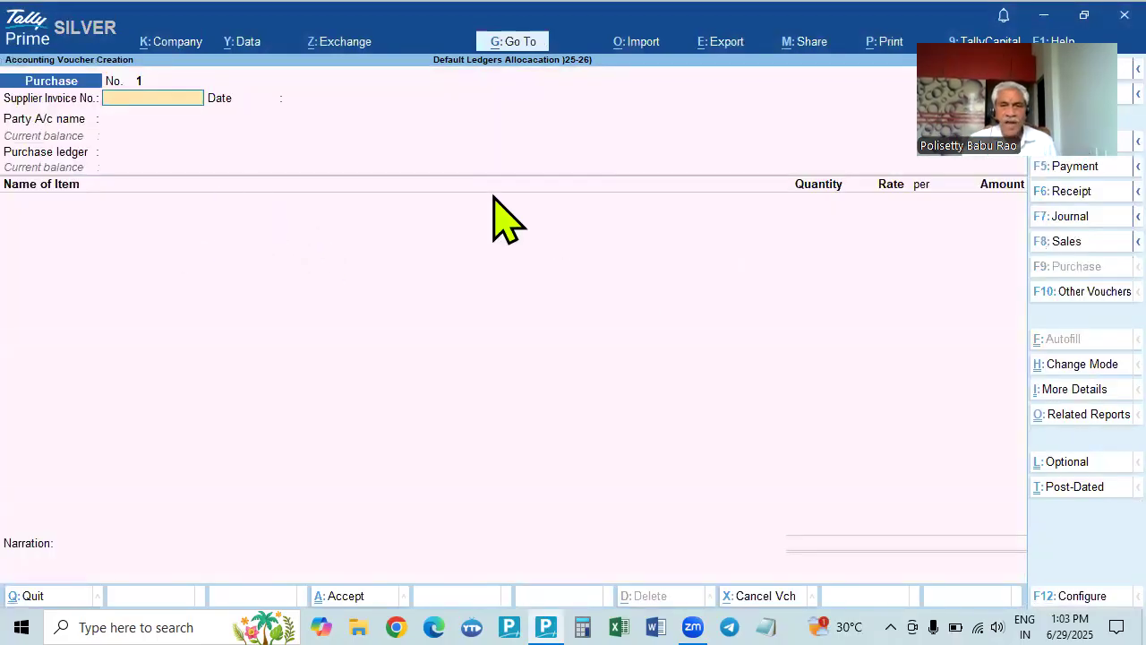
pyautogui.moveTo(1000, 125); pyautogui.dragTo(843, 341)
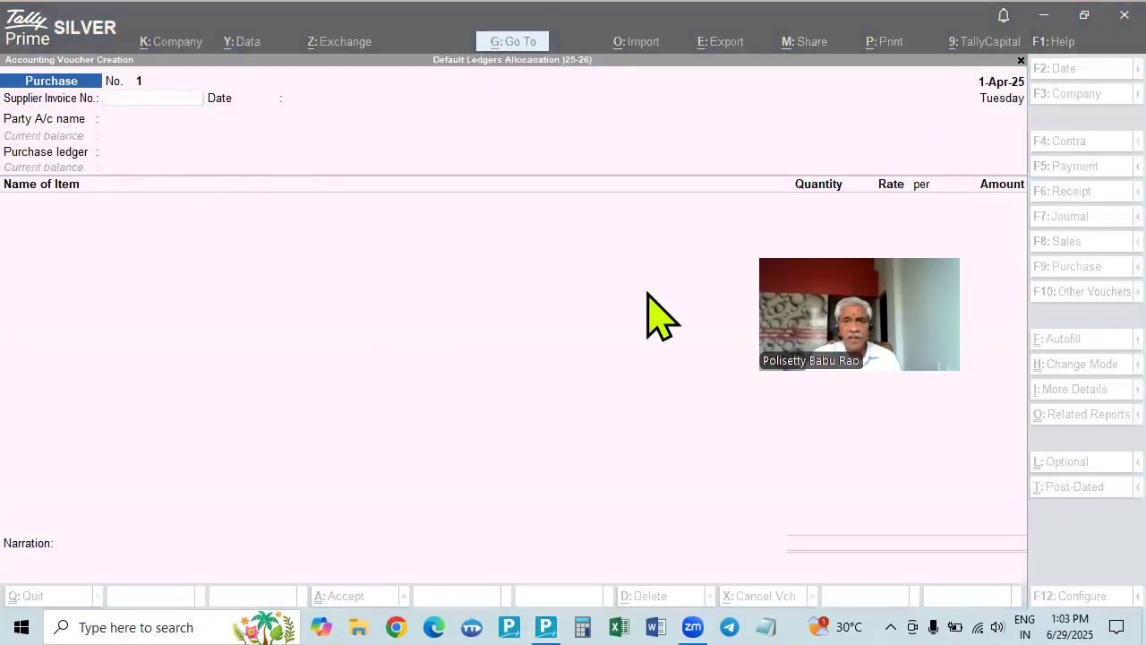
pyautogui.moveTo(885, 325); pyautogui.dragTo(1057, 82)
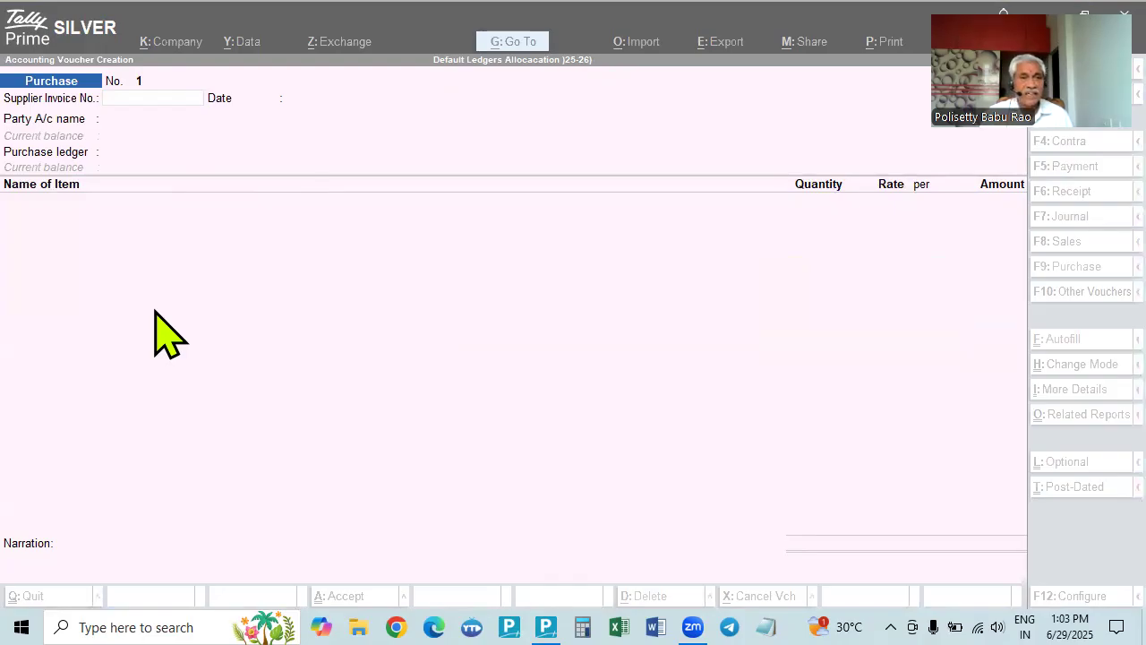
# Go through the Sales, Journal, Contra, Payment and Receipt voucher types and return to a blank Purchase voucher.
pyautogui.click(206, 257)
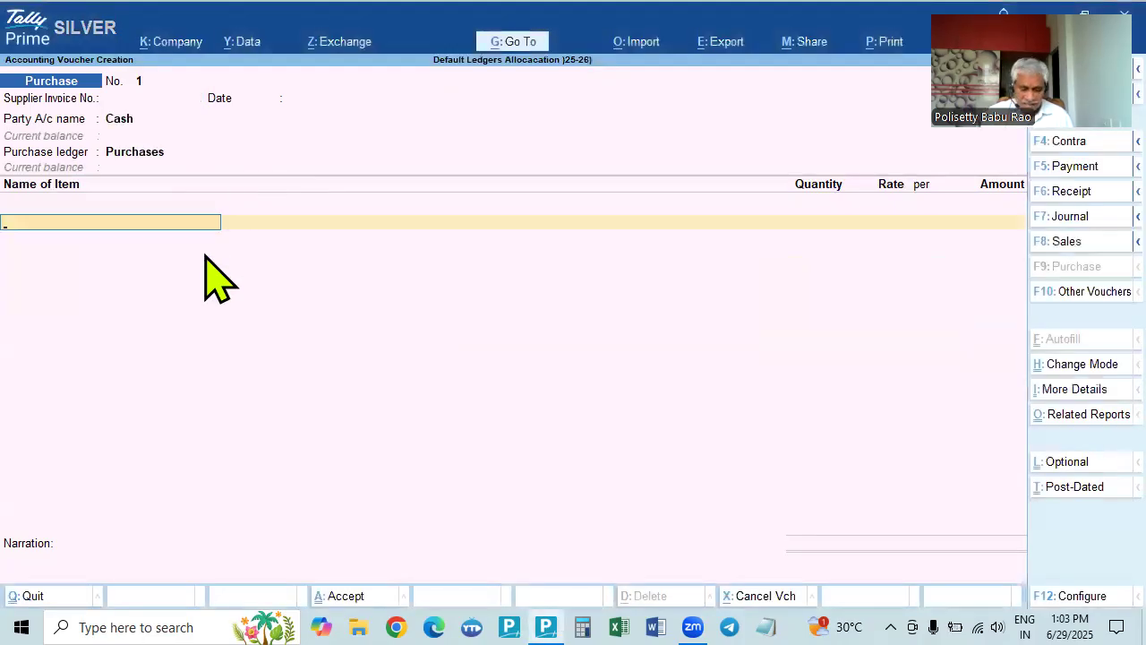
pyautogui.press('F8')
pyautogui.press('F7')
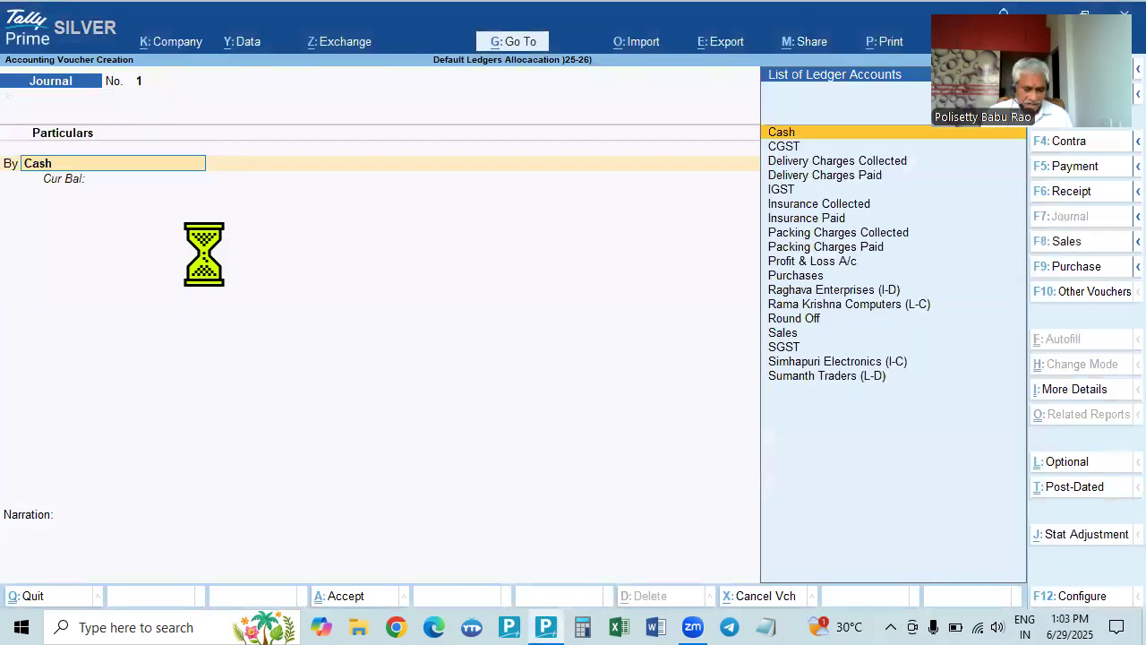
pyautogui.press('F4')
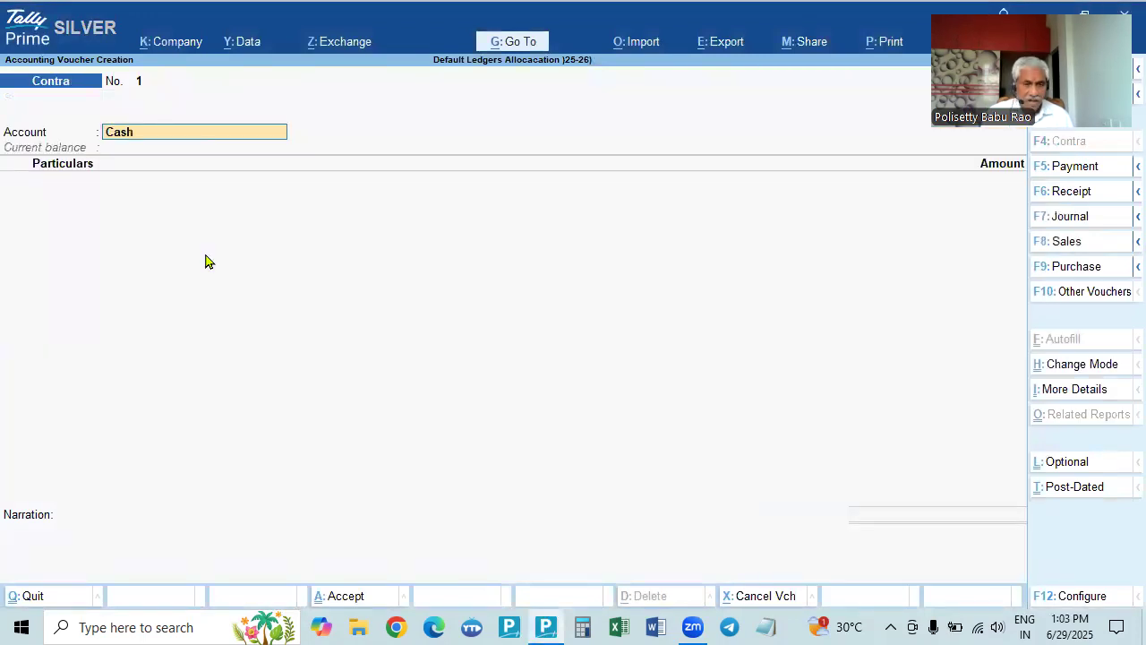
pyautogui.press('F5')
pyautogui.press('F6')
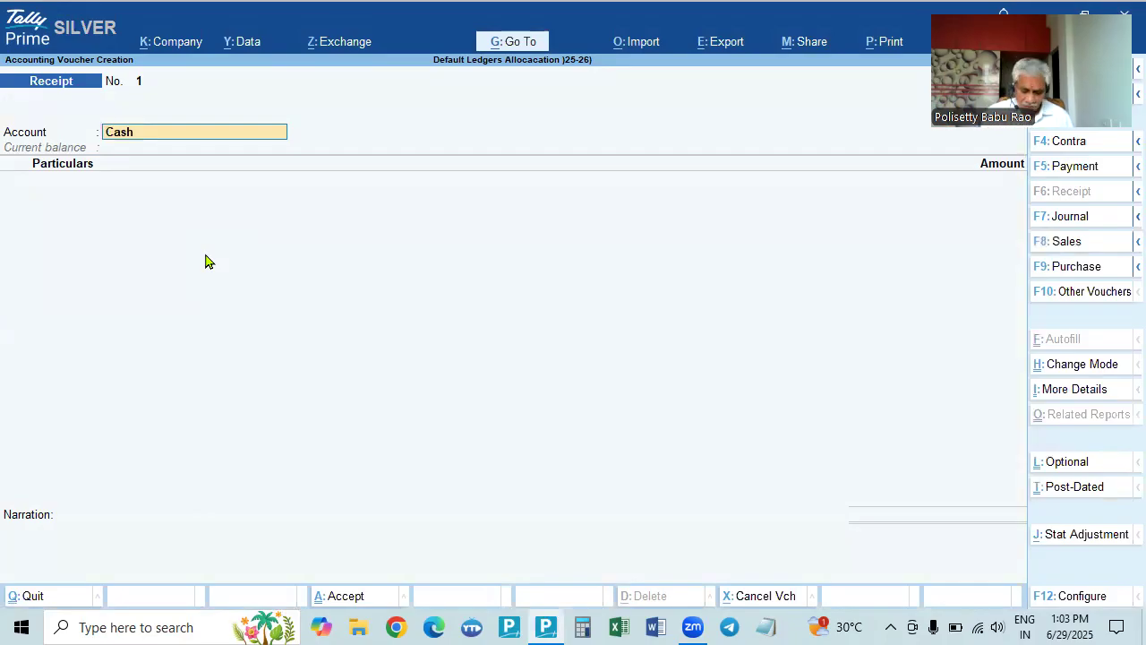
pyautogui.press('F9')
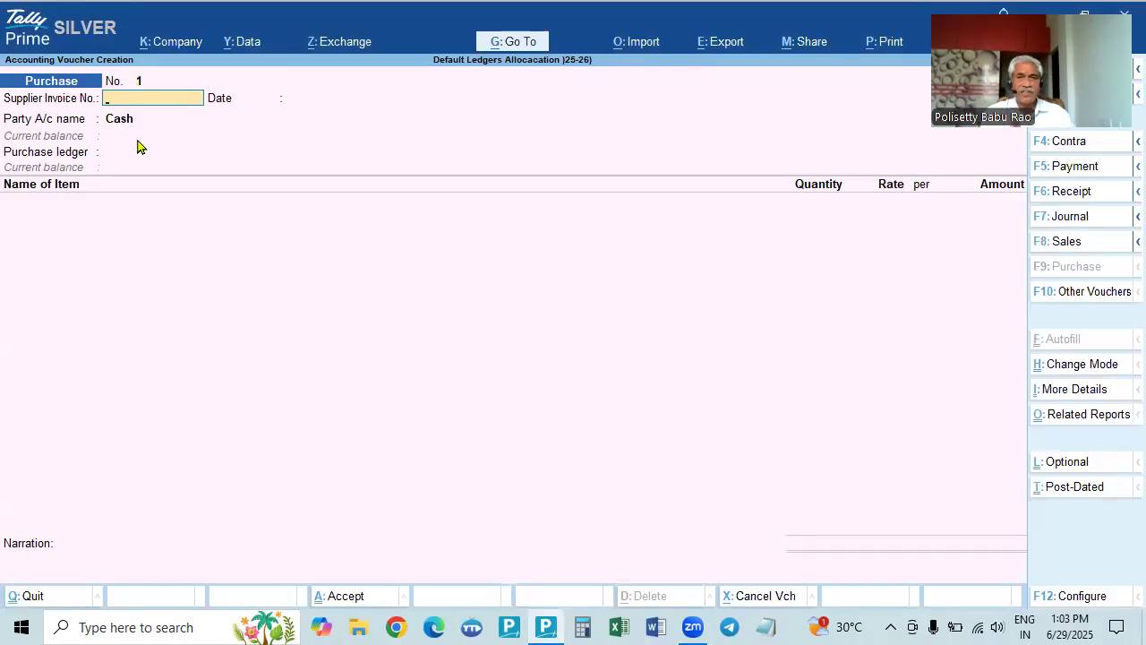
# Enter supplier invoice number 025 dated 1-Apr-25 in the purchase voucher.
pyautogui.write('025')
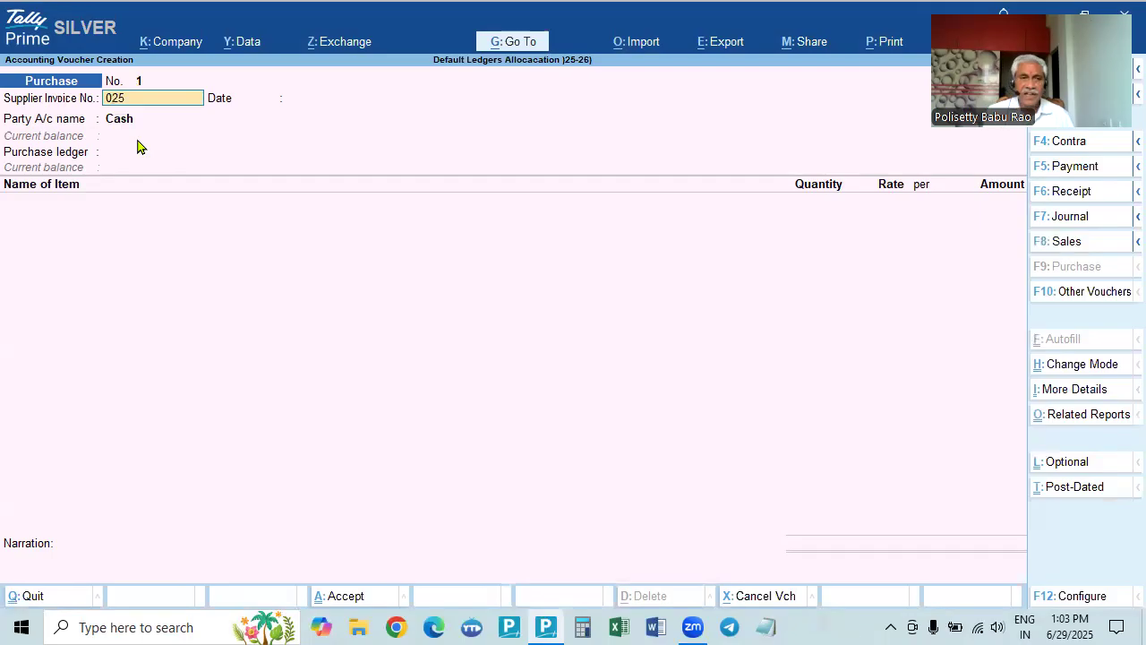
pyautogui.press('Return')
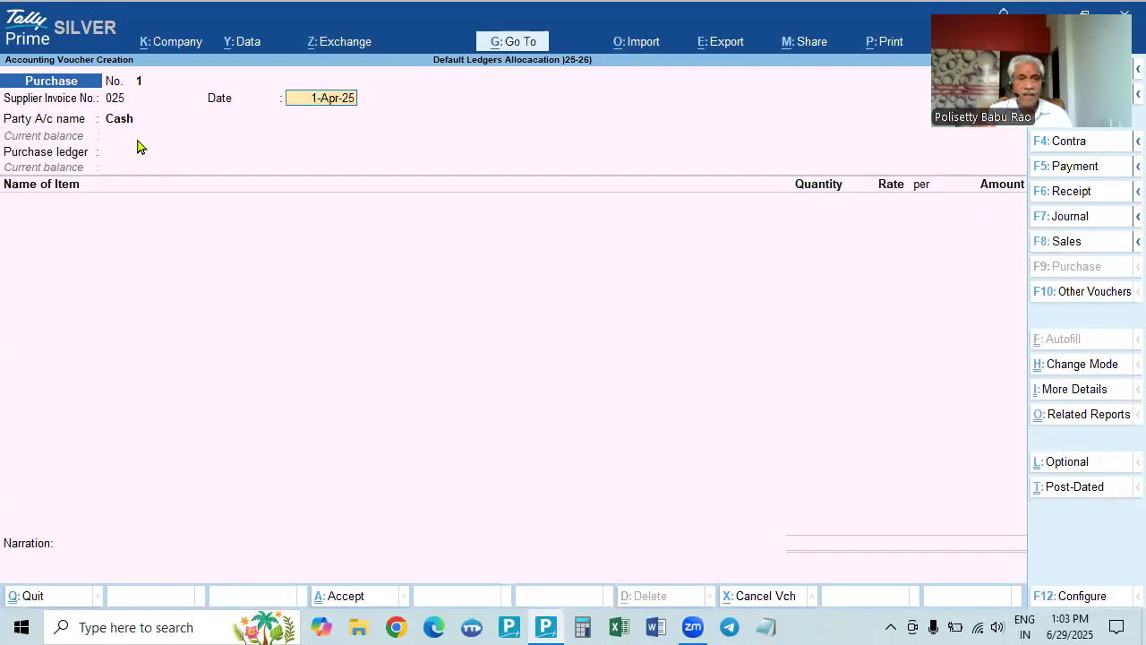
pyautogui.press('Return')
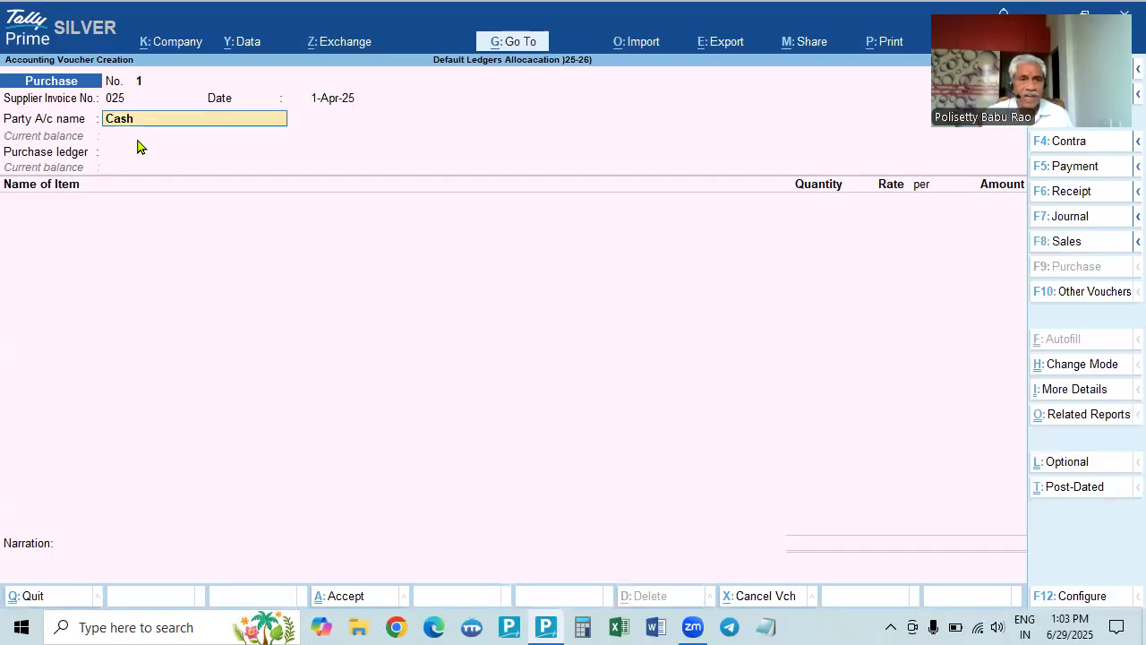
# Set the party account to Rama Krishna Computers (L-C) and accept its receipt and party details without changes.
pyautogui.press('BackSpace')
pyautogui.press('Down')
pyautogui.press('Down')
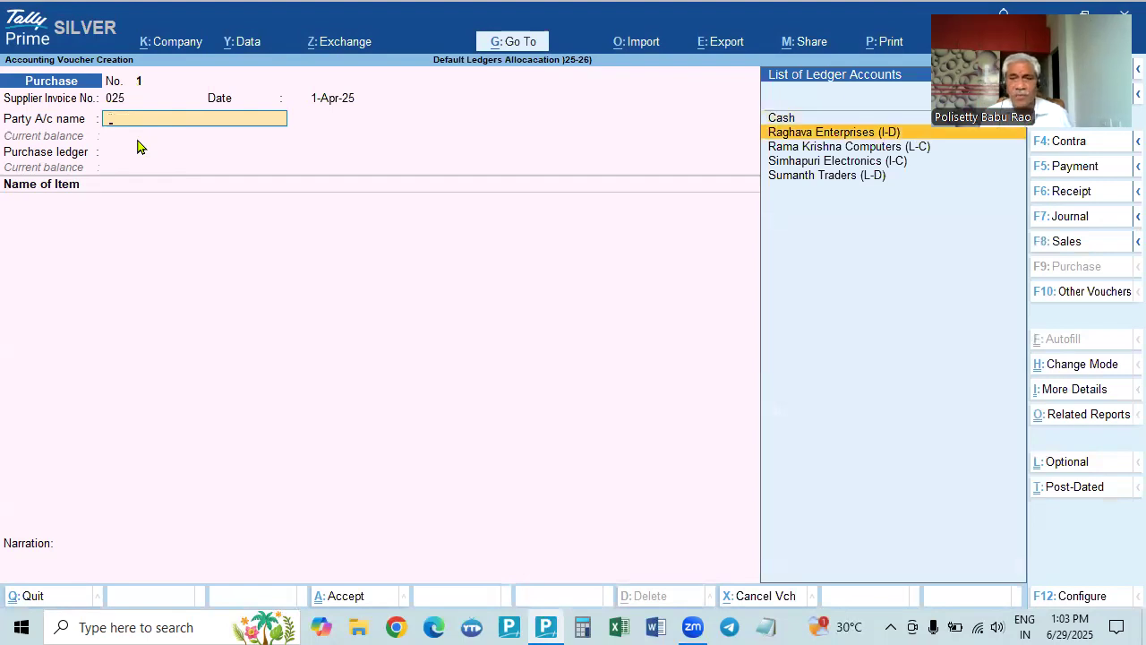
pyautogui.press('Down')
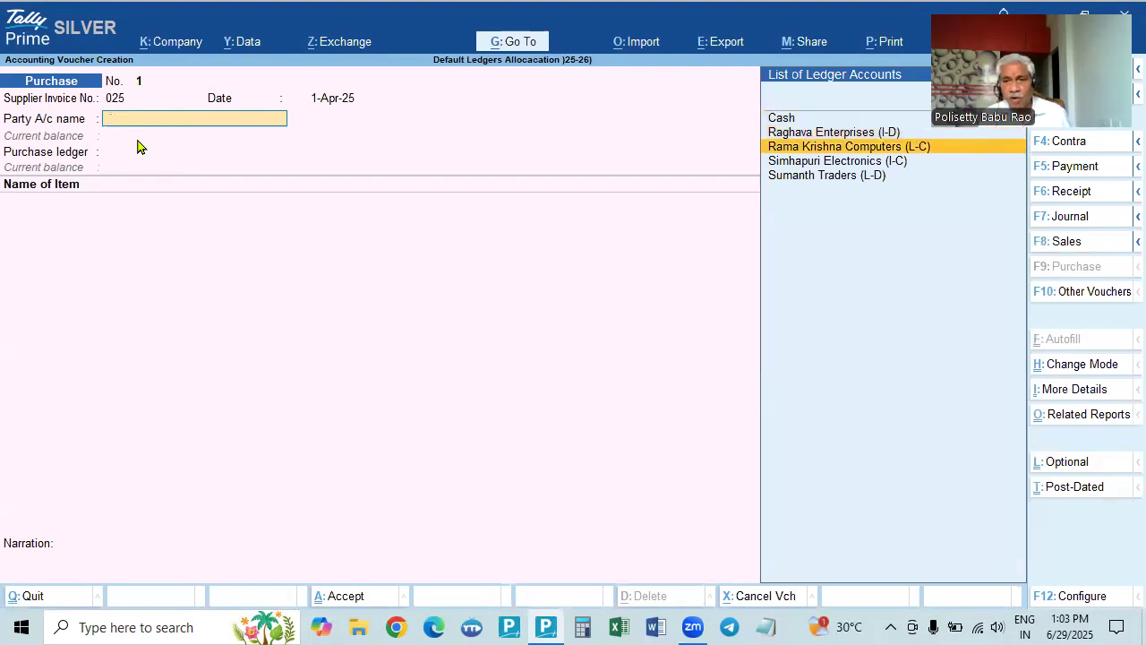
pyautogui.press('Return')
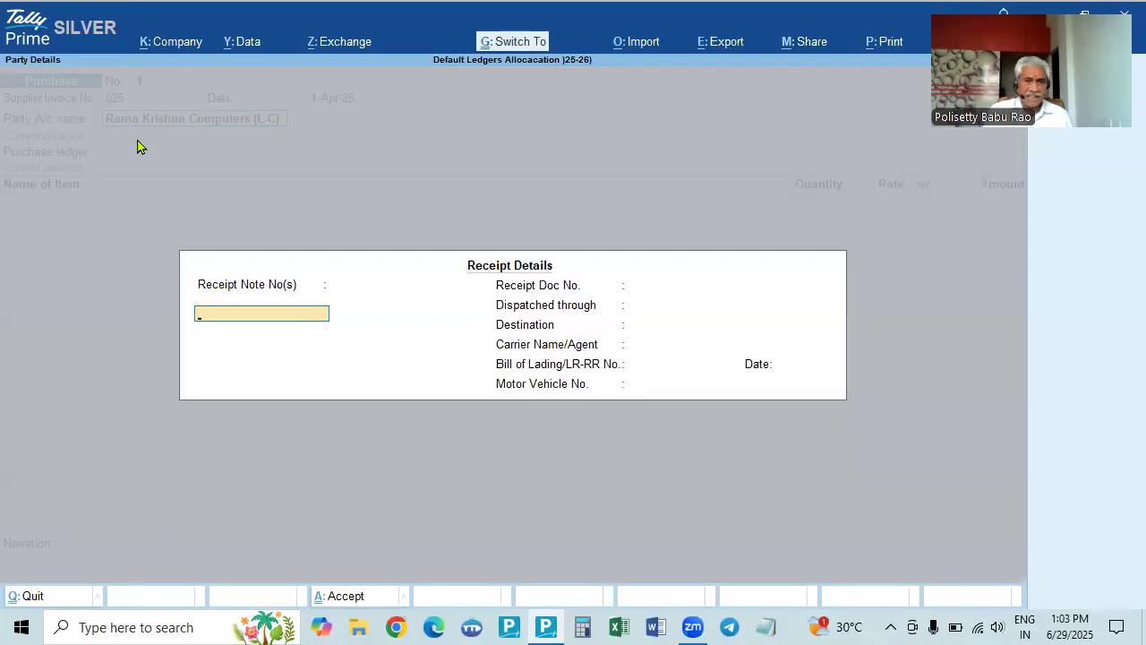
pyautogui.press('Return')
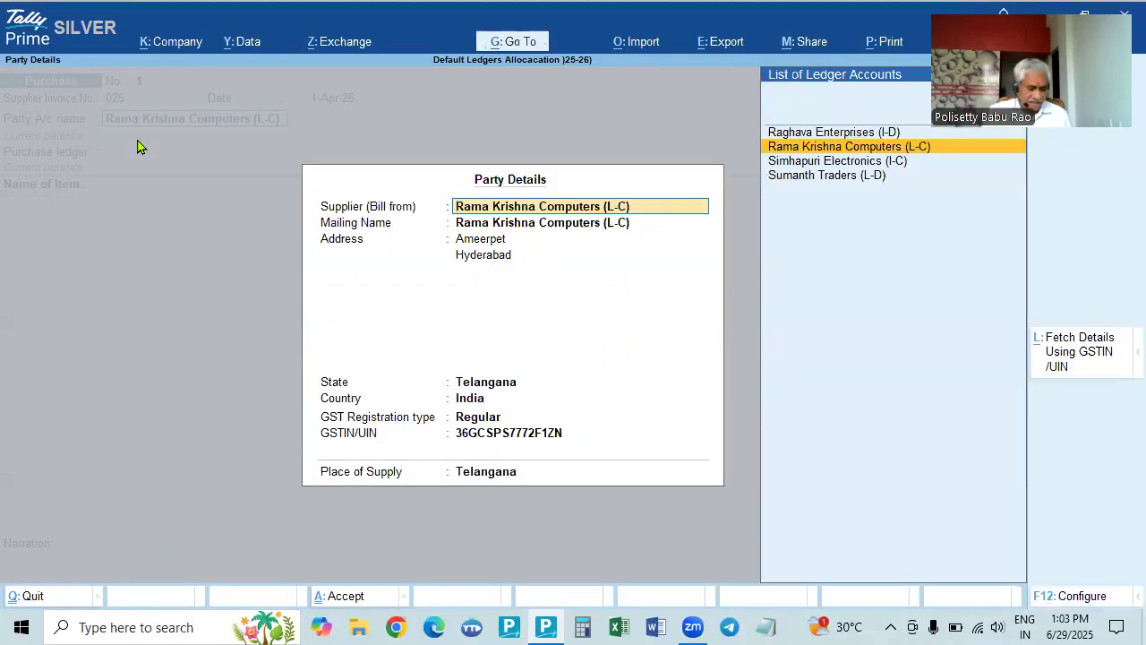
pyautogui.press('Return')
# Set the purchase ledger of the voucher to Purchases.
pyautogui.press('Return')
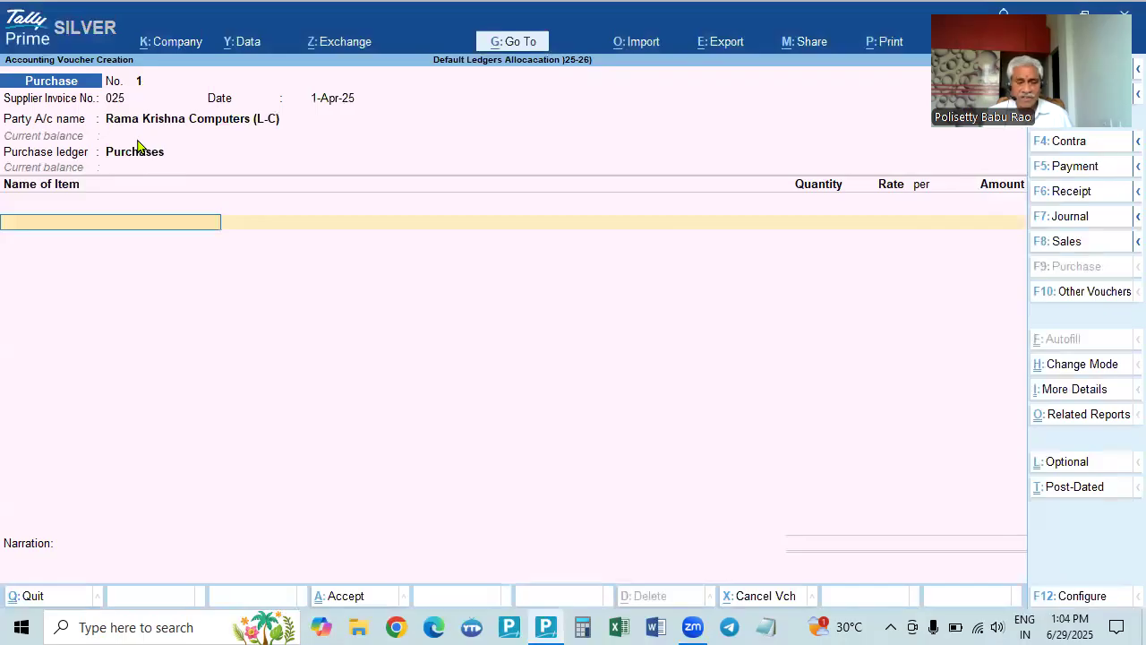
pyautogui.press('BackSpace')
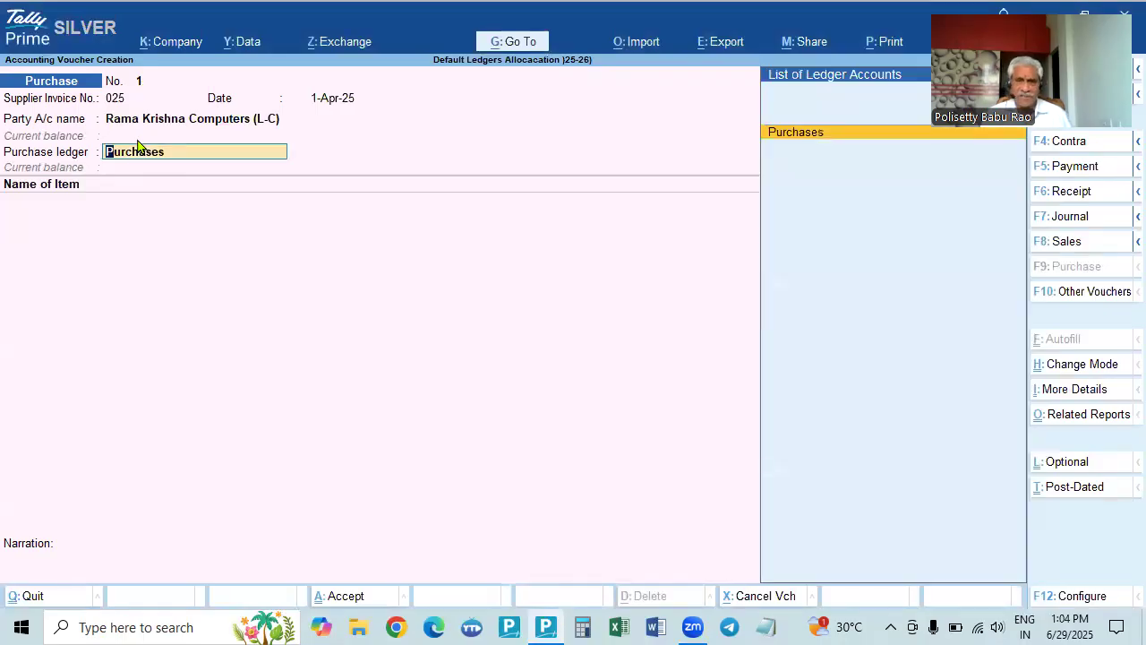
pyautogui.press('Return')
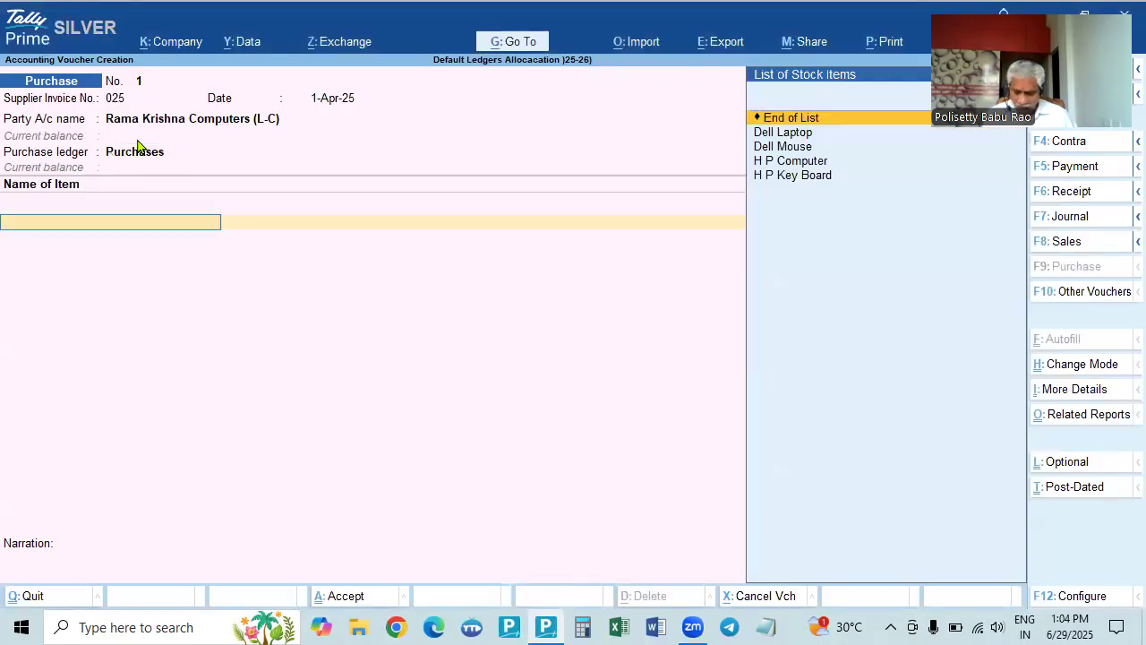
# Add the stock item H P Computer with a quantity of 5 Nos at a rate of 35,000.
pyautogui.press('Down')
pyautogui.press('Down')
pyautogui.press('Down')
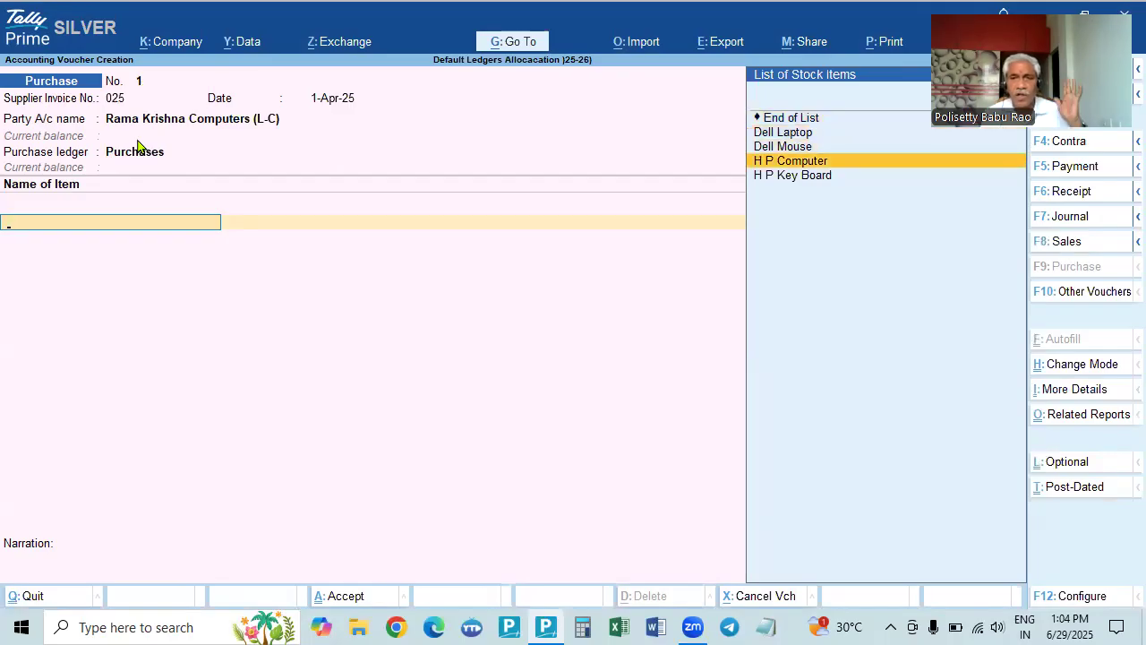
pyautogui.press('Return')
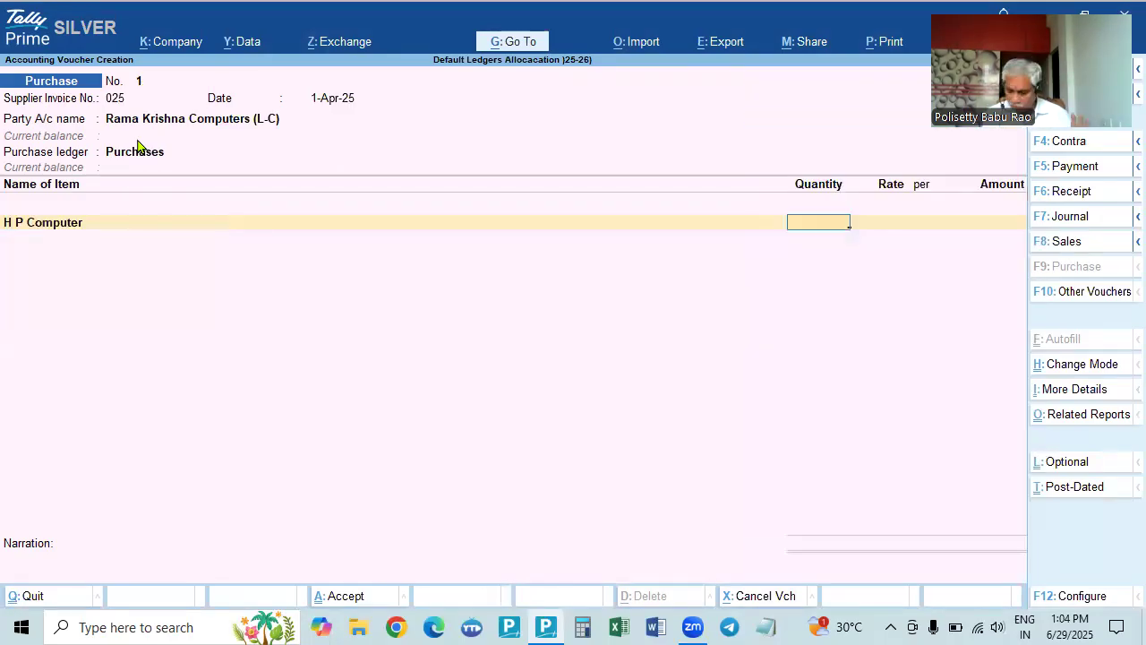
pyautogui.write('5')
pyautogui.press('Return')
pyautogui.write('35000')
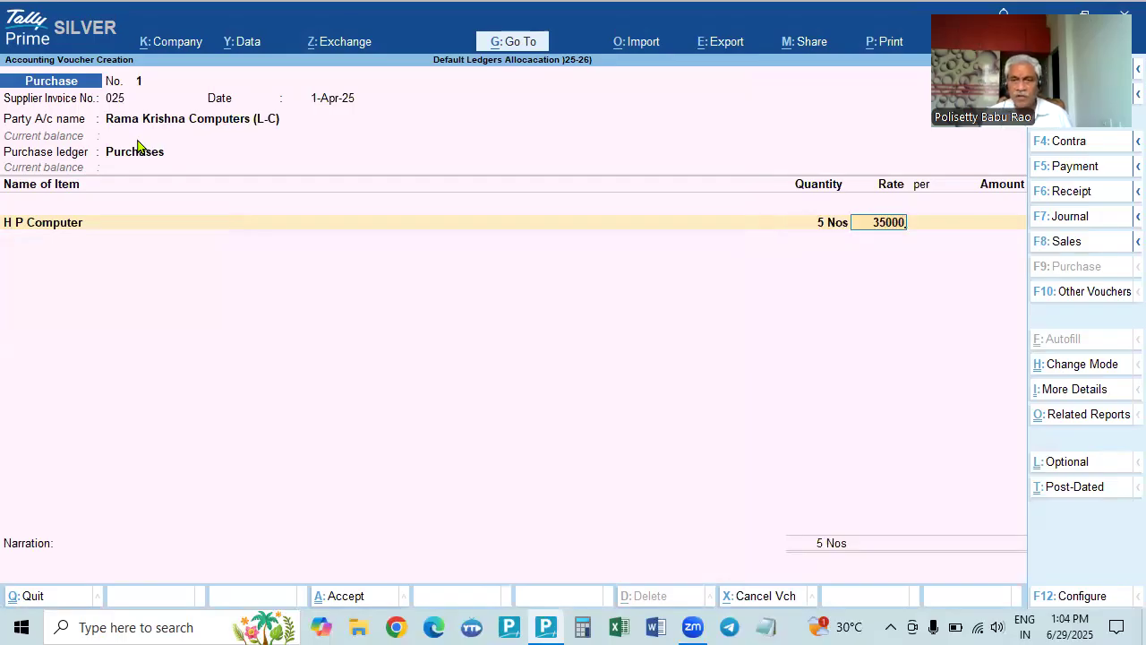
pyautogui.press('Return')
pyautogui.press('Return')
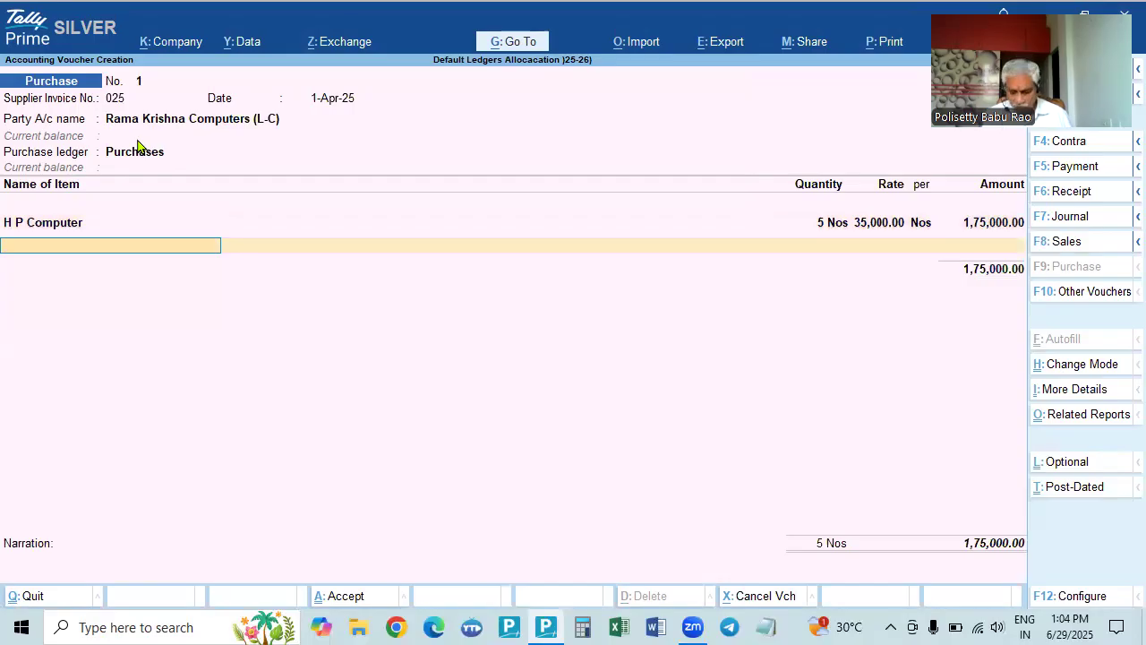
# Add the stock item H P Key Board with a quantity of 10 Nos at a rate of 500 and end the item list.
pyautogui.press('Down')
pyautogui.press('Down')
pyautogui.press('Down')
pyautogui.press('Down')
pyautogui.press('Down')
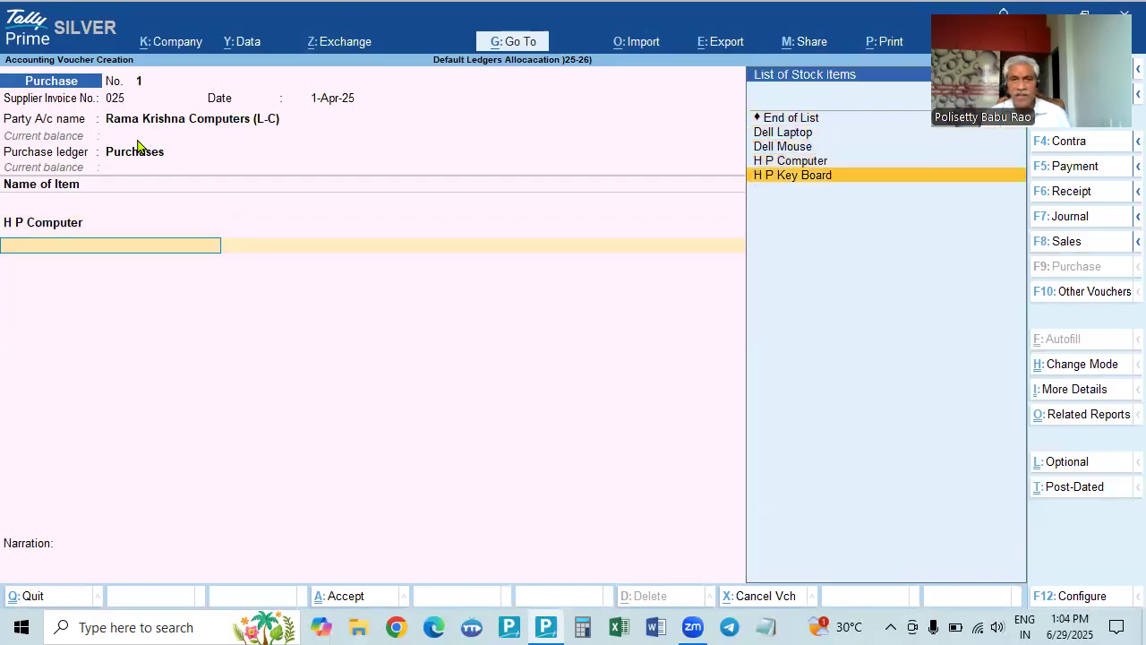
pyautogui.press('Return')
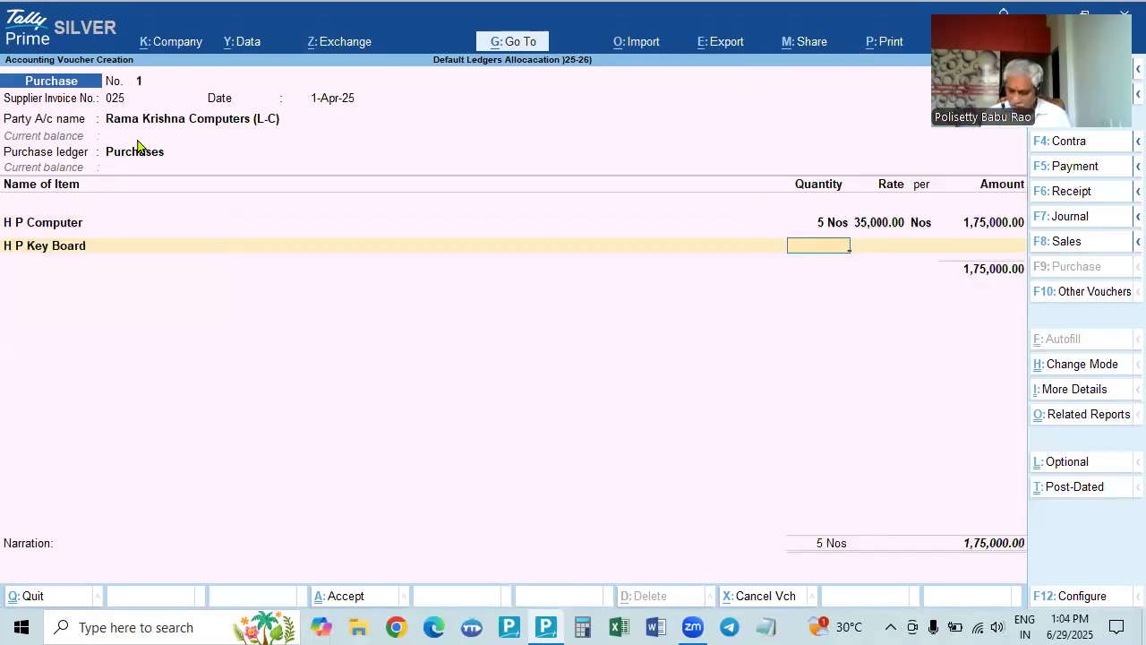
pyautogui.write('10')
pyautogui.press('Return')
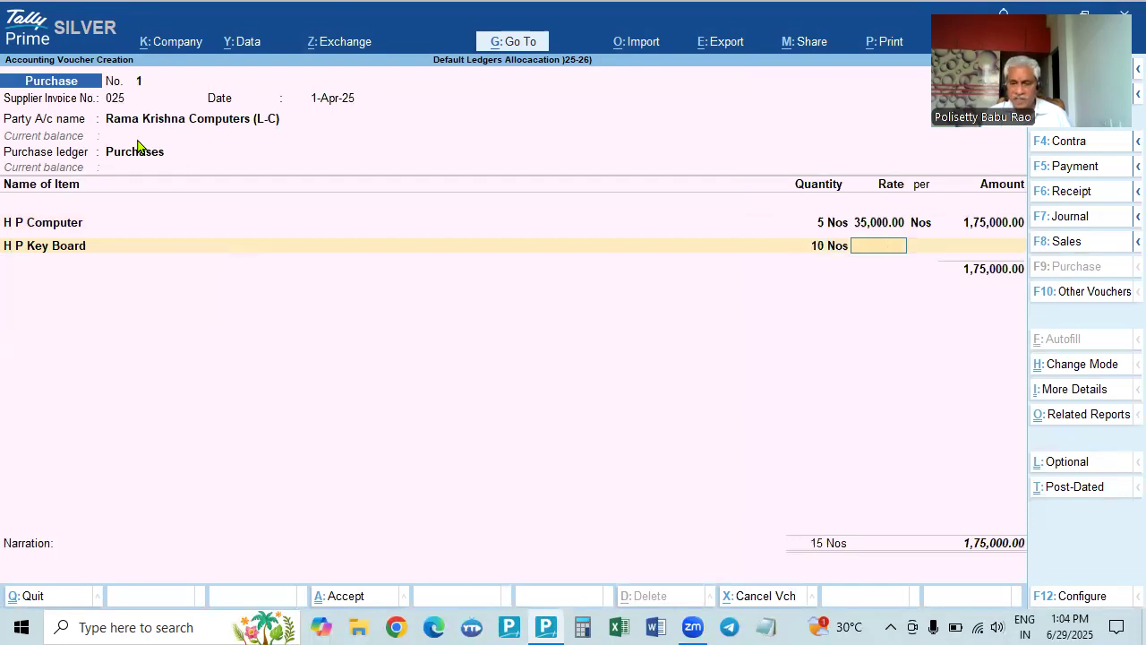
pyautogui.write('500')
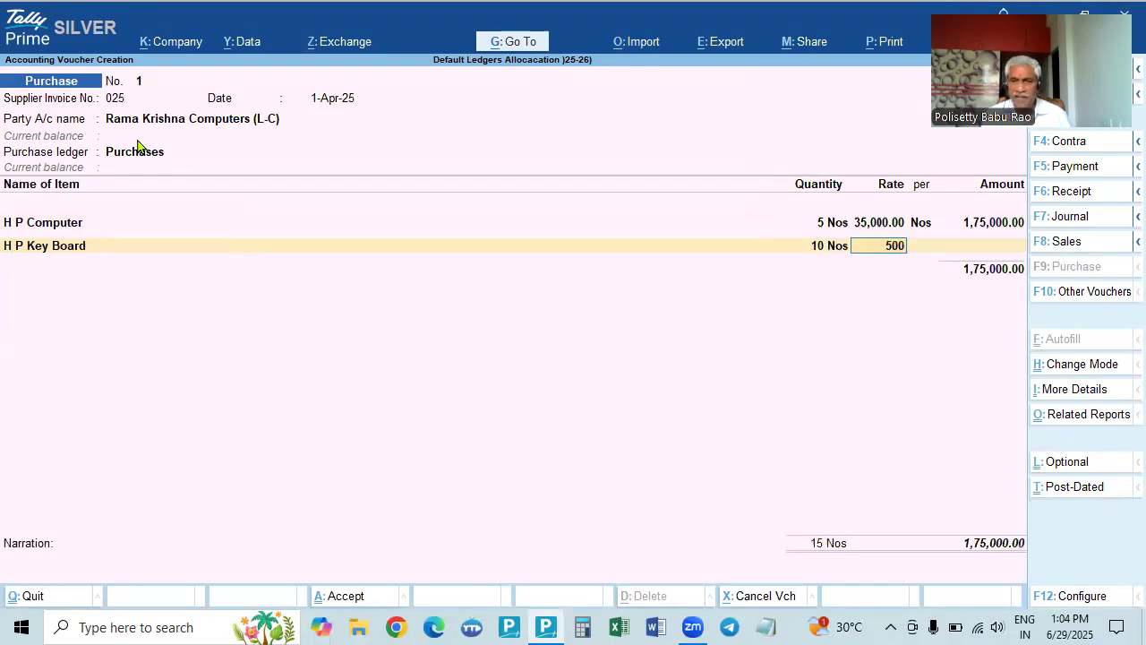
pyautogui.press('Return')
pyautogui.press('Return')
pyautogui.press('Return')
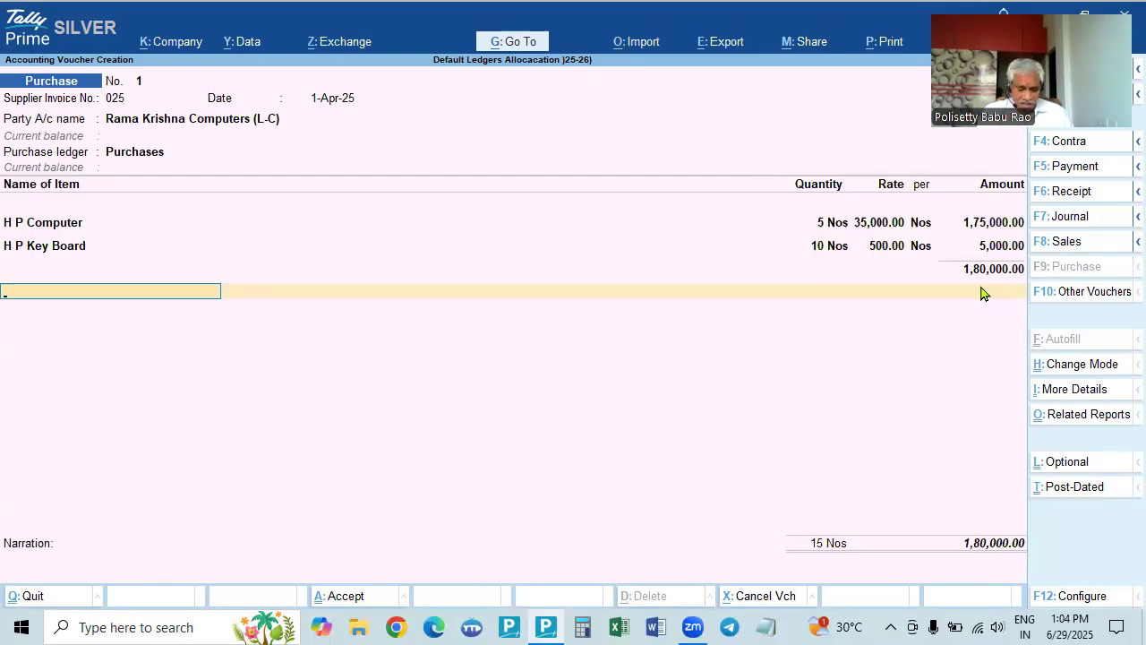
pyautogui.hotkey('alt', 'c')
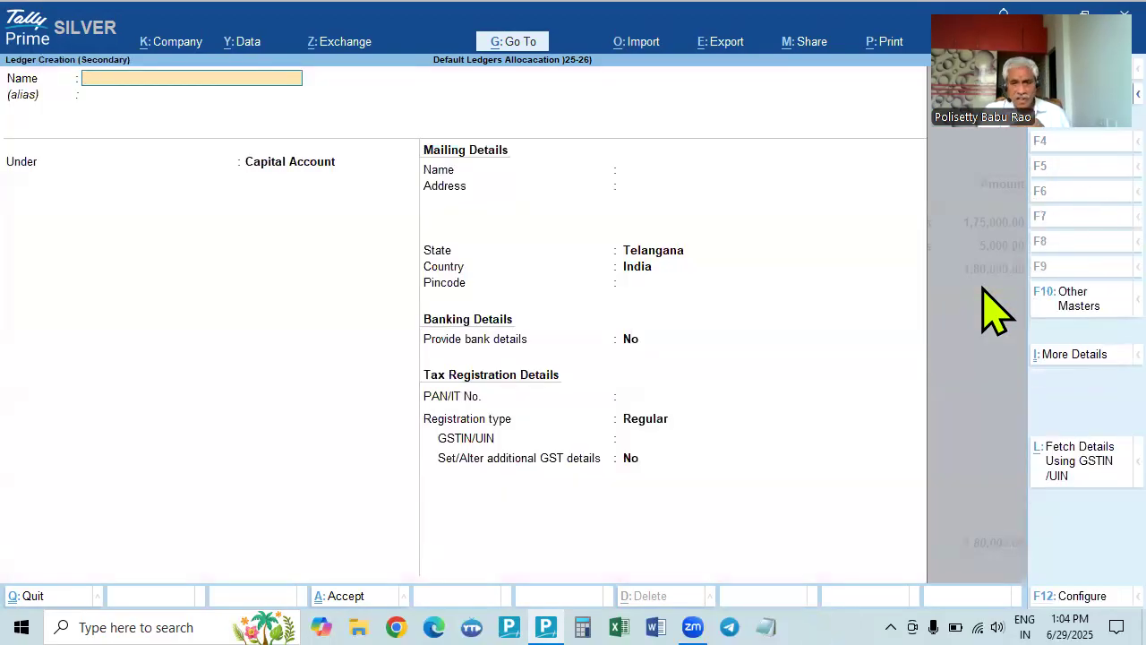
pyautogui.press('Escape')
pyautogui.press('y')
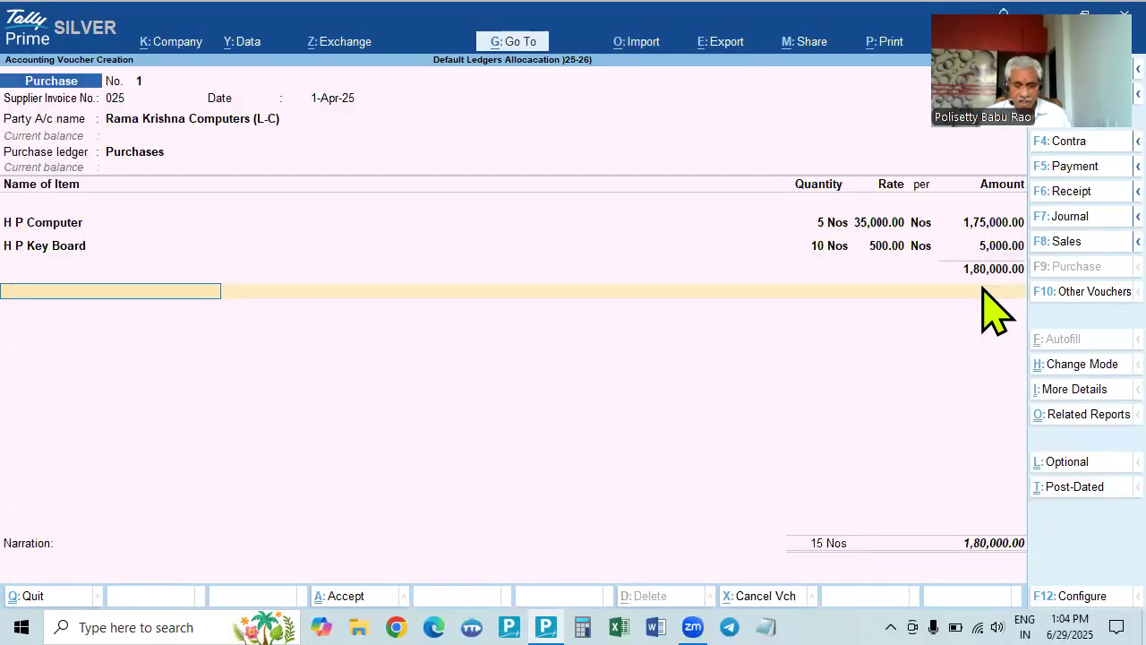
# Add the CGST and SGST tax ledgers directly below the stock items, accepting the calculated amounts.
pyautogui.press('Return')
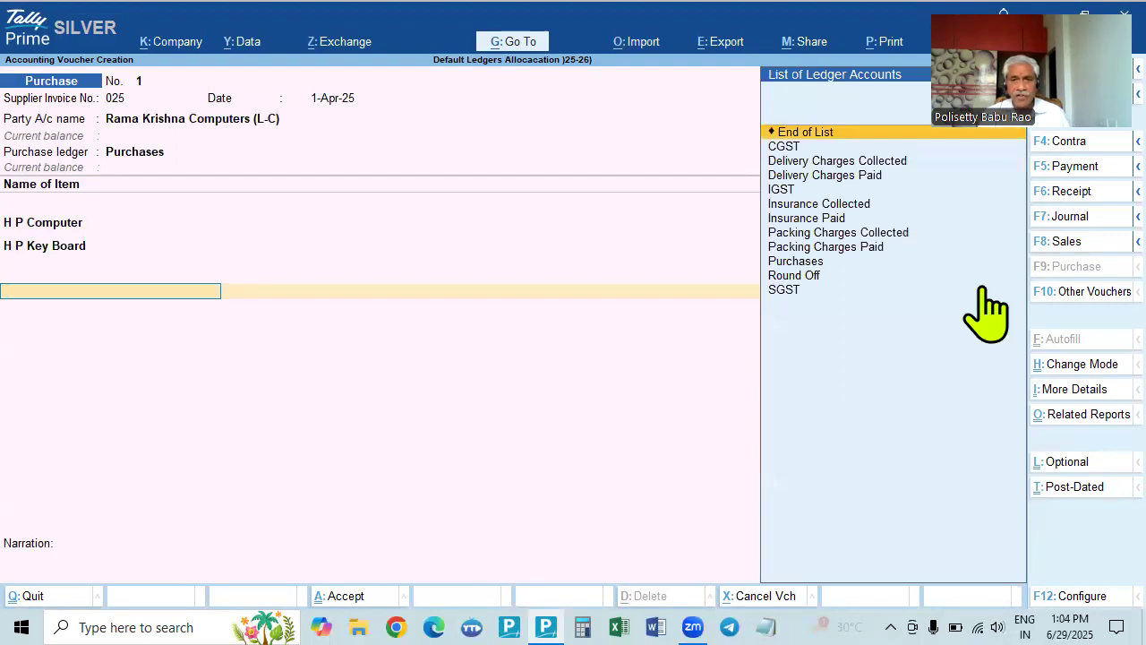
pyautogui.press('Down')
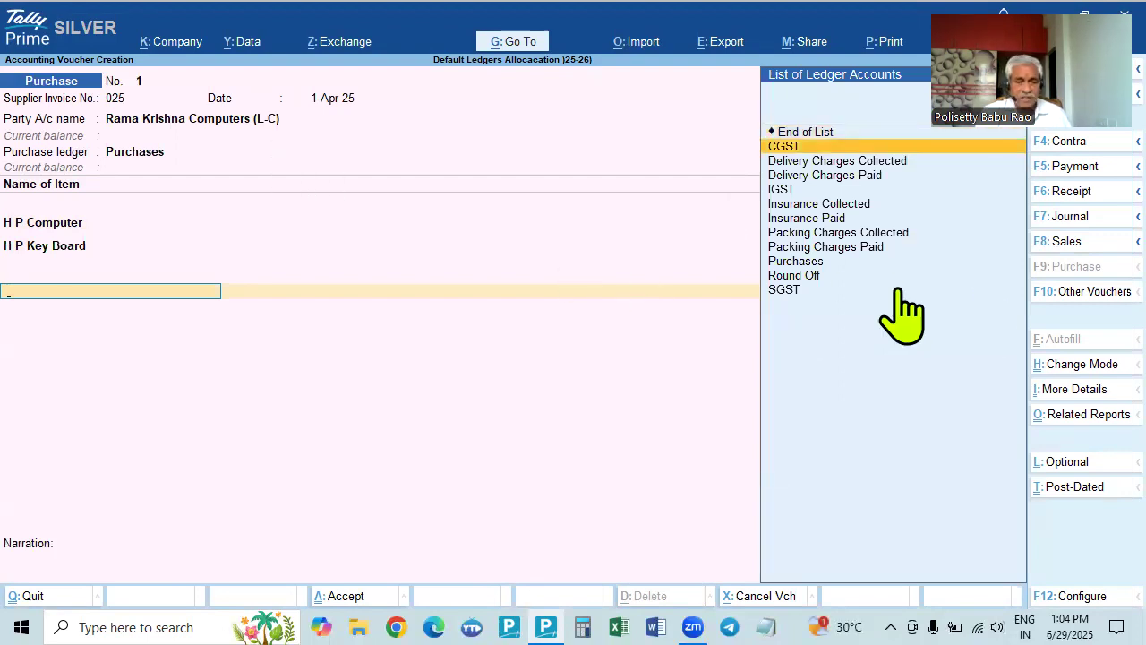
pyautogui.press('Return')
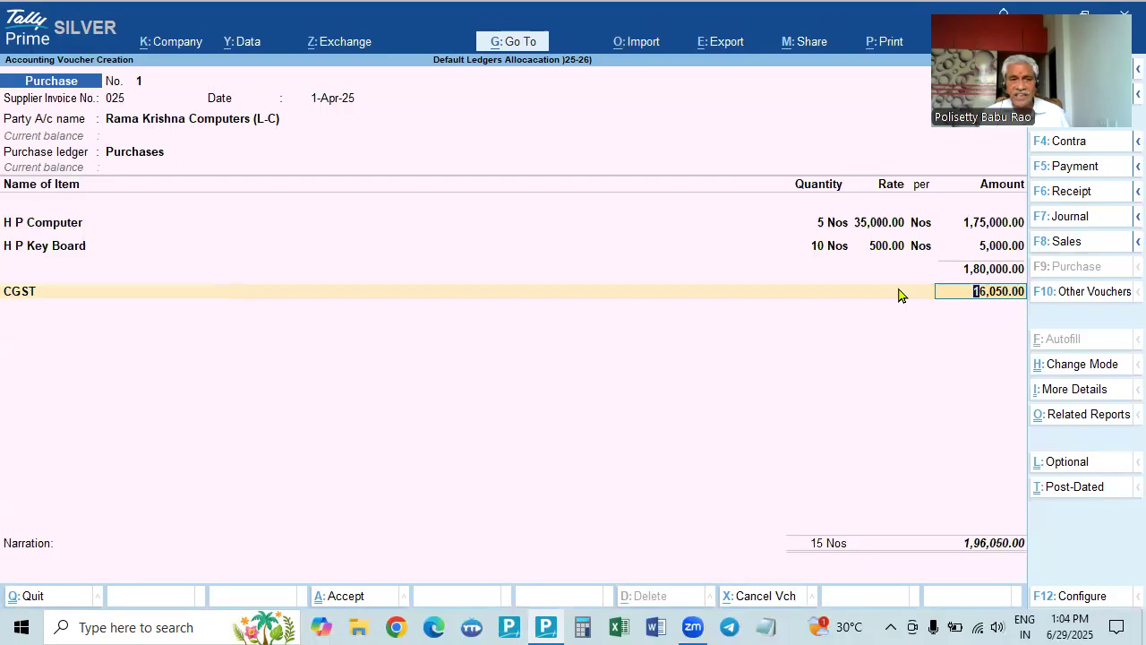
pyautogui.press('Return')
pyautogui.write('S')
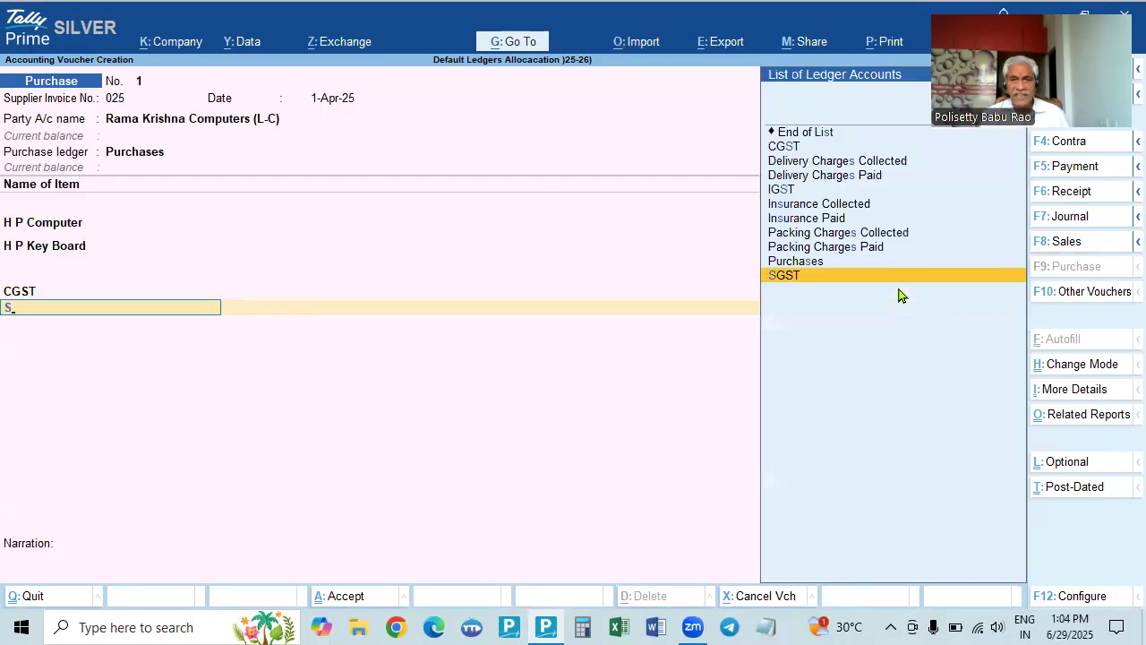
pyautogui.press('Return')
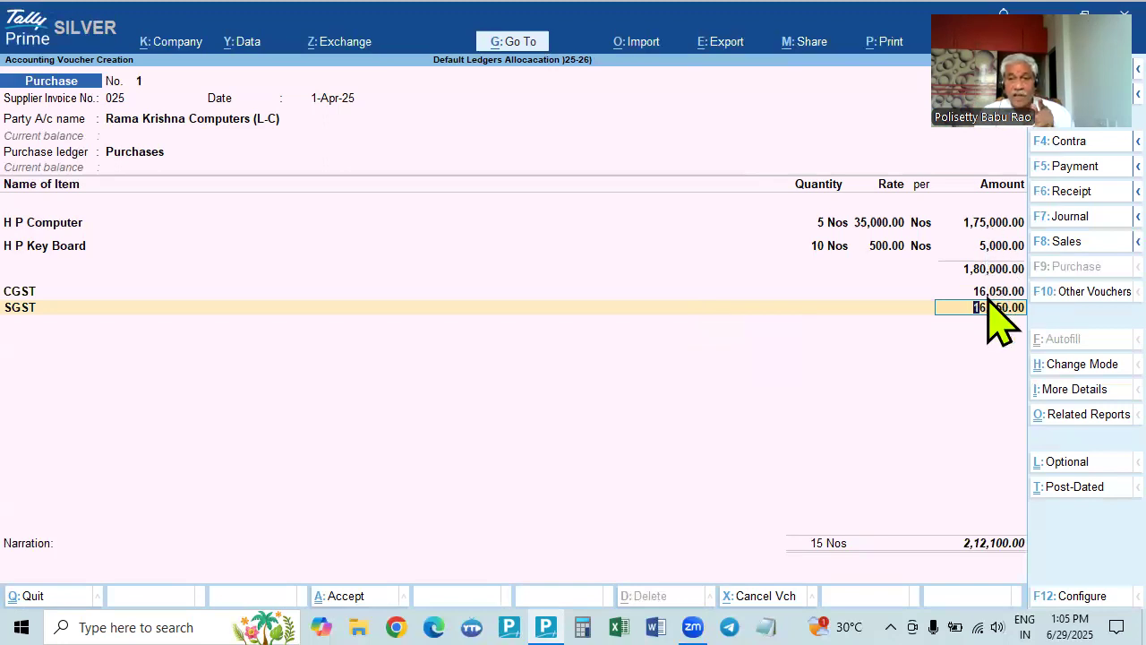
# Return to the ledger lines below the stock items and replace CGST with the Delivery Charges Paid ledger.
pyautogui.click(990, 245)
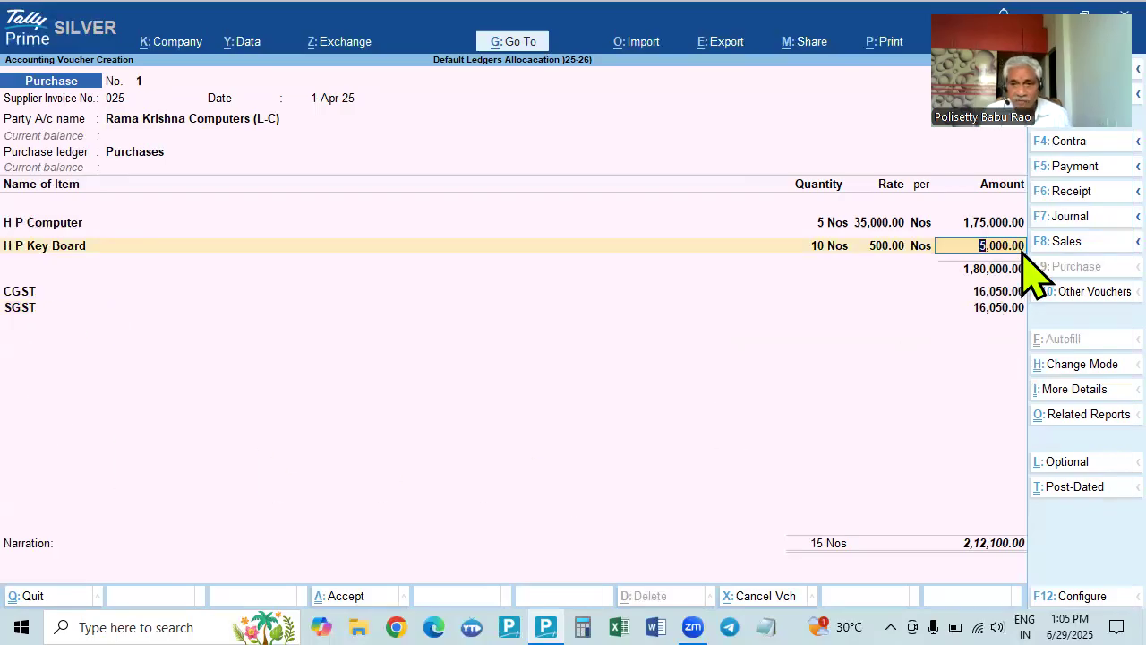
pyautogui.press('Return')
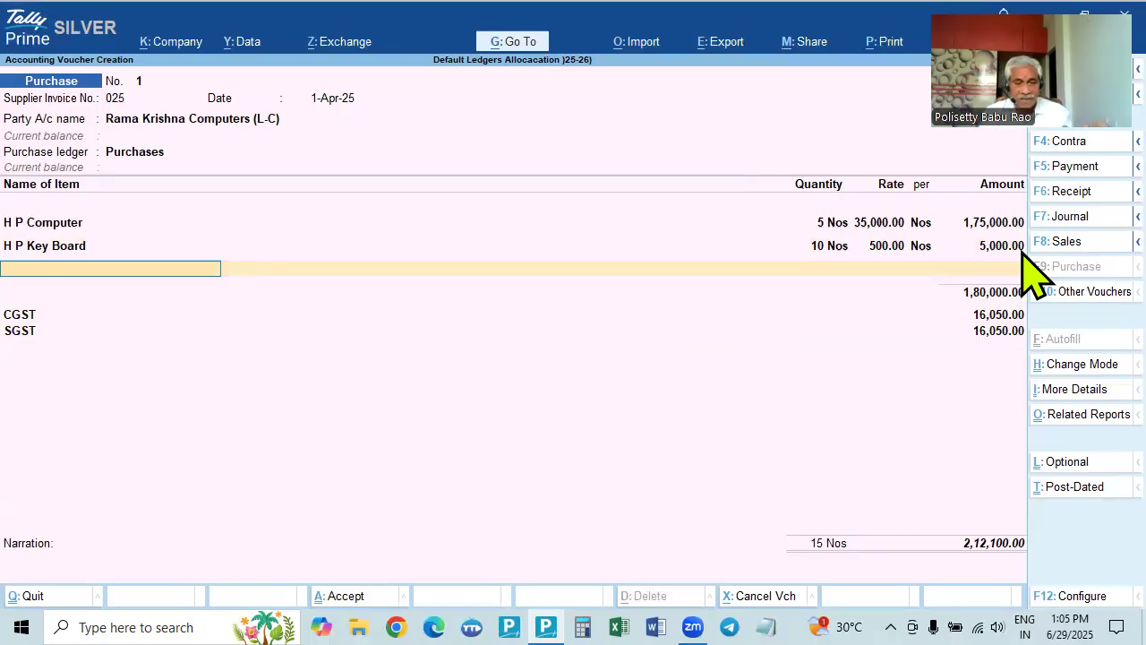
pyautogui.press('Return')
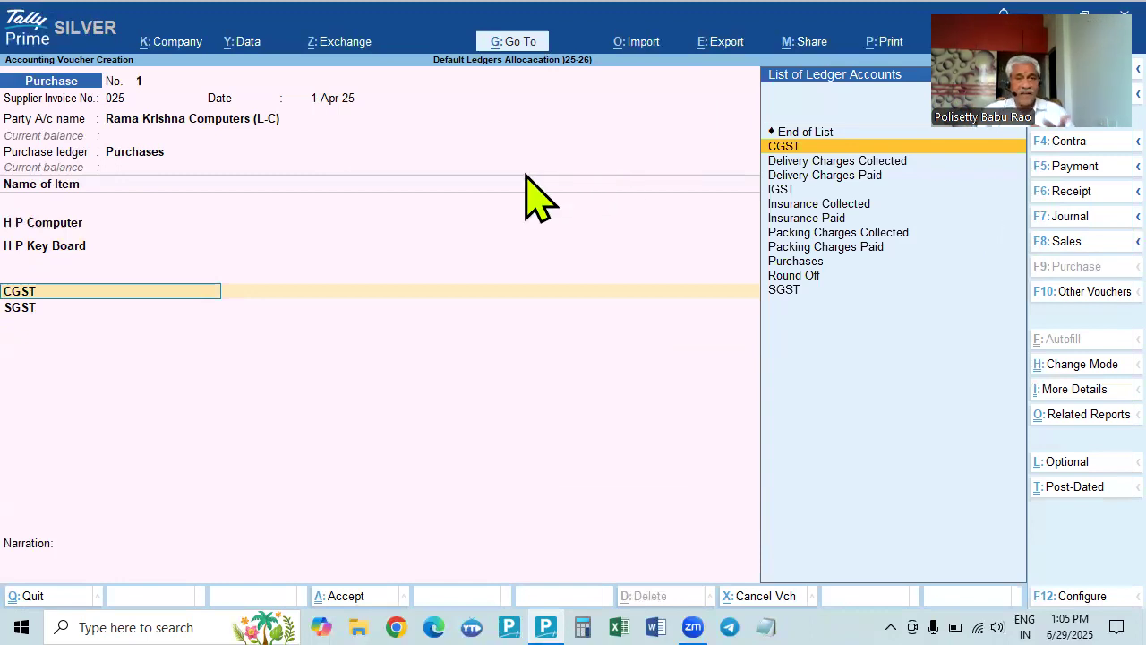
pyautogui.click(819, 177)
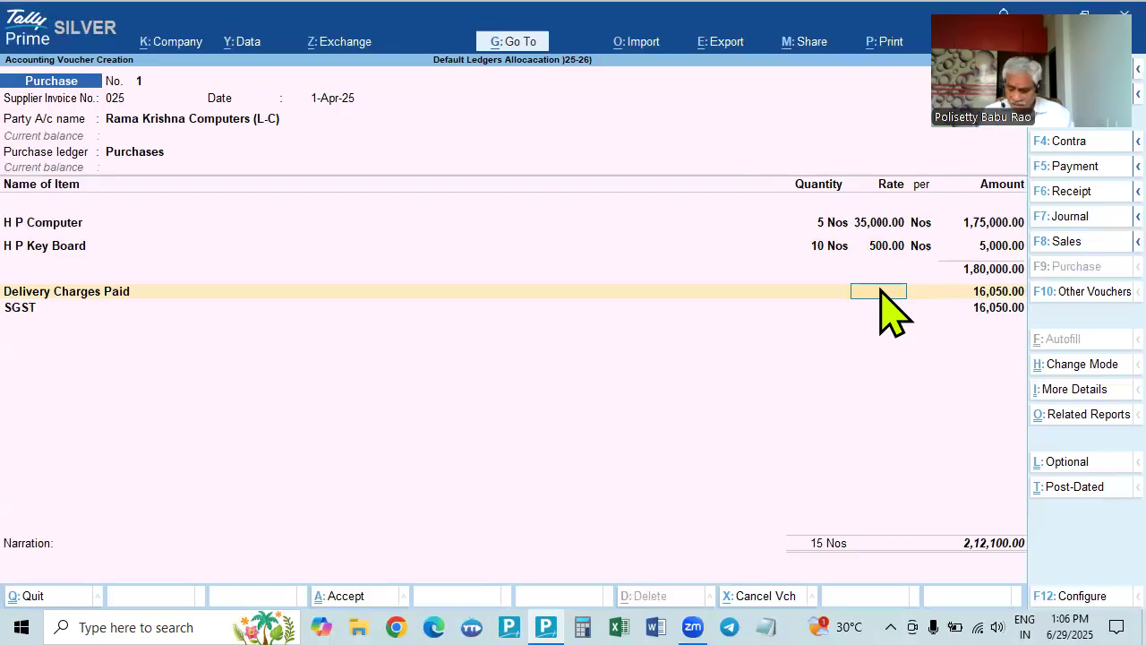
# Set the Delivery Charges Paid amount to 500 with its rate left blank.
pyautogui.write('2')
pyautogui.press('Return')
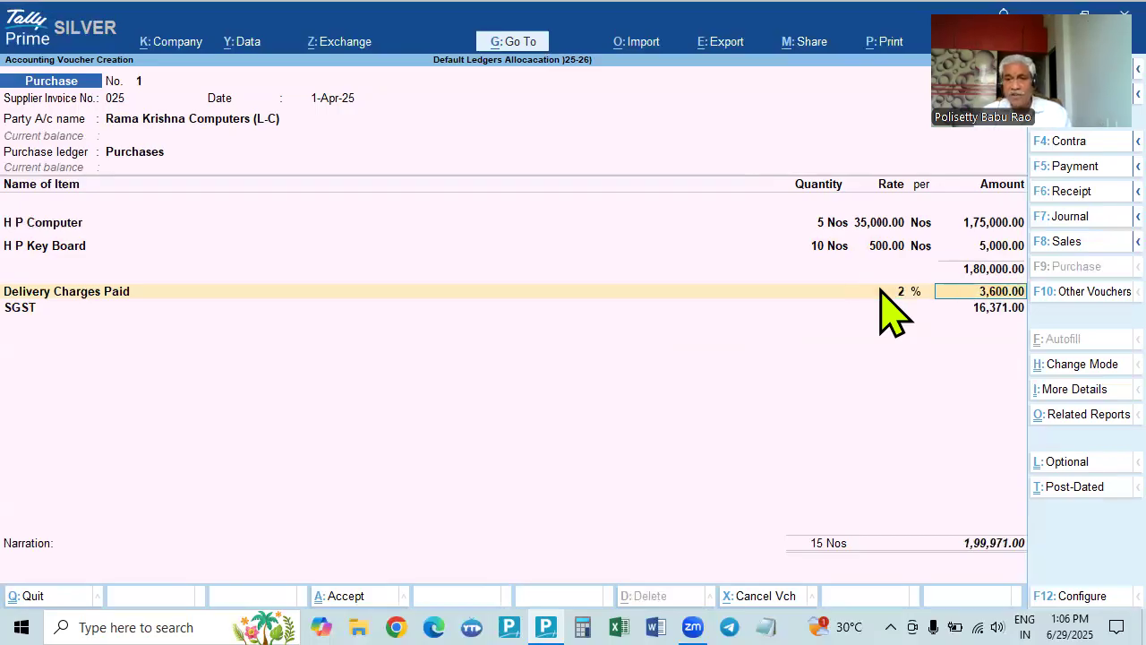
pyautogui.click(881, 288)
pyautogui.press('BackSpace')
pyautogui.press('Return')
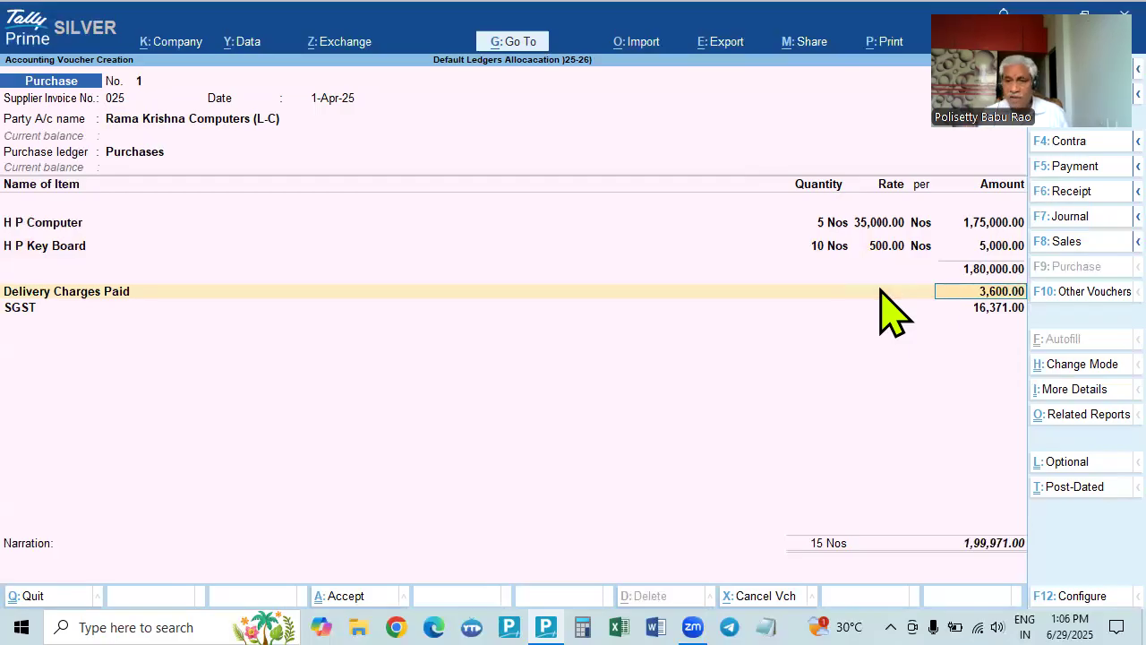
pyautogui.write('500')
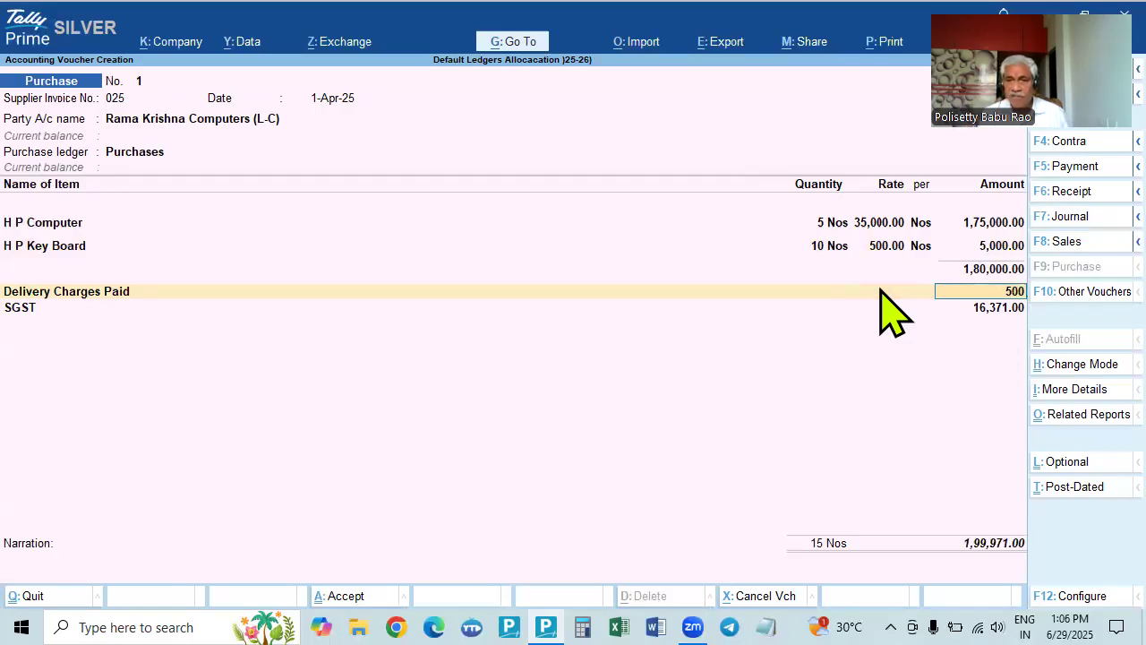
pyautogui.press('Return')
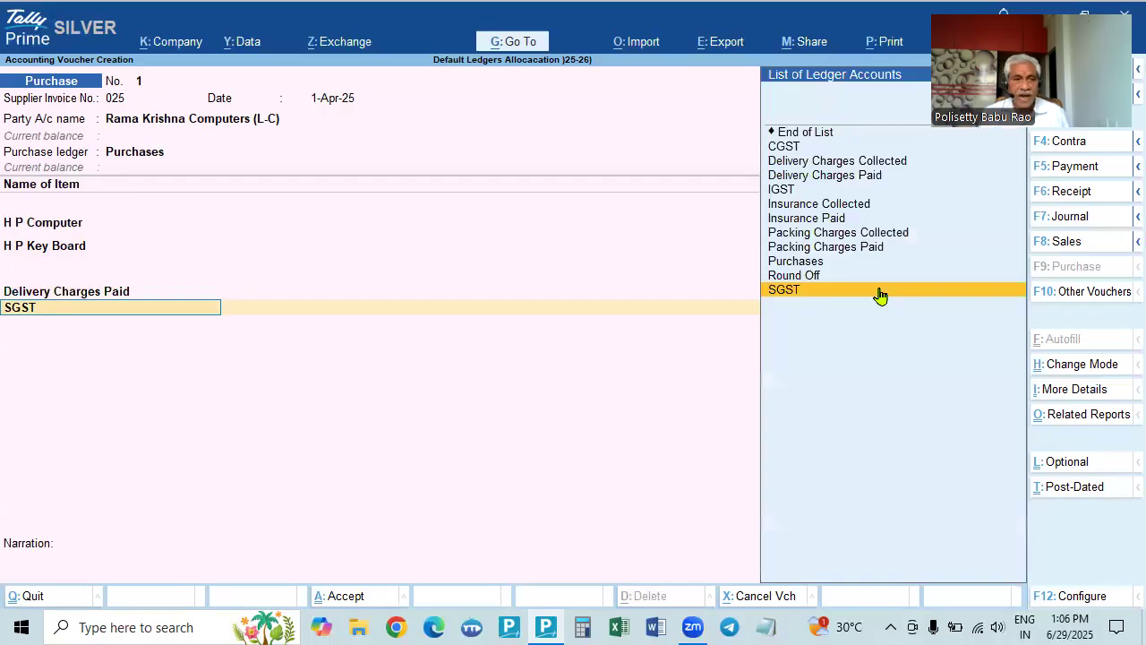
# Replace the SGST line below the delivery charges with the Packing Charges Paid ledger.
pyautogui.press('Up')
pyautogui.press('Up')
pyautogui.press('Up')
pyautogui.press('Up')
pyautogui.press('Up')
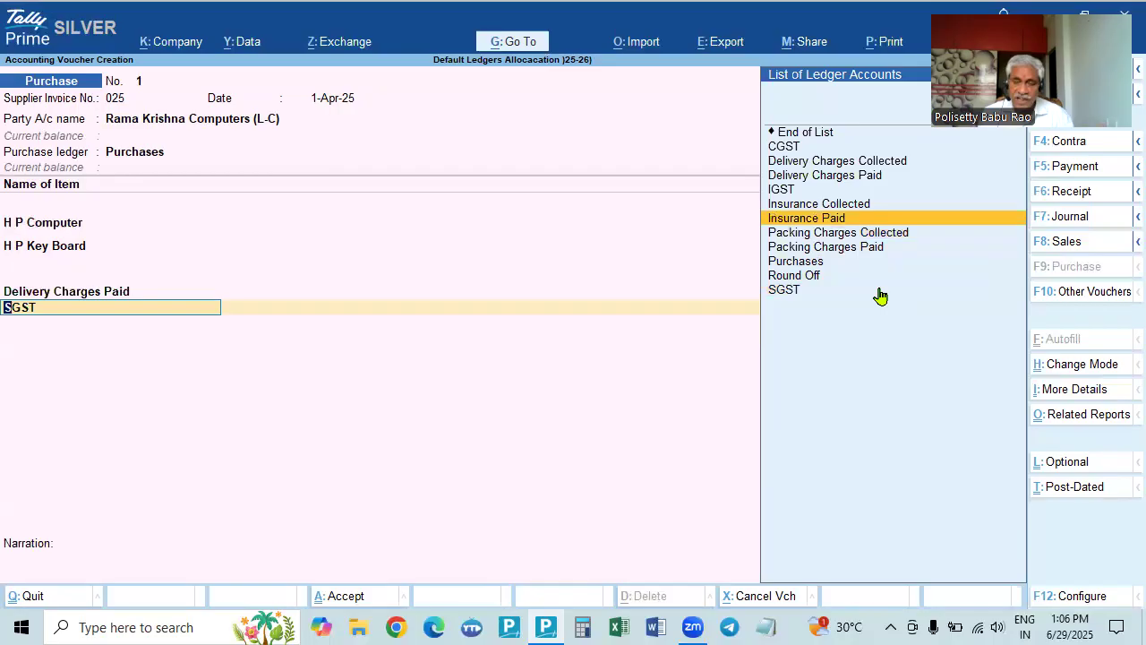
pyautogui.press('Down')
pyautogui.press('Down')
pyautogui.press('Down')
pyautogui.press('Up')
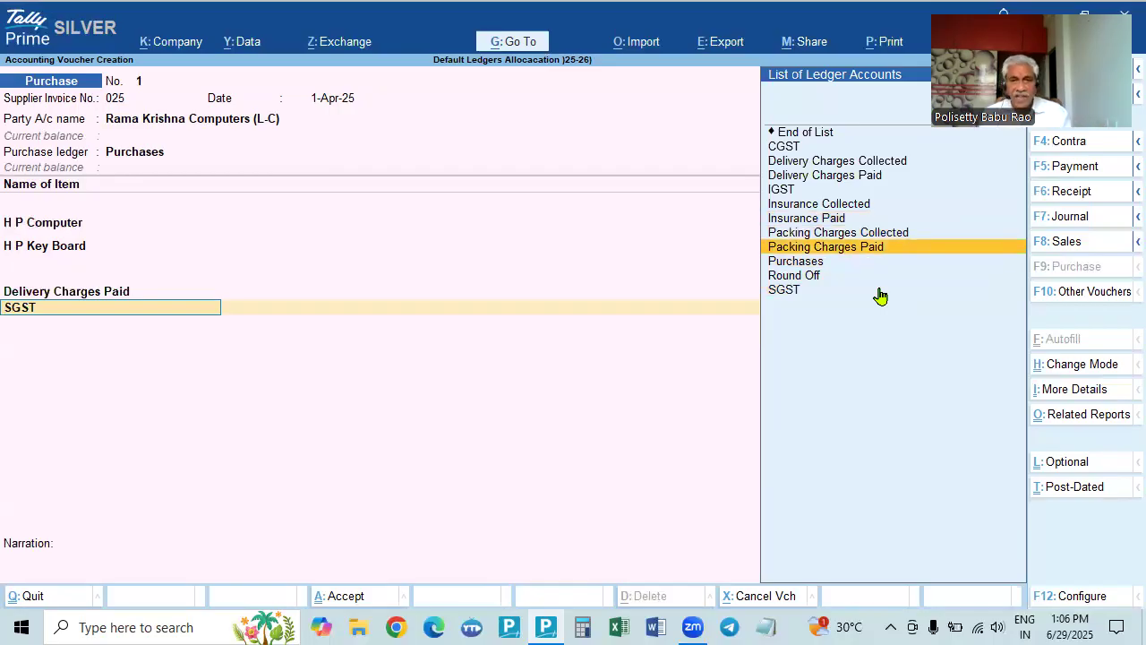
pyautogui.press('Return')
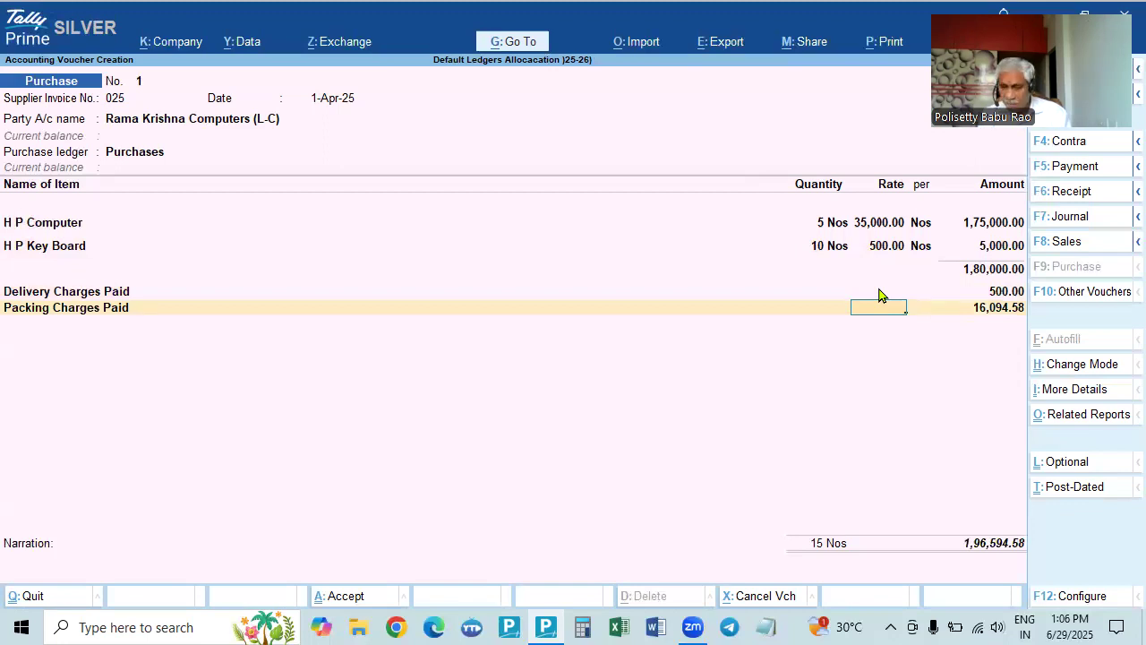
# Set the Packing Charges Paid amount to 500 with its rate left blank.
pyautogui.write('500')
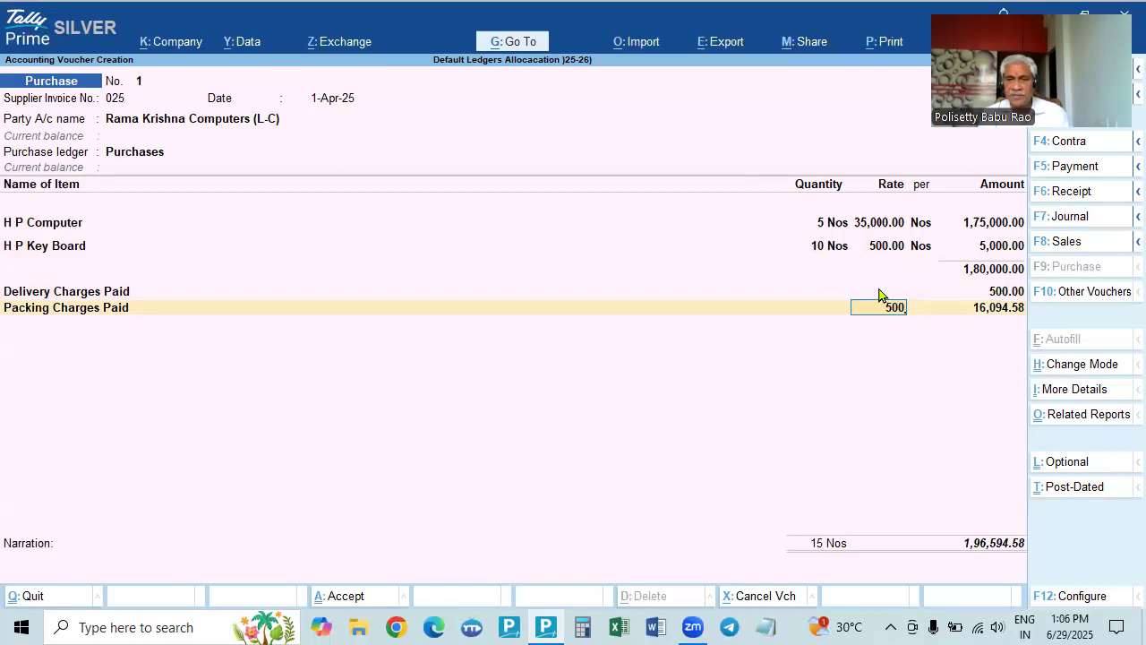
pyautogui.press('BackSpace')
pyautogui.press('BackSpace')
pyautogui.press('BackSpace')
pyautogui.press('Return')
pyautogui.write('500')
pyautogui.press('Return')
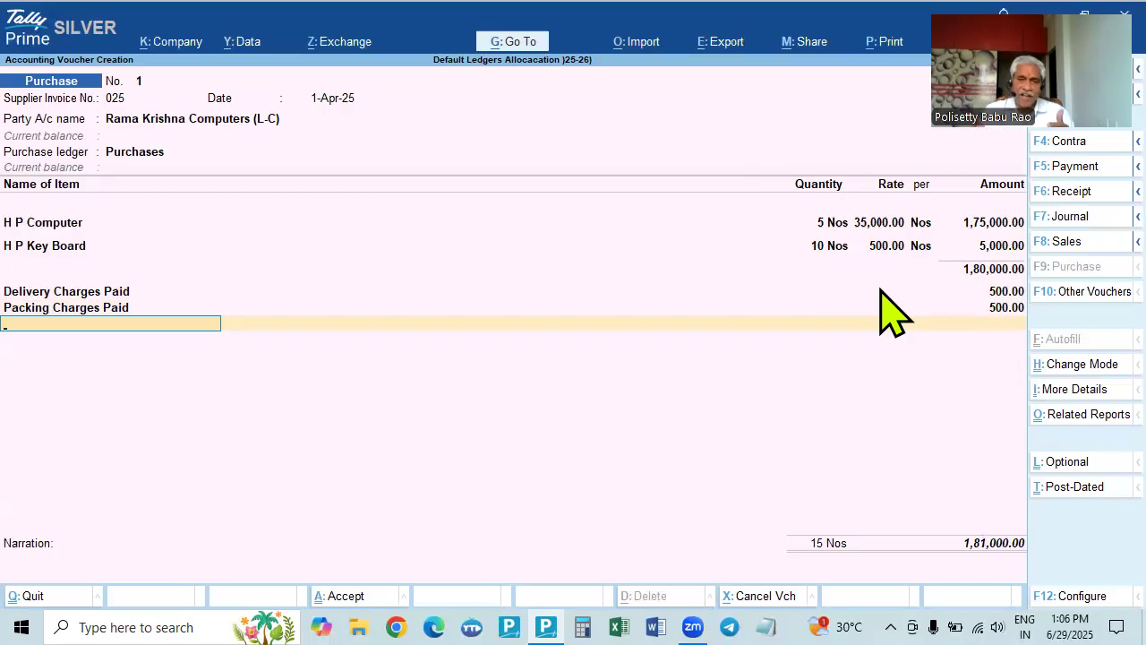
# Add the CGST and SGST ledgers below the packing charges, accepting the calculated tax amounts.
pyautogui.write('cg')
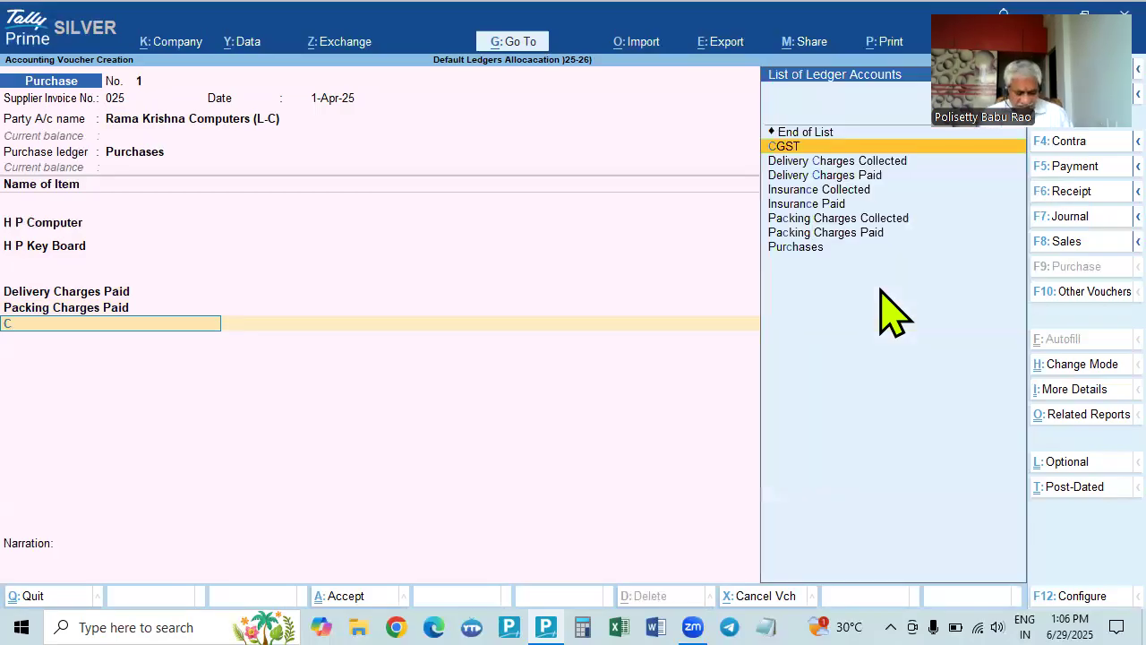
pyautogui.press('Return')
pyautogui.press('Return')
pyautogui.write('s')
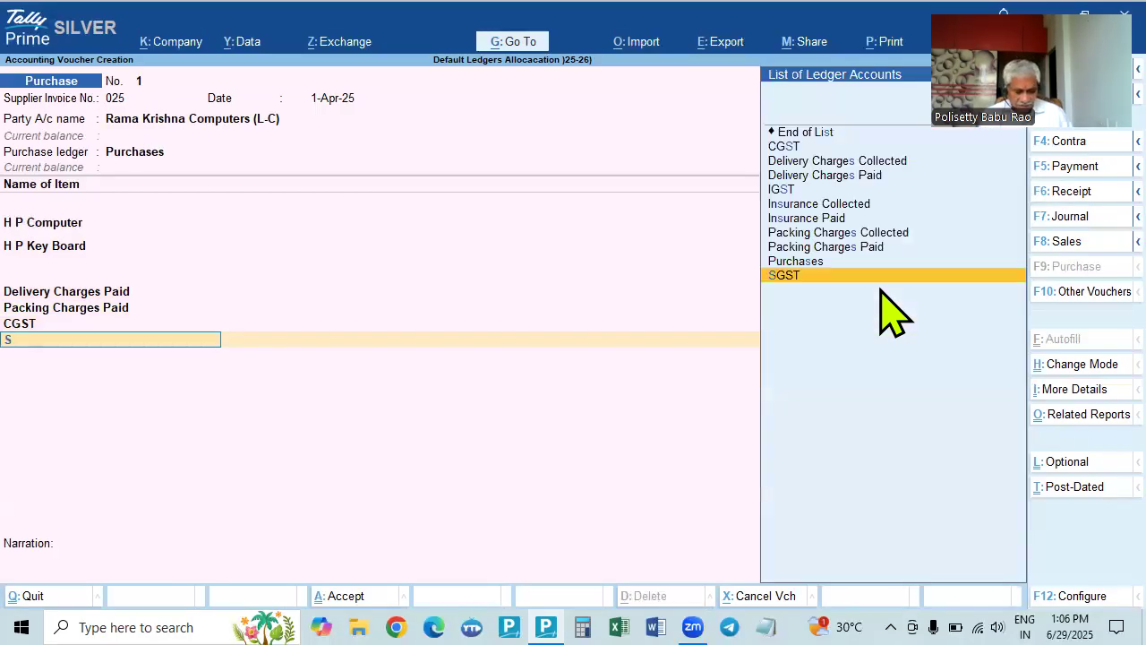
pyautogui.press('Return')
pyautogui.press('Return')
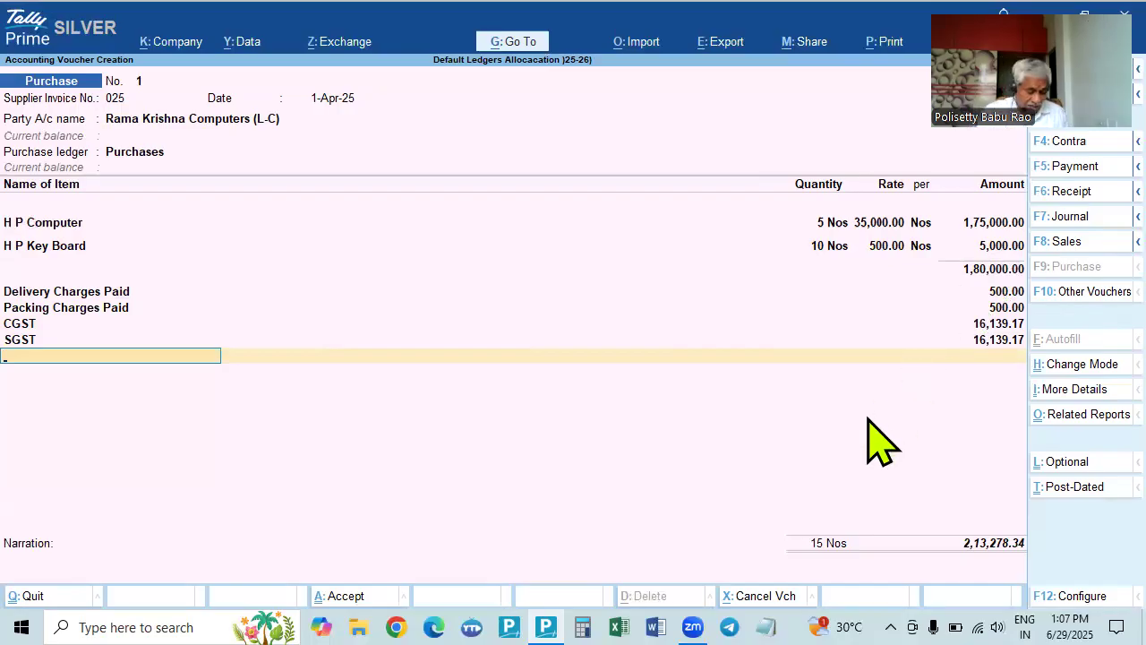
# Examine the detailed GST tax analysis for how the delivery and packing charges are apportioned to each item, and return to the voucher.
pyautogui.hotkey('ctrl', 'o')
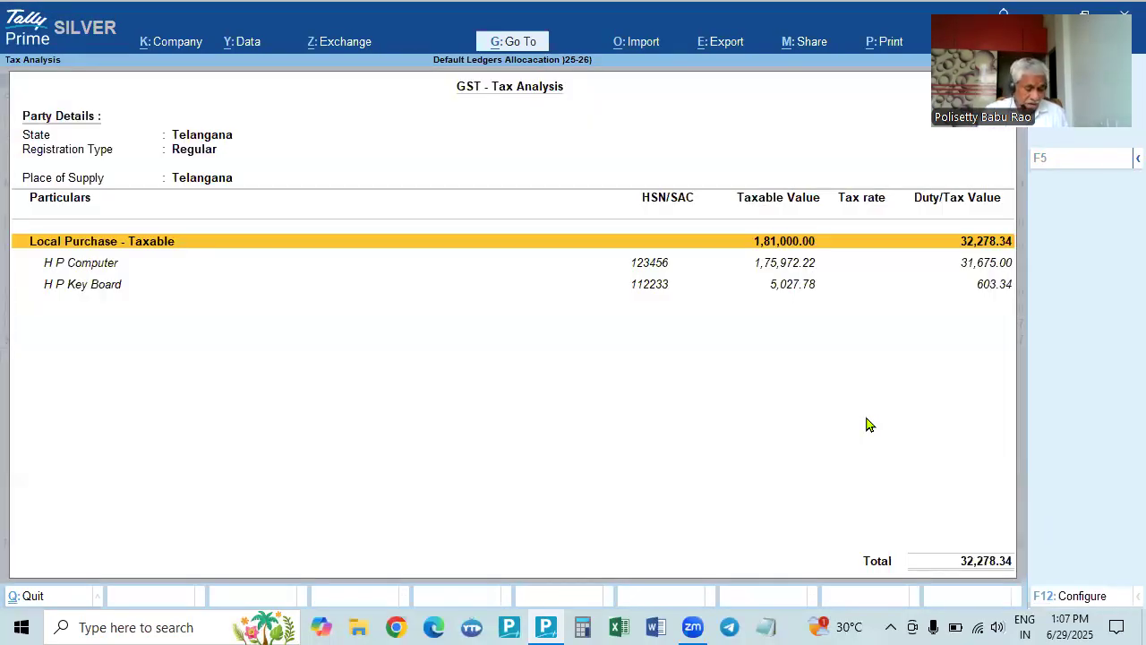
pyautogui.hotkey('alt', 'F5')
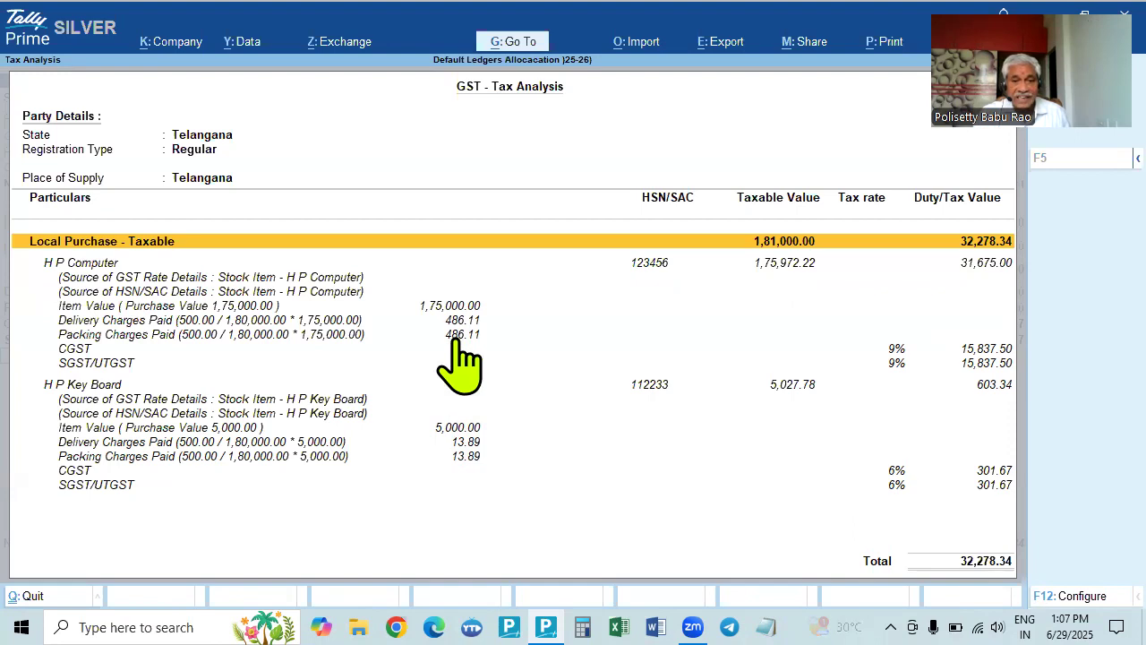
pyautogui.press('Escape')
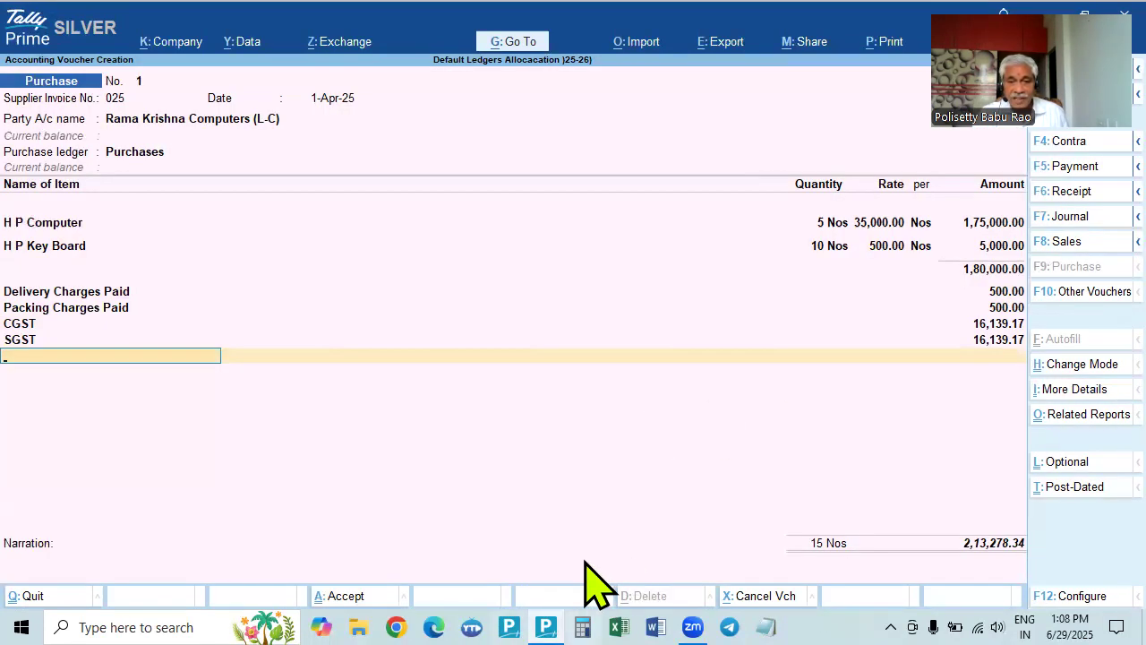
# Switch to Calculator and work out the computer's share of the charges as 1000 ÷ 180000 × 175000.
pyautogui.click(582, 627)
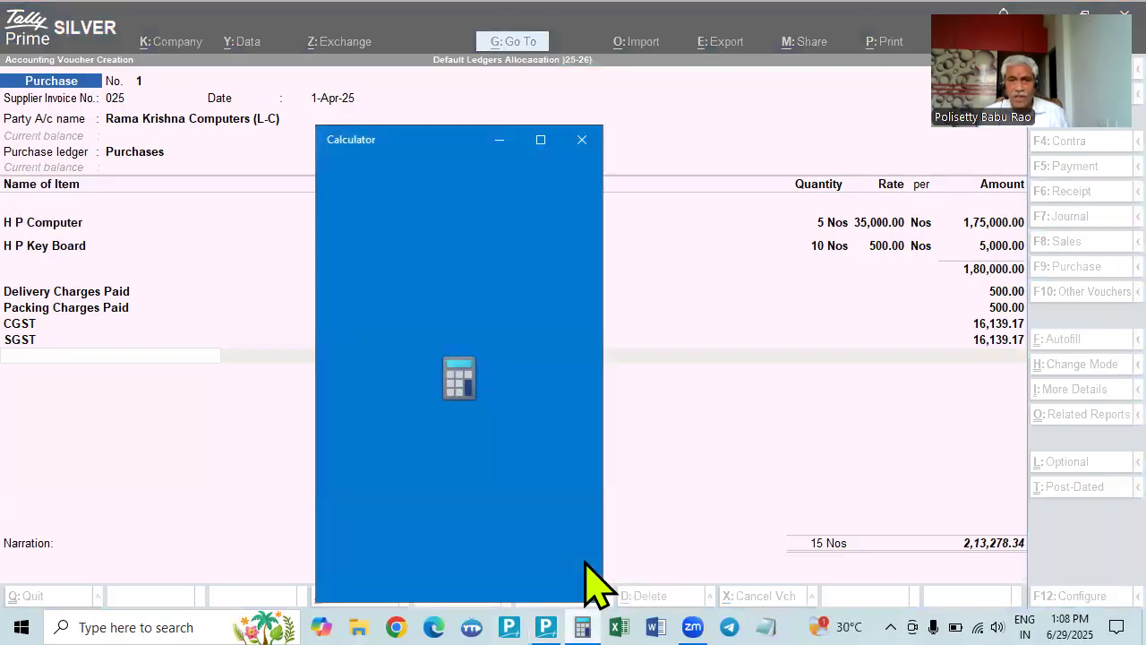
pyautogui.write('1,000')
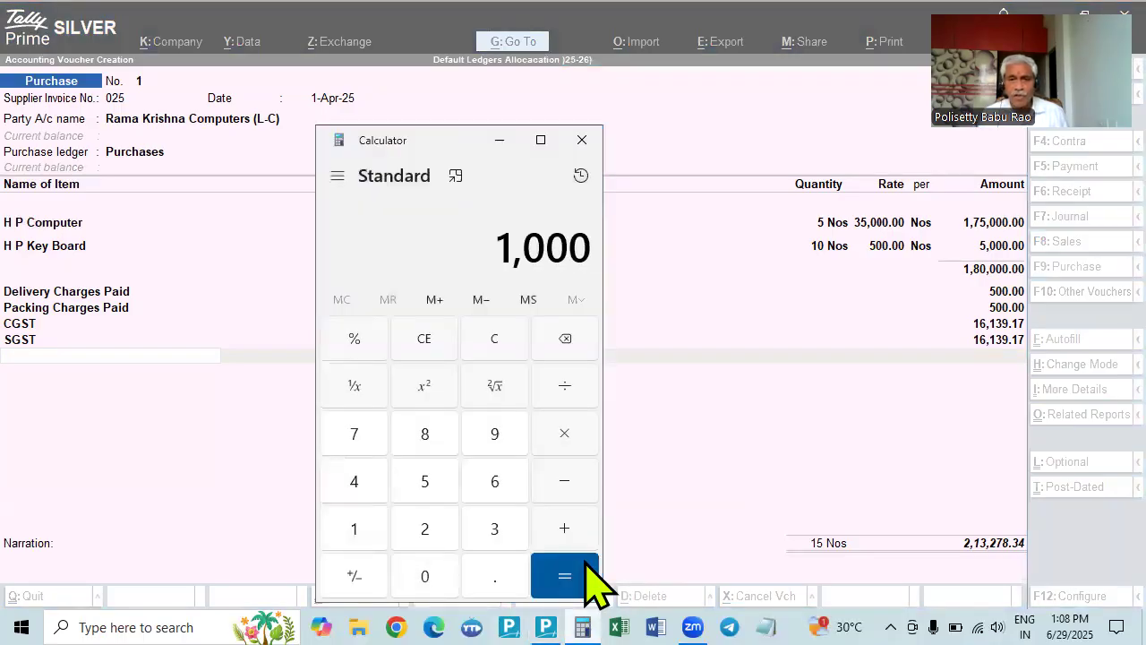
pyautogui.press('/')
pyautogui.write('180000')
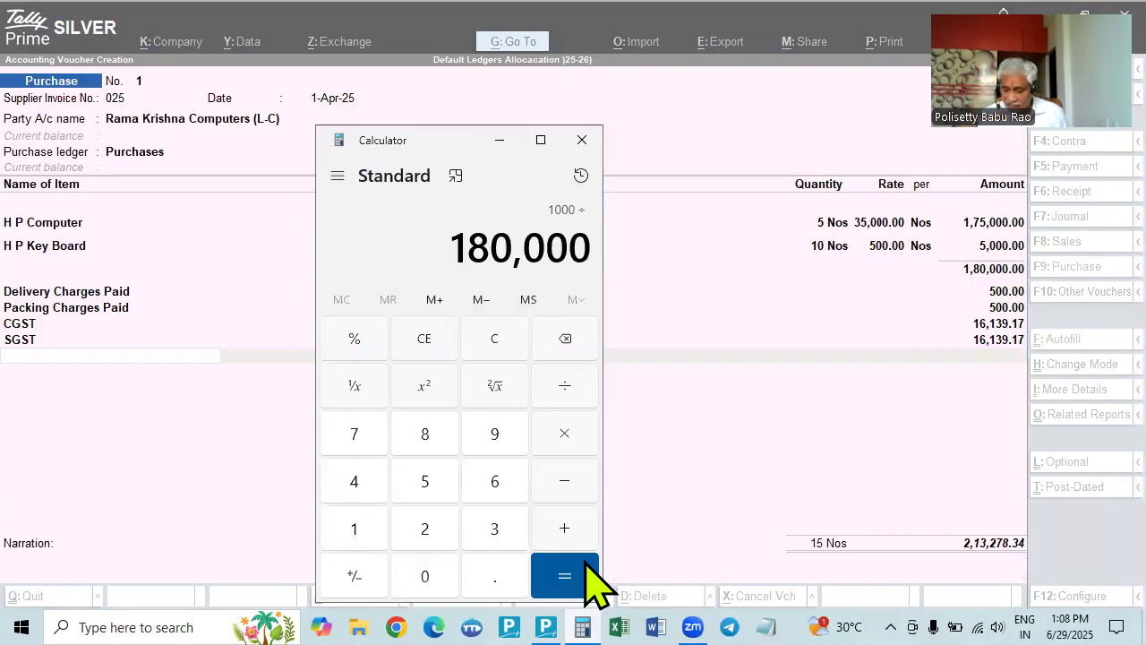
pyautogui.click(588, 559)
pyautogui.press('*')
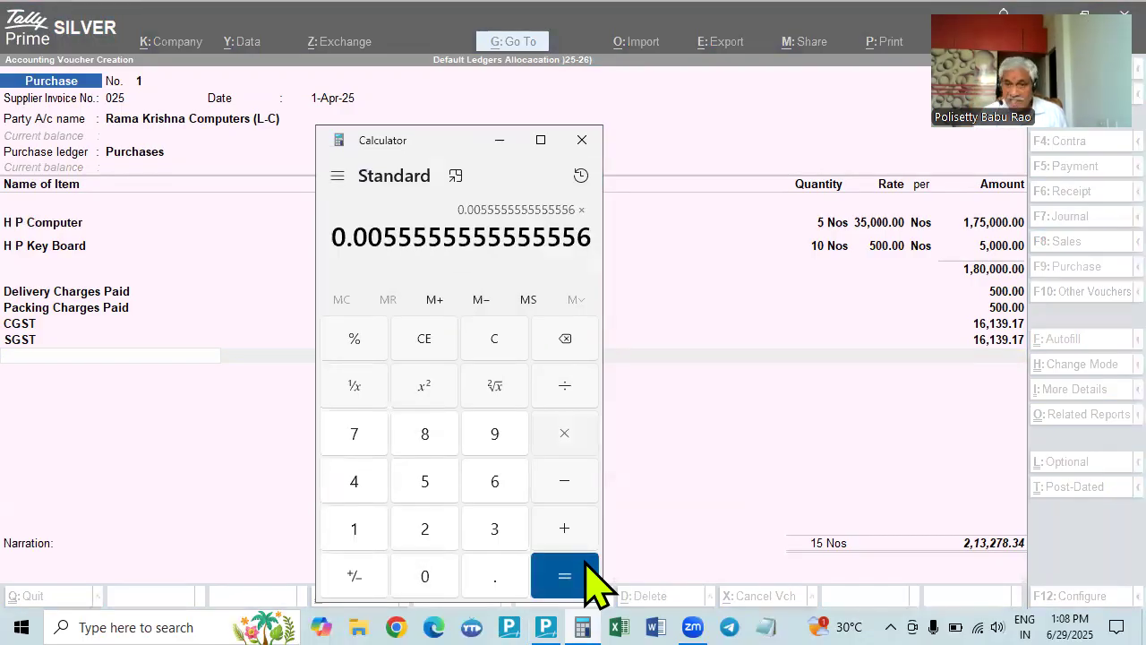
pyautogui.write('1750000')
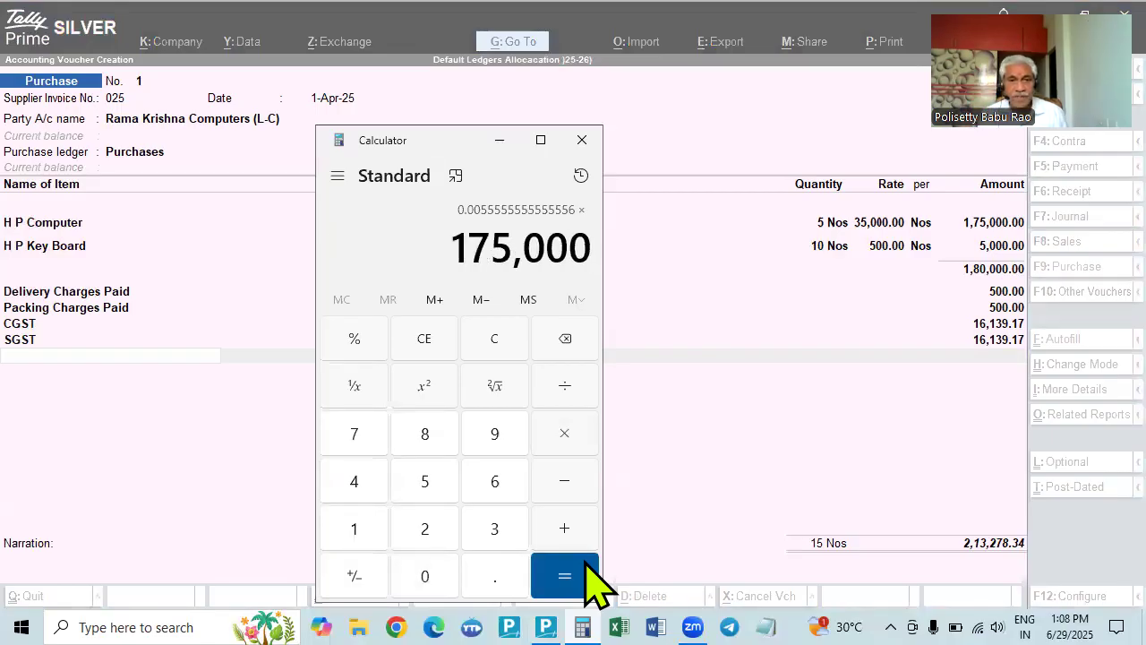
pyautogui.click(587, 558)
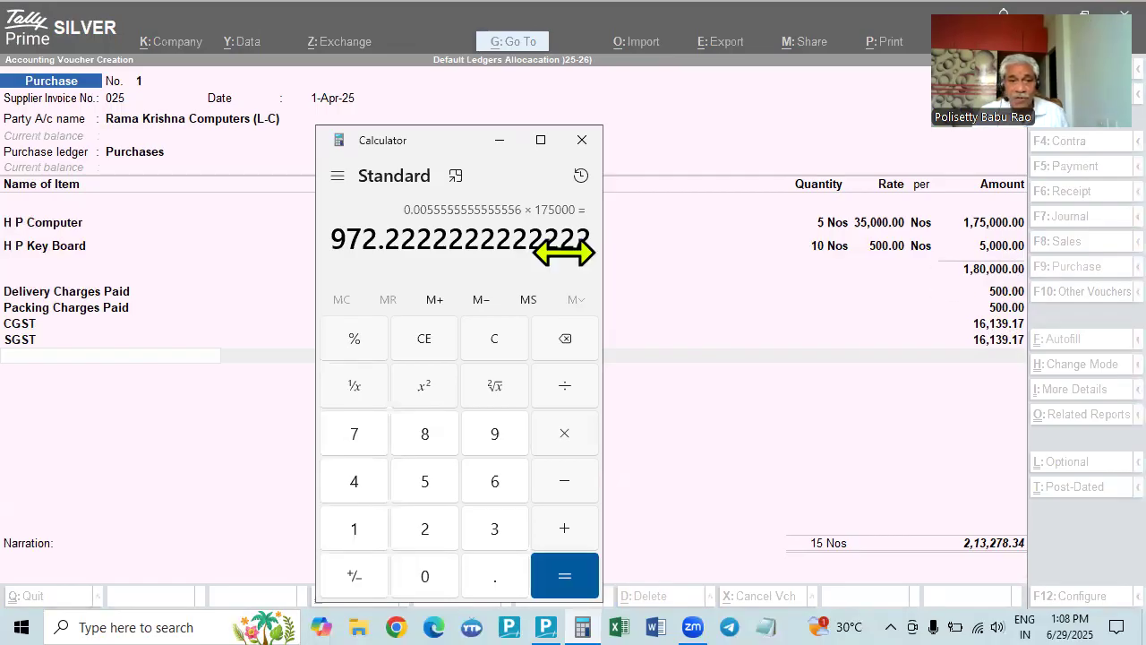
# Add 972.22 and 175000 to check the computer's taxable value, and close the calculator.
pyautogui.press('Escape')
pyautogui.write('972.22 + ')
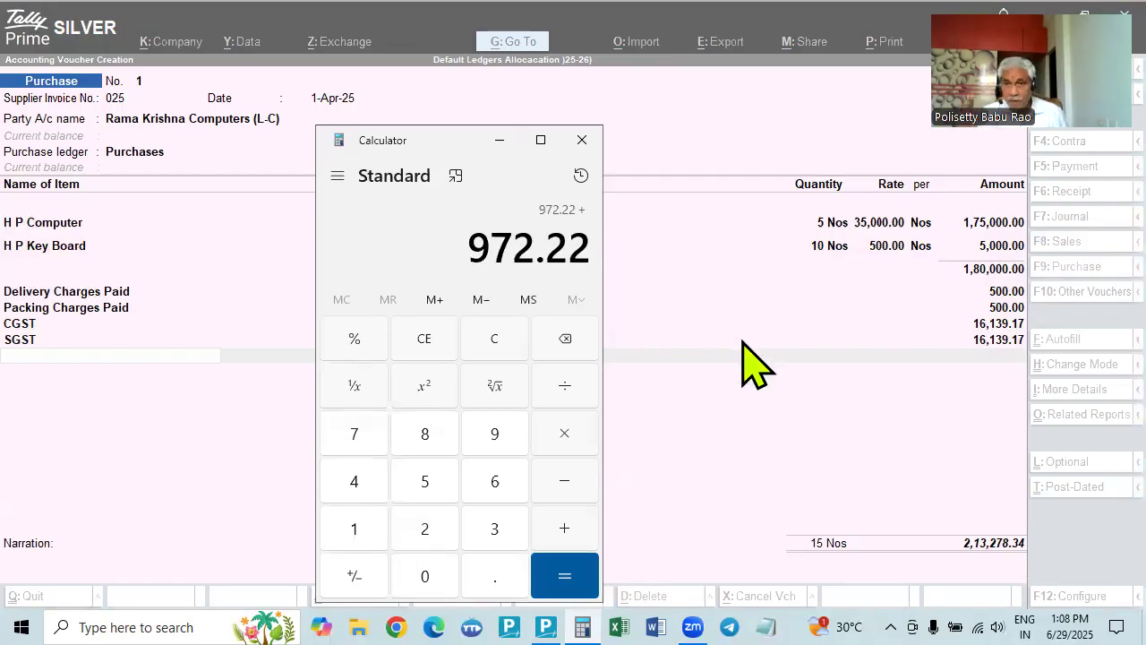
pyautogui.write('1750000')
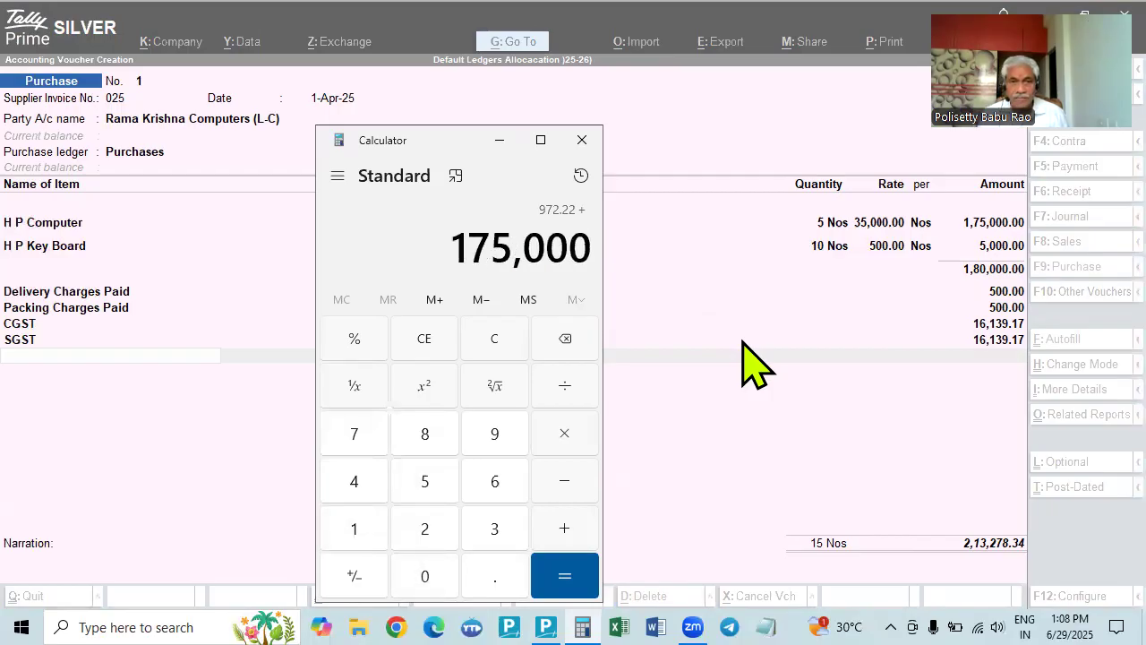
pyautogui.press('Return')
pyautogui.write('*')
pyautogui.hotkey('alt', 'F4')
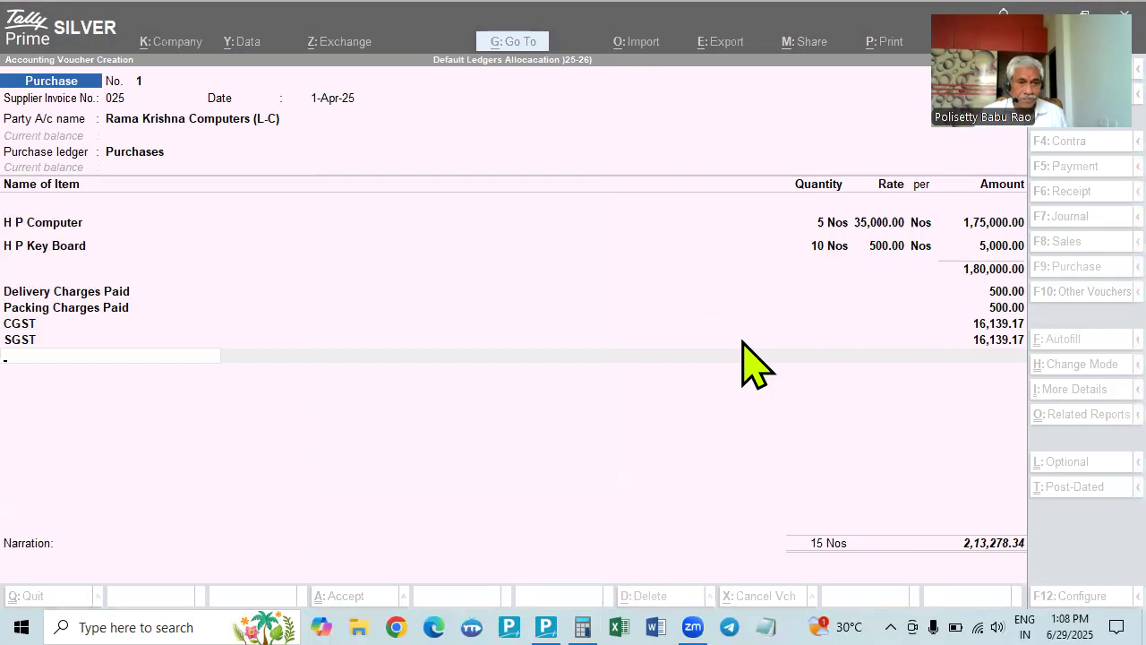
# Check the computer's CGST from the detailed tax analysis in Calculator as 175972.22 × 9%, and return to the voucher.
pyautogui.hotkey('alt', 'a')
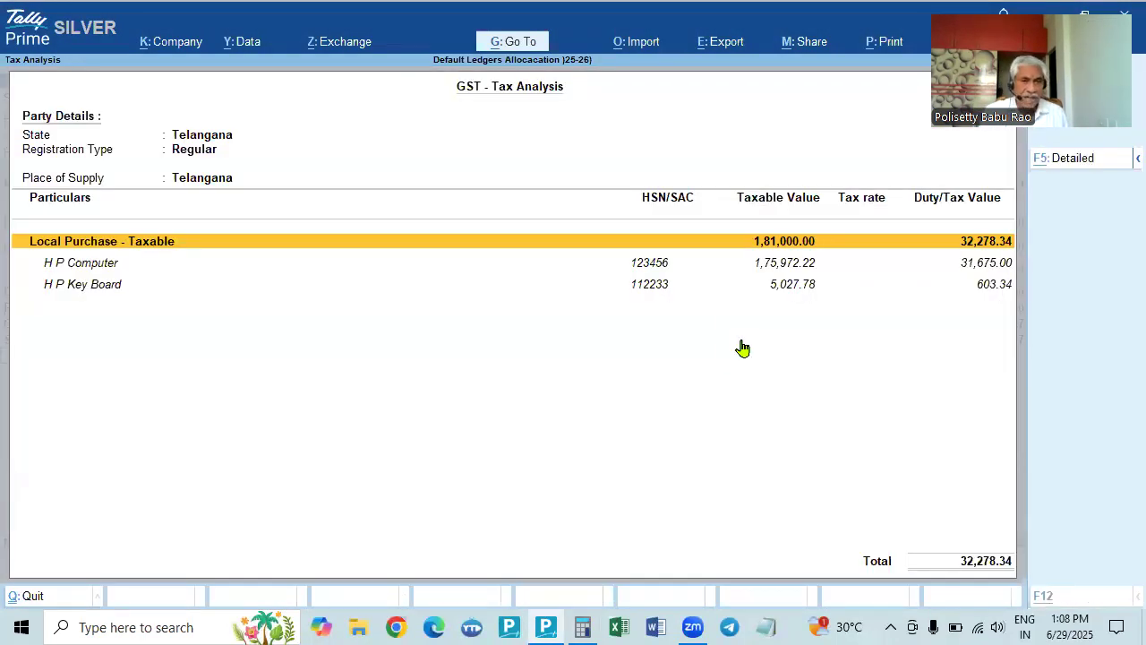
pyautogui.press('F5')
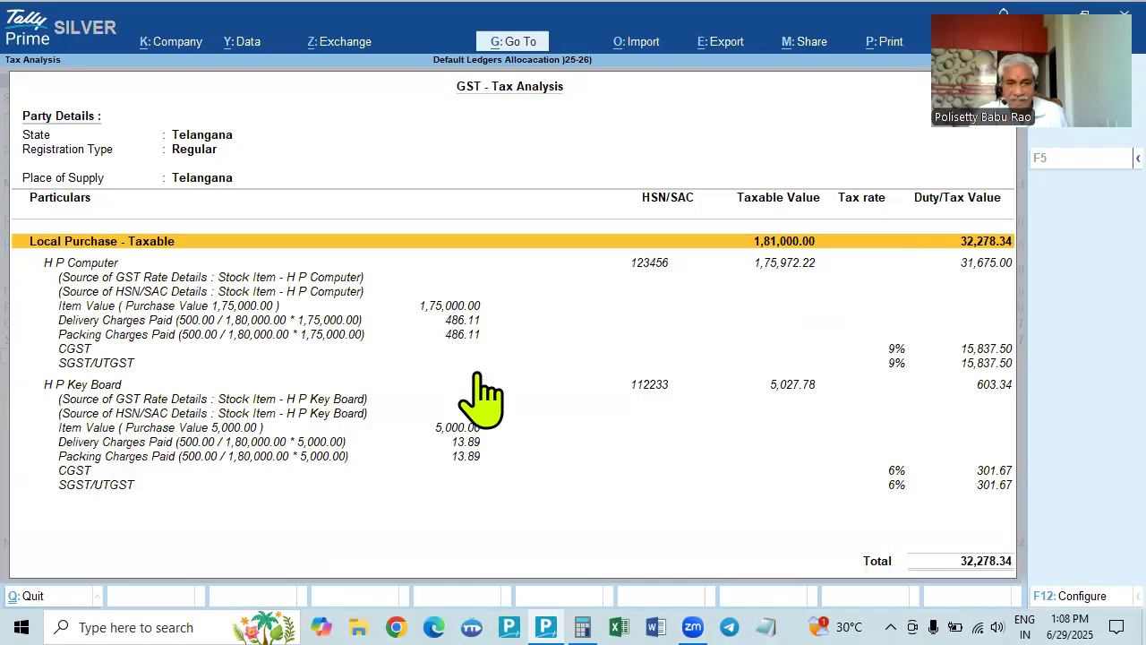
pyautogui.click(580, 627)
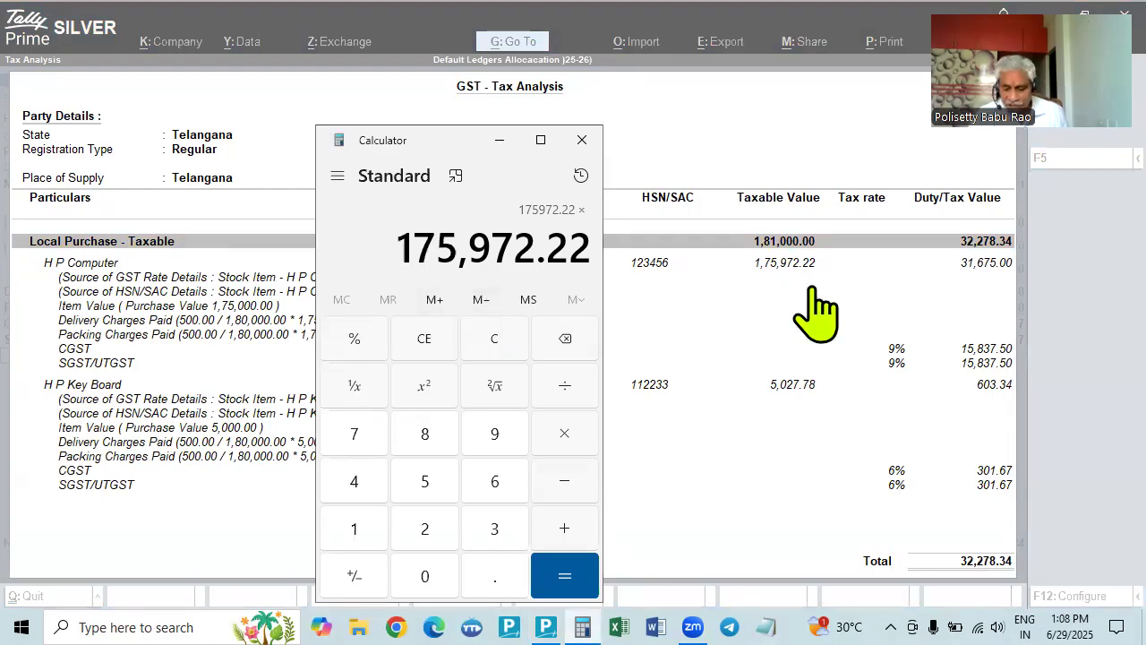
pyautogui.write('9')
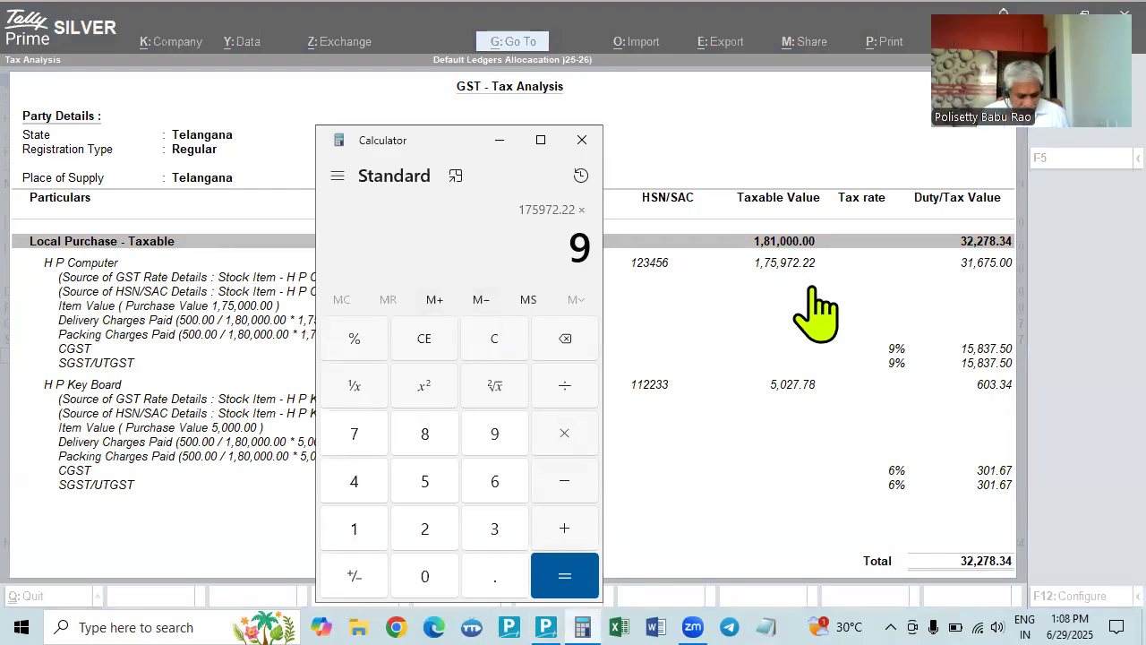
pyautogui.hotkey('shift', '5')
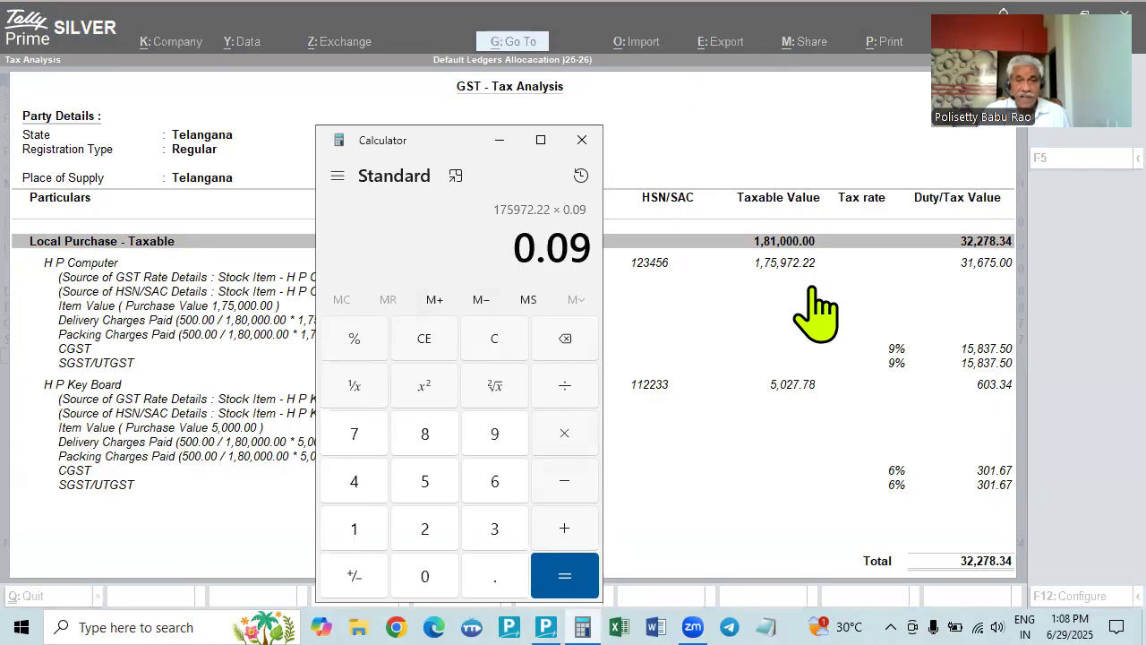
pyautogui.press('Return')
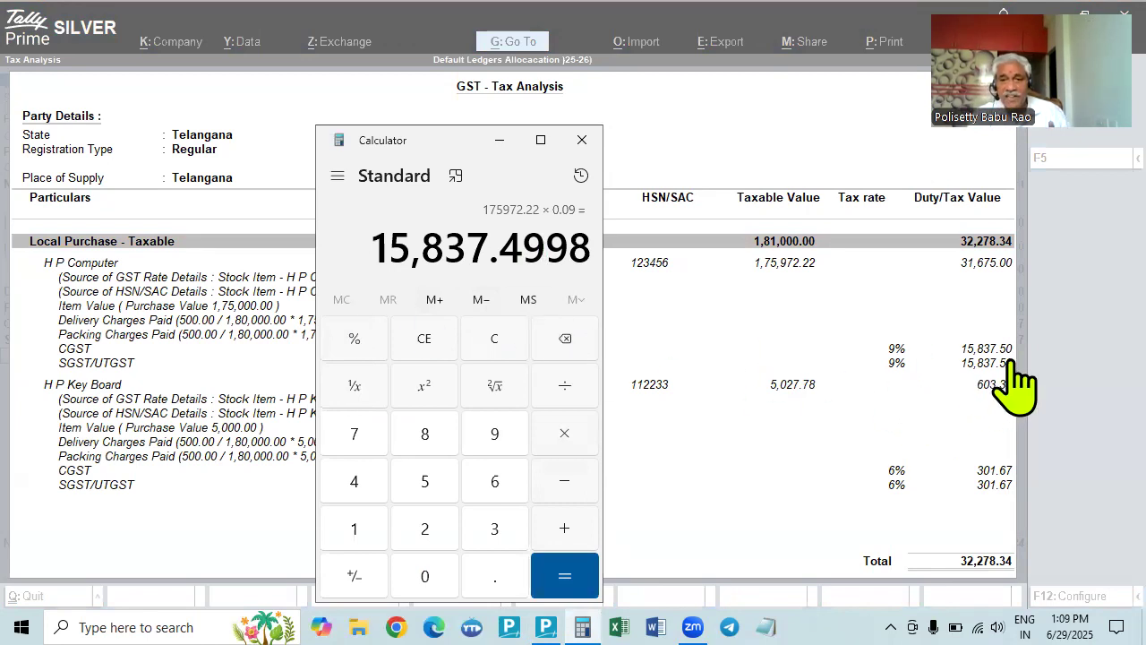
pyautogui.click(582, 139)
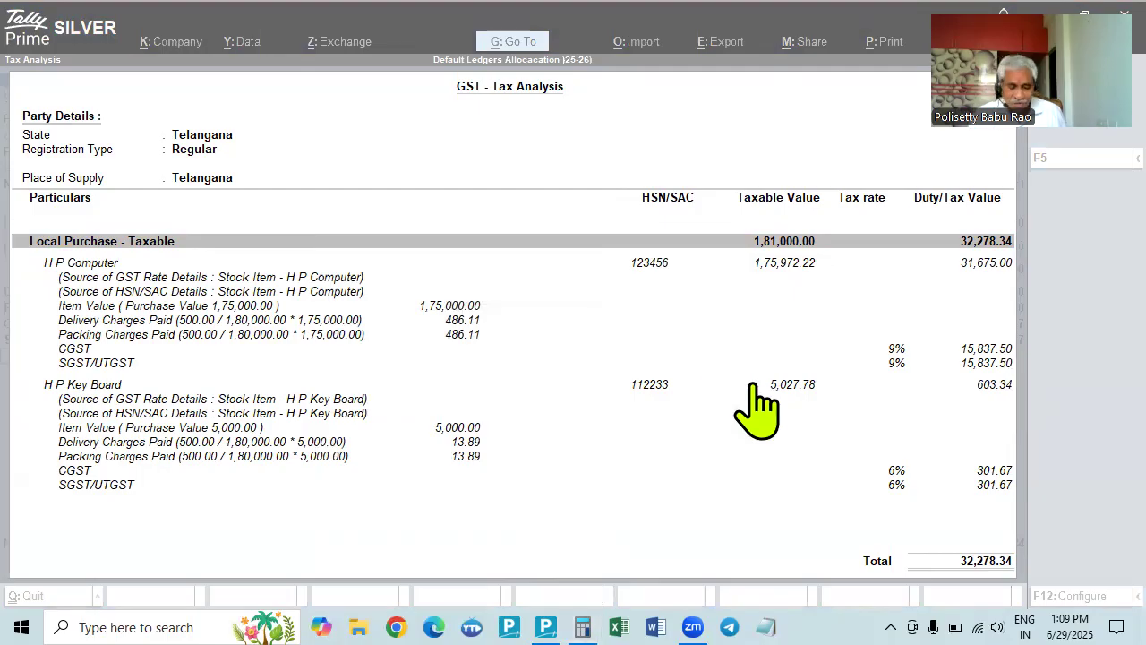
pyautogui.click(831, 432)
pyautogui.press('Escape')
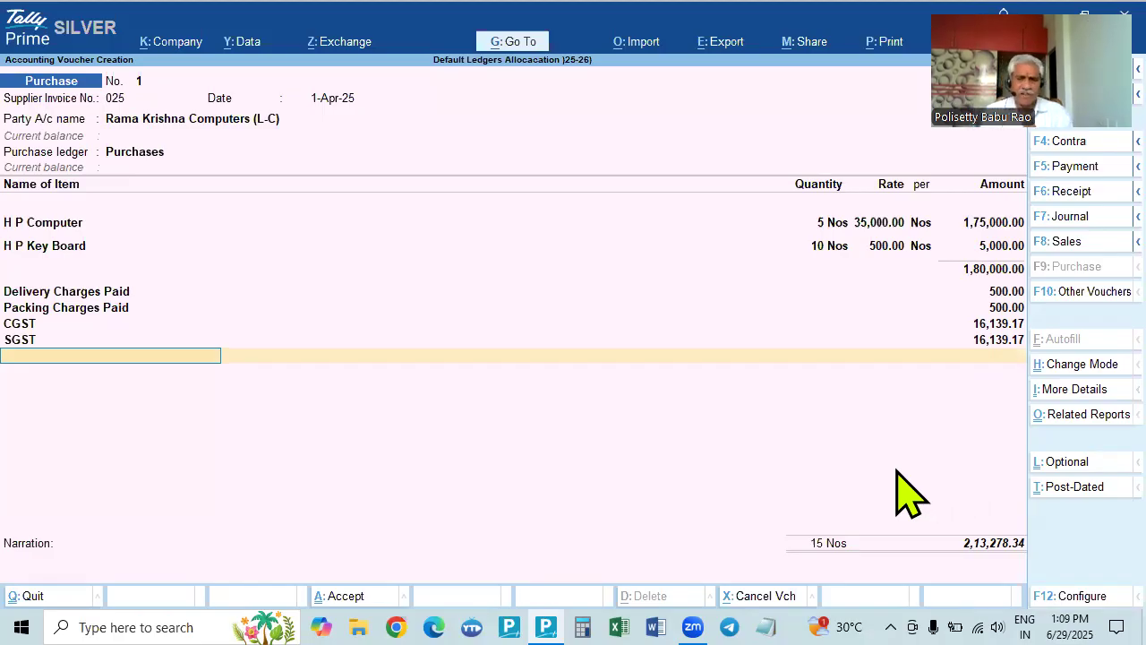
# Save the purchase voucher with its full amount allocated as a New Ref bill, and start a sales voucher.
pyautogui.press('Return')
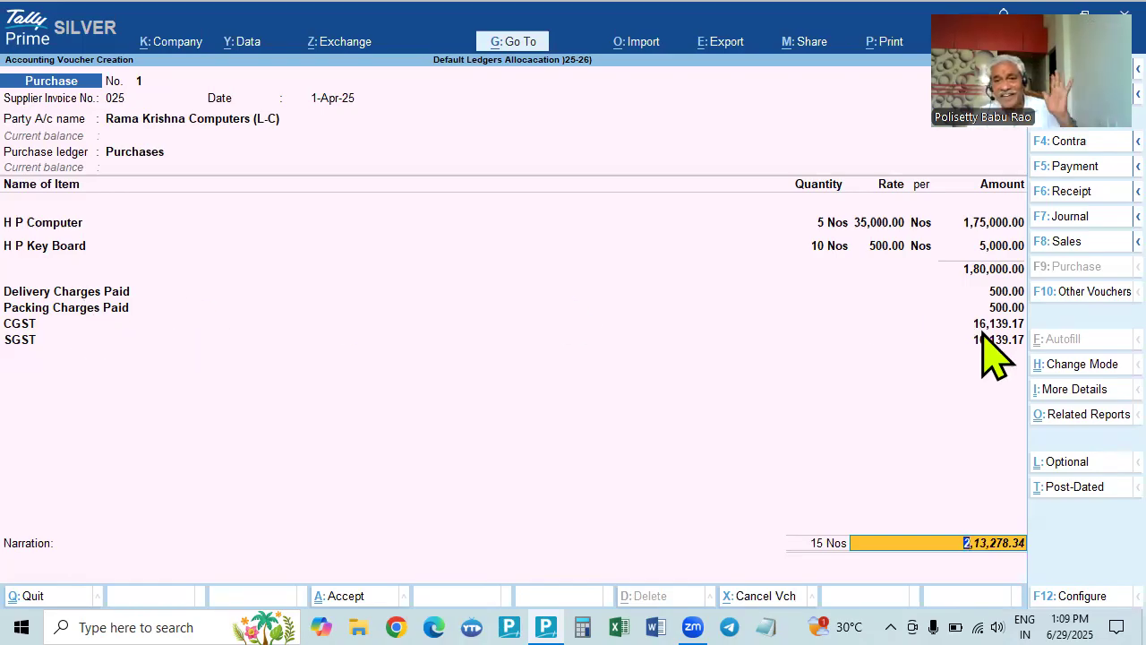
pyautogui.press('Return')
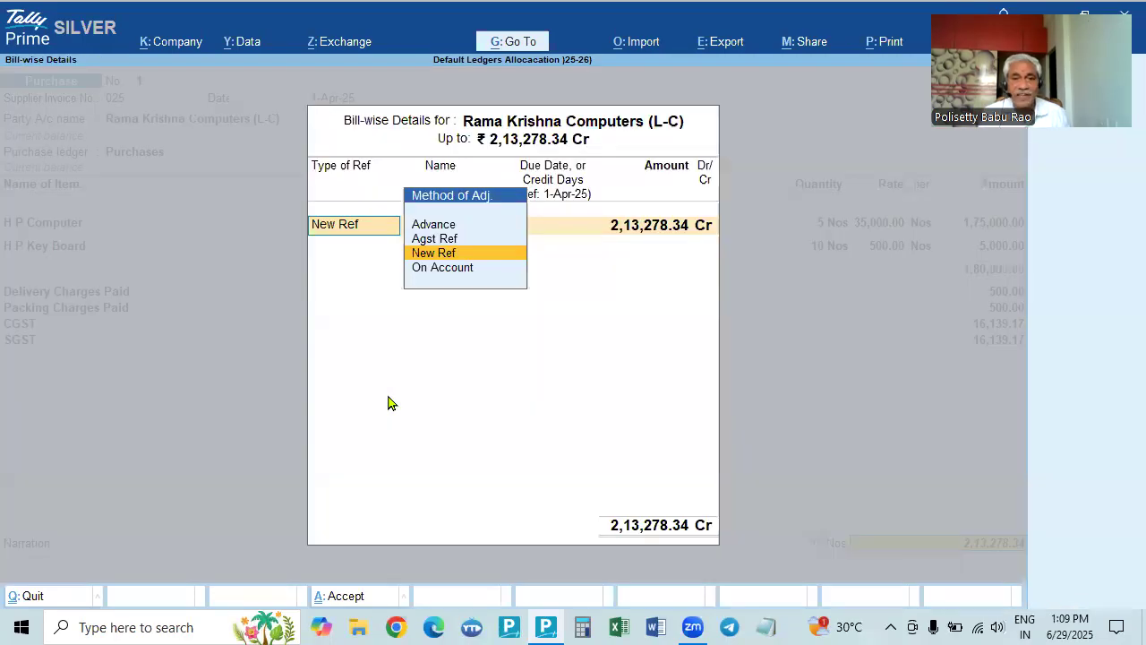
pyautogui.press('Return')
pyautogui.press('Return')
pyautogui.press('Return')
pyautogui.press('Return')
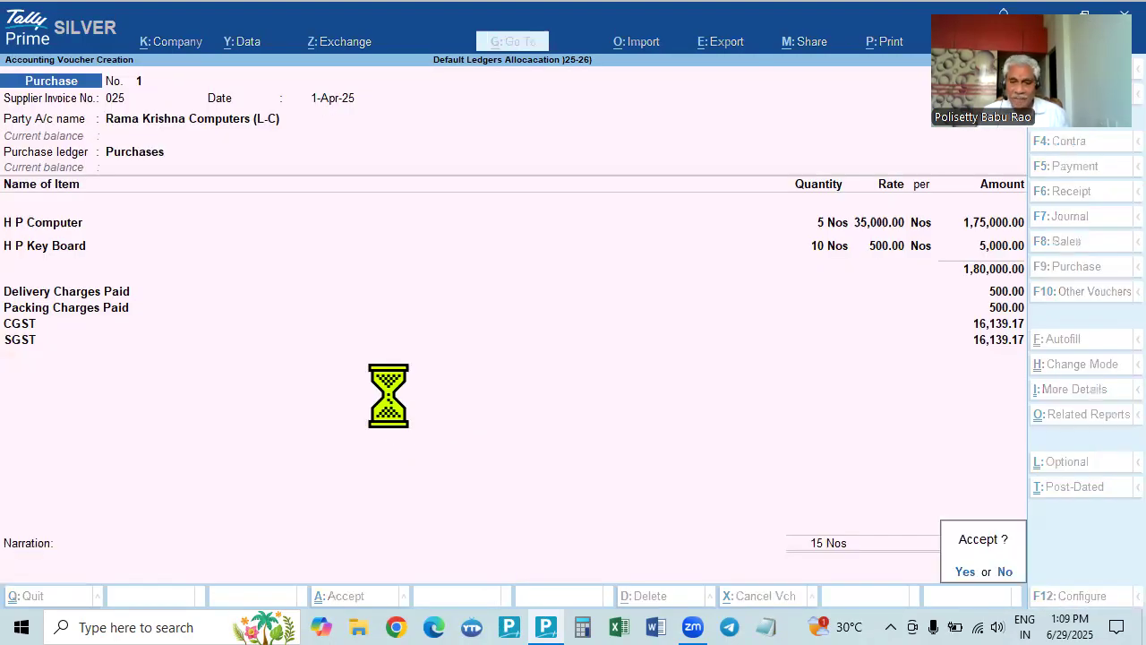
pyautogui.press('Return')
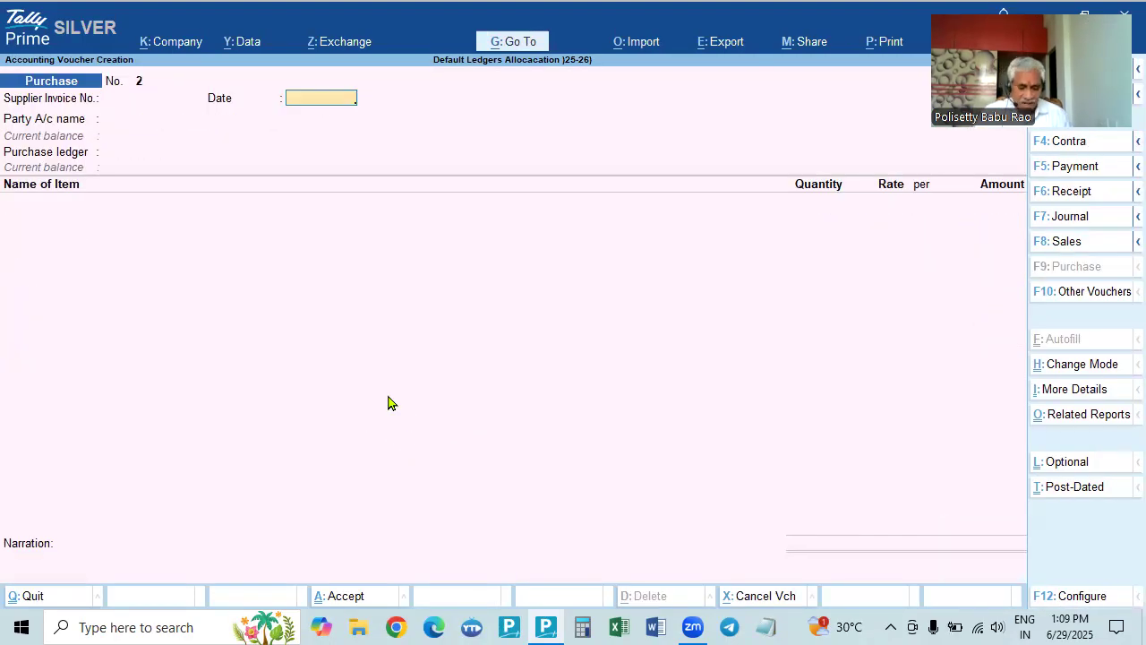
pyautogui.press('F8')
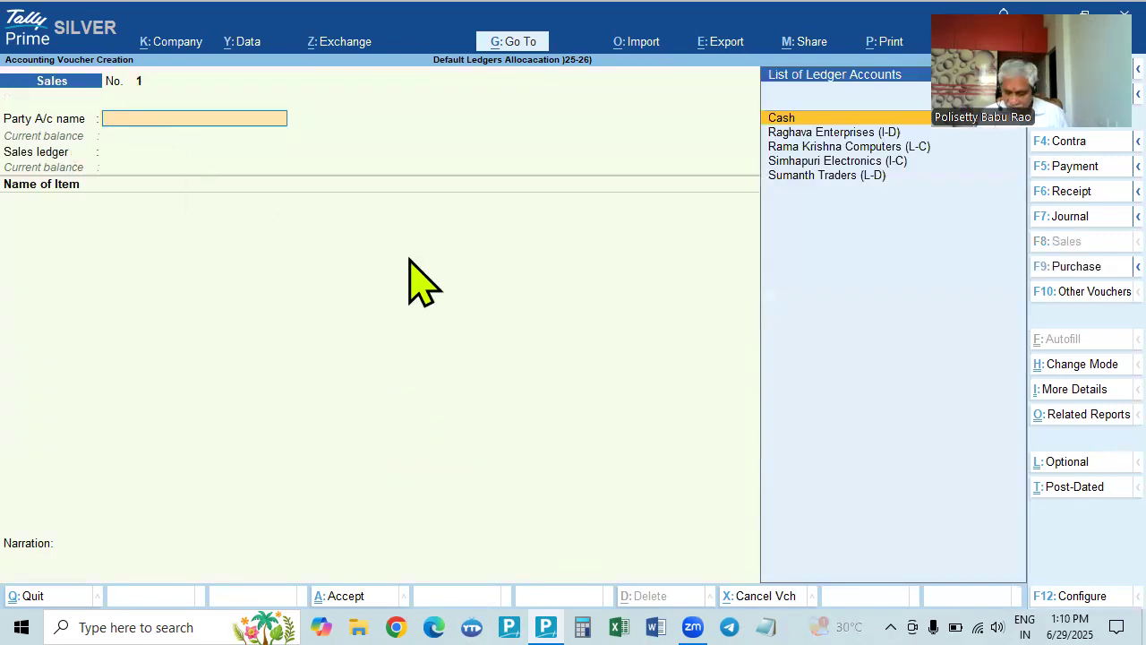
pyautogui.press('Down')
pyautogui.press('Down')
pyautogui.press('Down')
pyautogui.press('Down')
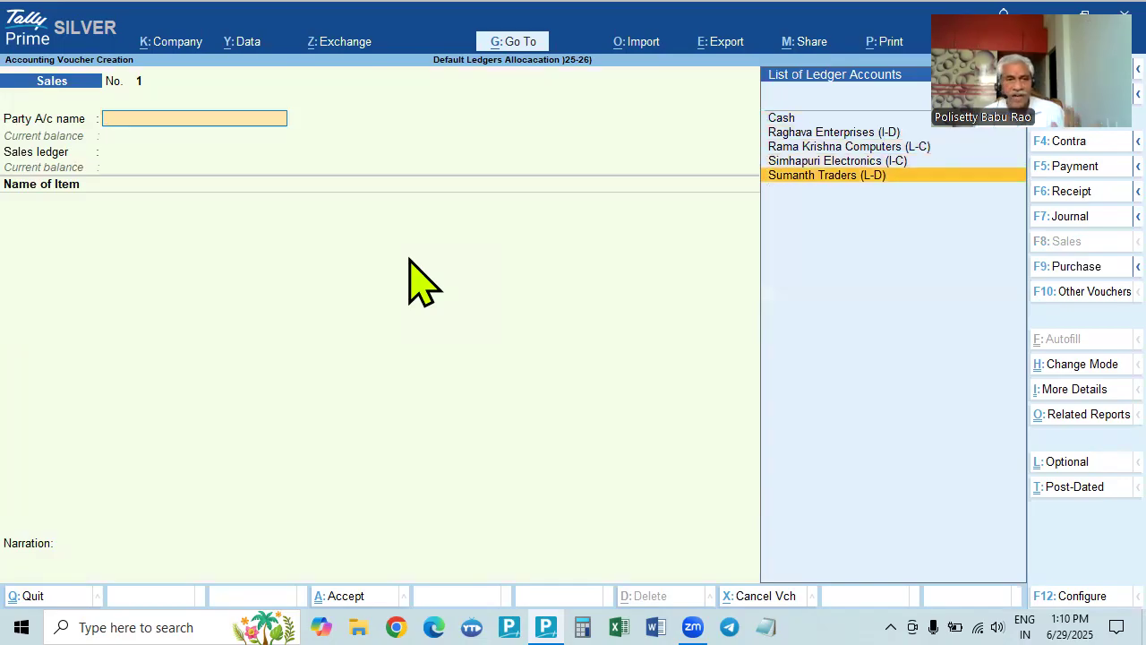
pyautogui.press('Return')
pyautogui.press('Escape')
pyautogui.press('BackSpace')
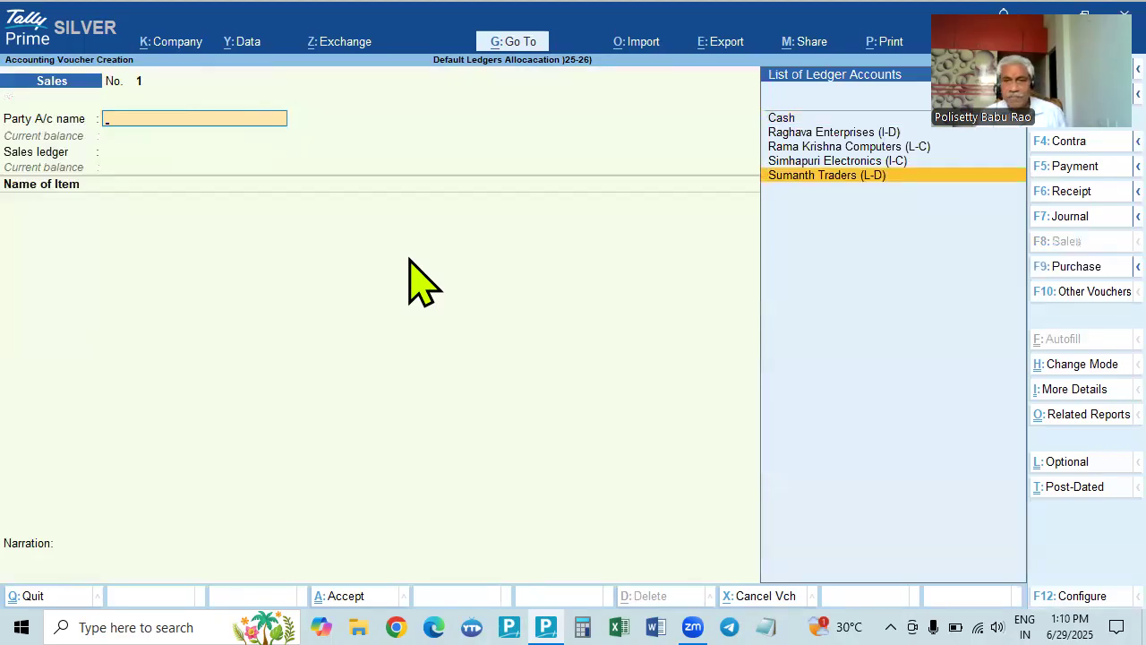
# Set Raghava Enterprises (I-D) as the party with blank dispatch details and default party details, and use the Sales ledger.
pyautogui.press('Up')
pyautogui.press('Up')
pyautogui.press('Up')
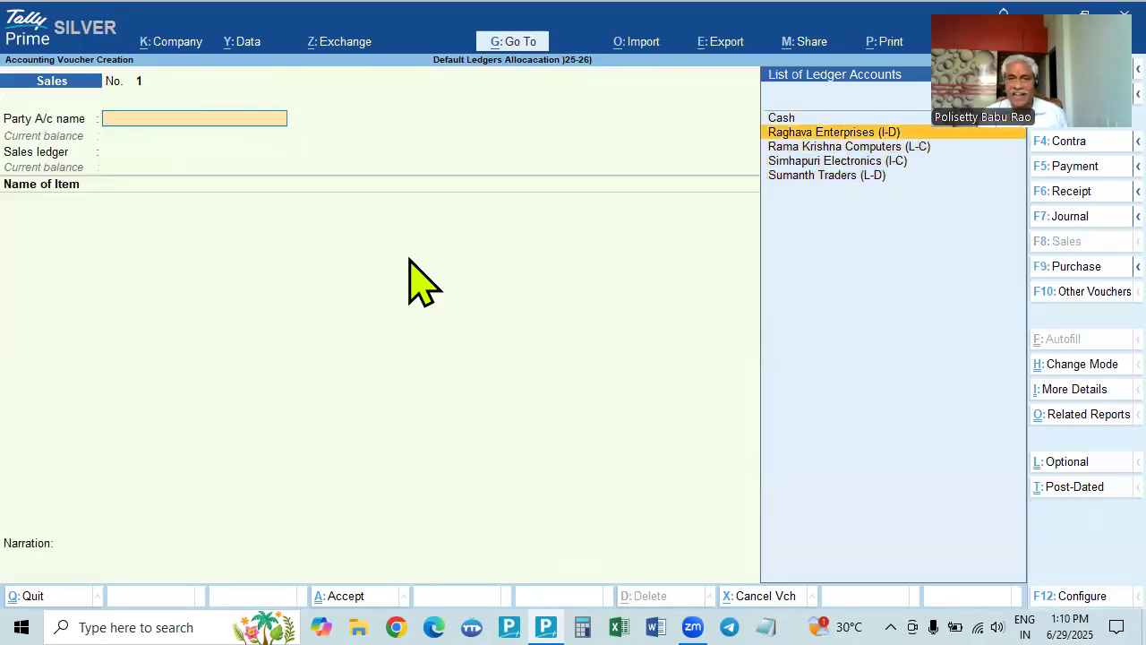
pyautogui.press('Return')
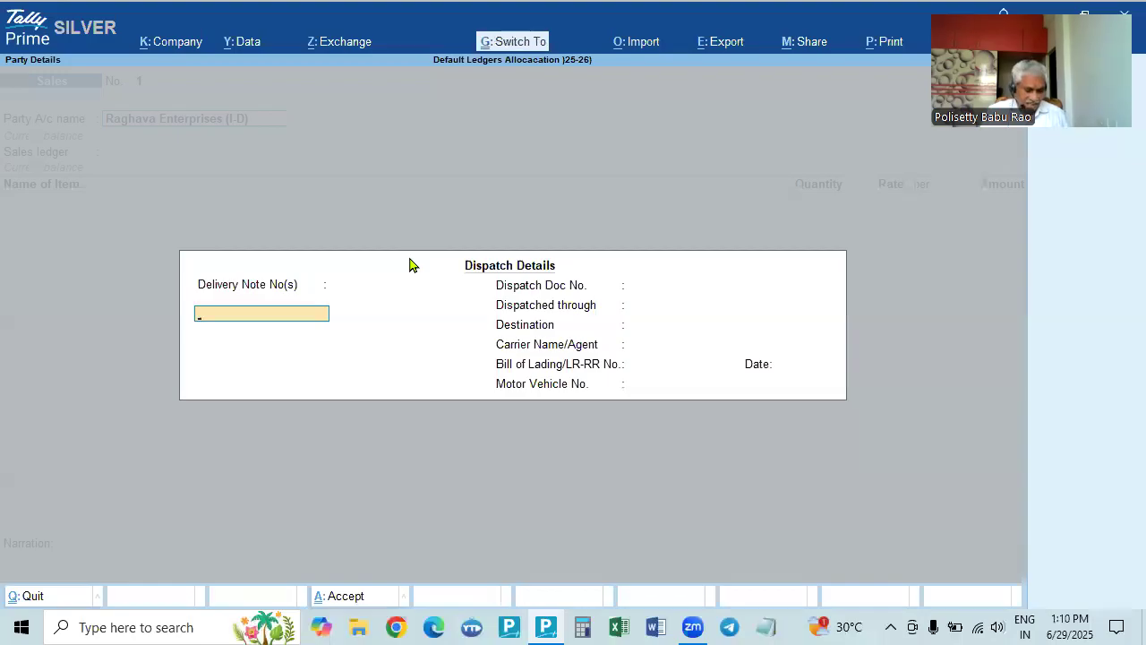
pyautogui.hotkey('ctrl', 'a')
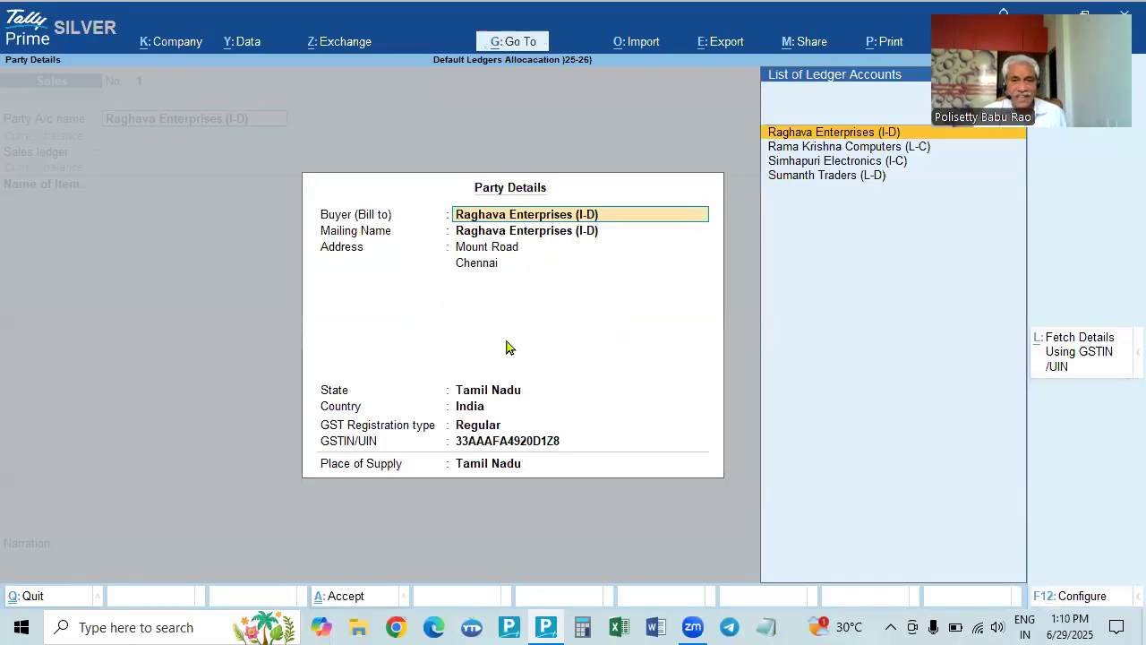
pyautogui.hotkey('ctrl', 'a')
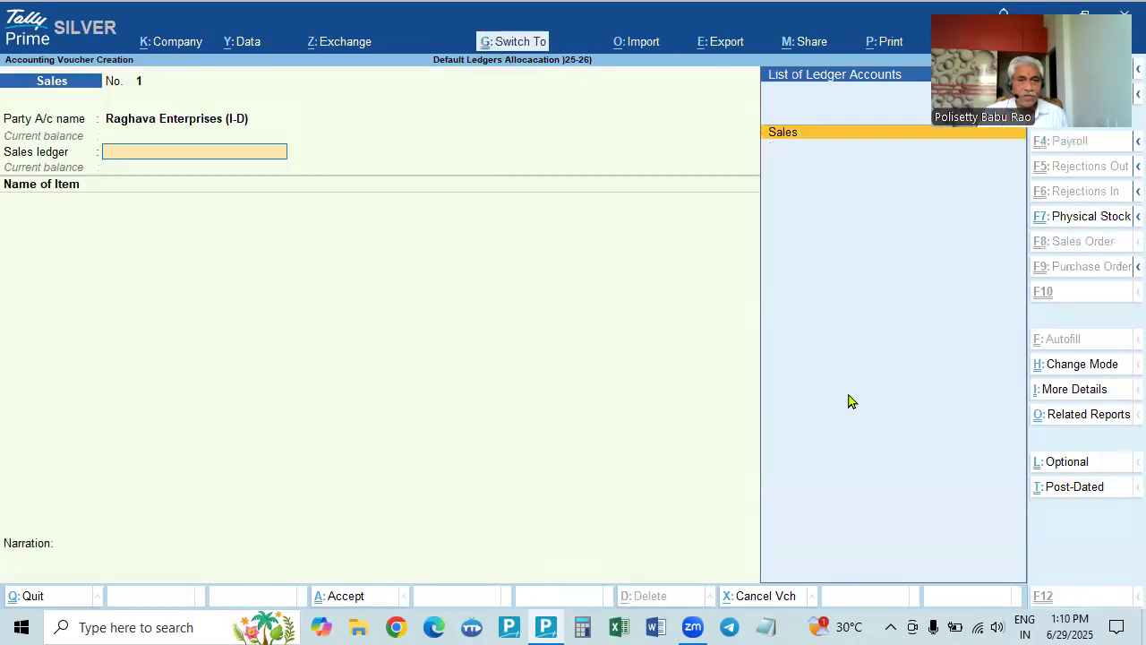
pyautogui.press('Return')
# Add the item H P Computer with a quantity of 1 Nos at a rate of 40,000.
pyautogui.press('Down')
pyautogui.press('Down')
pyautogui.press('Down')
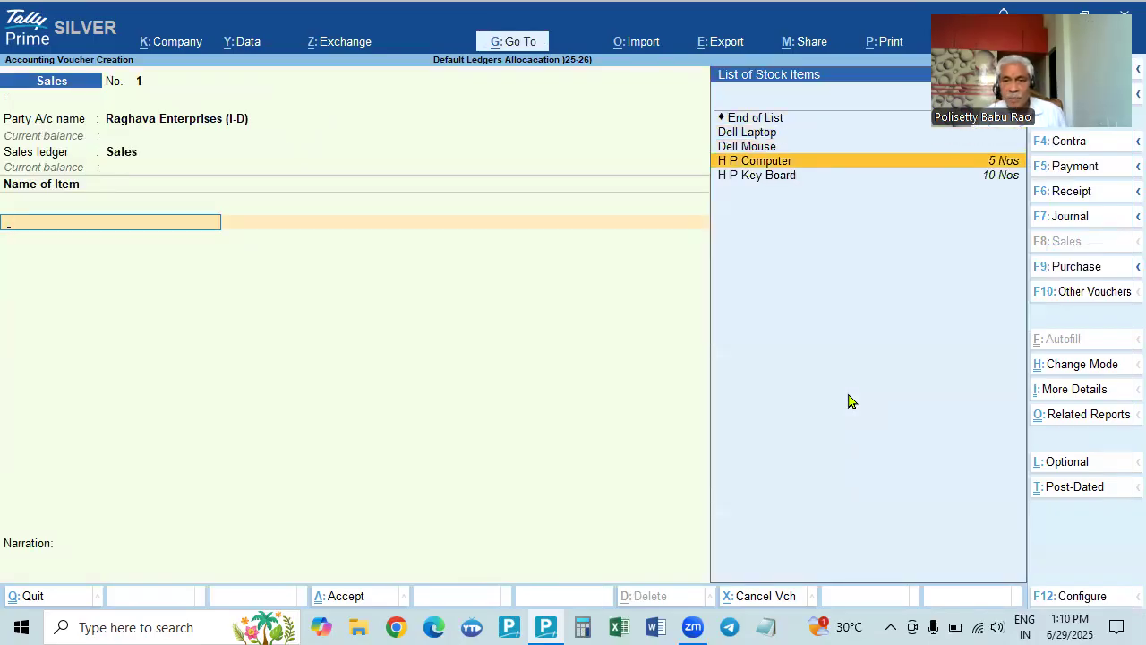
pyautogui.press('Return')
pyautogui.press('Return')
pyautogui.write('400000.00')
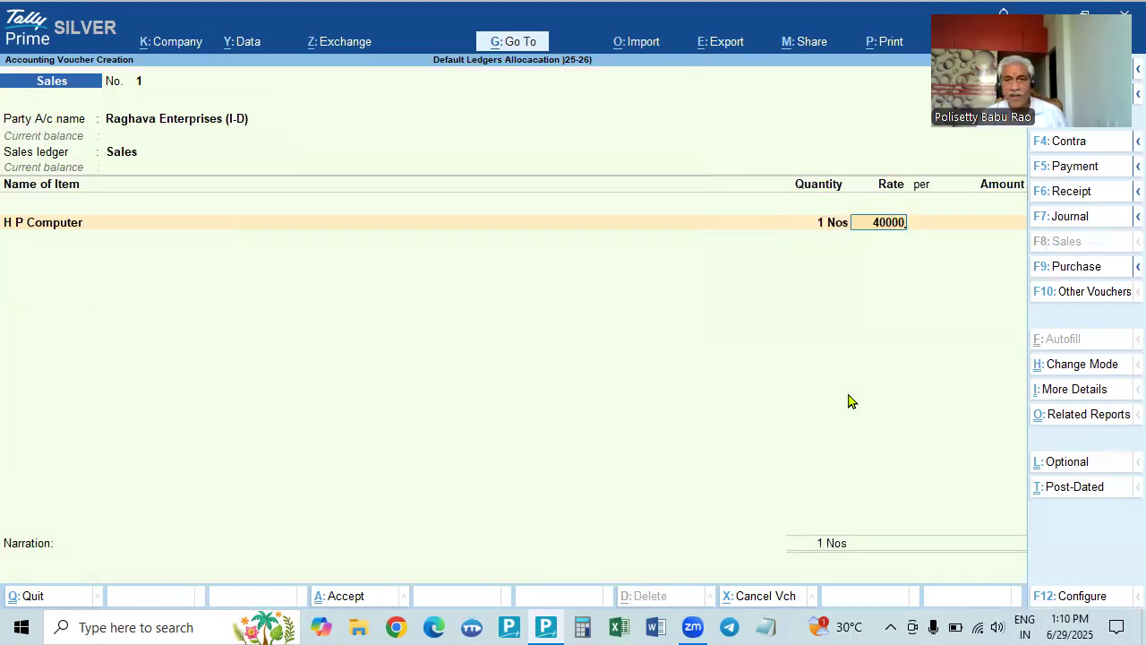
pyautogui.press('Return')
pyautogui.press('Return')
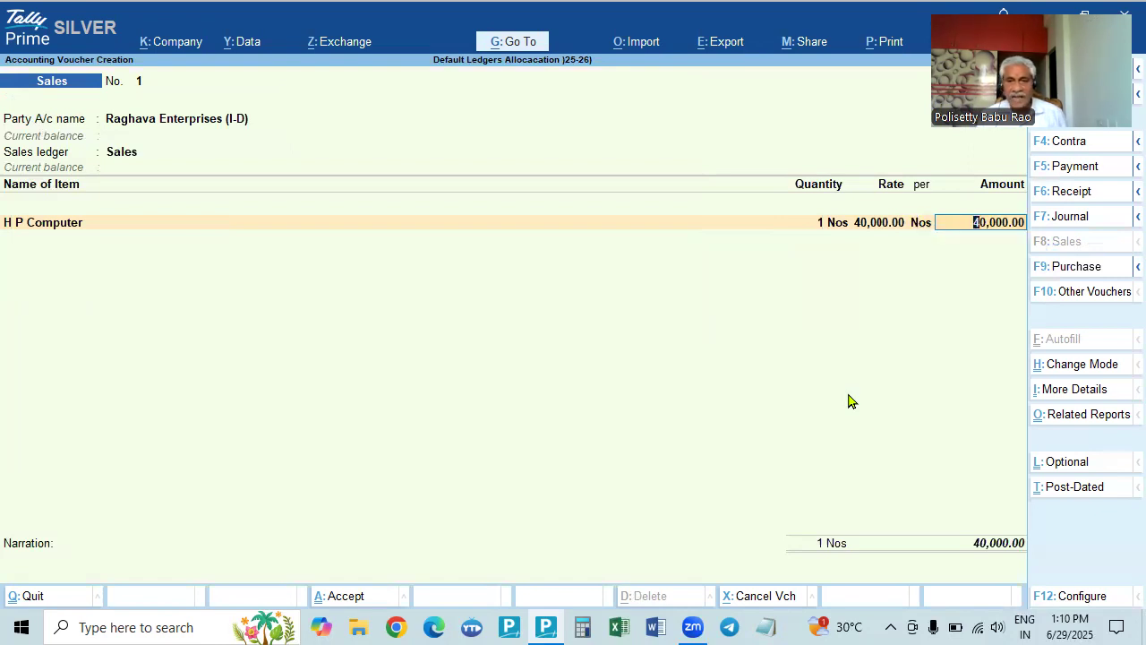
pyautogui.press('Return')
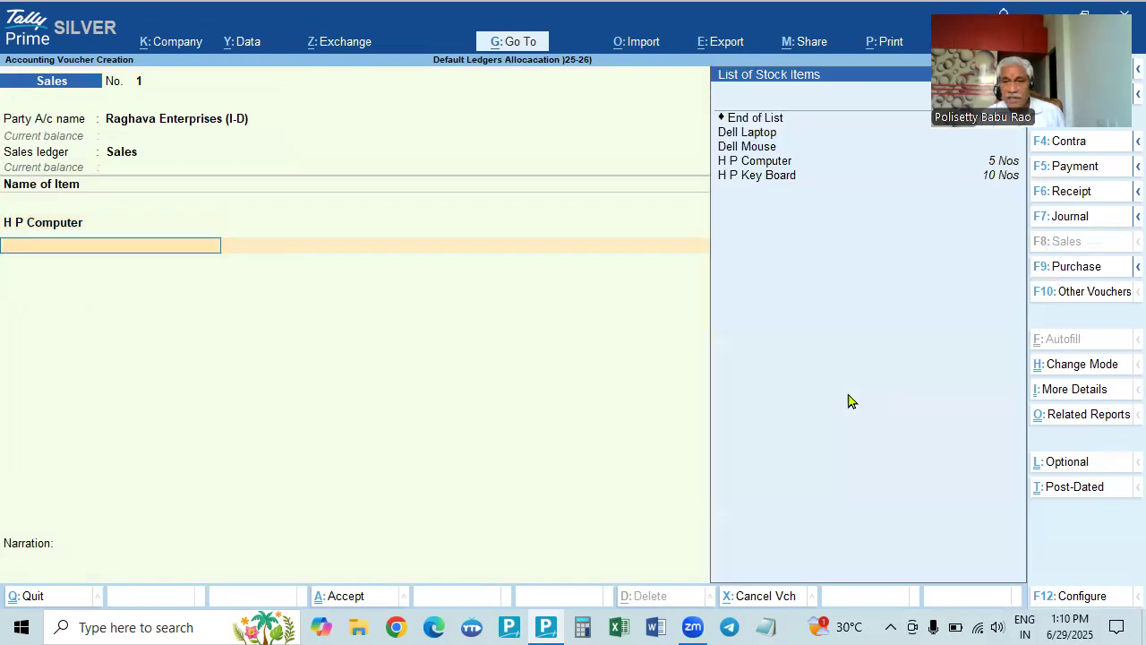
# Add the item H P Key Board with a quantity of 2 Nos at a rate of 650, and end the item list.
pyautogui.press('Down')
pyautogui.press('Down')
pyautogui.press('Down')
pyautogui.press('Down')
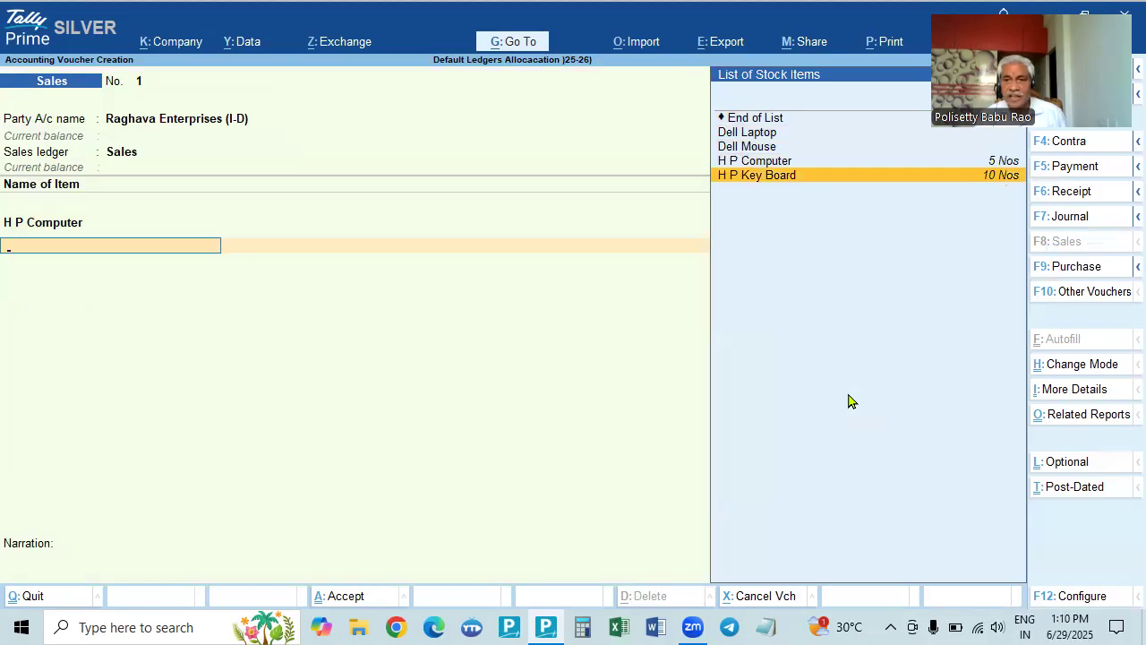
pyautogui.press('Return')
pyautogui.press('Return')
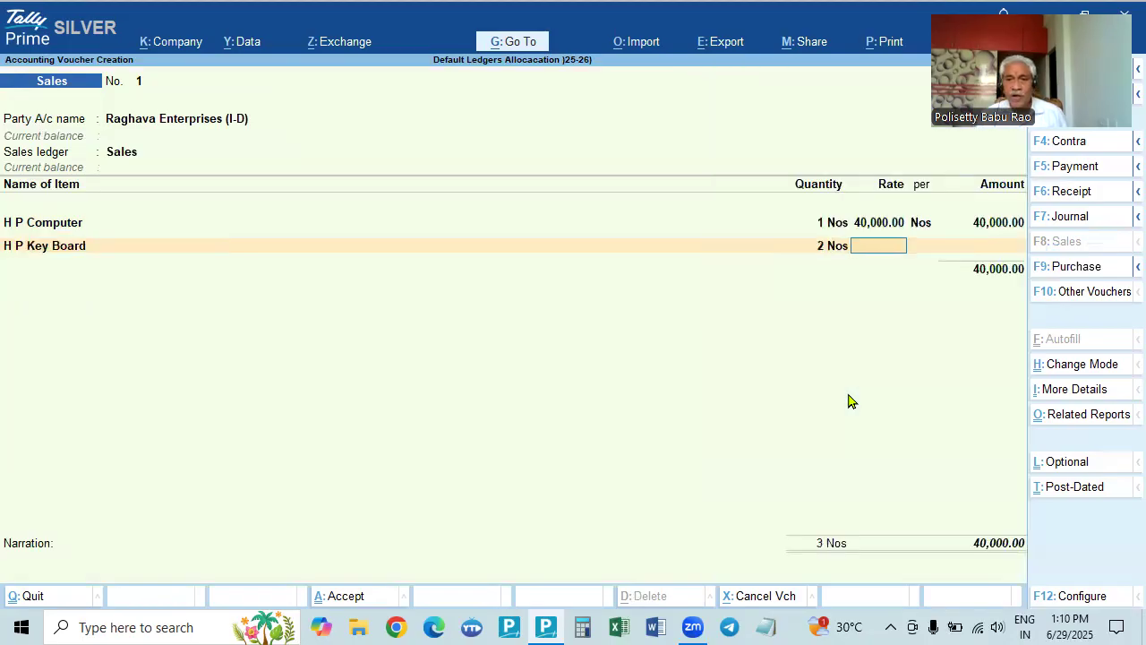
pyautogui.write('650')
pyautogui.press('Return')
pyautogui.press('Return')
pyautogui.press('Return')
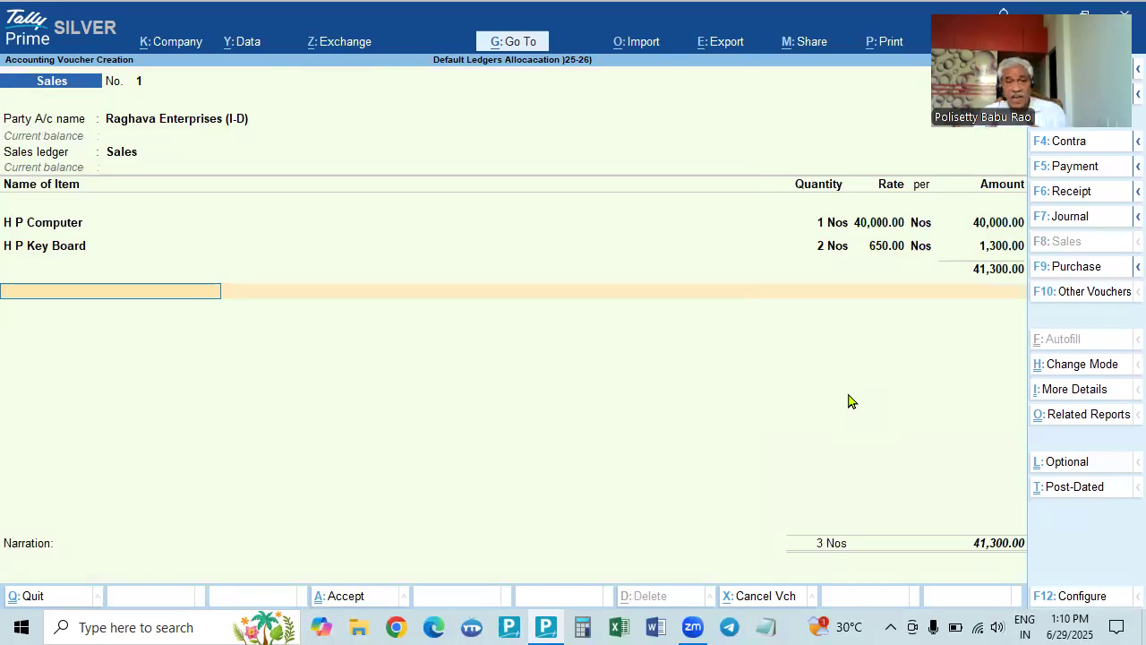
# Add the Delivery Charges Collected ledger below the items with an amount of 200.
pyautogui.press('Return')
pyautogui.press('Down')
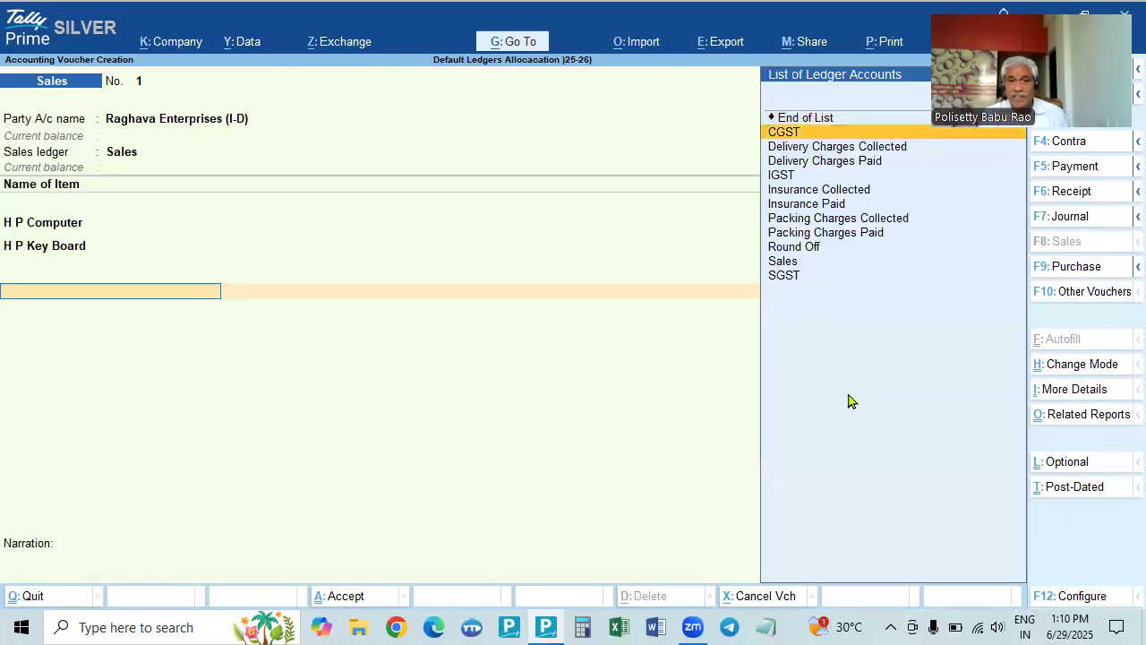
pyautogui.press('Down')
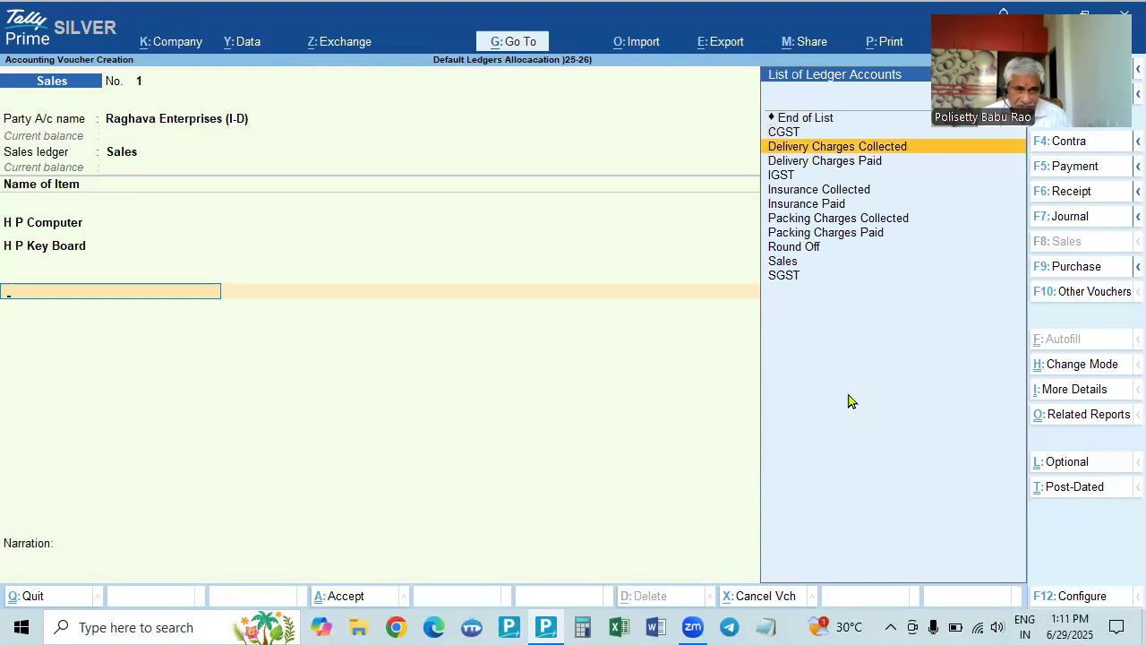
pyautogui.press('Return')
pyautogui.press('Return')
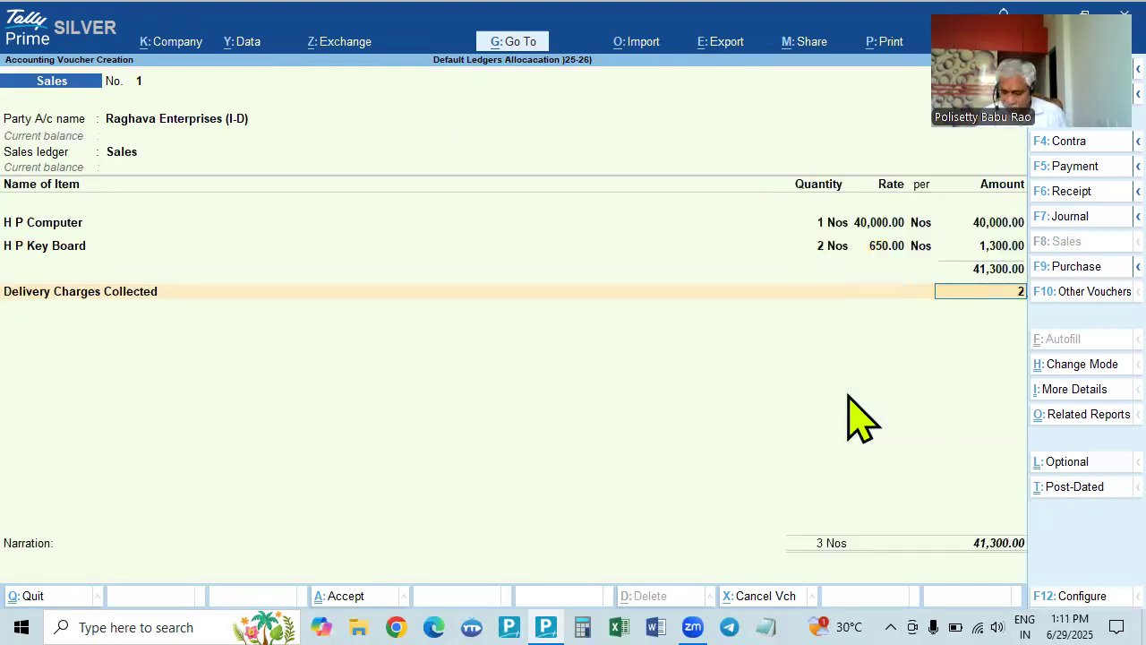
pyautogui.write('200')
pyautogui.press('Return')
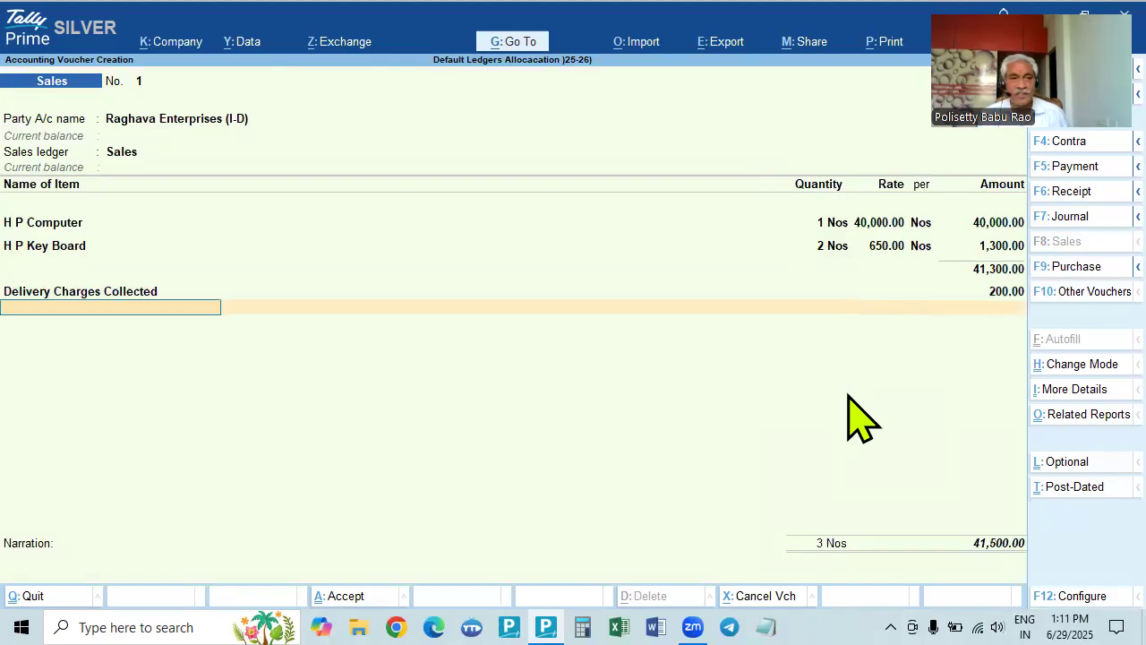
# Add the Insurance Collected ledger below the delivery charges with an amount of 300.
pyautogui.press('Down')
pyautogui.press('Down')
pyautogui.press('Down')
pyautogui.press('Down')
pyautogui.press('Down')
pyautogui.press('Down')
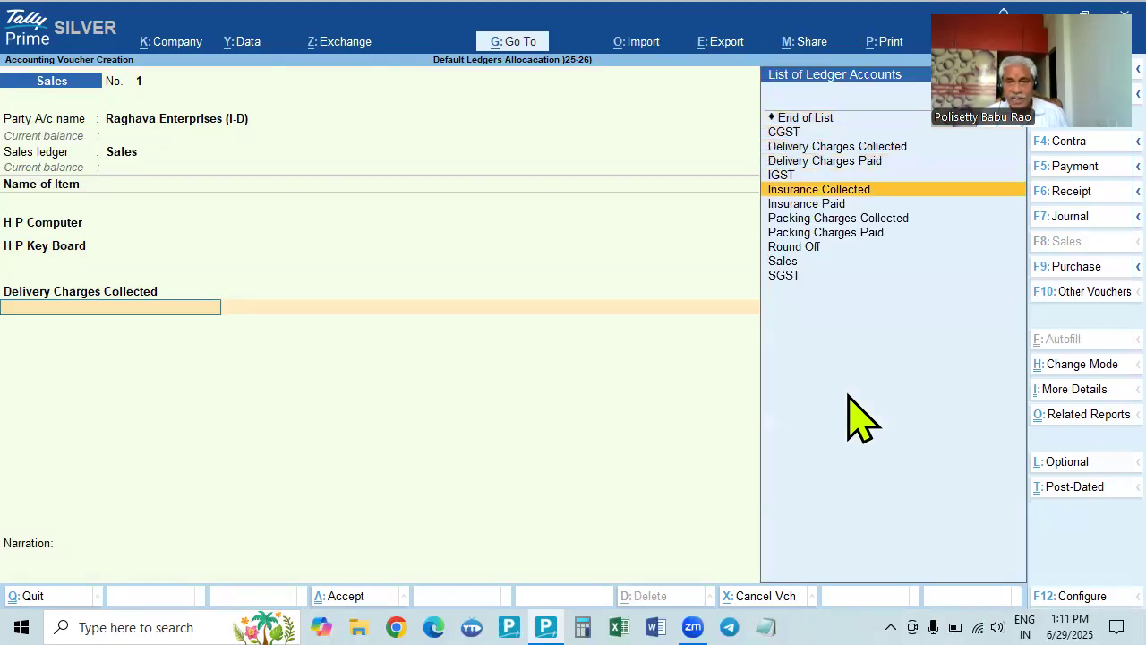
pyautogui.press('Up')
pyautogui.press('Return')
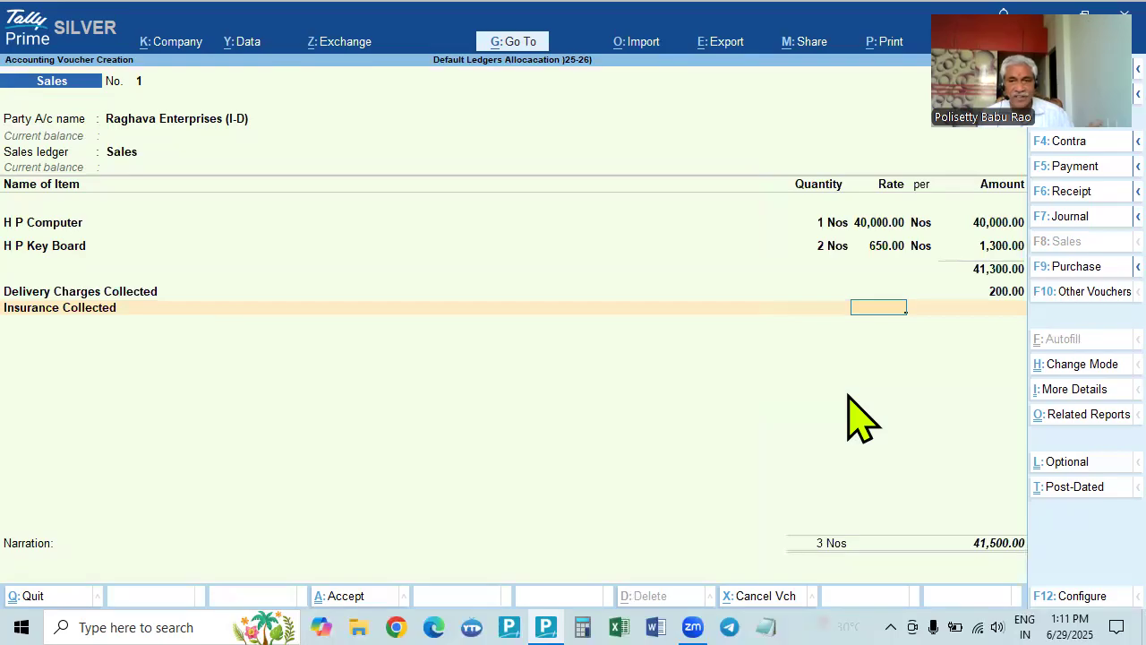
pyautogui.press('Return')
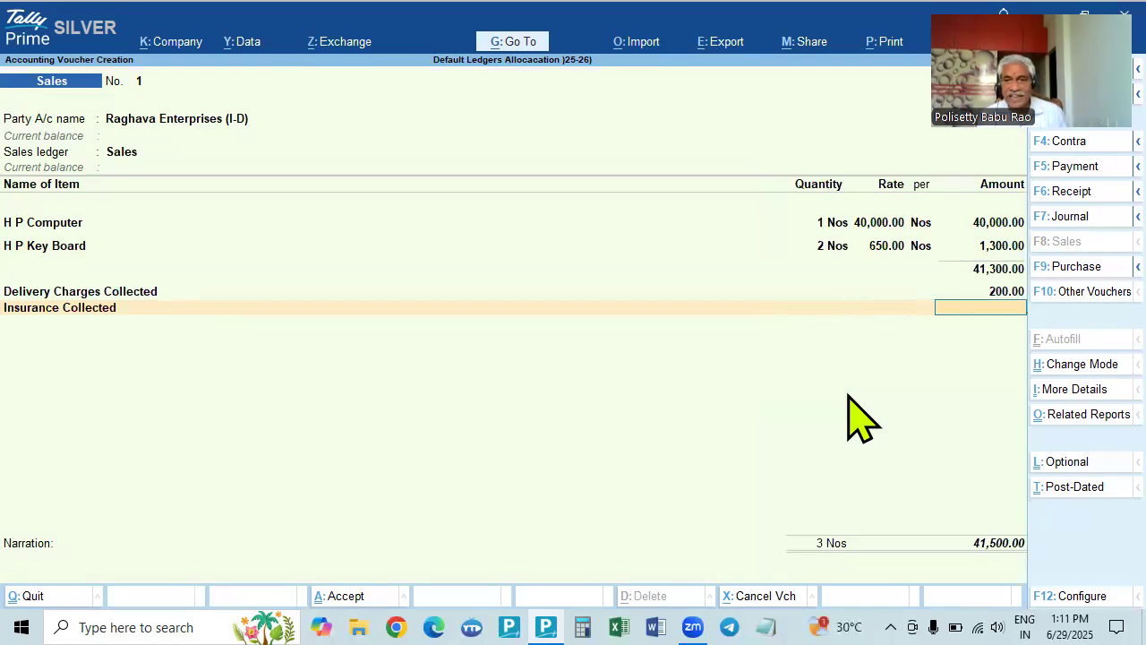
pyautogui.write('300')
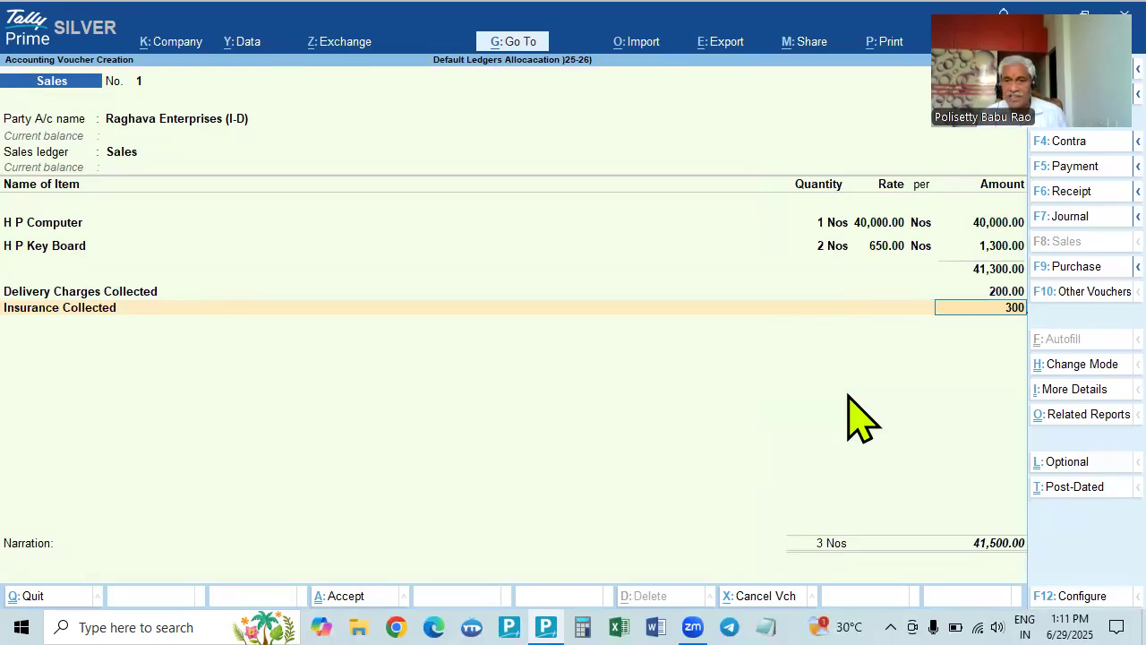
pyautogui.press('Return')
# Add the CGST ledger to the sales voucher below Insurance Collected.
pyautogui.press('Down')
pyautogui.press('Down')
pyautogui.press('Down')
pyautogui.press('Down')
pyautogui.press('Down')
pyautogui.press('Down')
pyautogui.press('Down')
pyautogui.press('Down')
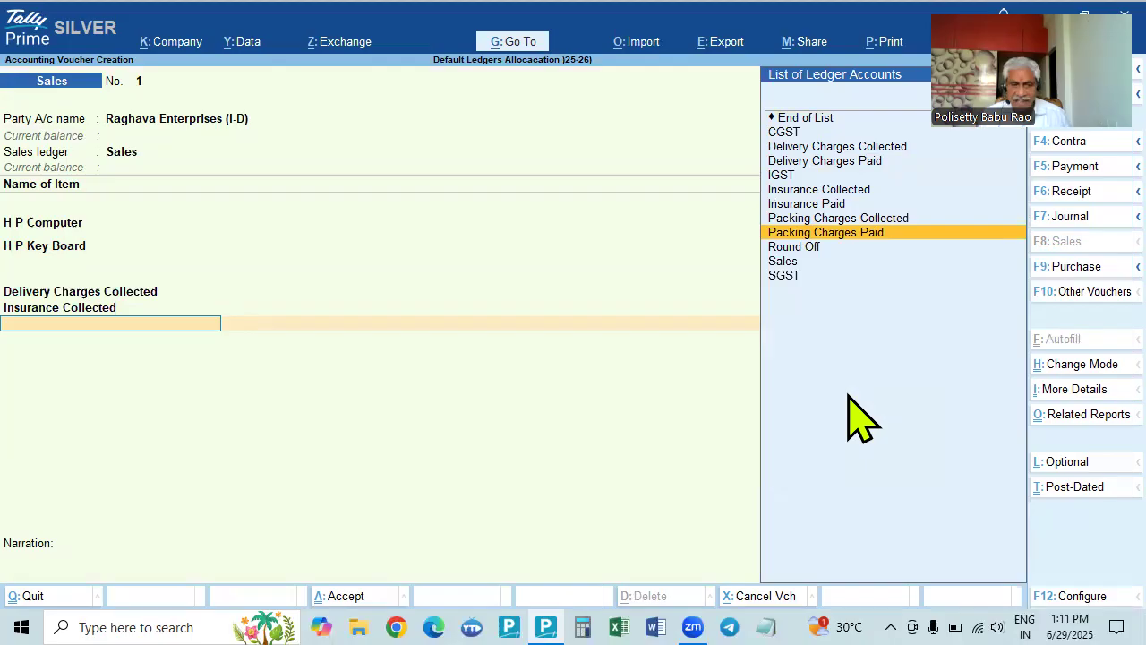
pyautogui.press('Down')
pyautogui.press('Down')
pyautogui.press('Down')
pyautogui.press('Up')
pyautogui.press('Up')
pyautogui.press('Up')
pyautogui.press('Up')
pyautogui.press('Up')
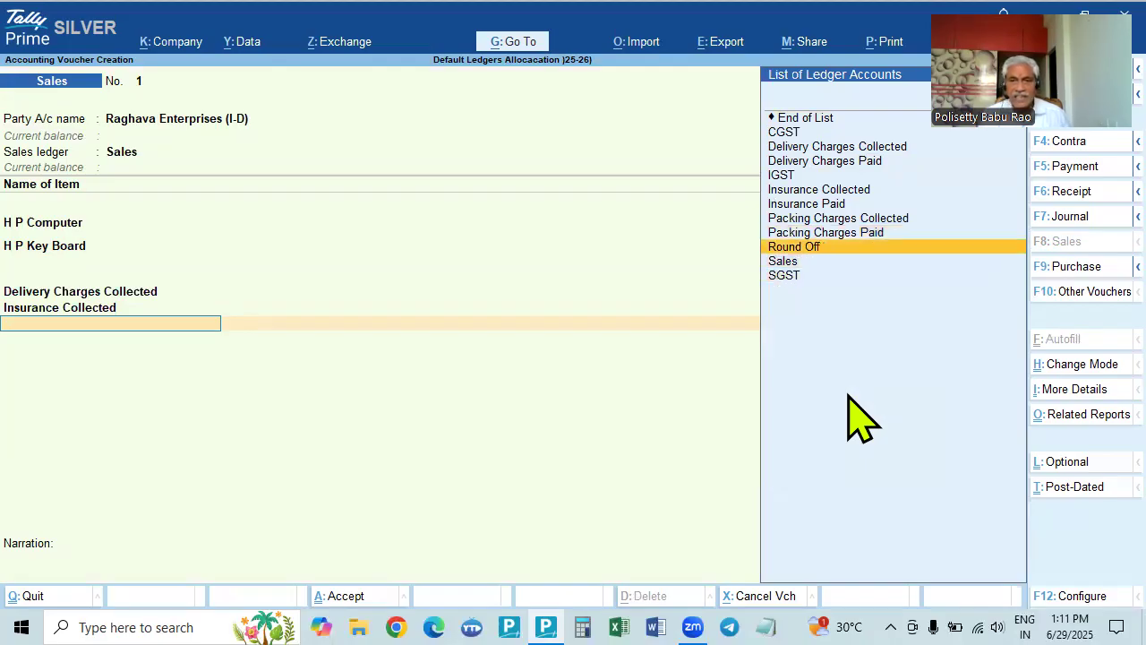
pyautogui.write('cg')
pyautogui.press('Return')
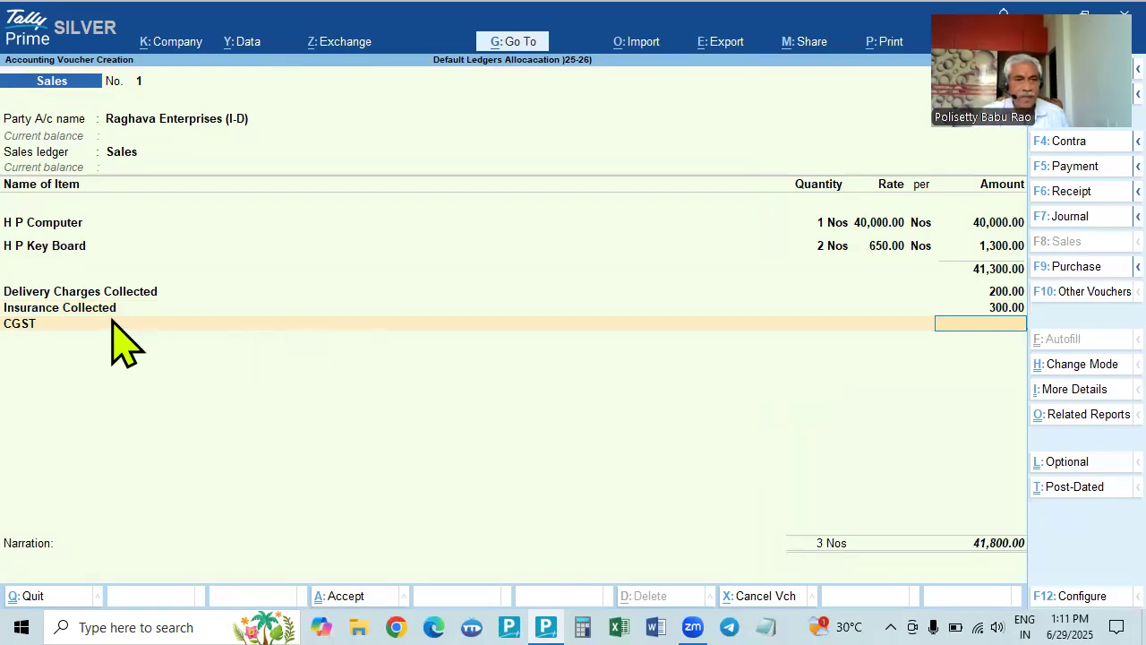
# Open the CGST ledger's master from the voucher, check its duty type, tax type and percentage, and accept it as is.
pyautogui.click(20, 325)
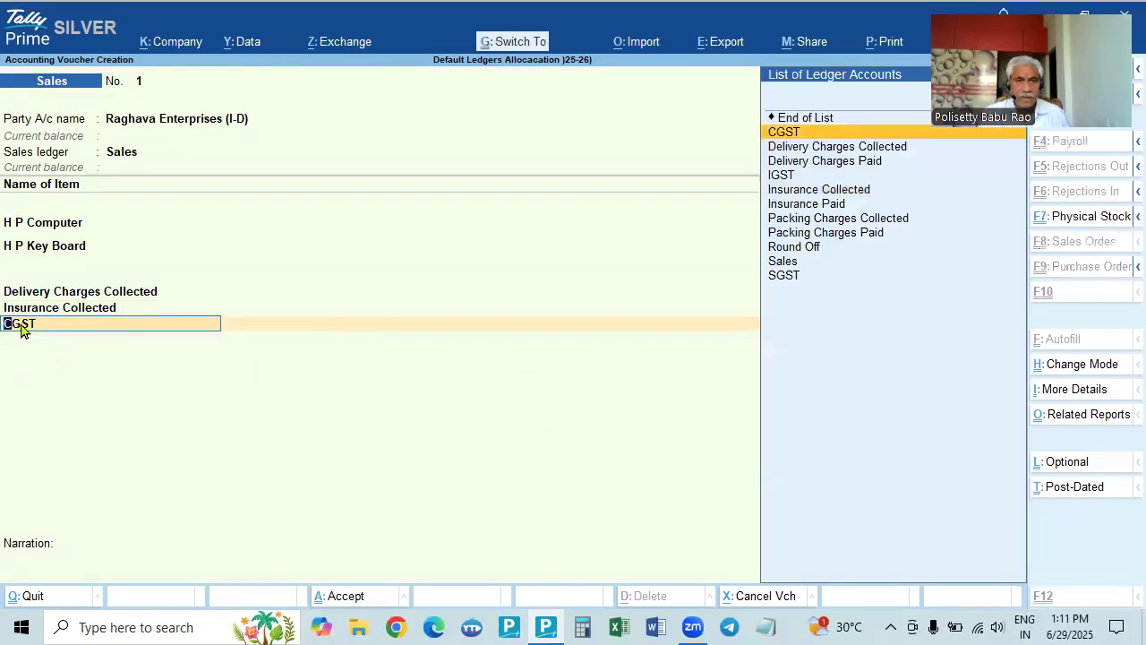
pyautogui.hotkey('ctrl', 'Return')
pyautogui.press('Return')
pyautogui.press('Return')
pyautogui.press('Return')
pyautogui.press('Return')
pyautogui.press('Return')
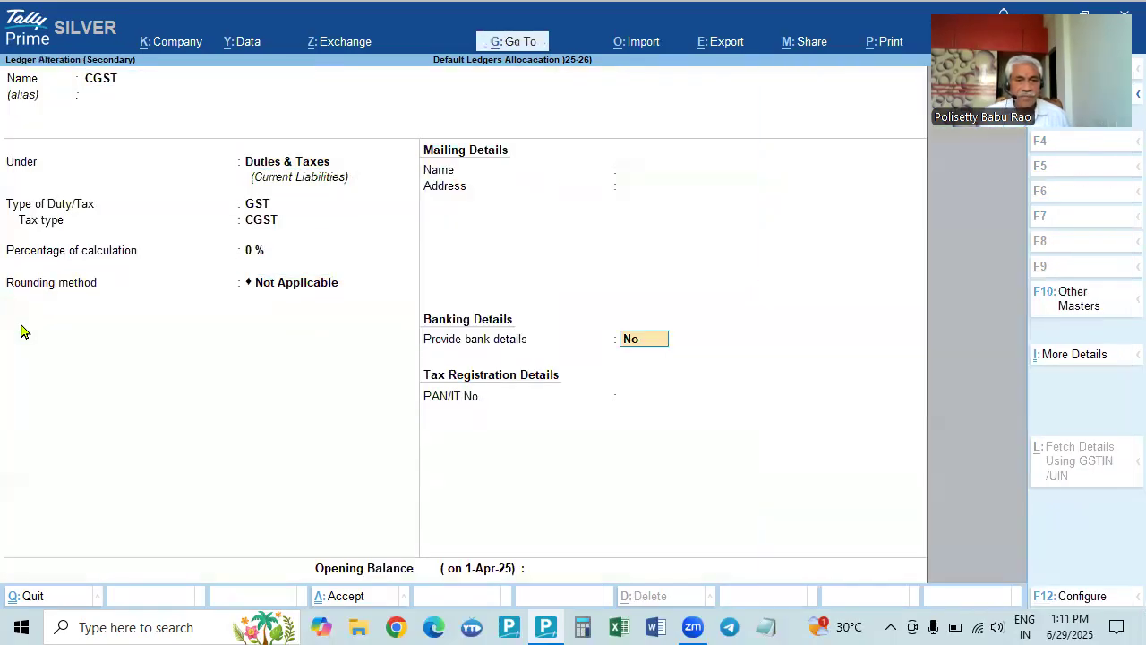
pyautogui.press('Return')
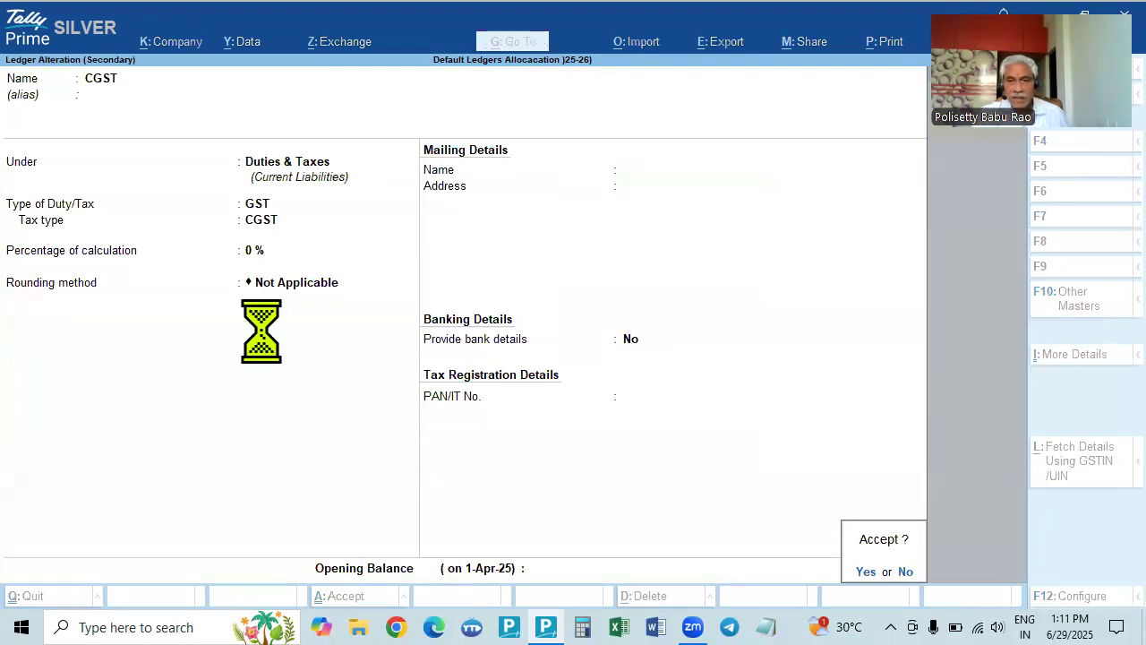
pyautogui.press('Return')
pyautogui.press('Return')
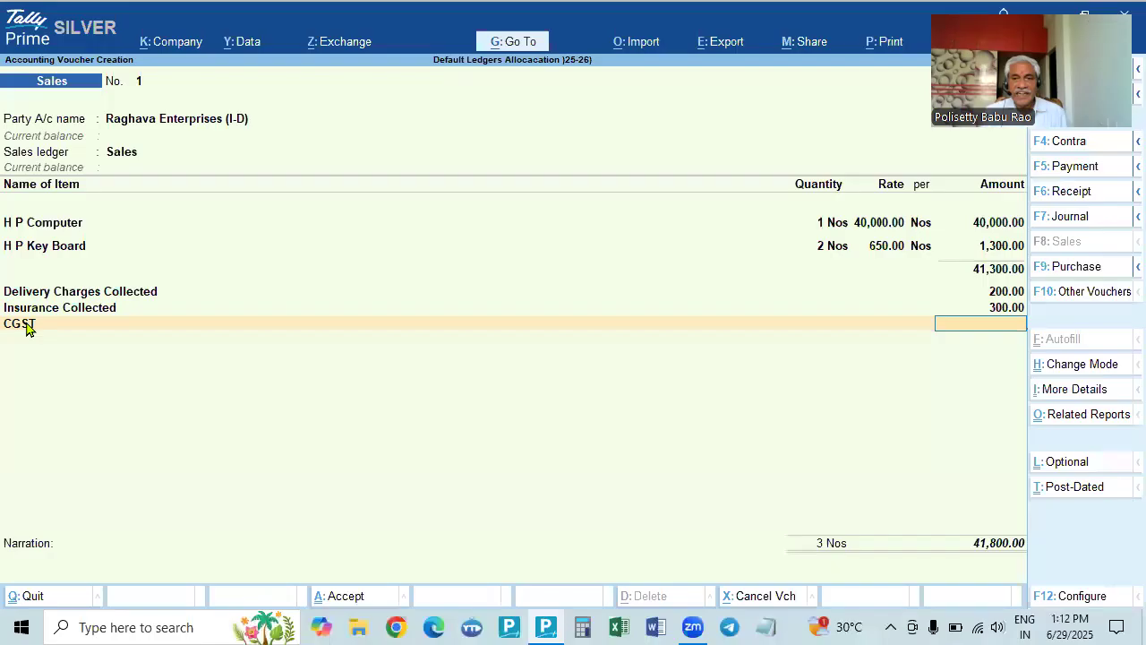
# Open the party ledger's master from the voucher to check its state and GST registration, and leave without saving.
pyautogui.click(186, 123)
pyautogui.hotkey('ctrl', 'Return')
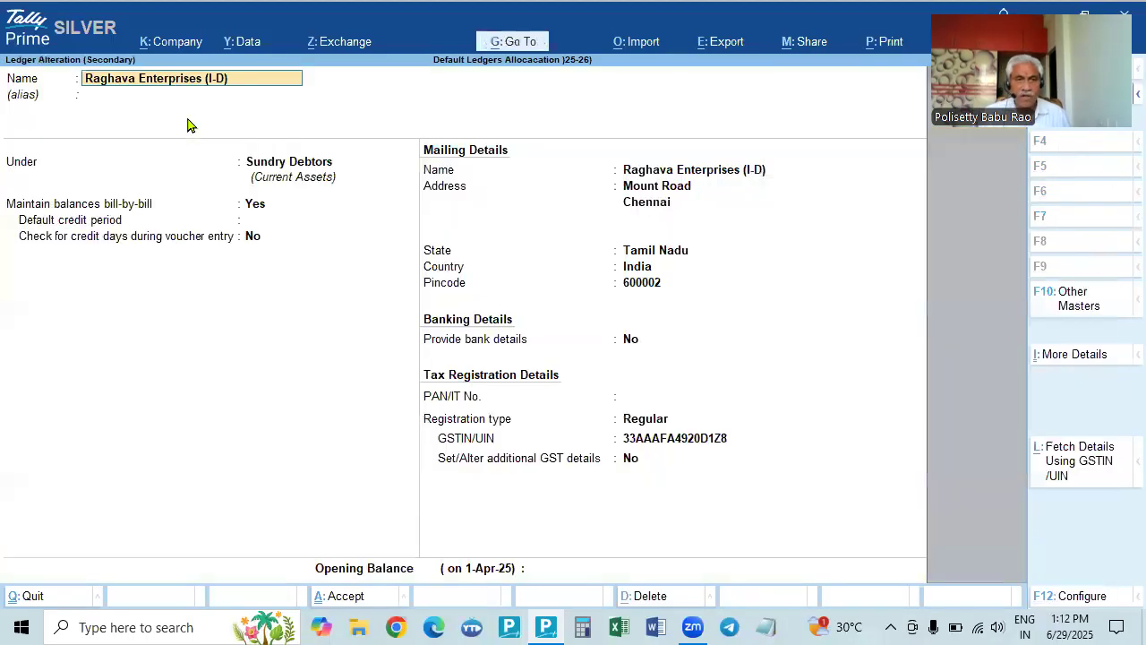
pyautogui.press('BackSpace')
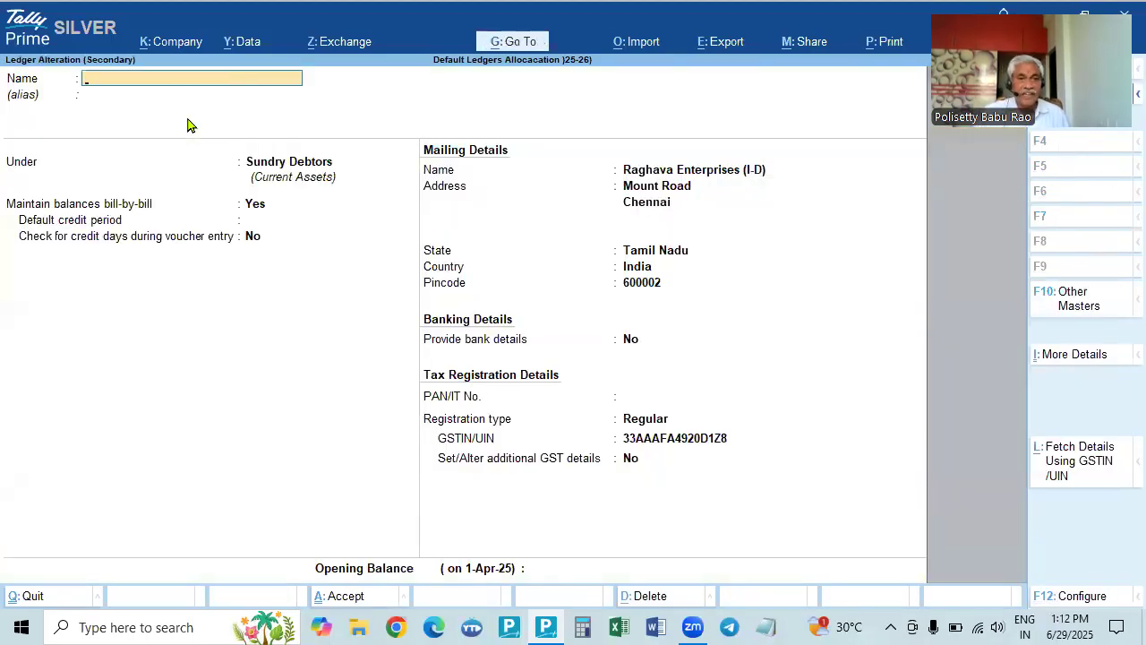
pyautogui.press('Escape')
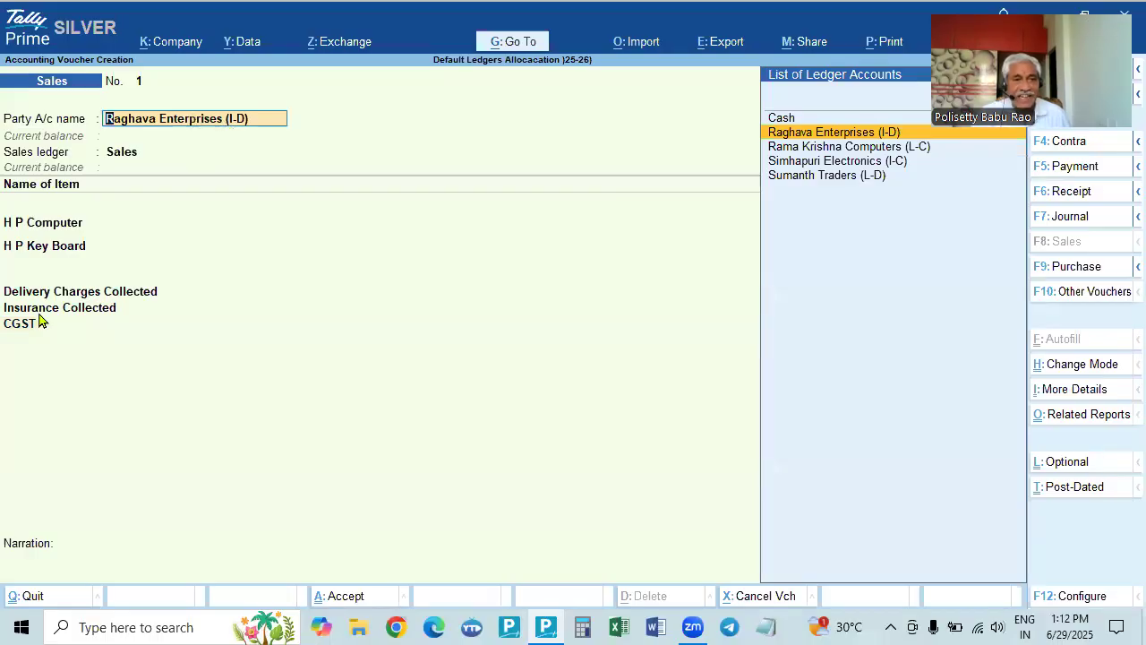
# Replace the CGST ledger below Insurance Collected with the IGST ledger and end the ledger list.
pyautogui.click(4, 316)
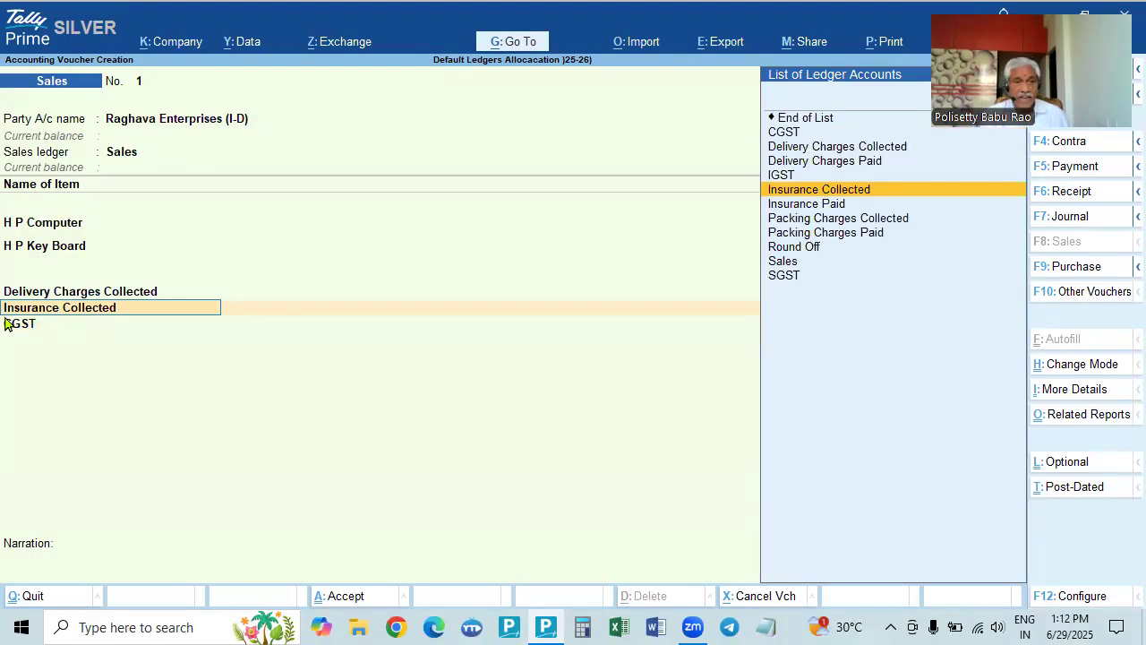
pyautogui.press('Return')
pyautogui.press('Return')
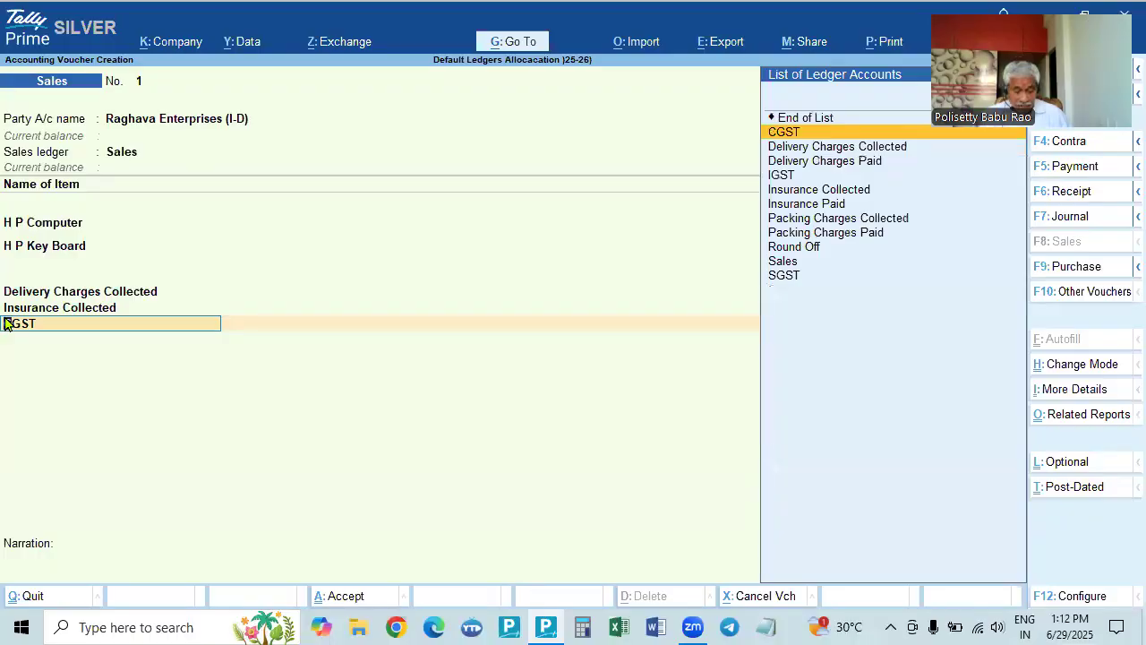
pyautogui.write('cg')
pyautogui.press('Return')
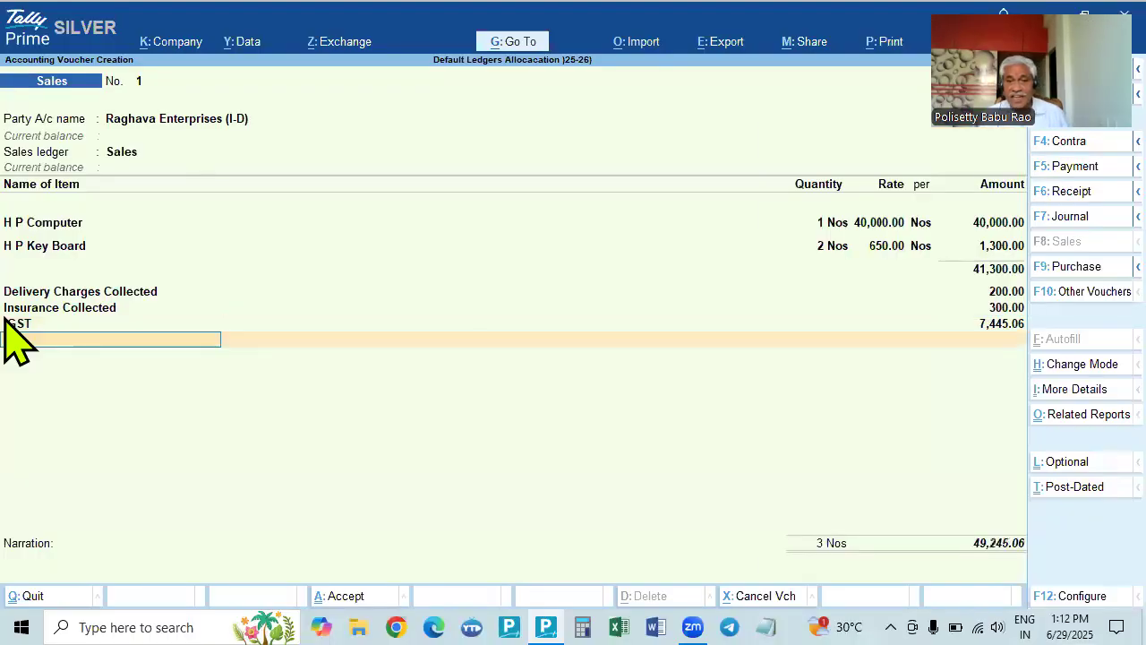
pyautogui.press('Return')
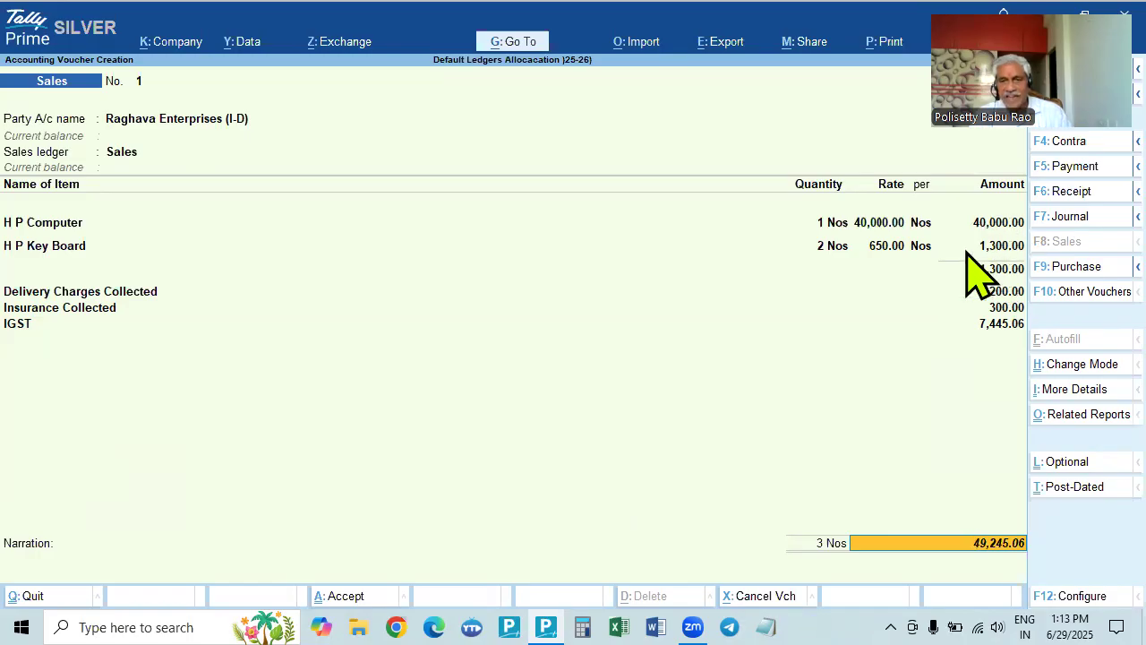
# Examine the detailed GST tax analysis to see how delivery and insurance charges are apportioned to each item, and return to the voucher.
pyautogui.hotkey('ctrl', 'o')
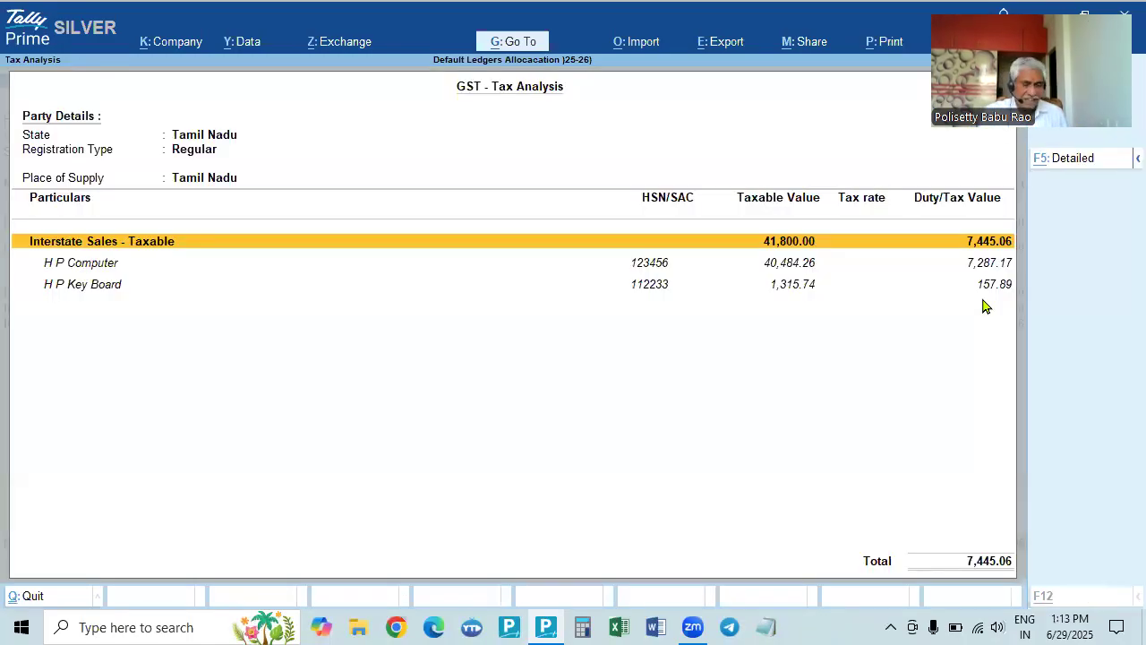
pyautogui.hotkey('alt', 'F5')
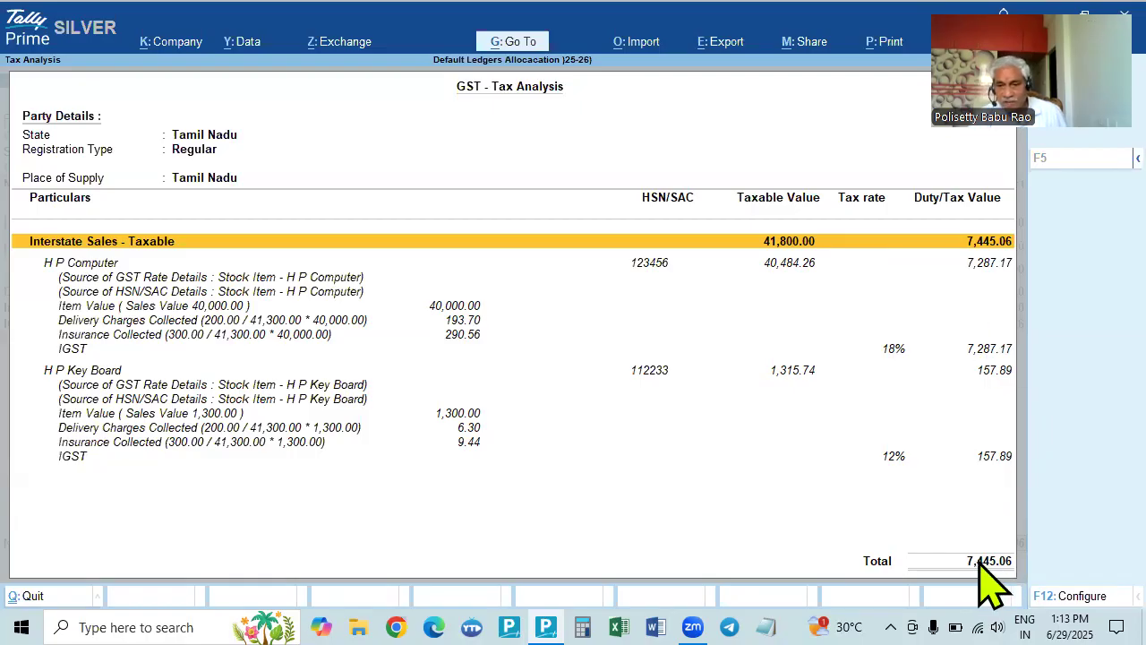
pyautogui.press('Escape')
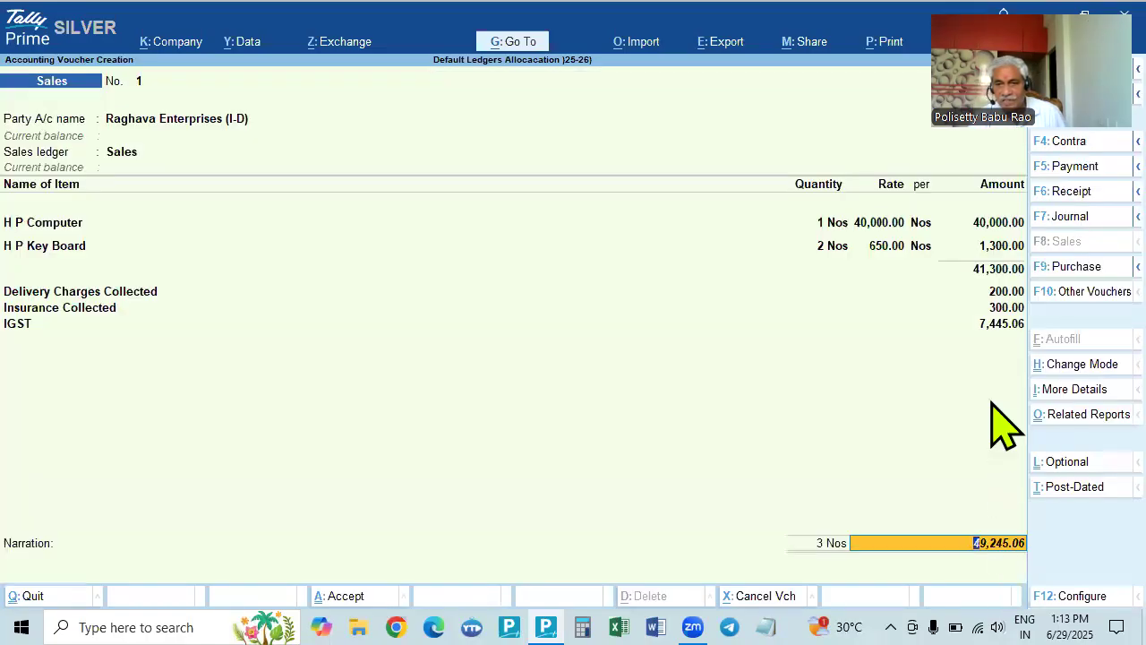
# Allocate the full bill amount as New Ref 1, leave the narration empty and save the sales voucher.
pyautogui.press('Return')
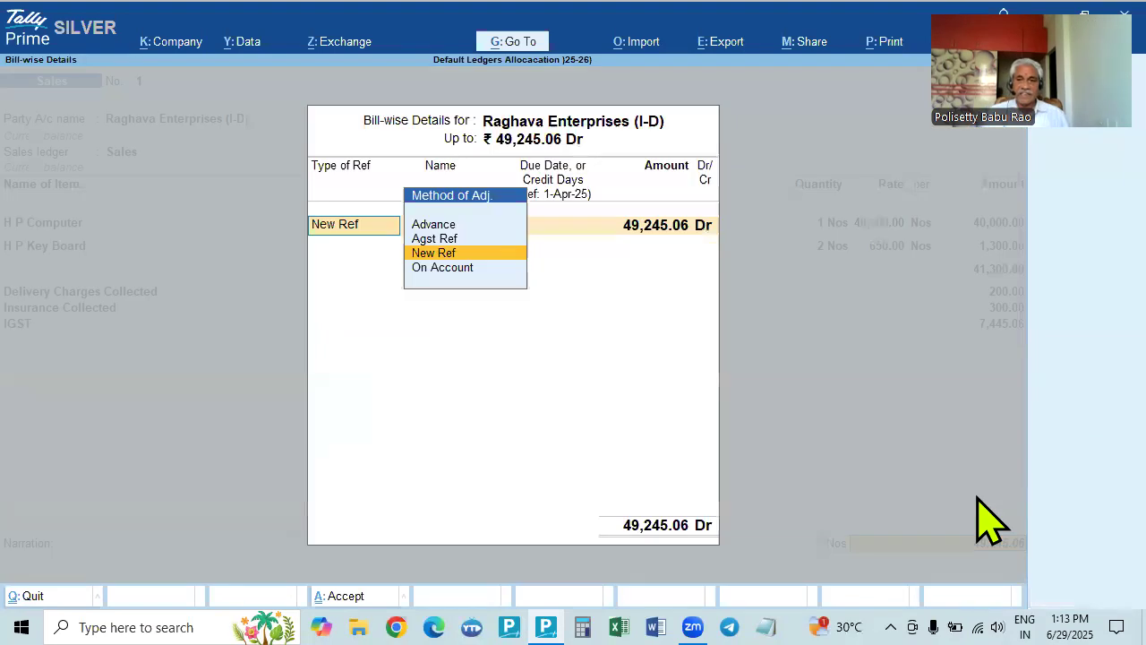
pyautogui.press('Return')
pyautogui.press('Return')
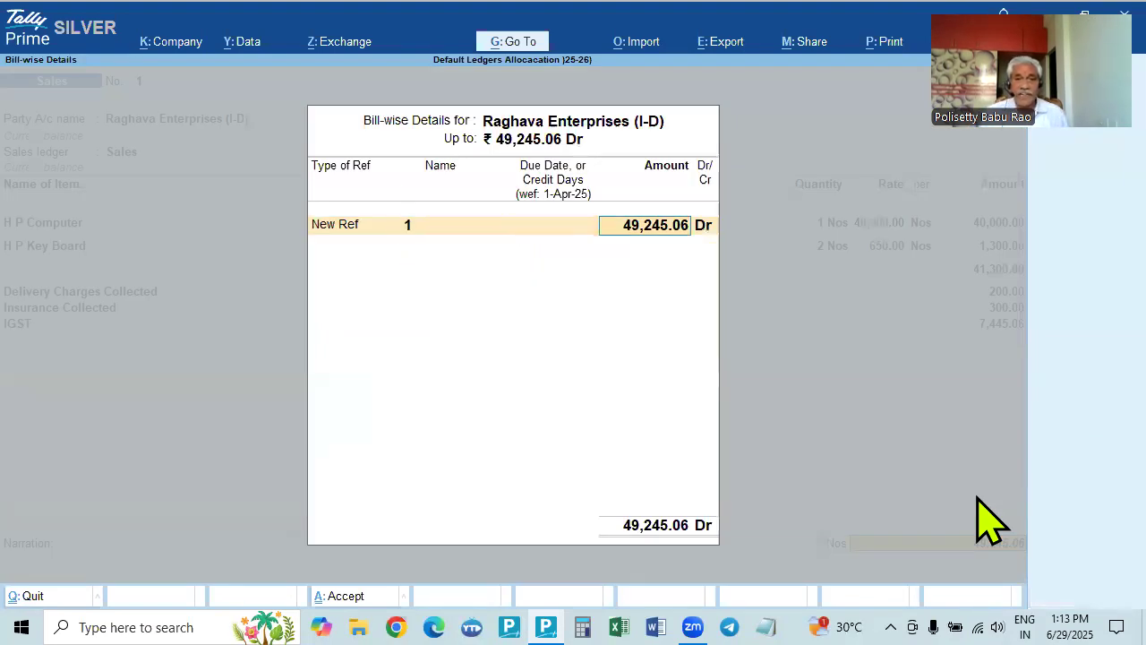
pyautogui.press('Return')
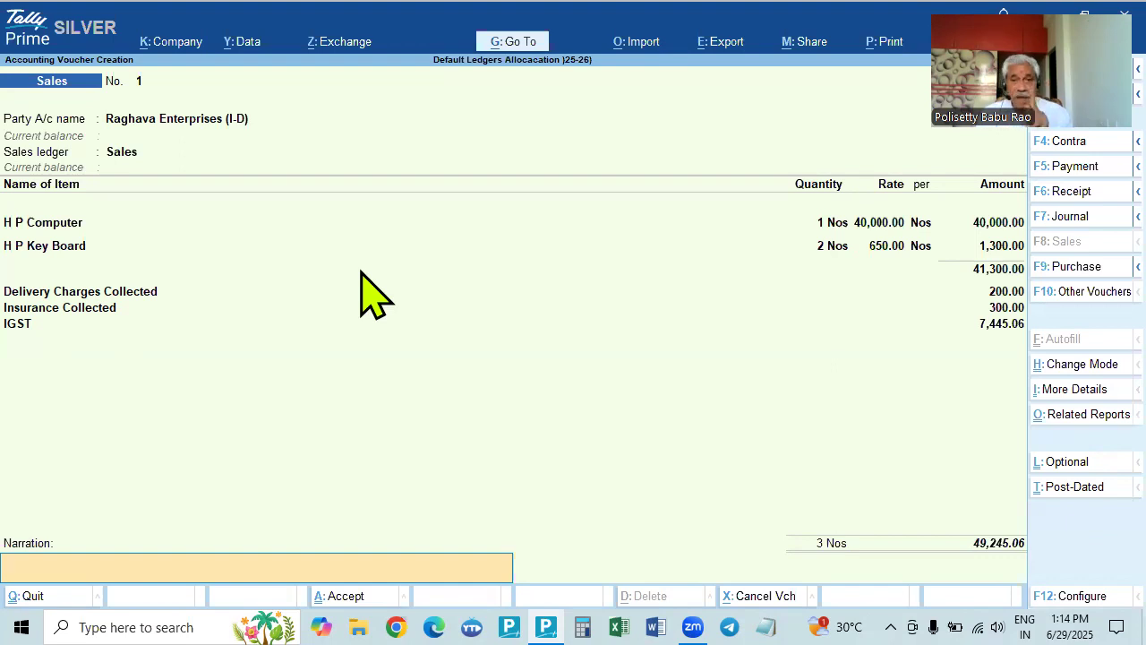
pyautogui.press('Return')
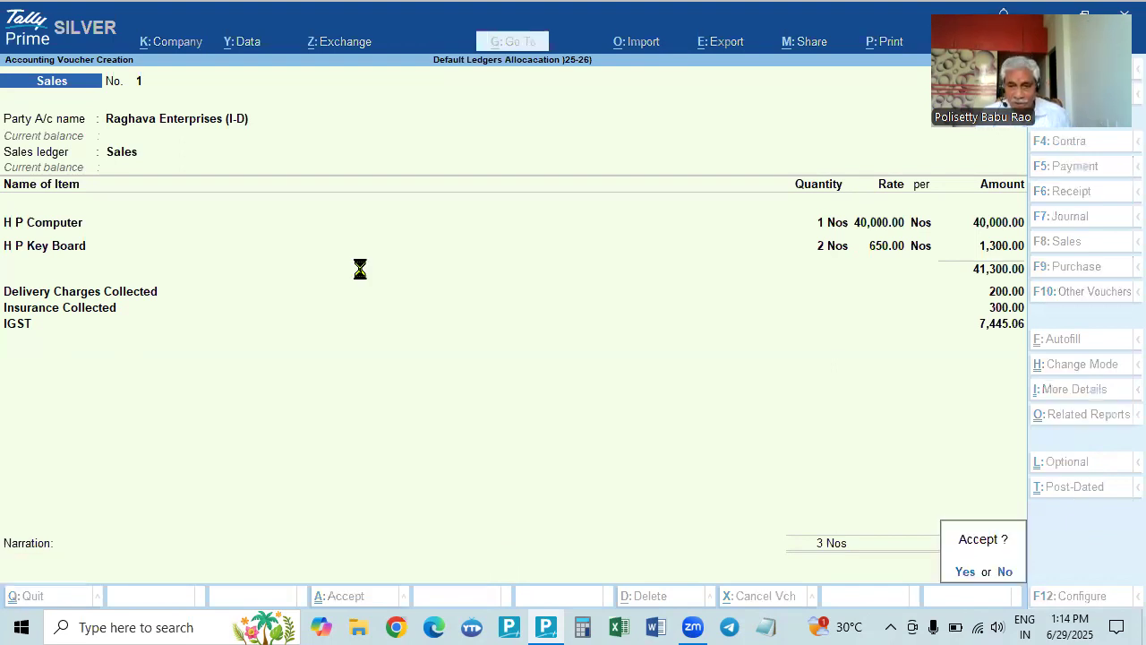
pyautogui.press('Return')
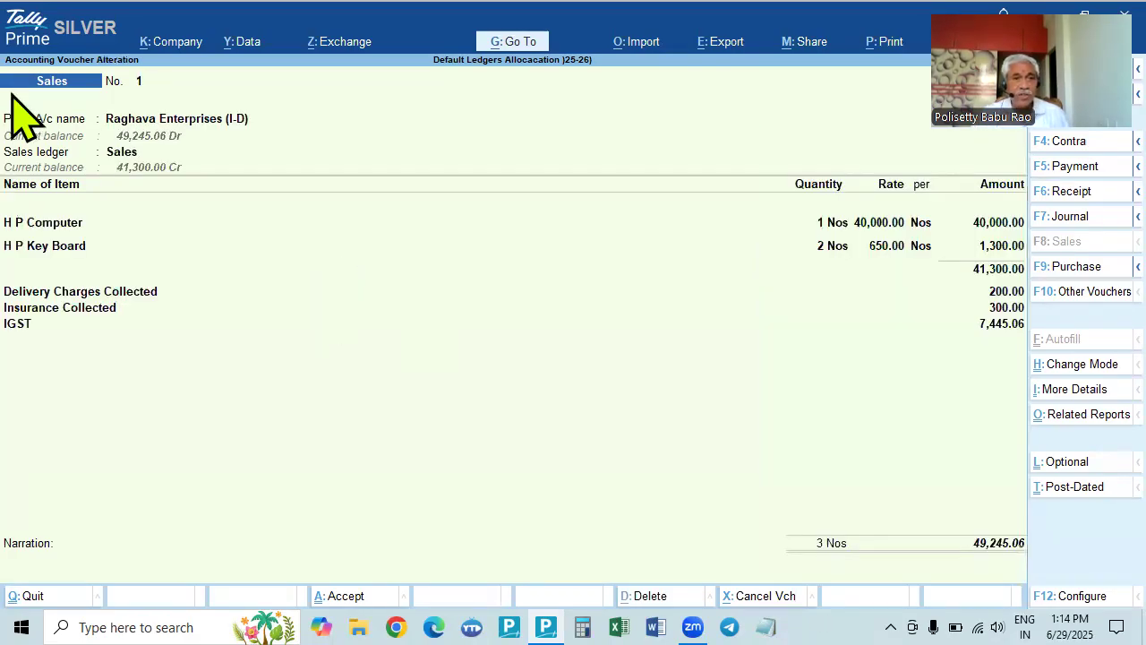
# Page through the saved sales and purchase vouchers to compare their charges and tax ledgers.
pyautogui.press('pageup')
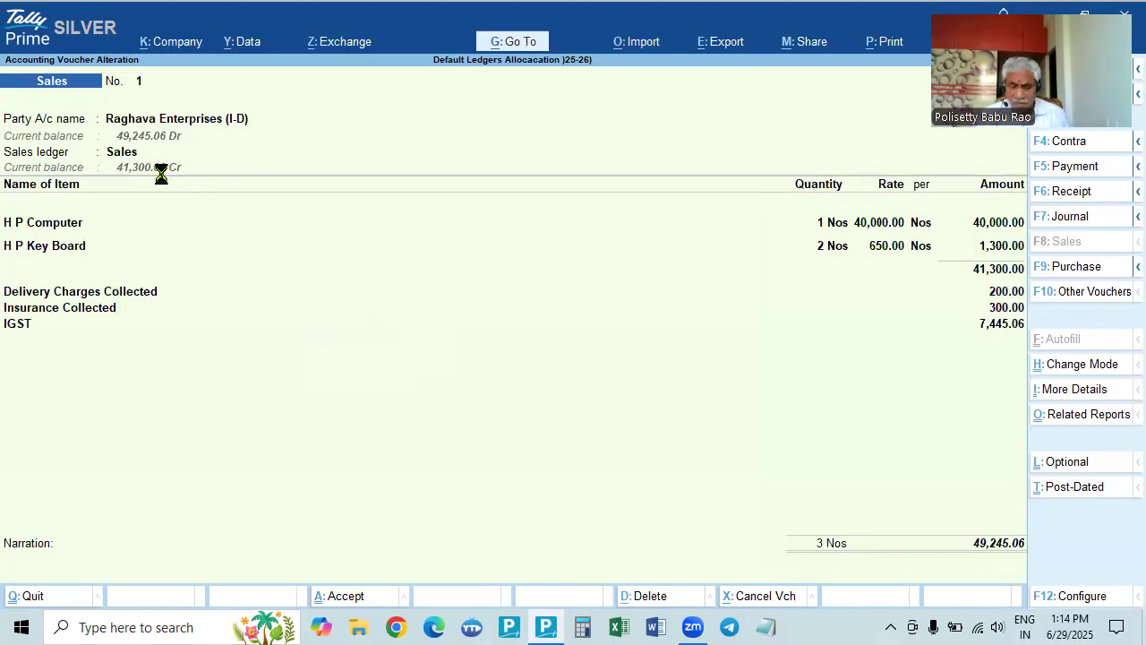
pyautogui.press('pagedown')
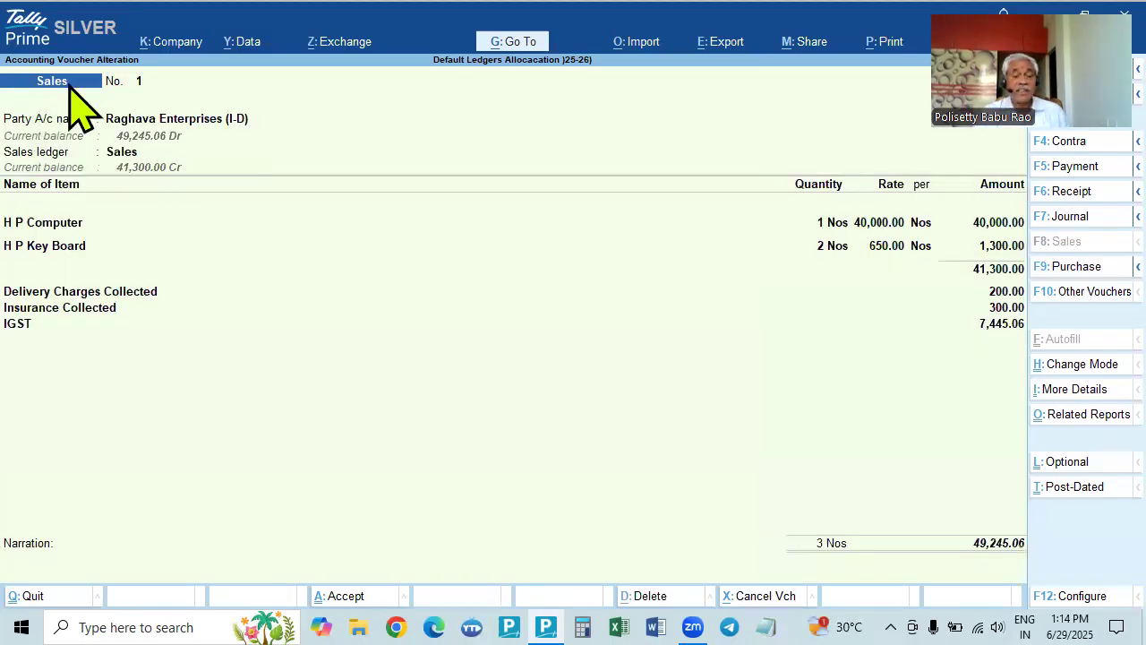
pyautogui.press('pageup')
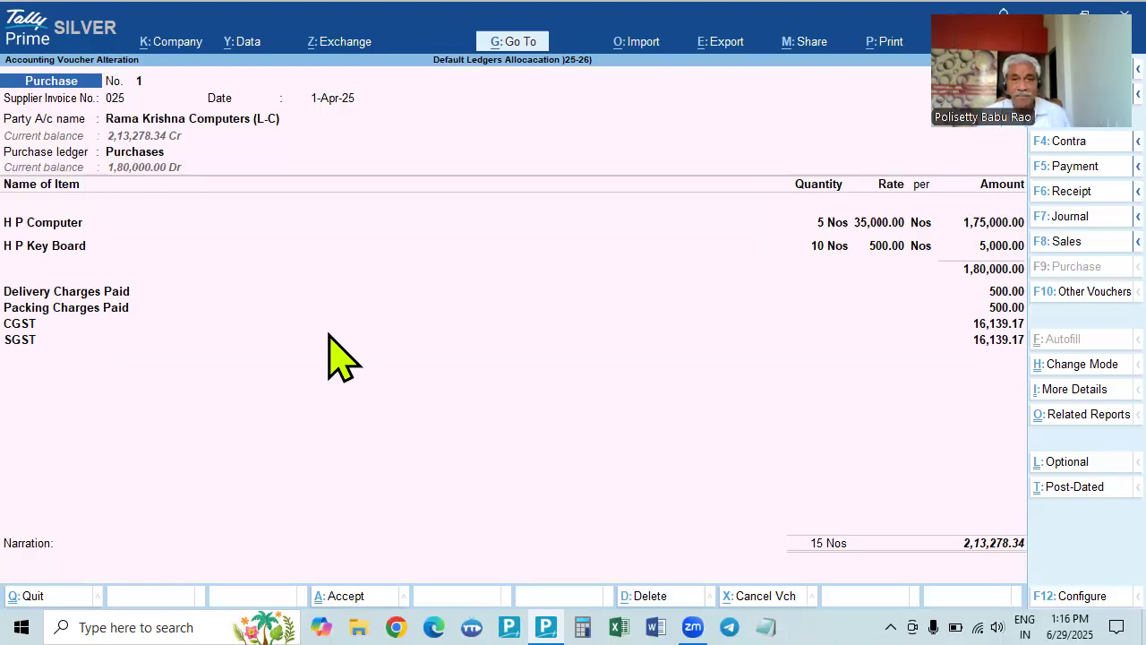
# Quit voucher entry, check the recorded vouchers in the Day Book and return to the Gateway of Tally.
pyautogui.press('Escape')
pyautogui.press('y')
pyautogui.press('Escape')
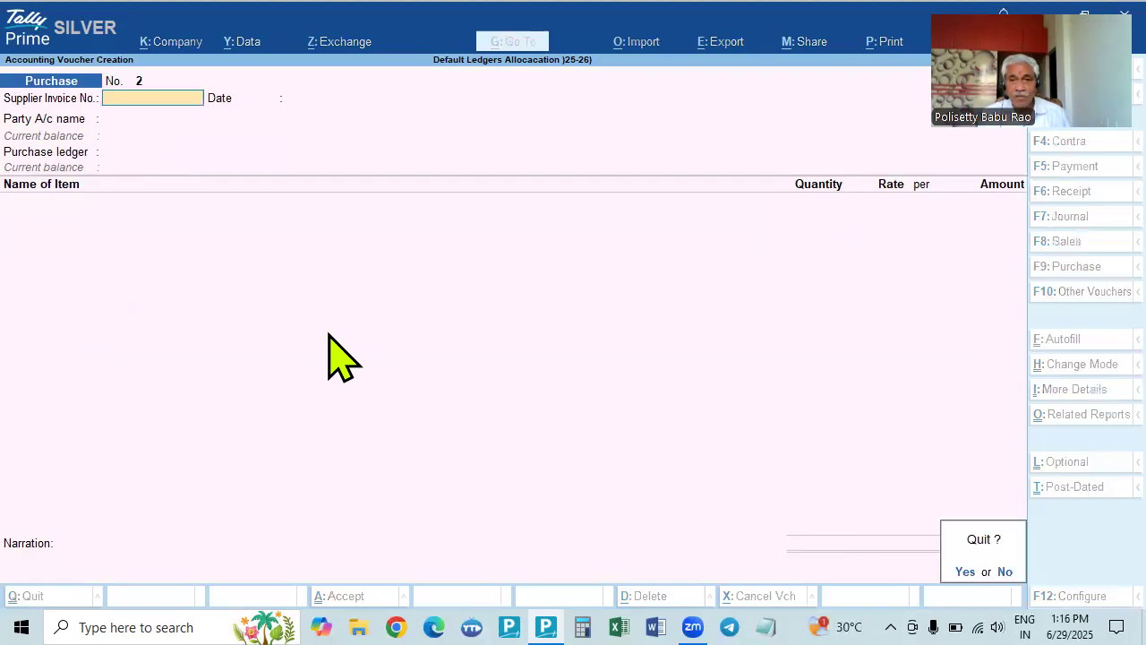
pyautogui.press('y')
pyautogui.press('Escape')
pyautogui.press('Escape')
pyautogui.press('Down')
pyautogui.press('Down')
pyautogui.press('Down')
pyautogui.press('Down')
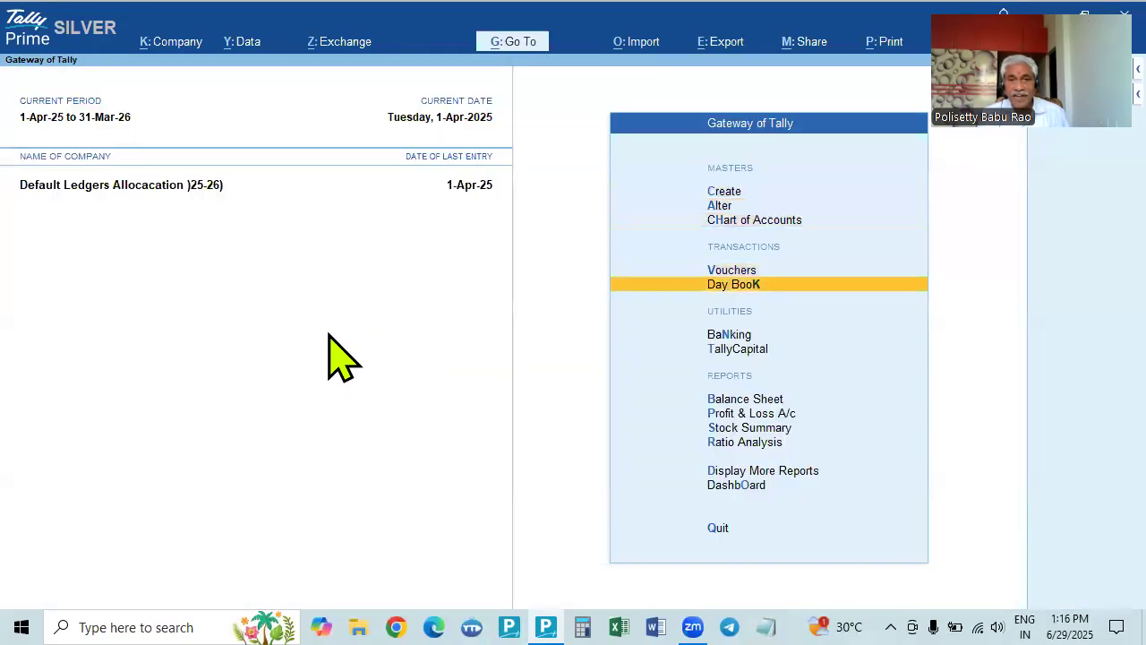
pyautogui.press('Return')
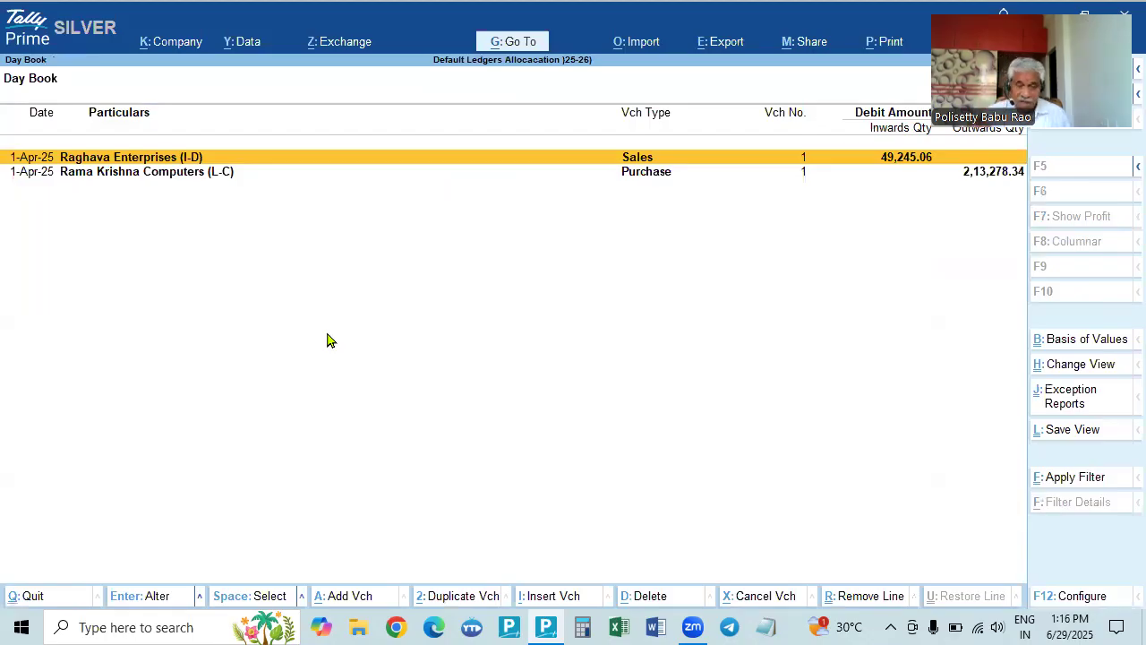
pyautogui.press('Escape')
pyautogui.press('Up')
pyautogui.press('Up')
pyautogui.press('Up')
pyautogui.press('Up')
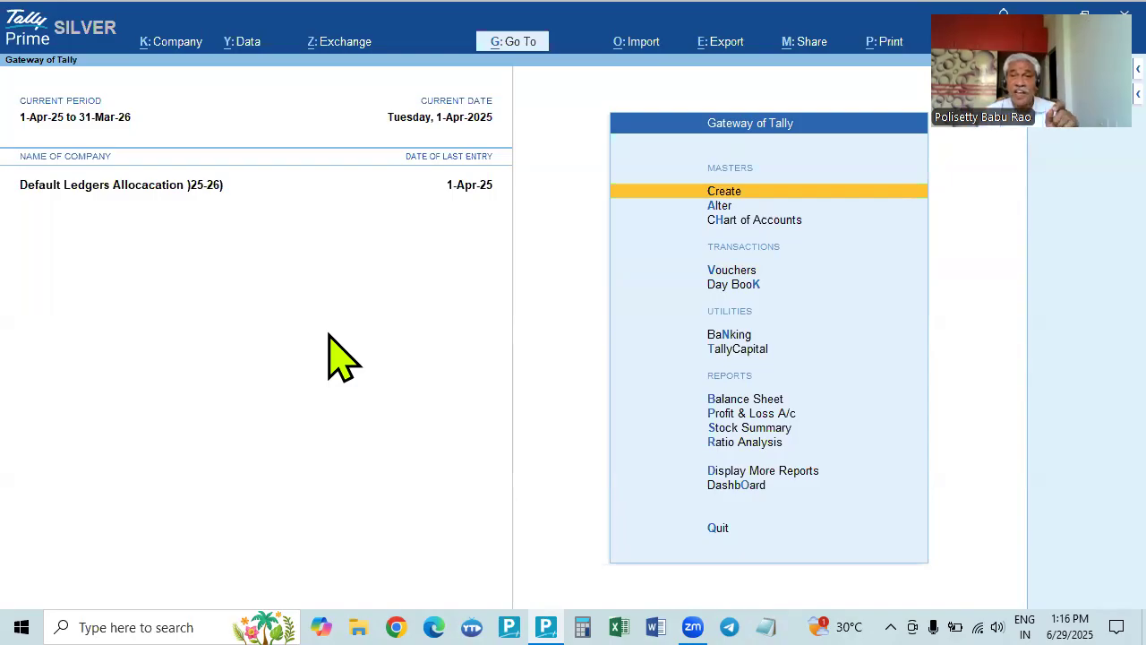
# Open the Purchase voucher type for alteration.
pyautogui.press('Down')
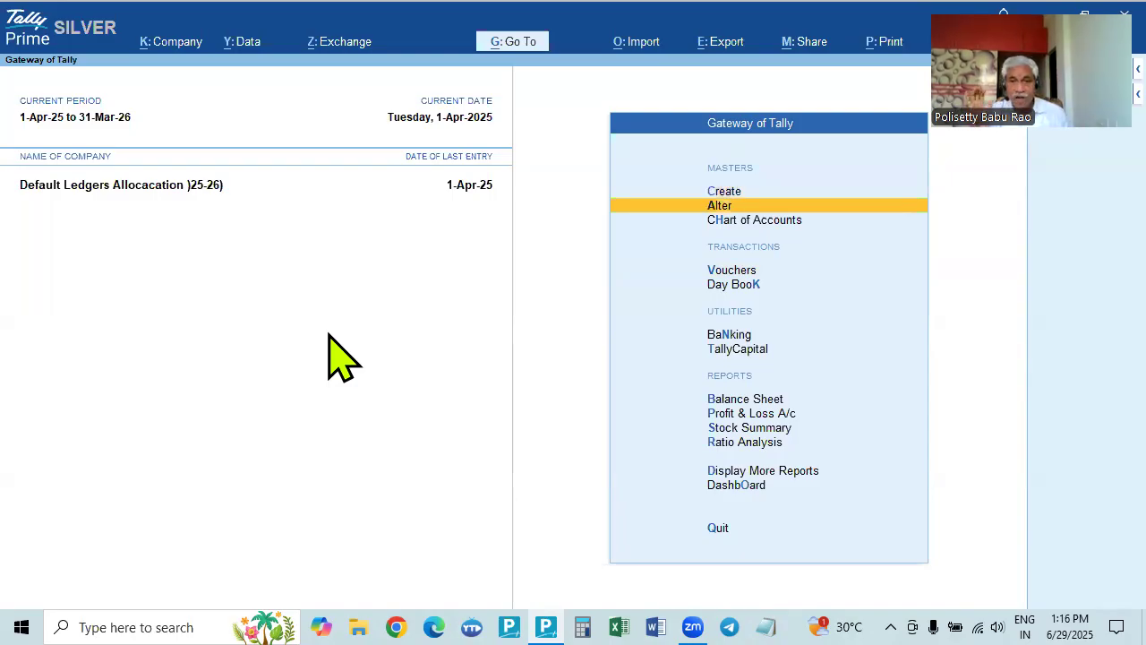
pyautogui.press('Return')
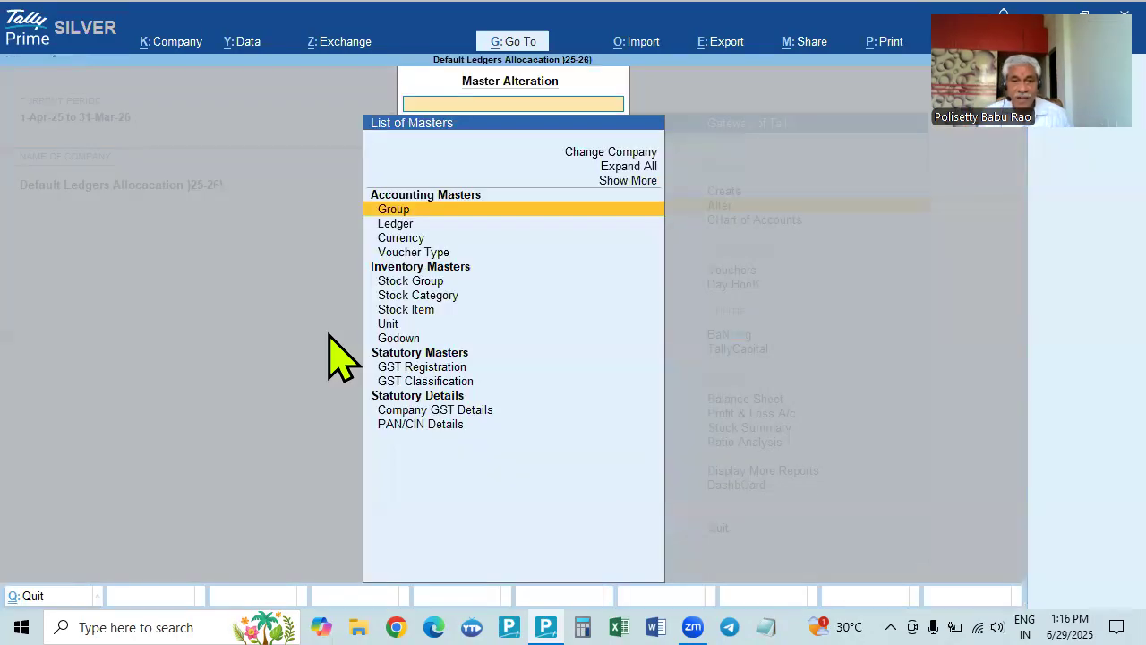
pyautogui.press('Down')
pyautogui.press('Down')
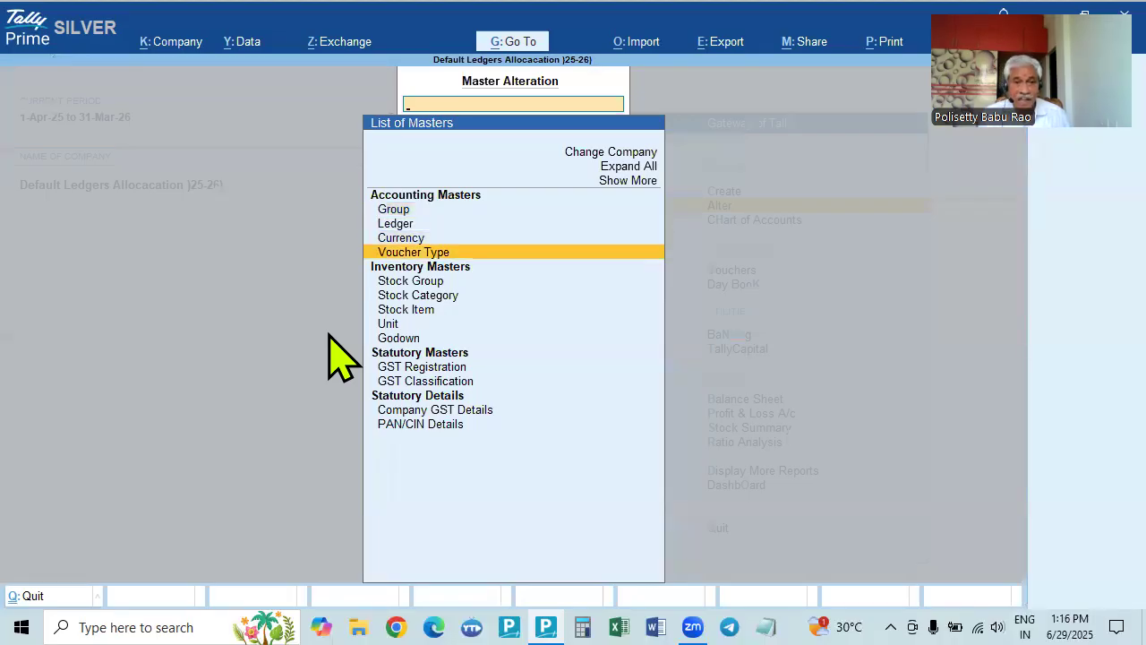
pyautogui.press('Return')
pyautogui.press('Down')
pyautogui.press('Down')
pyautogui.press('Down')
pyautogui.press('Down')
pyautogui.press('Down')
pyautogui.press('Down')
pyautogui.press('Down')
pyautogui.press('Down')
pyautogui.press('Down')
pyautogui.press('Down')
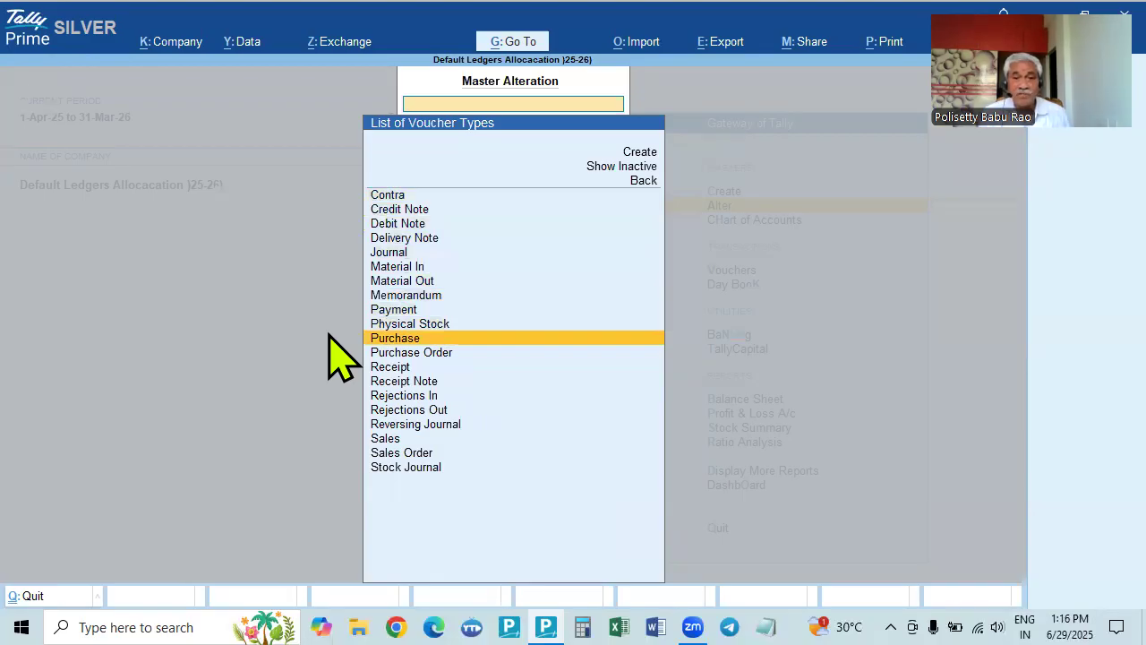
pyautogui.press('Return')
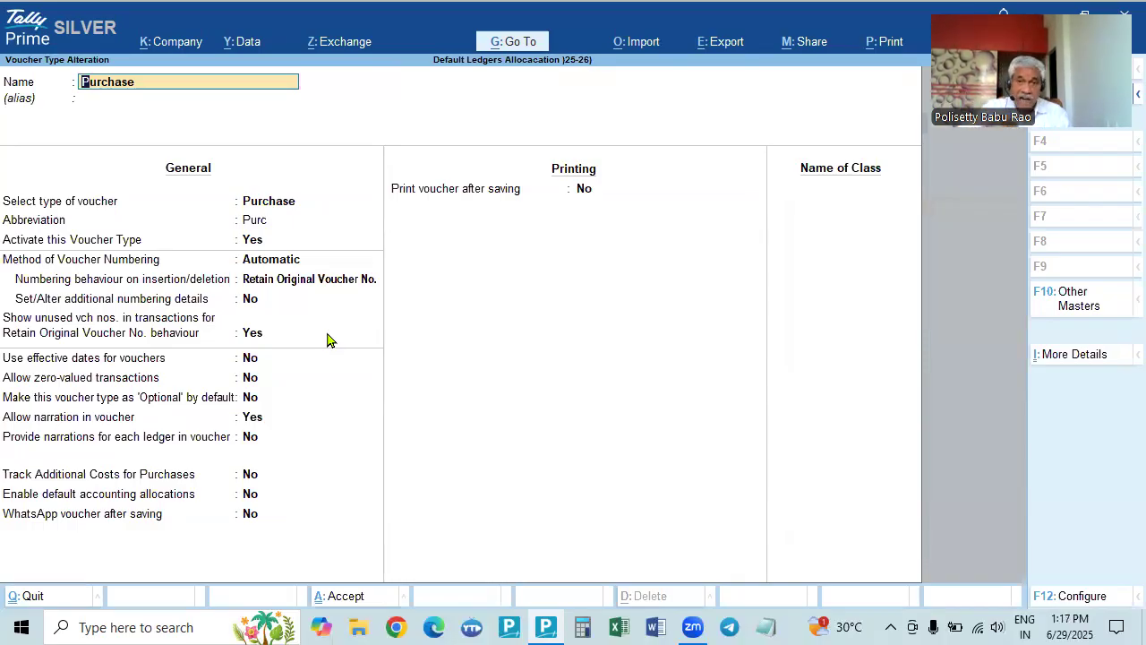
# Keep the Purchase voucher type's general and printing settings as they are and proceed to the class name.
pyautogui.press('Return')
pyautogui.press('Return')
pyautogui.press('Return')
pyautogui.press('Return')
pyautogui.press('Return')
pyautogui.press('Return')
pyautogui.press('Return')
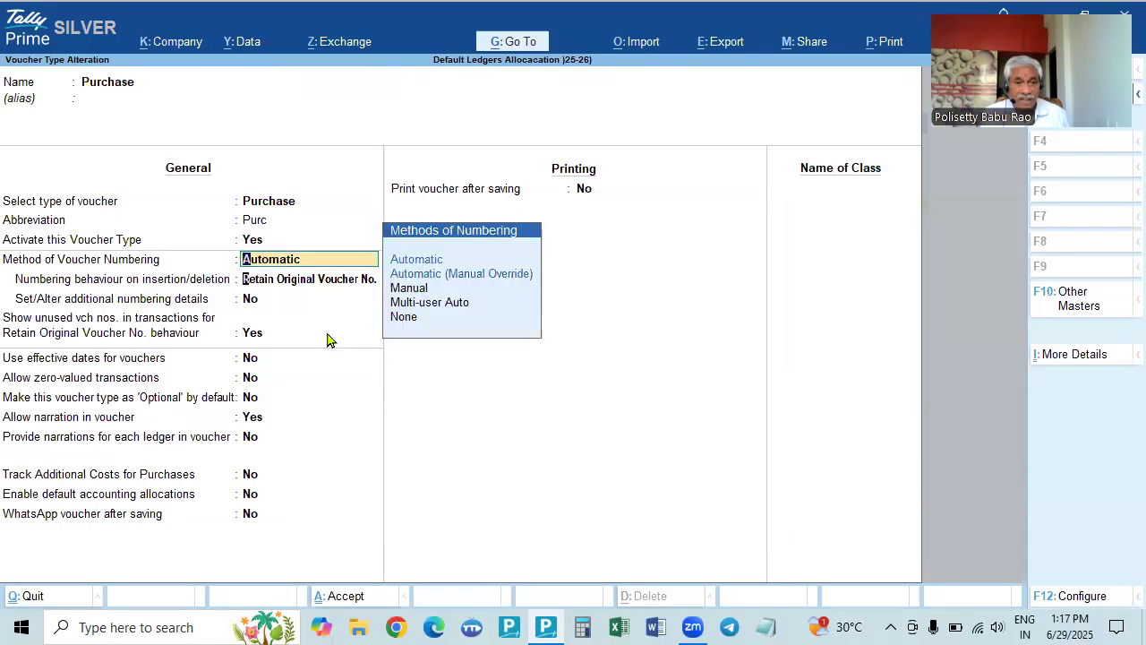
pyautogui.press('Return')
pyautogui.press('Return')
pyautogui.press('Return')
pyautogui.press('Return')
pyautogui.press('Return')
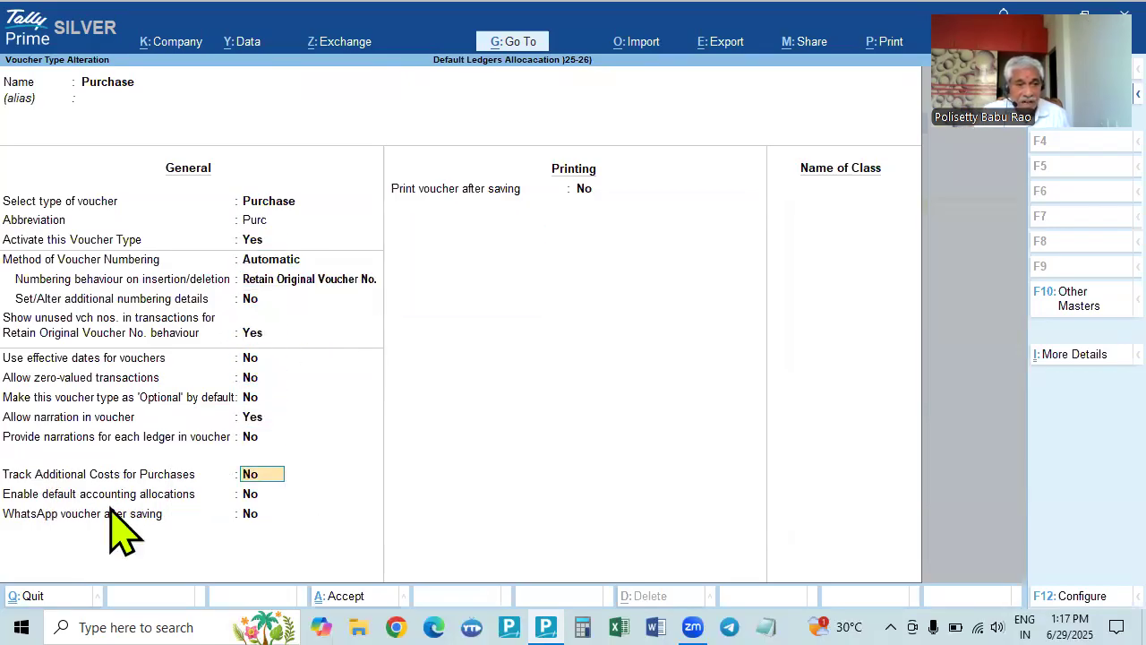
pyautogui.press('Return')
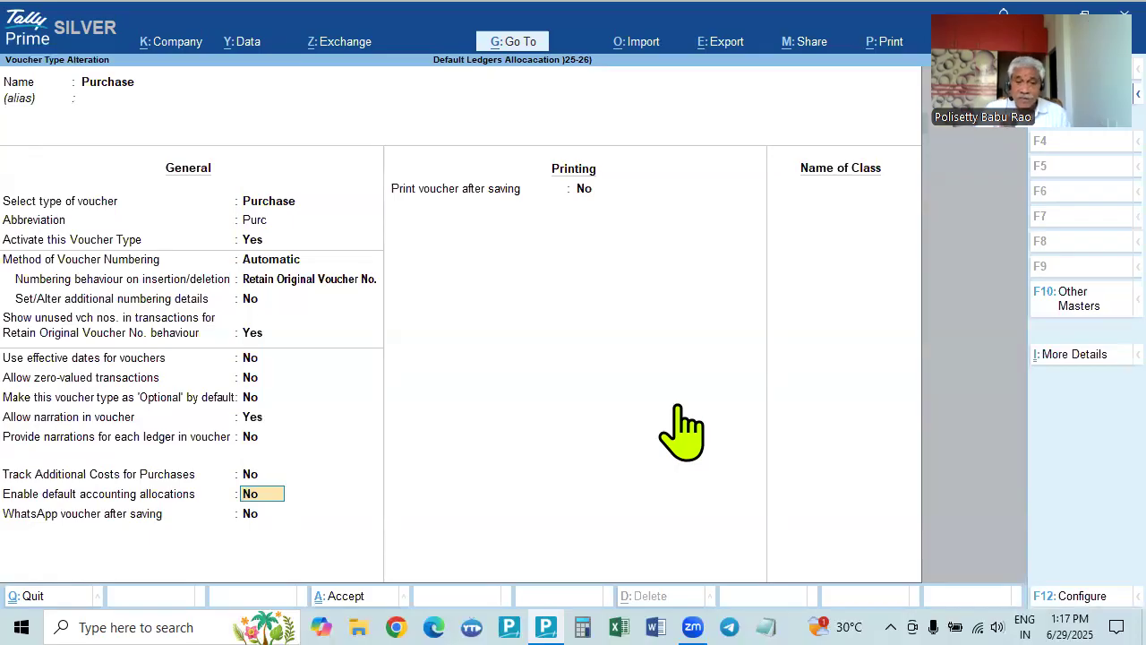
pyautogui.press('Return')
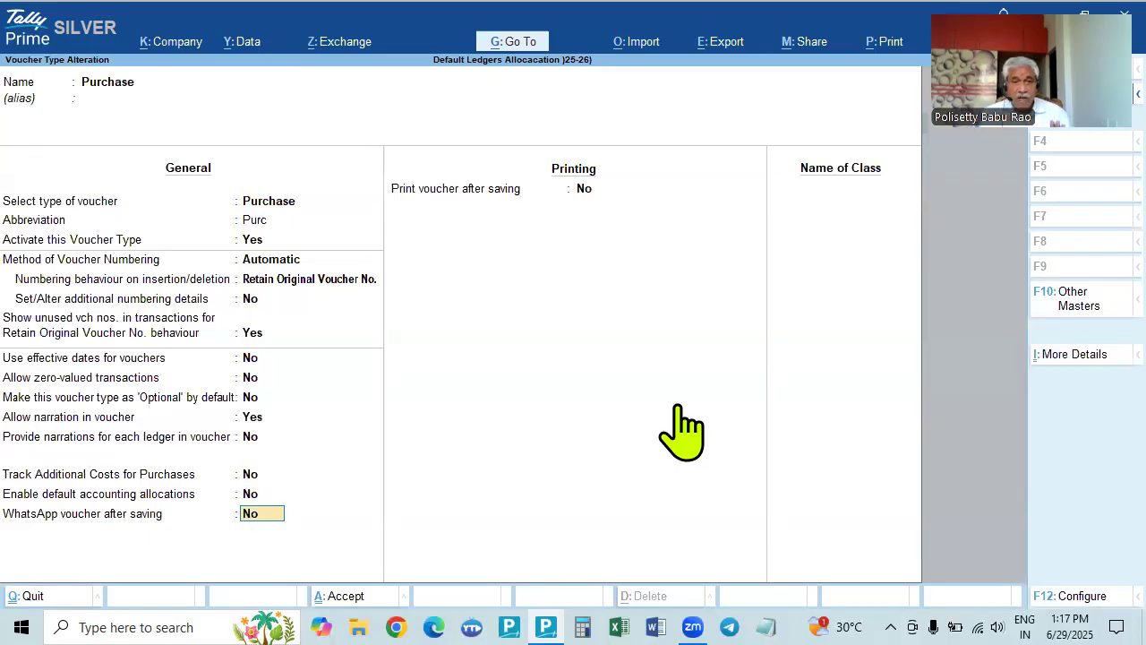
pyautogui.press('Return')
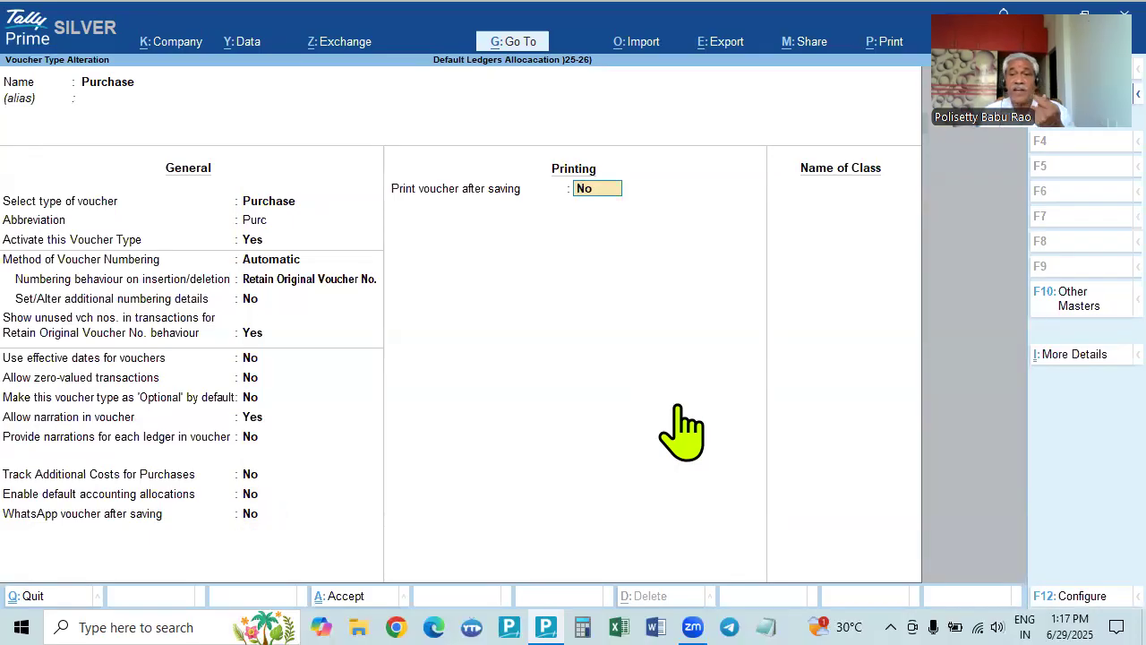
pyautogui.press('Return')
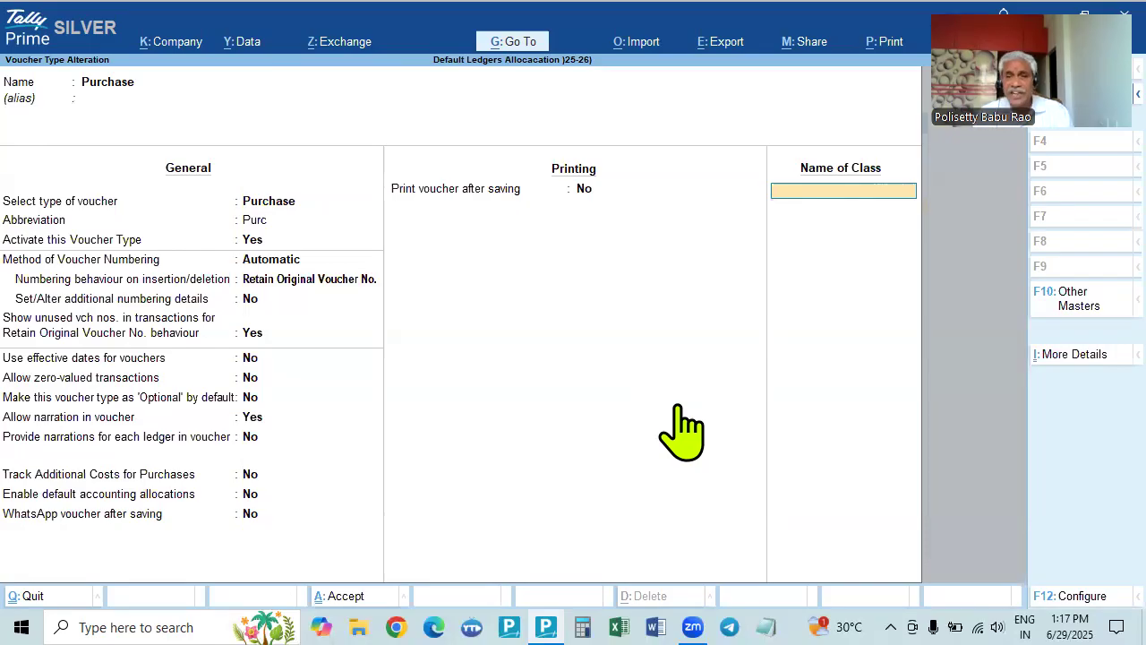
# Add a voucher class named Purchases GST to the Purchase voucher type.
pyautogui.write('Purc')
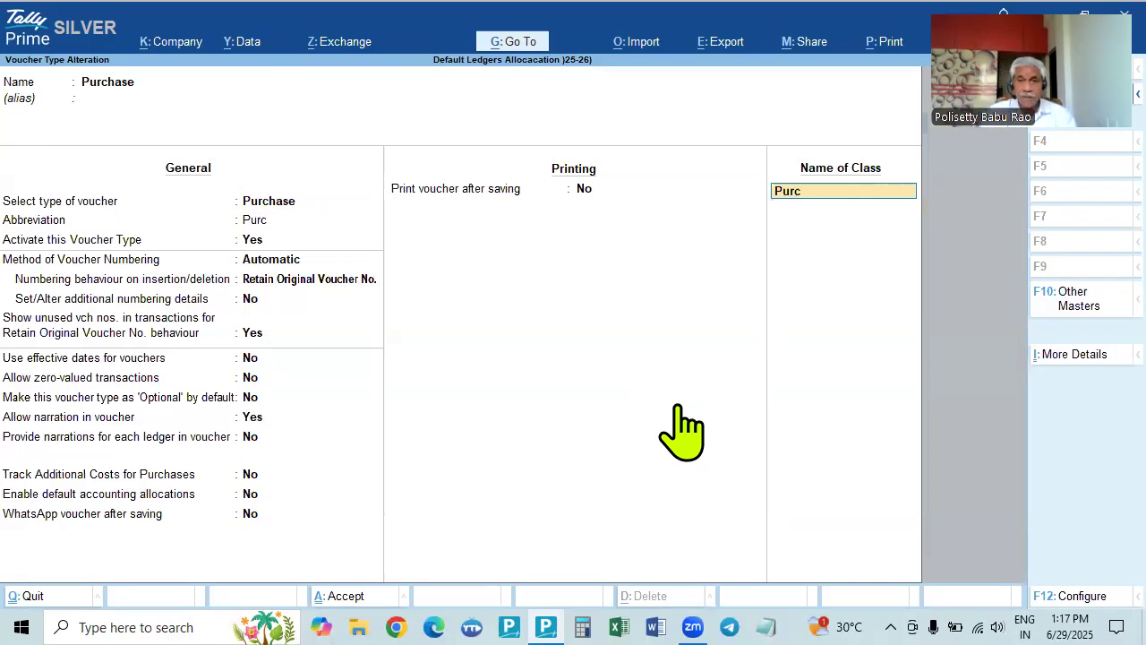
pyautogui.write('hases GST')
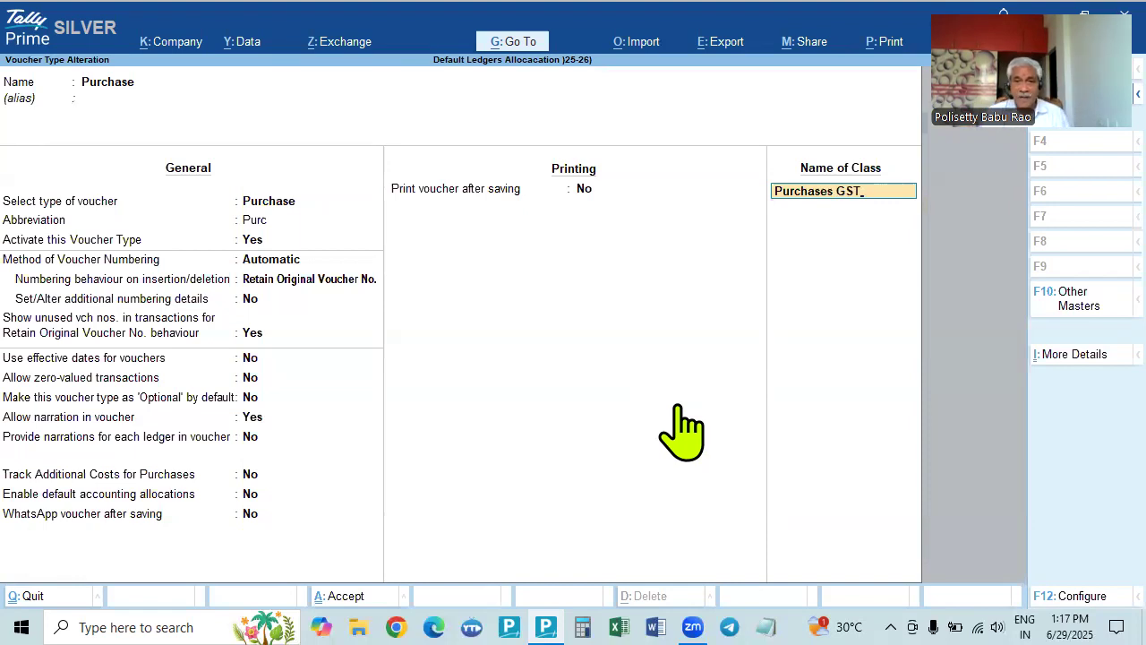
pyautogui.press('Return')
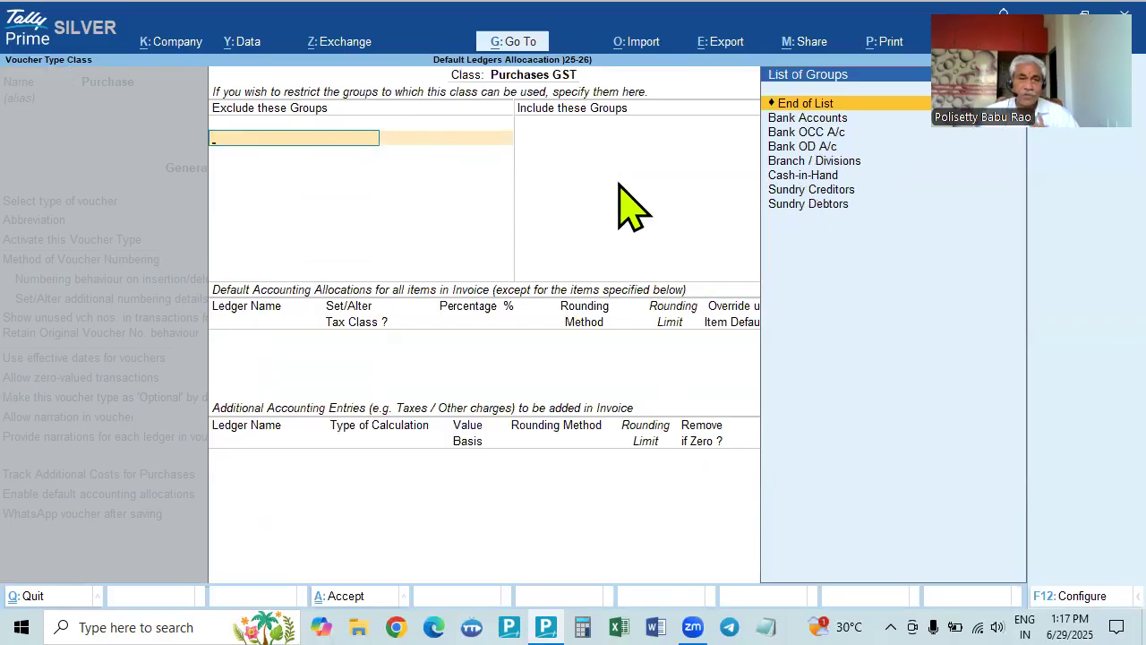
# Leave the group restrictions empty and allocate all items 100% to the Purchases ledger, with tax class alteration and item default override set to No.
pyautogui.press('Return')
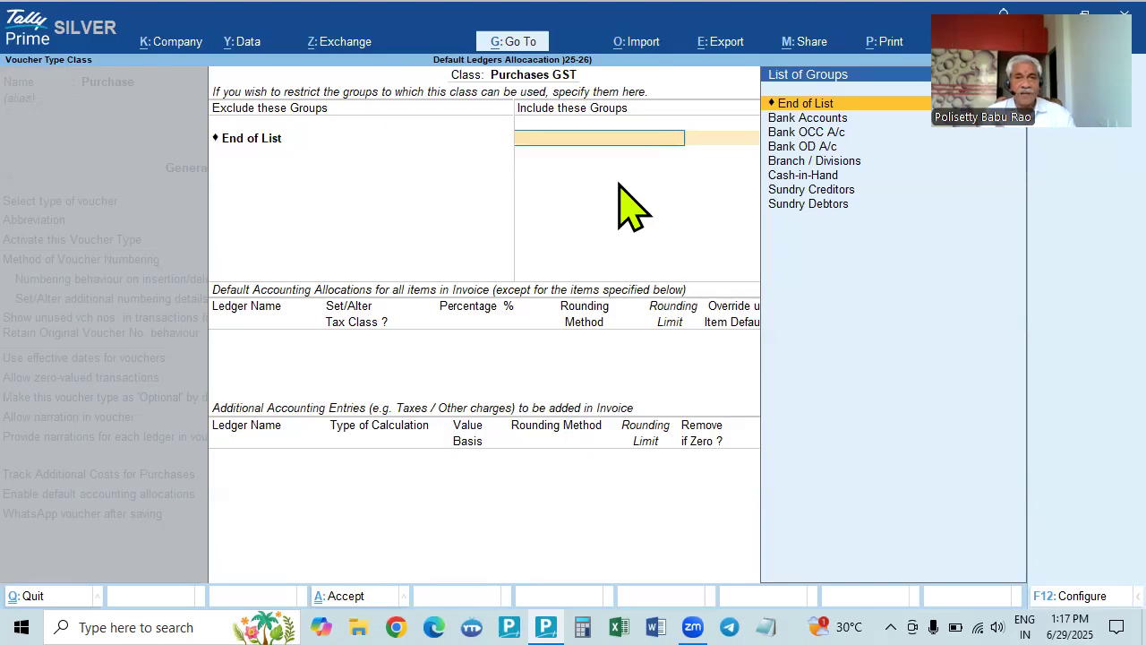
pyautogui.press('Return')
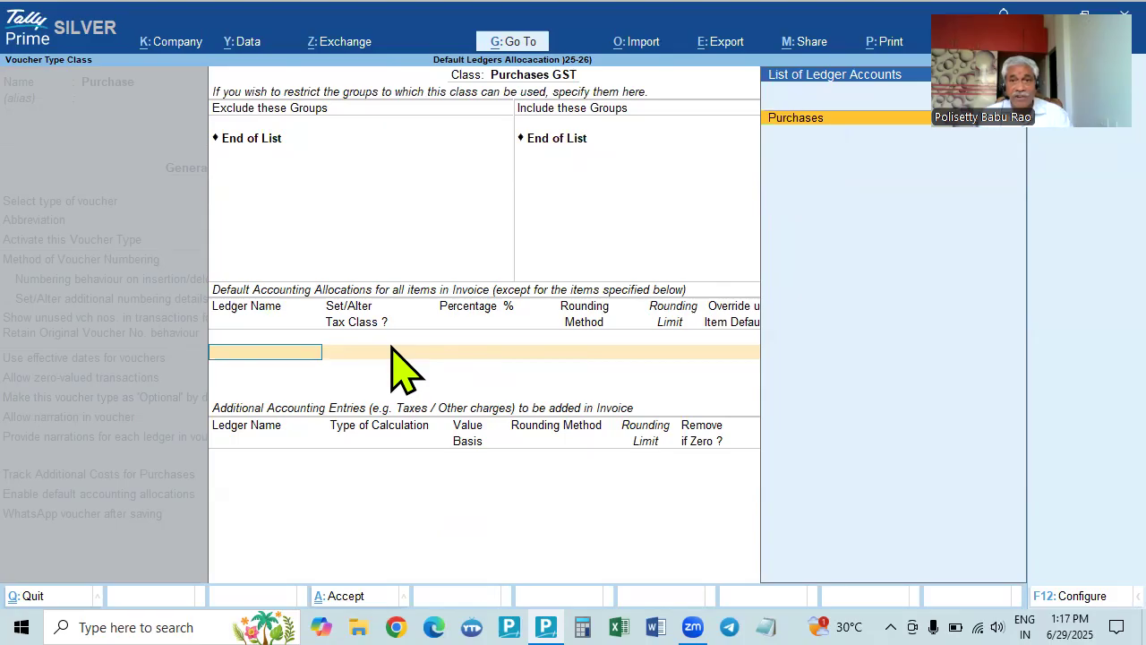
pyautogui.press('Return')
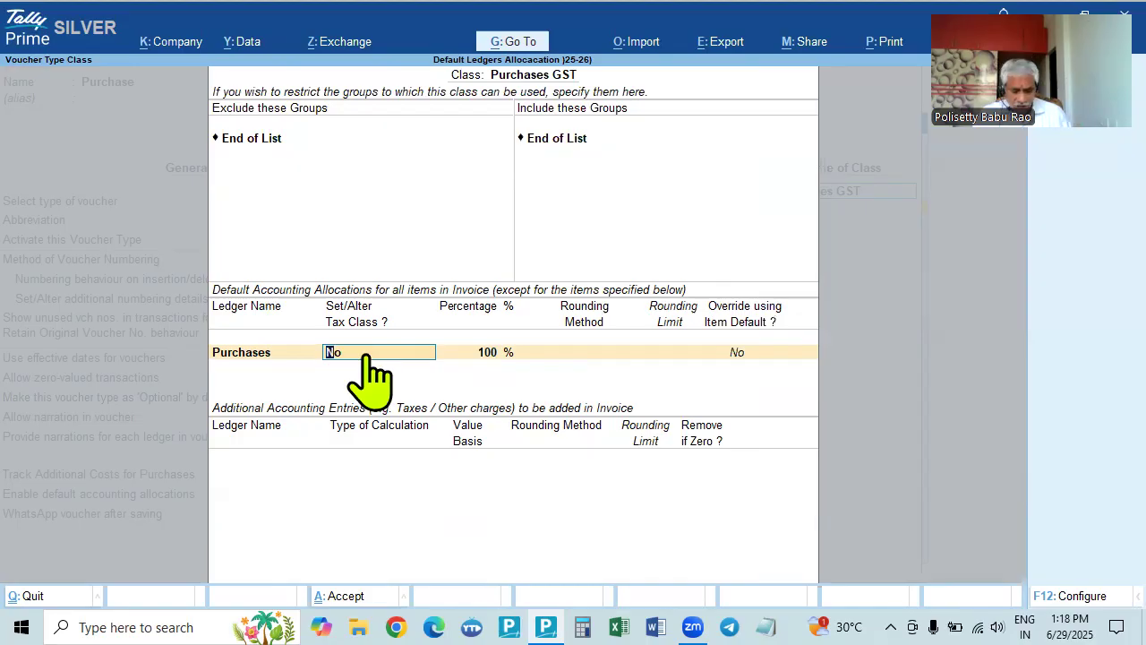
pyautogui.write('n')
pyautogui.press('Return')
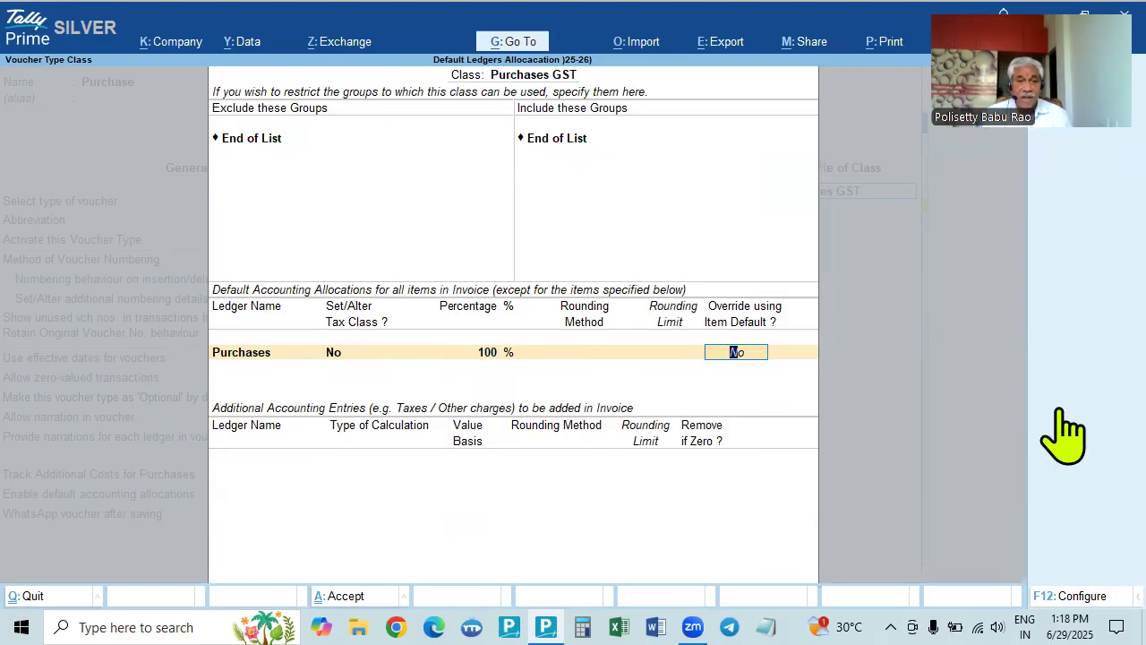
pyautogui.press('Return')
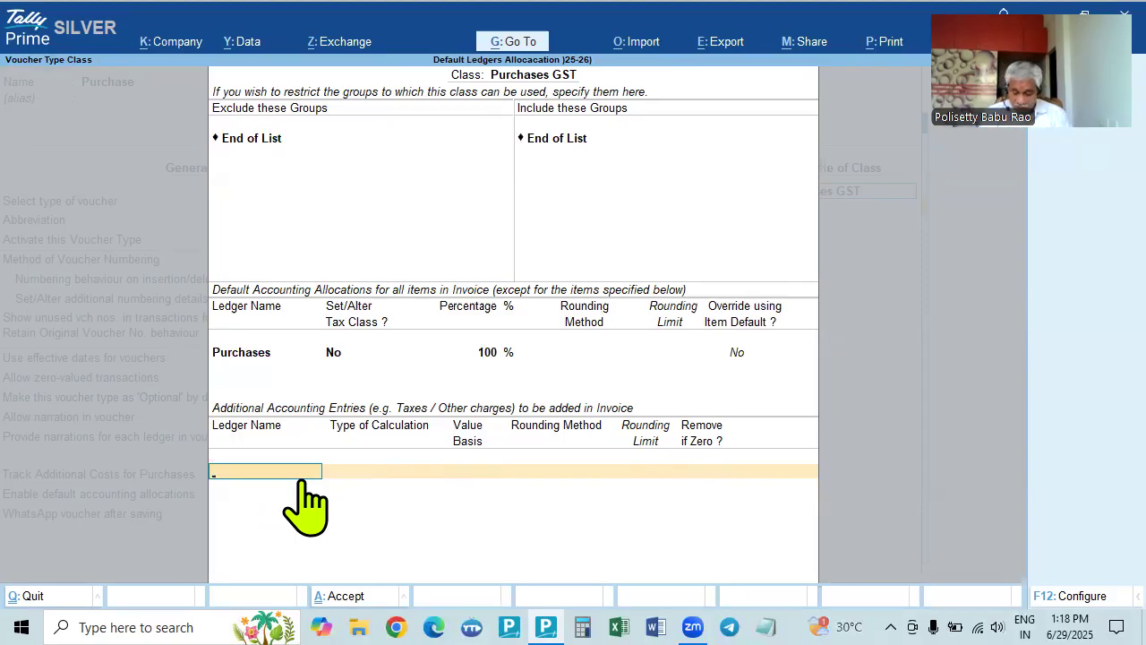
# Add Delivery Charges Paid as an additional accounting entry, calculated As User Defined Value and removed if zero.
pyautogui.press('space')
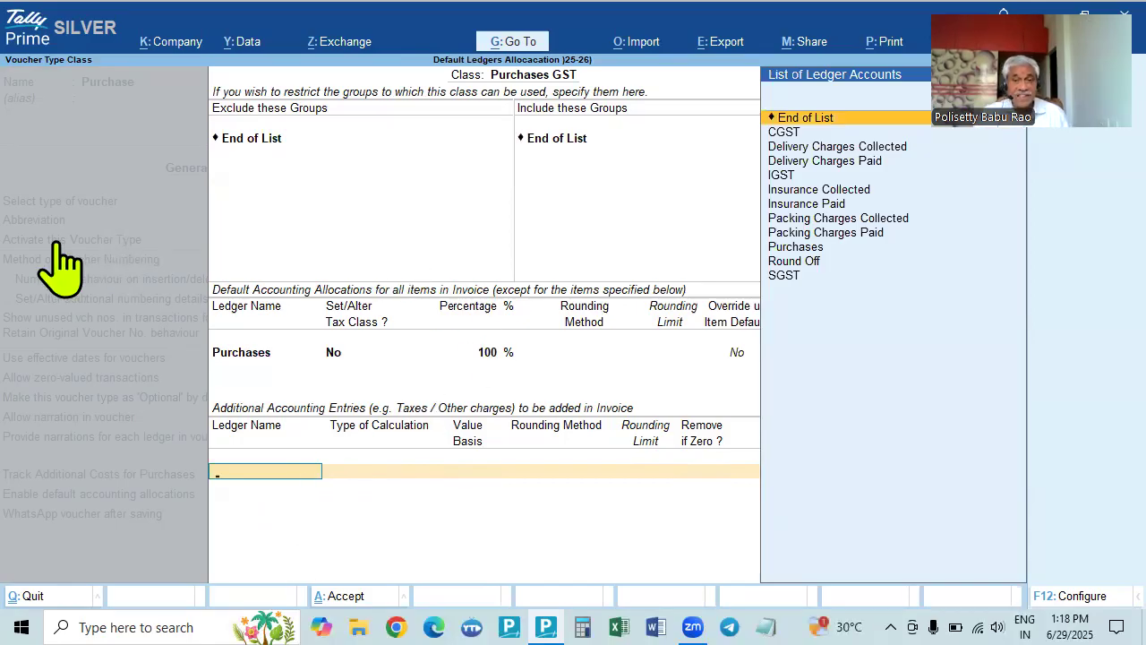
pyautogui.press('Escape')
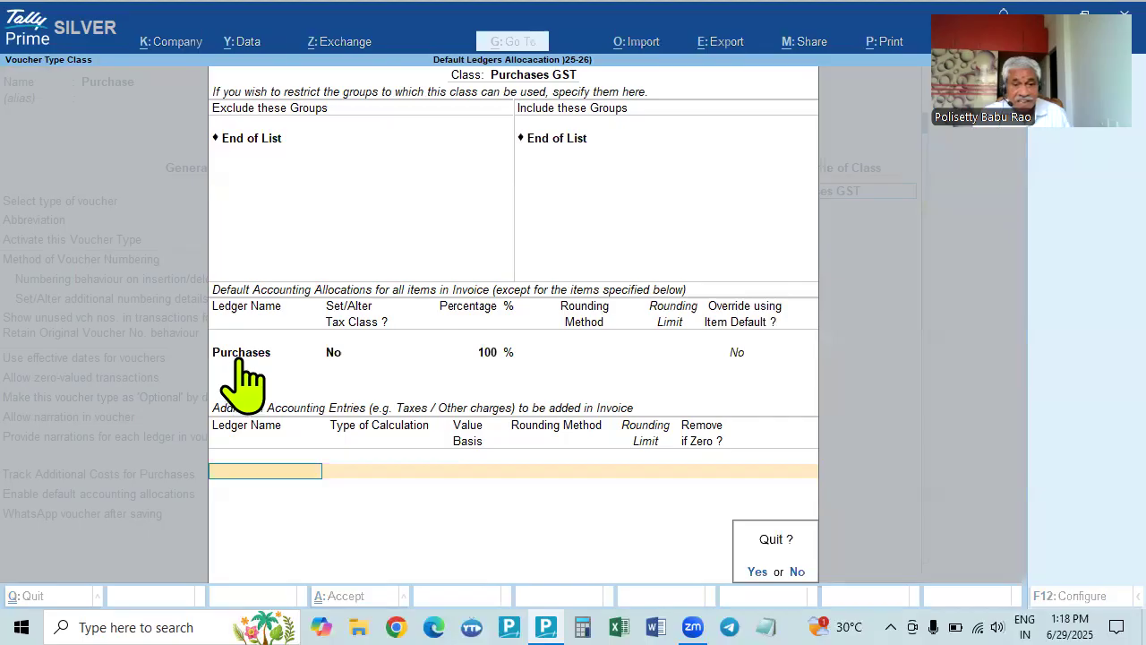
pyautogui.press('n')
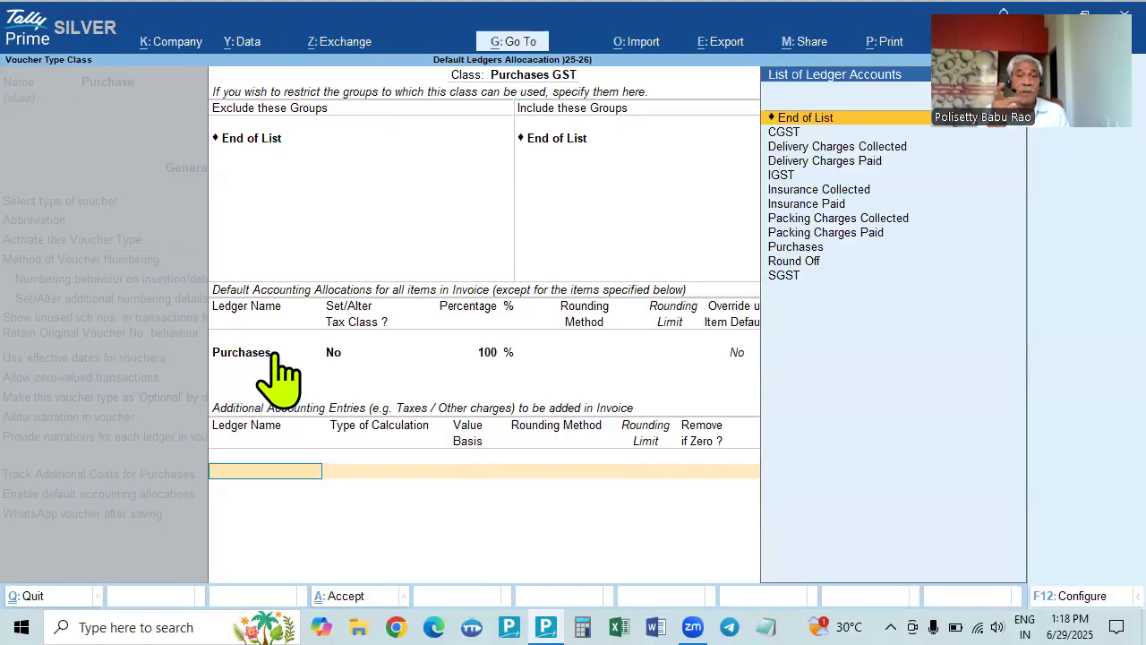
pyautogui.click(828, 163)
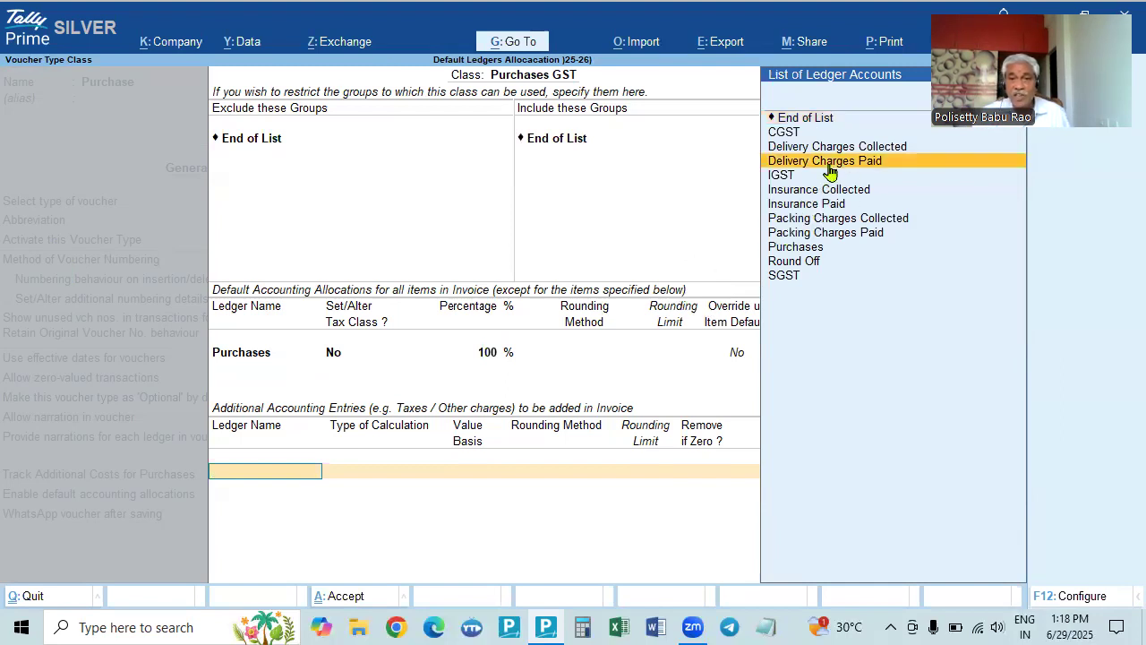
pyautogui.click(831, 163)
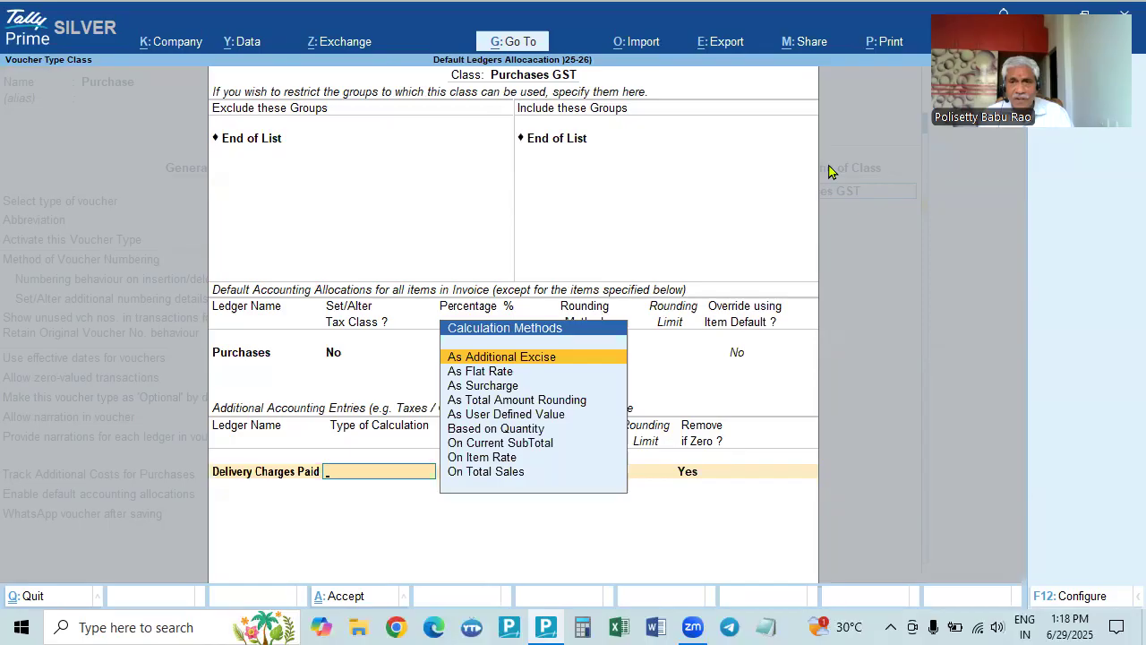
pyautogui.press('Down')
pyautogui.press('Down')
pyautogui.press('Down')
pyautogui.press('Down')
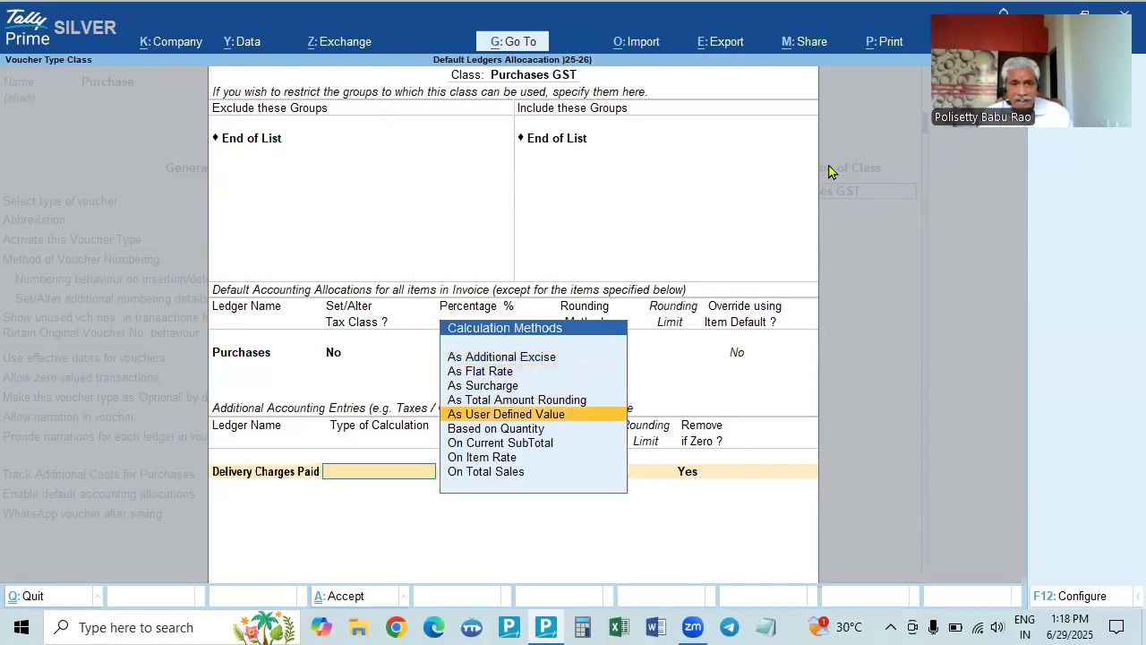
pyautogui.press('Return')
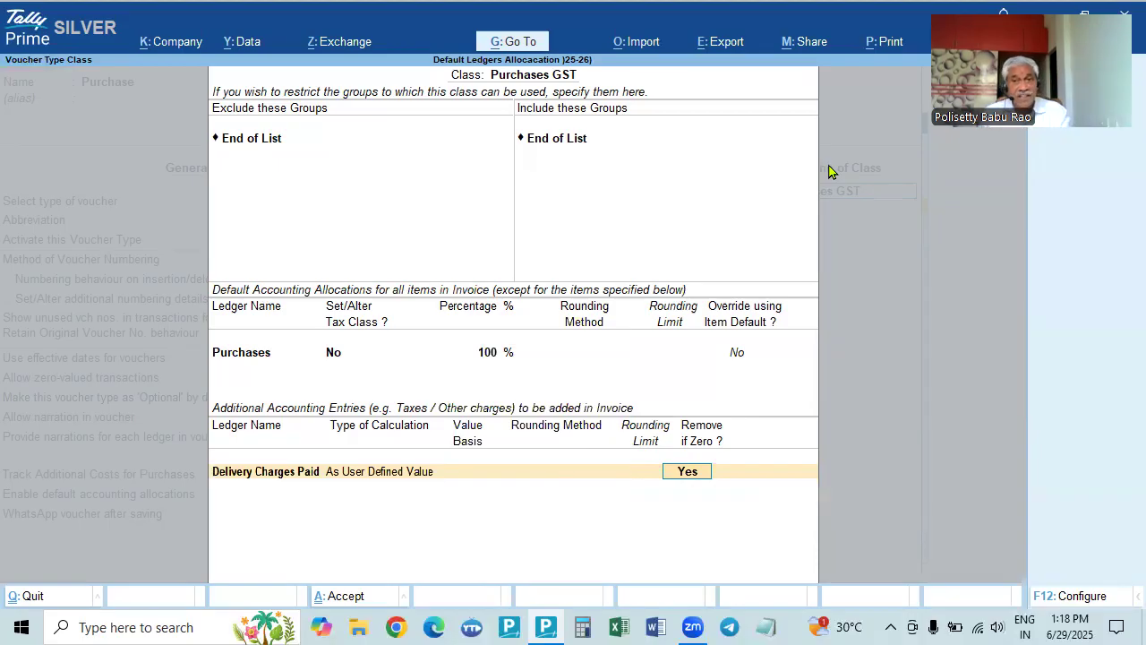
pyautogui.press('Return')
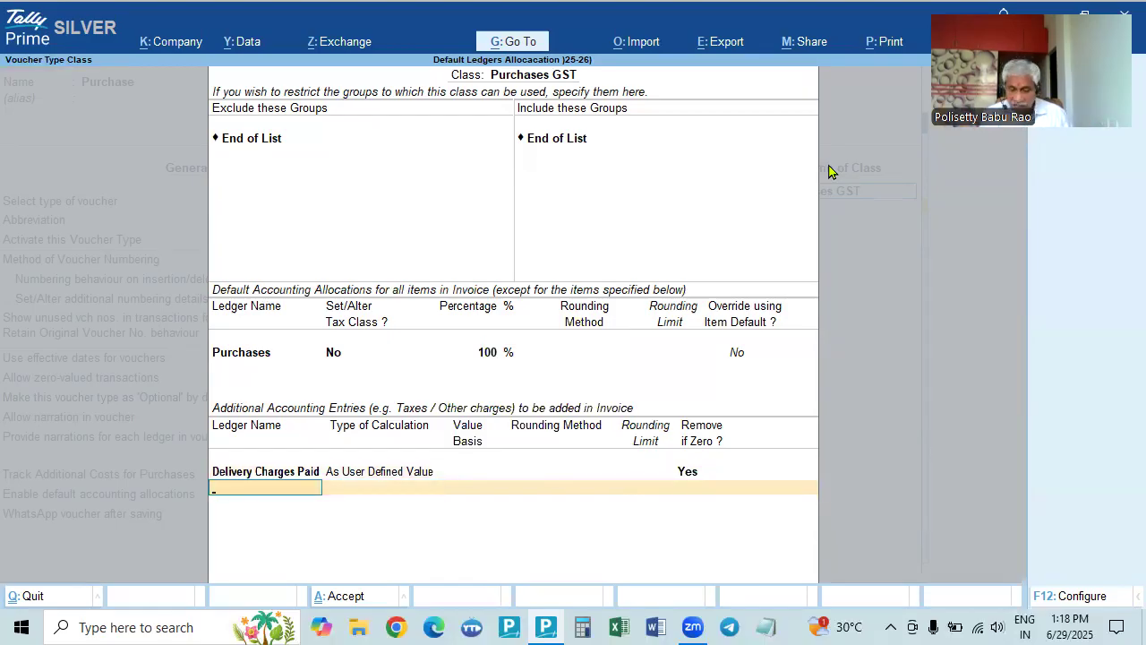
# Add Insurance Paid as an additional accounting entry, calculated As User Defined Value and removed if zero.
pyautogui.press('space')
pyautogui.press('Down')
pyautogui.press('Down')
pyautogui.press('Down')
pyautogui.press('Down')
pyautogui.press('Down')
pyautogui.press('Down')
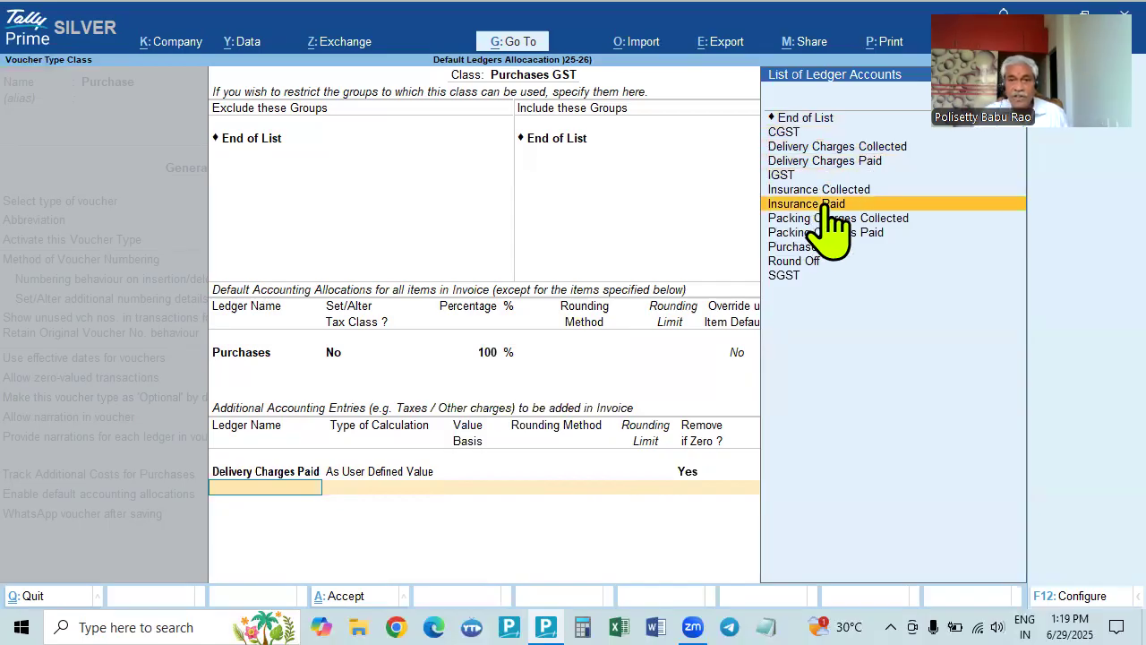
pyautogui.click(824, 205)
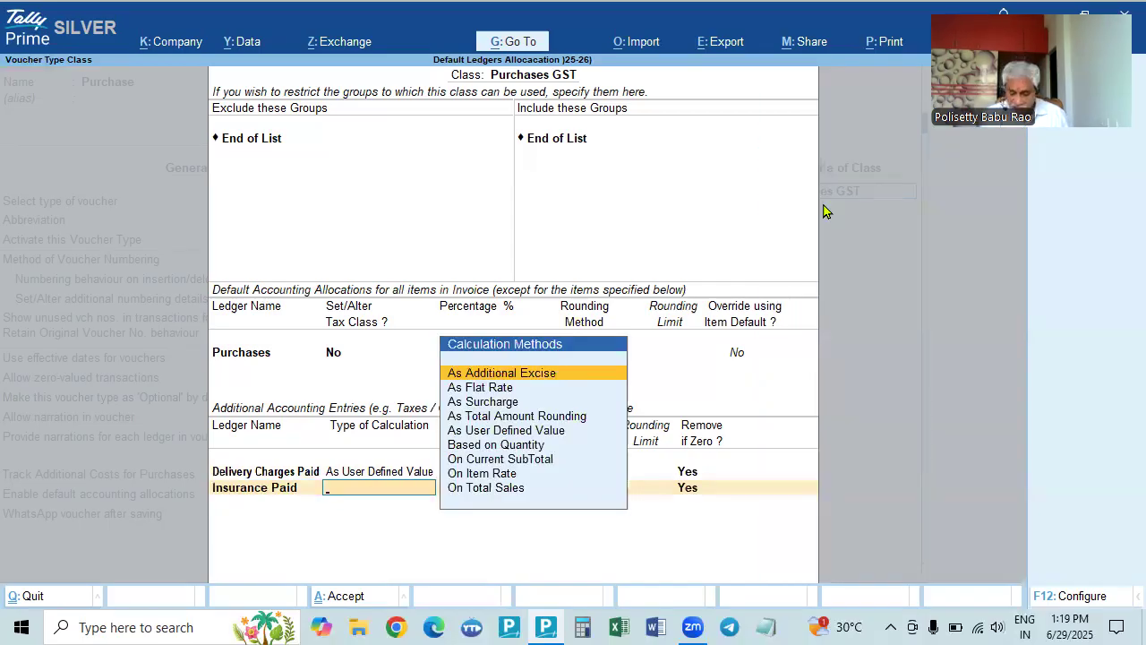
pyautogui.press('Down')
pyautogui.press('Down')
pyautogui.press('Down')
pyautogui.press('Down')
pyautogui.press('Return')
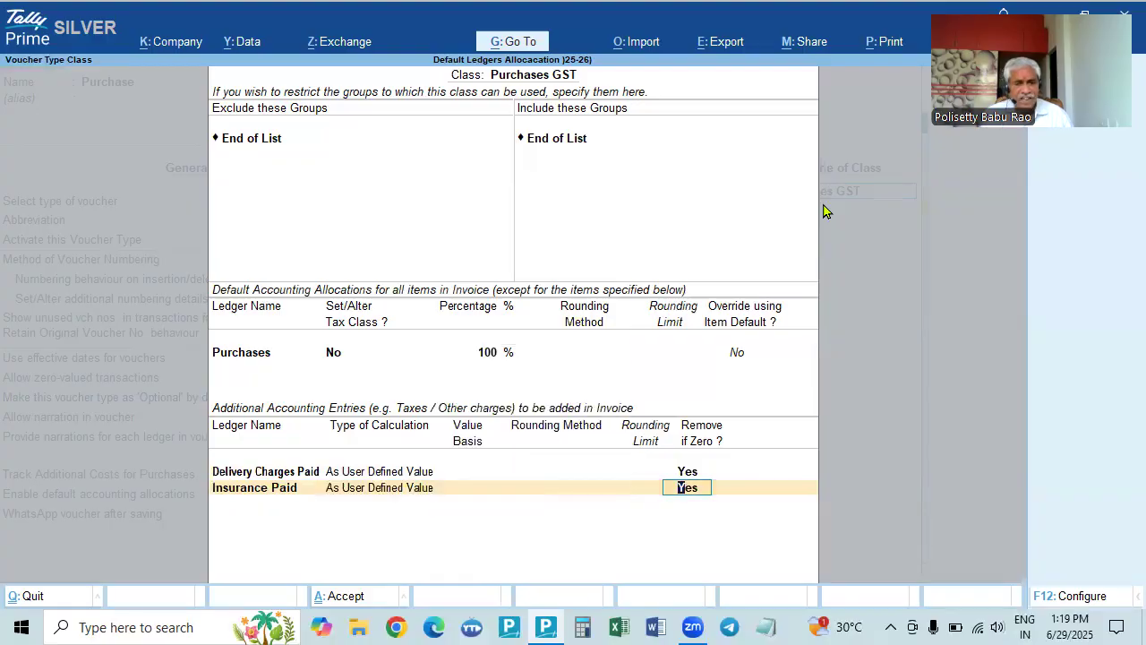
pyautogui.press('Return')
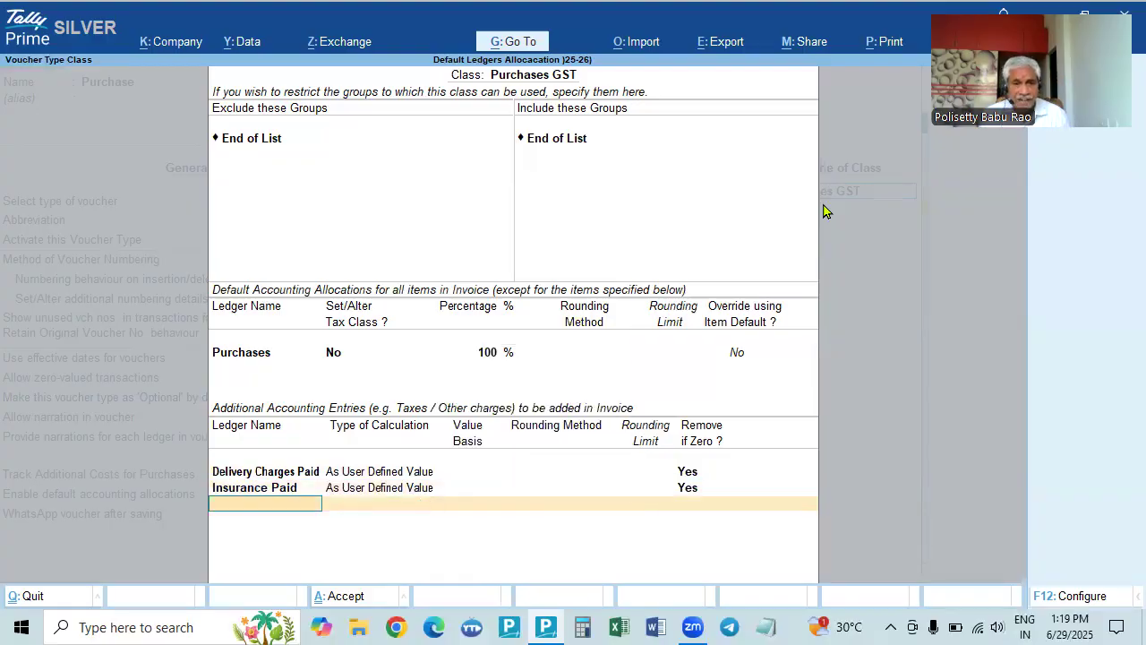
# Add Packing Charges Paid as an additional accounting entry, calculated As User Defined Value and removed if zero.
pyautogui.press('Down')
pyautogui.press('Down')
pyautogui.press('Down')
pyautogui.press('Down')
pyautogui.press('Down')
pyautogui.press('Down')
pyautogui.press('Down')
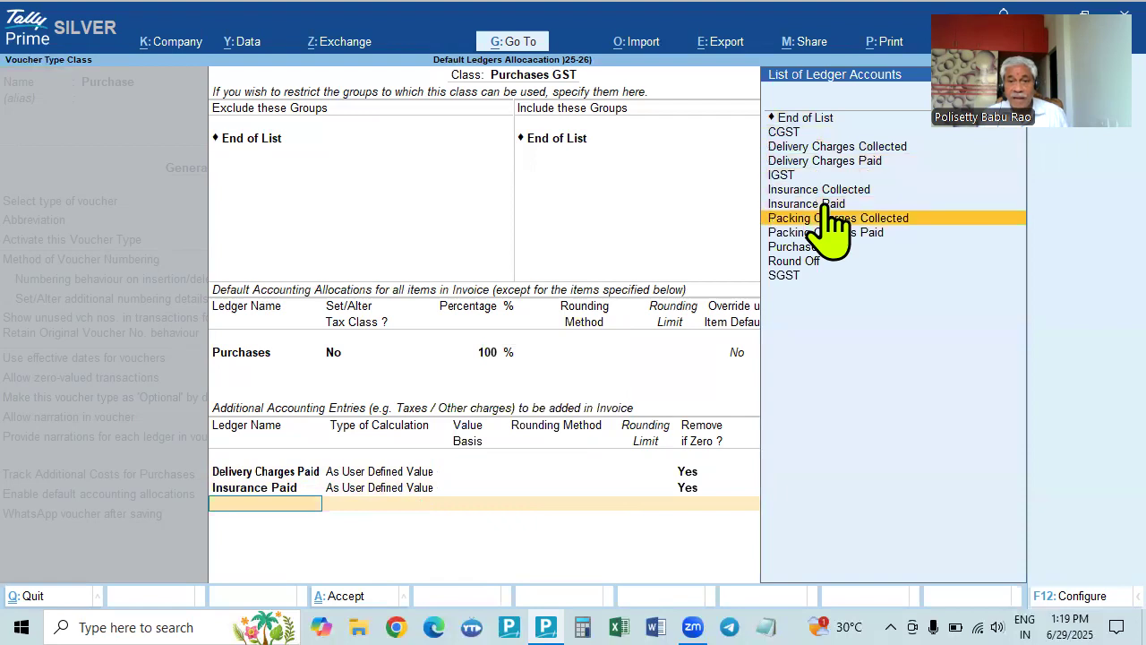
pyautogui.press('Down')
pyautogui.press('Return')
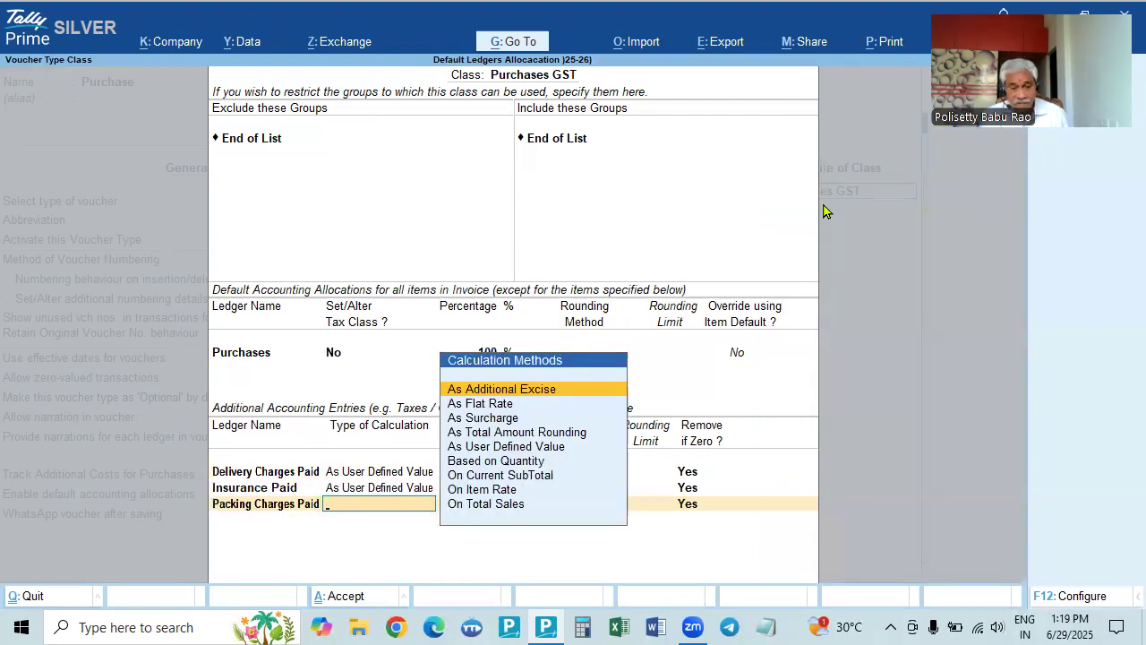
pyautogui.press('Down')
pyautogui.press('Down')
pyautogui.press('Down')
pyautogui.press('Down')
pyautogui.press('Return')
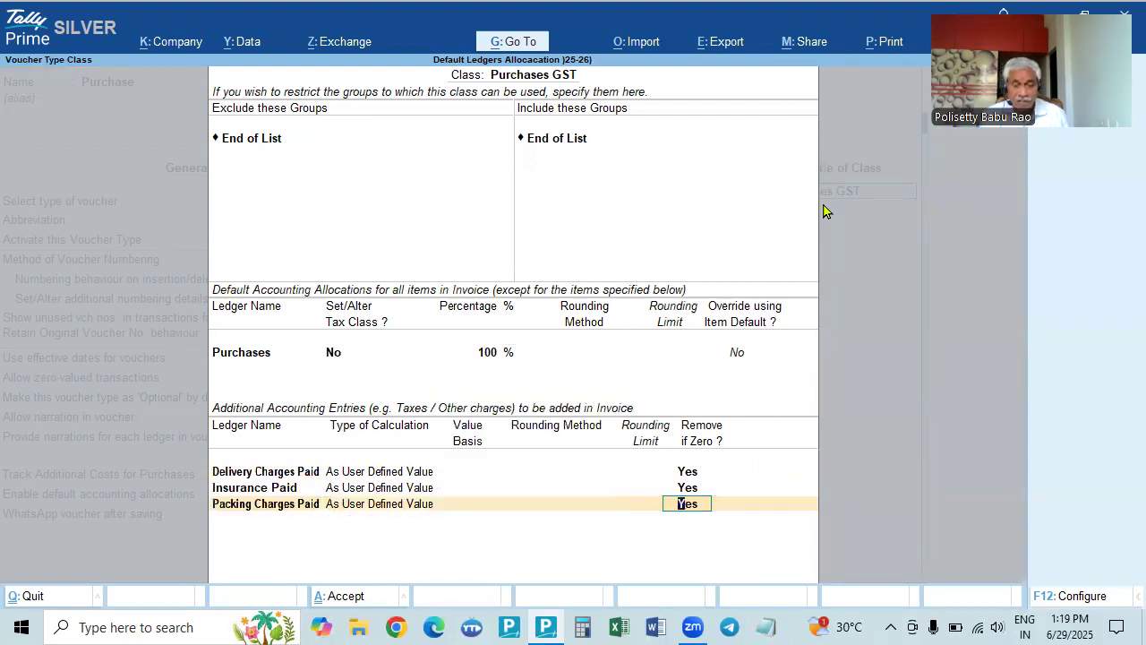
pyautogui.press('Return')
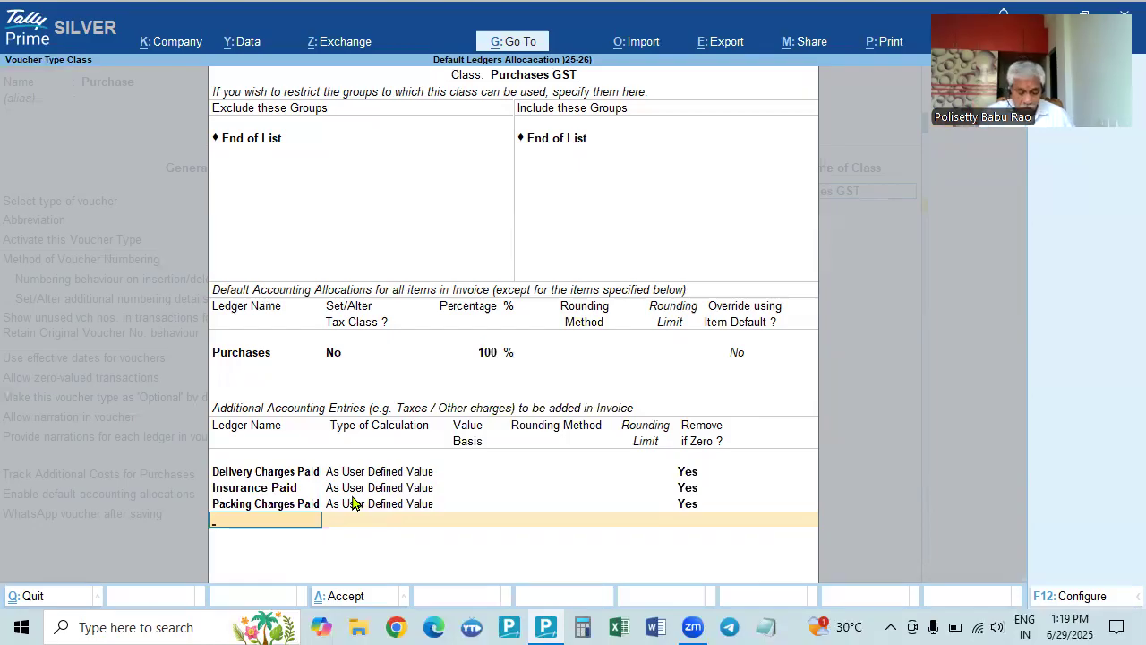
# Add the CGST and SGST tax ledgers as additional accounting entries, both removed if zero.
pyautogui.write('Cg')
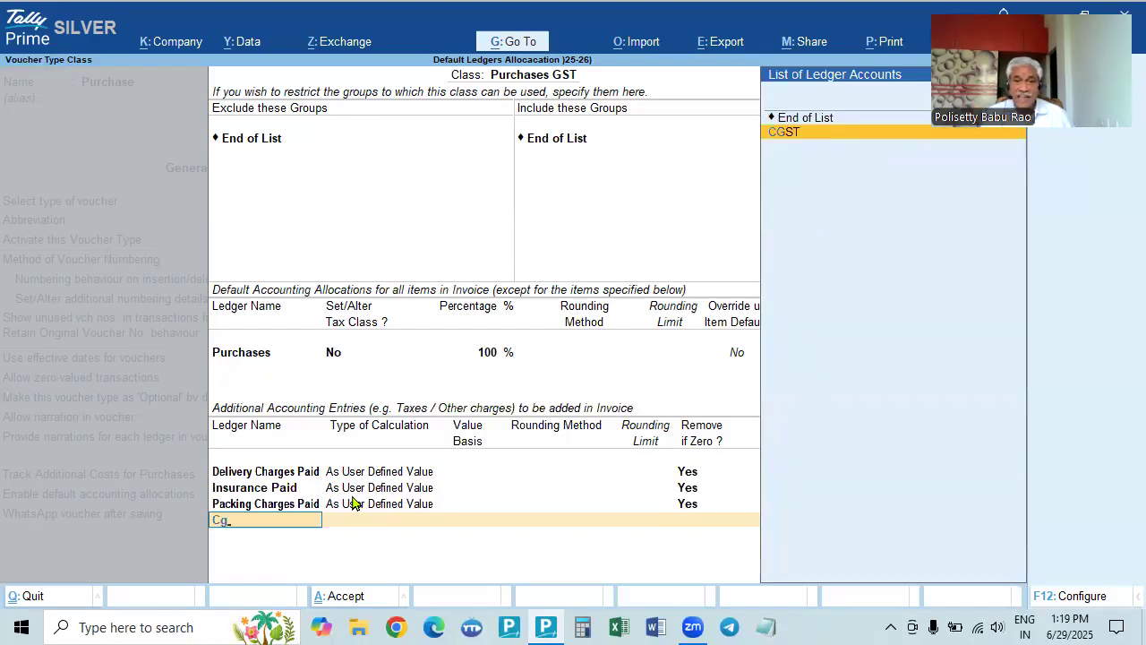
pyautogui.press('Return')
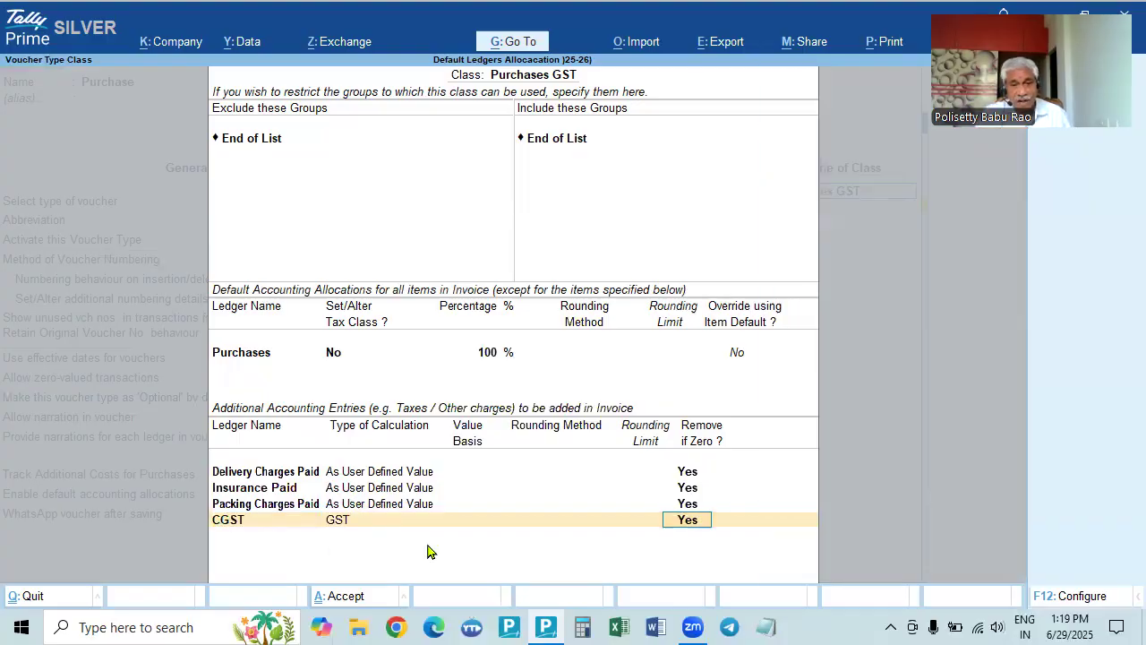
pyautogui.press('Return')
pyautogui.write('Sg')
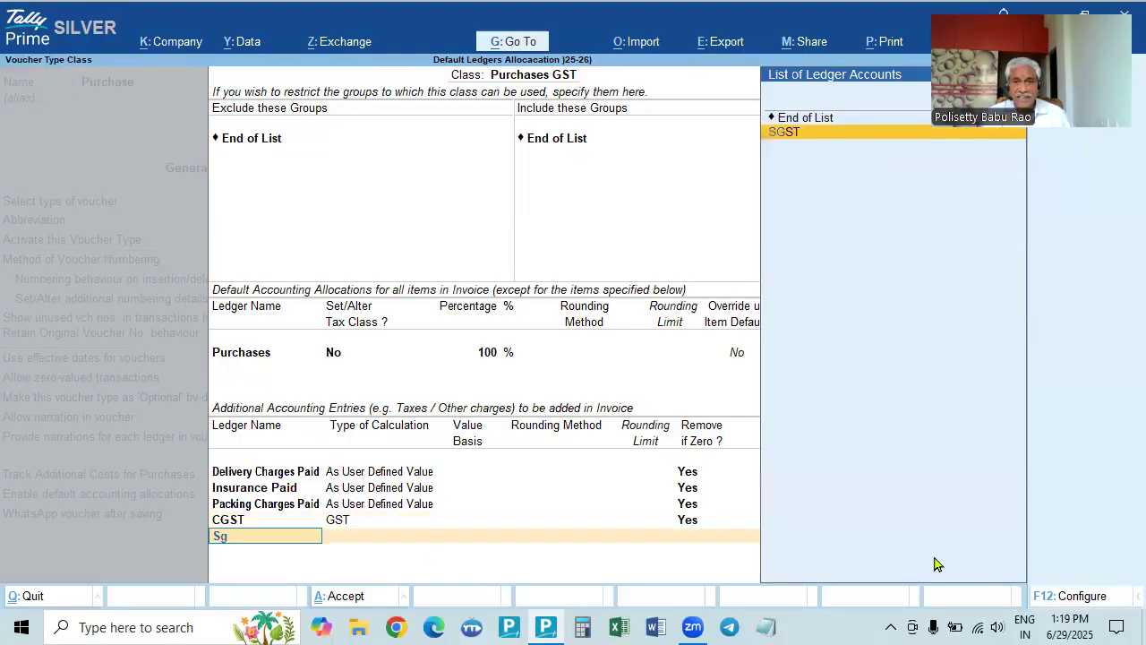
pyautogui.press('Return')
pyautogui.press('Return')
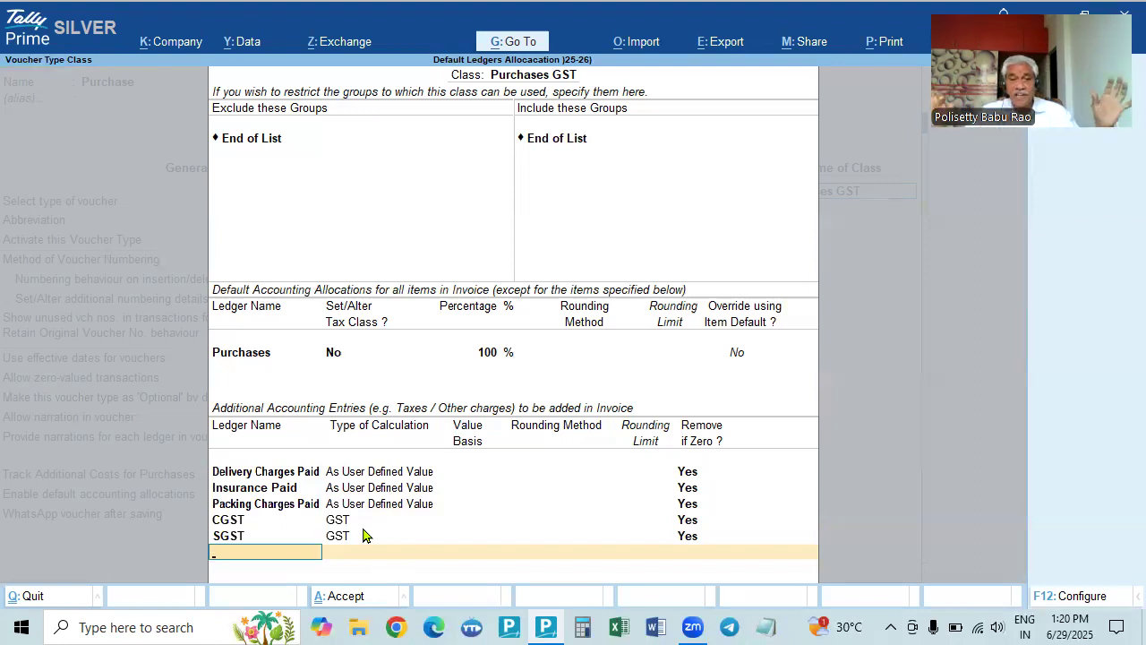
# Add Round Off as an additional entry using As Total Amount Rounding, Normal Rounding, limit 1 and removal if zero, and save the Purchases GST class.
pyautogui.write('Ro')
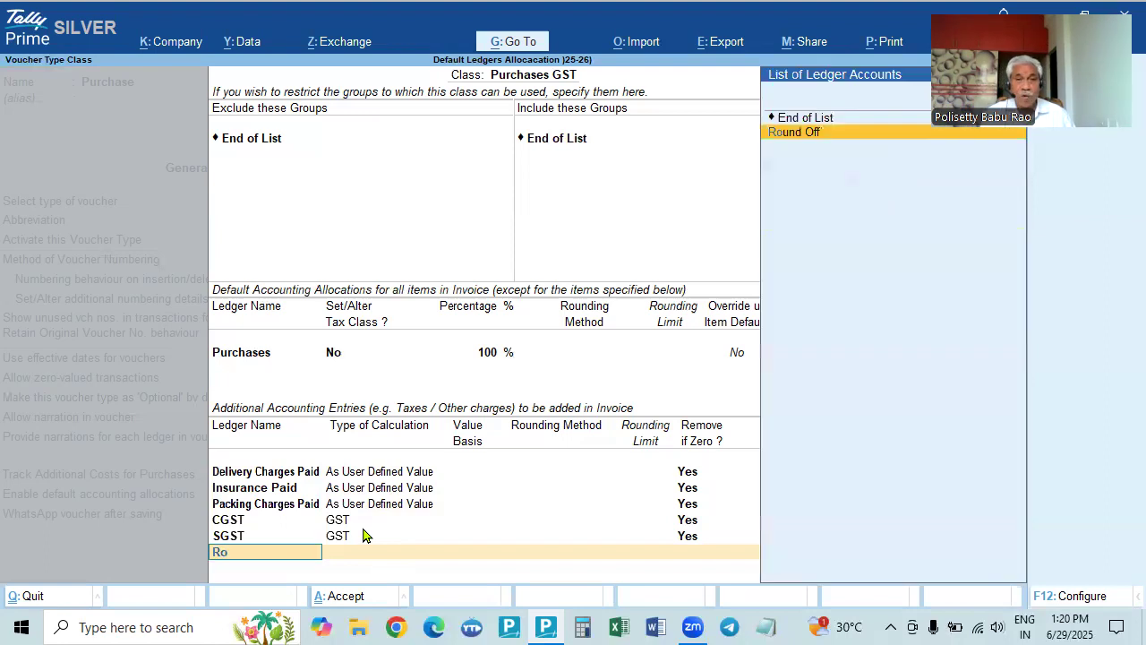
pyautogui.press('Return')
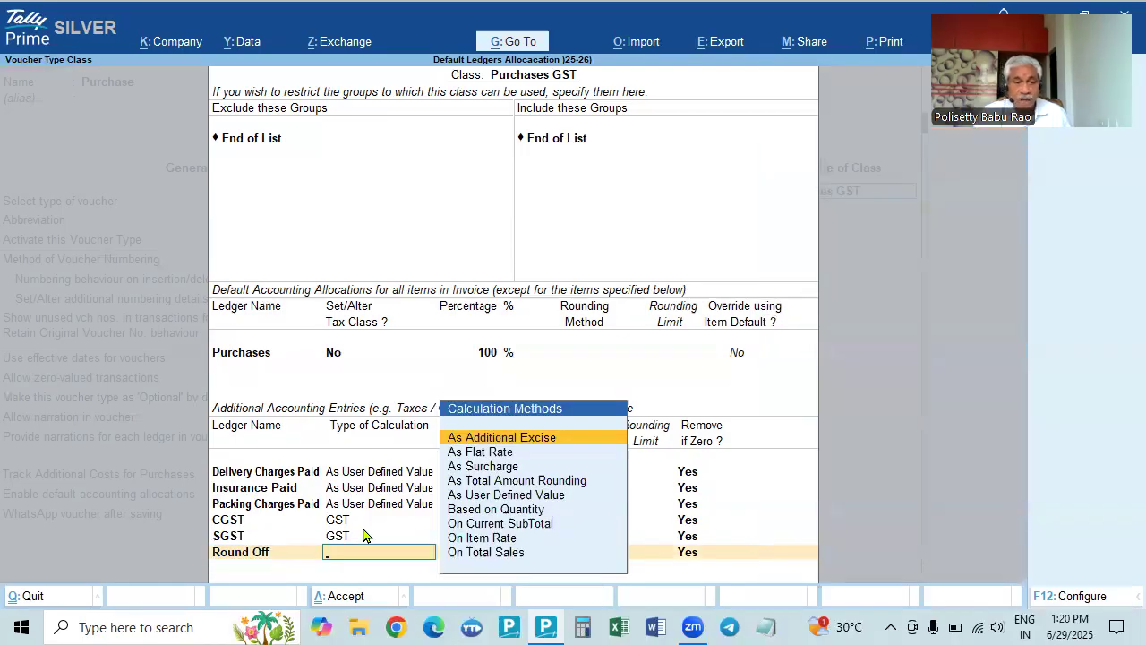
pyautogui.click(548, 487)
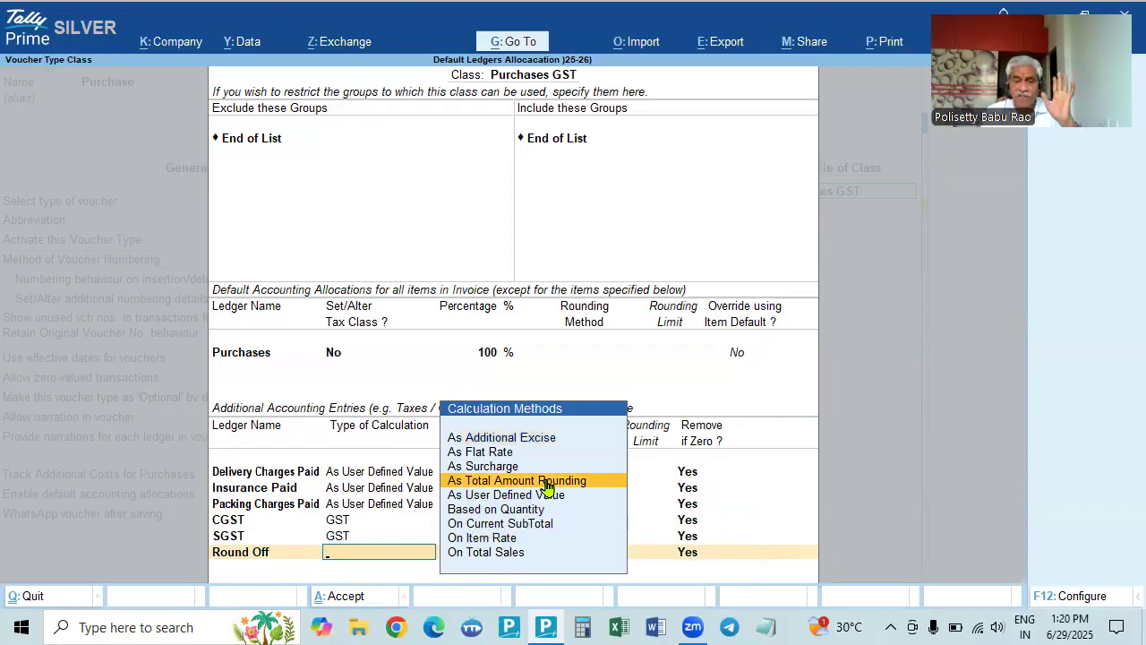
pyautogui.click(548, 485)
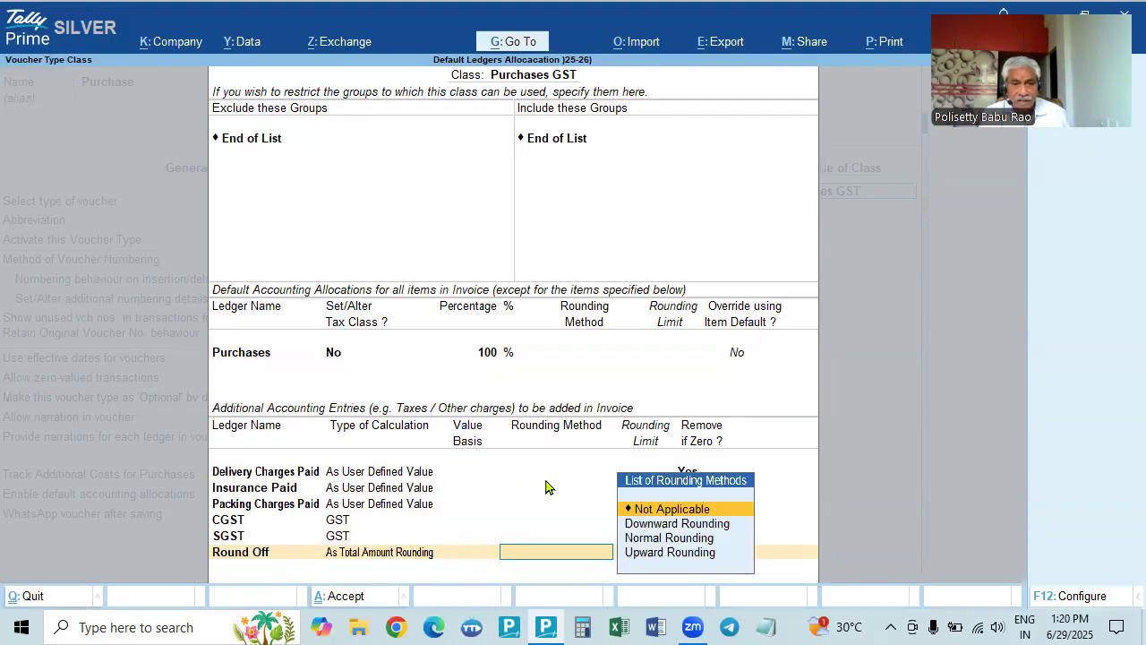
pyautogui.press('Down')
pyautogui.press('Down')
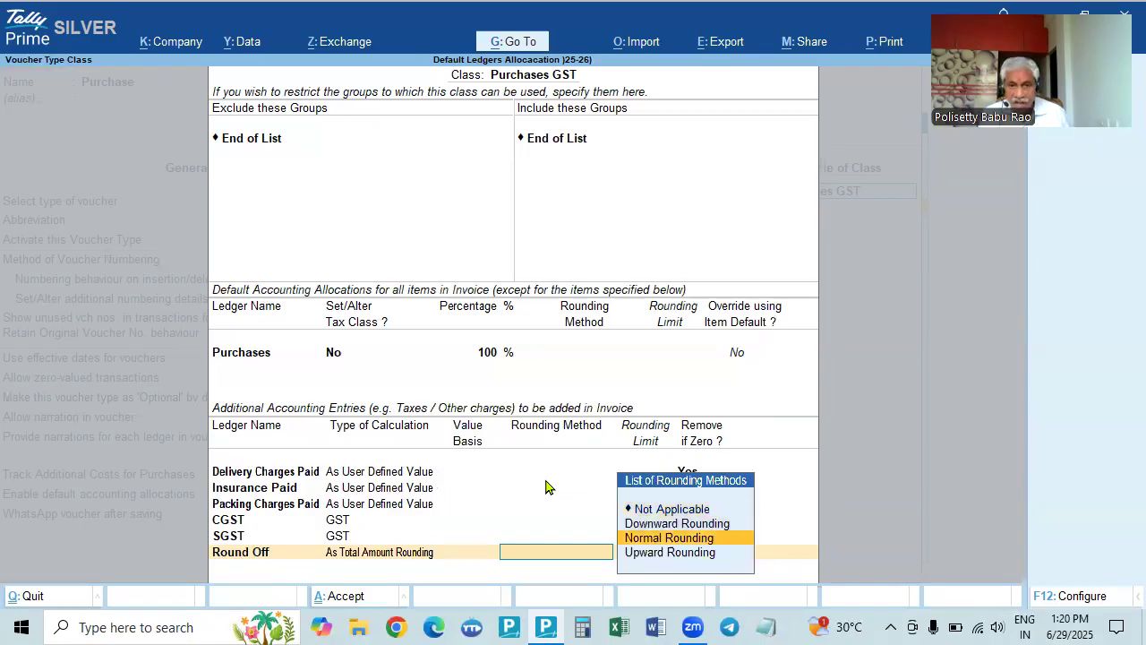
pyautogui.press('Return')
pyautogui.write('1')
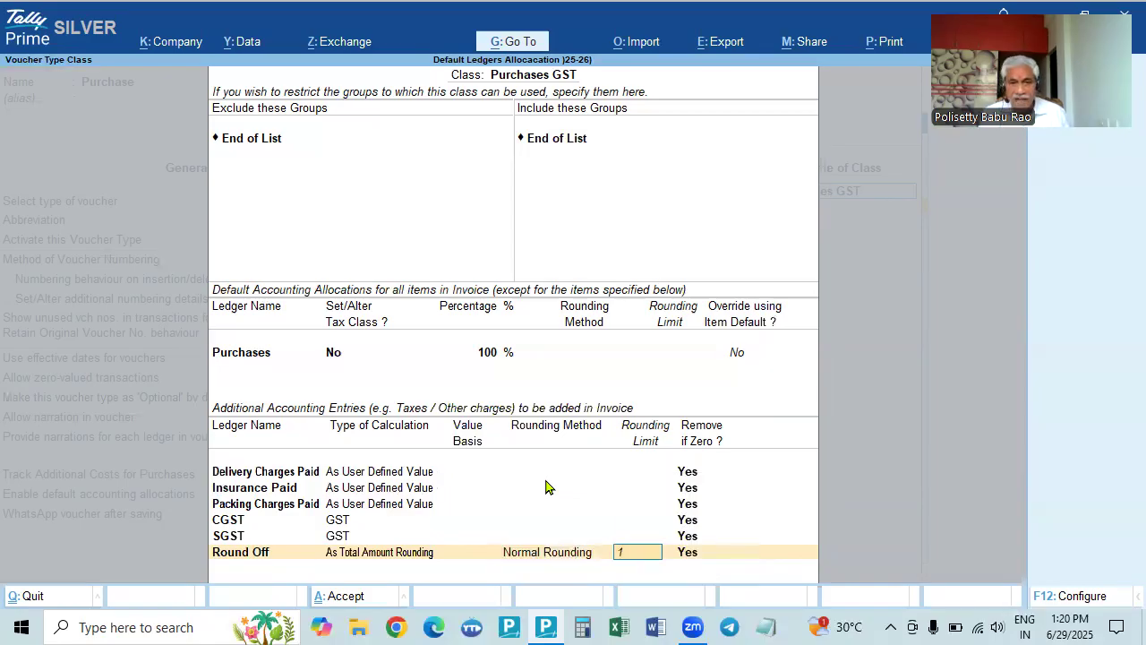
pyautogui.press('Return')
pyautogui.press('Return')
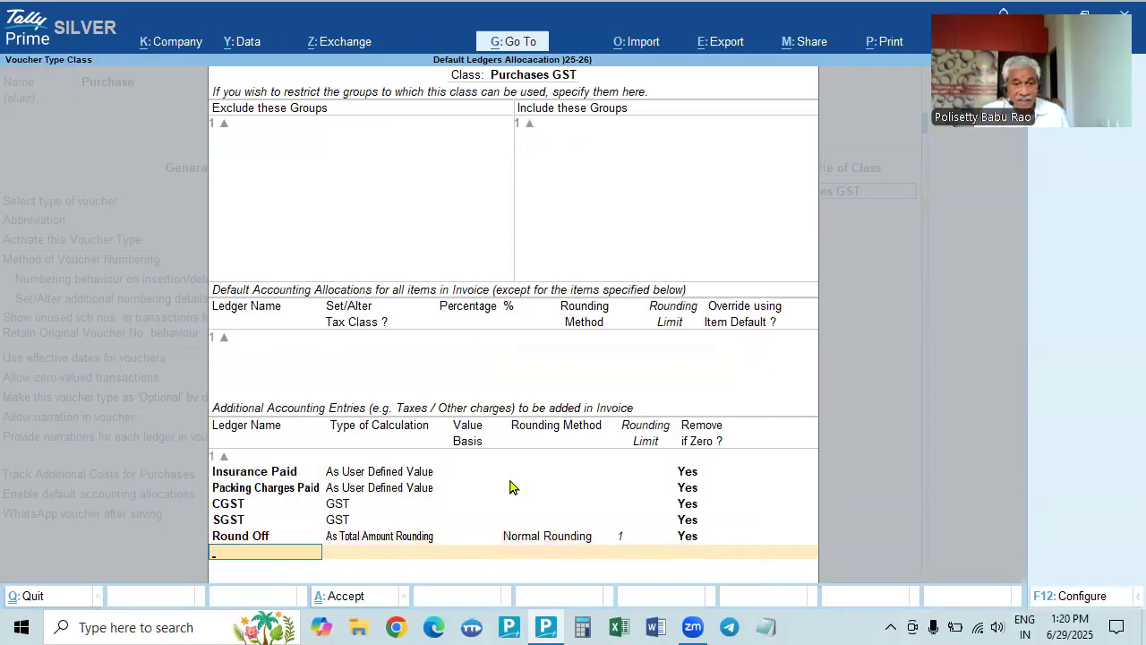
pyautogui.press('ctrl')
pyautogui.hotkey('ctrl', 'a')
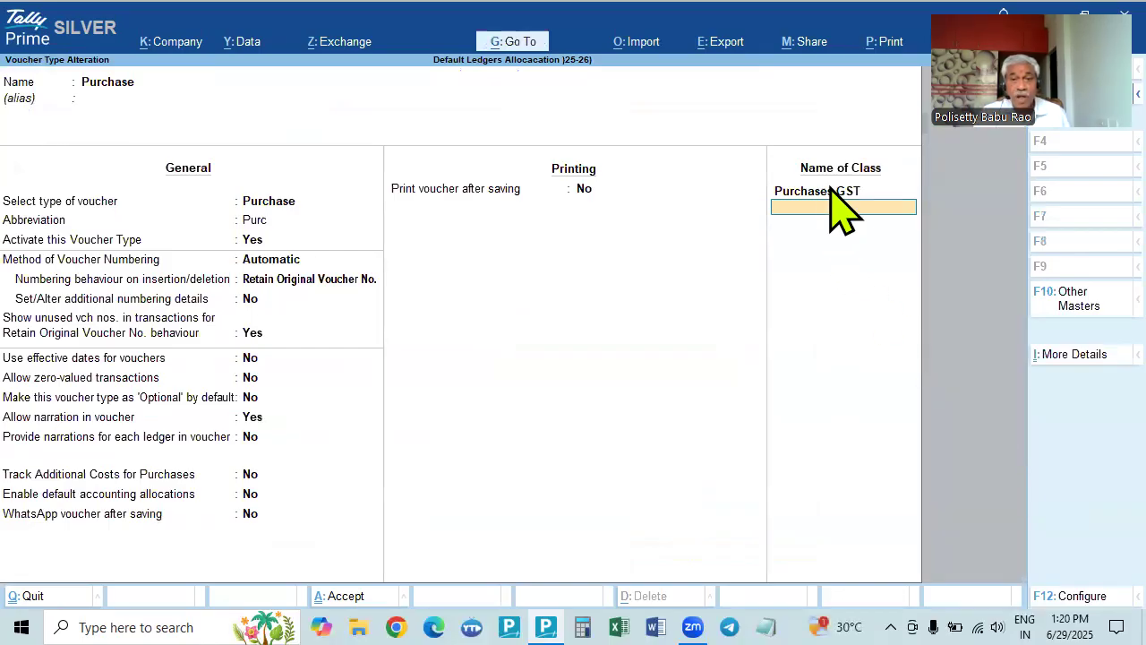
# Add a second class named Purchases IGST to the Purchase voucher type, without excluding or including any groups.
pyautogui.write('Purcha')
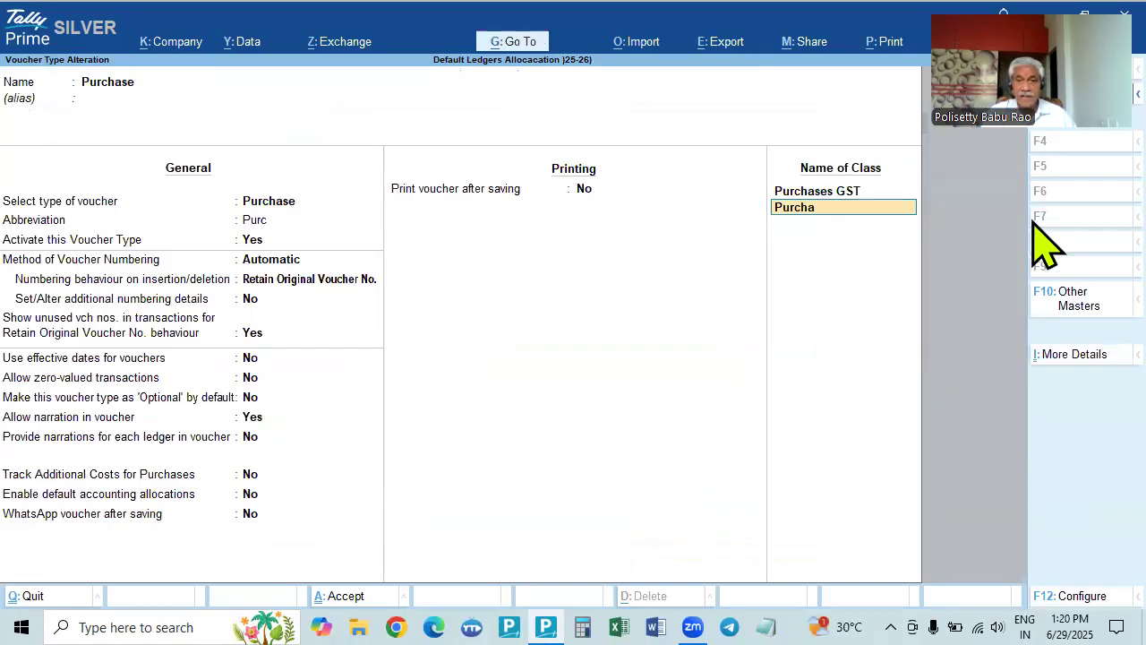
pyautogui.write('ses IGST')
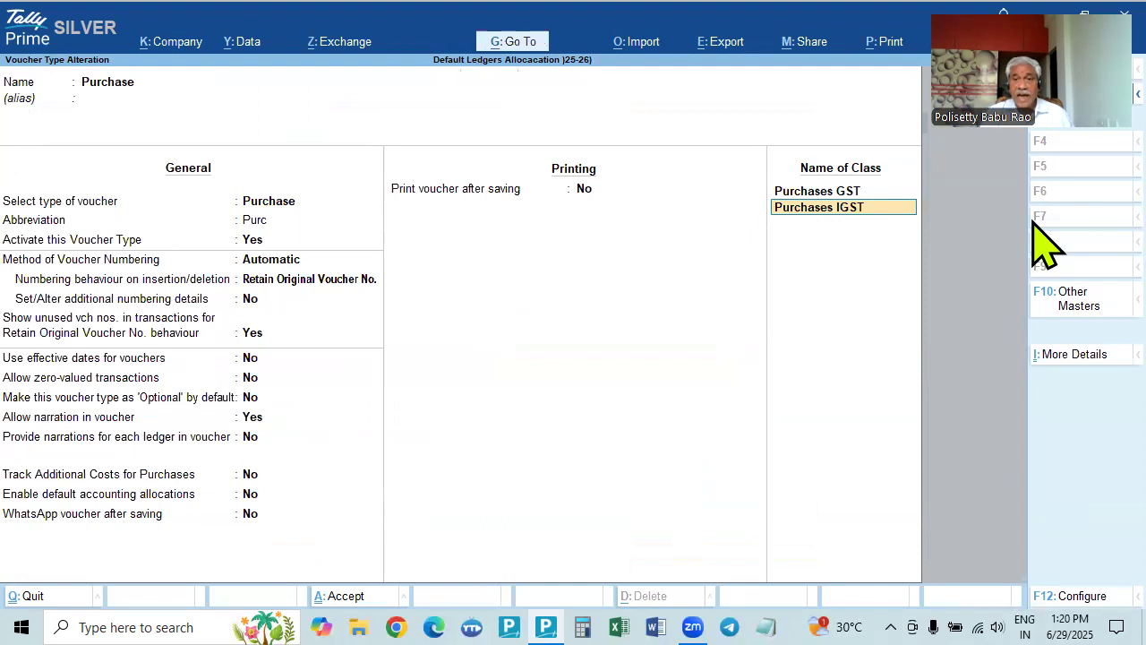
pyautogui.press('Return')
pyautogui.press('Return')
pyautogui.press('Return')
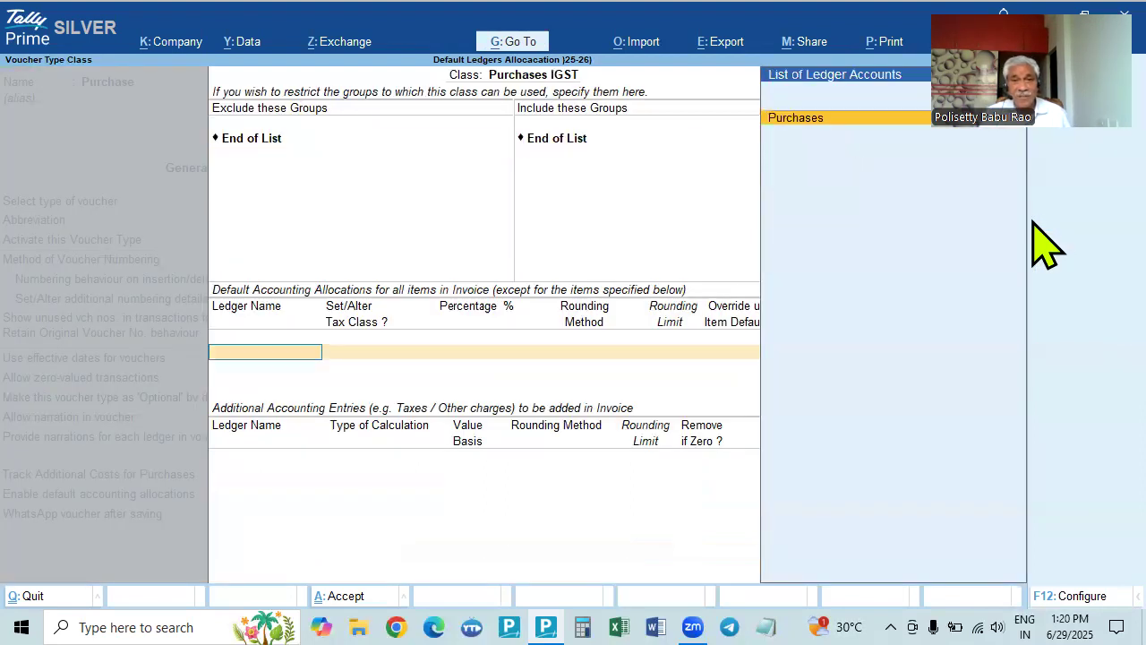
# Set Purchases as the default ledger for all invoice items at 100%, without tax class changes or item default override.
pyautogui.press('Return')
pyautogui.press('Return')
pyautogui.press('Return')
pyautogui.press('Return')
pyautogui.press('Return')
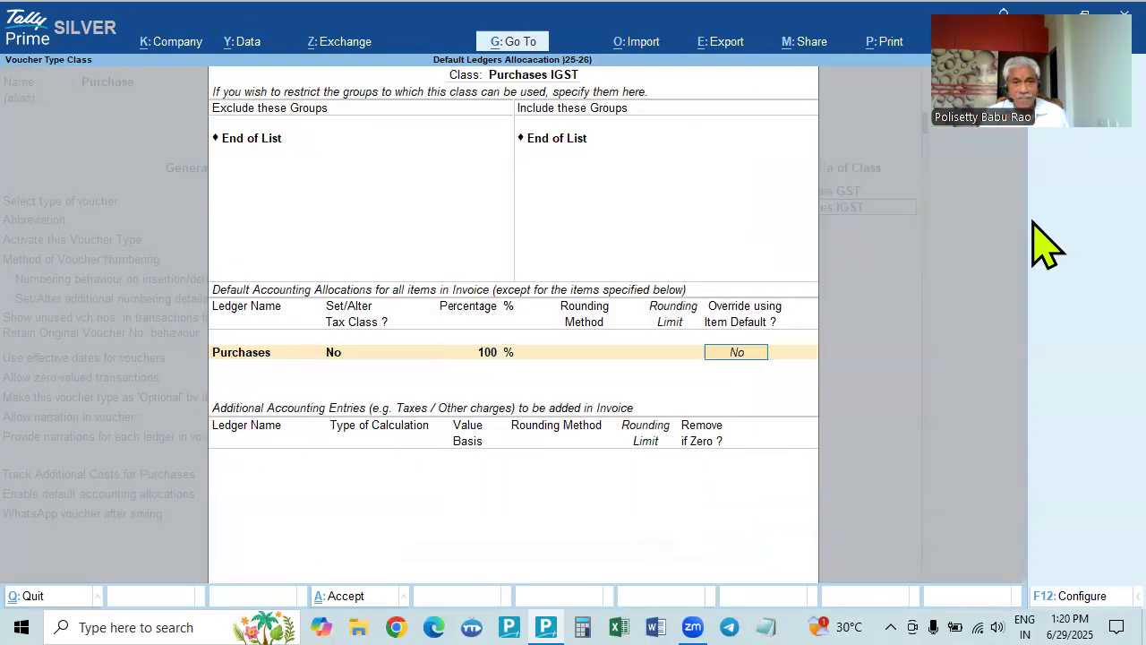
pyautogui.press('Up')
pyautogui.press('Return')
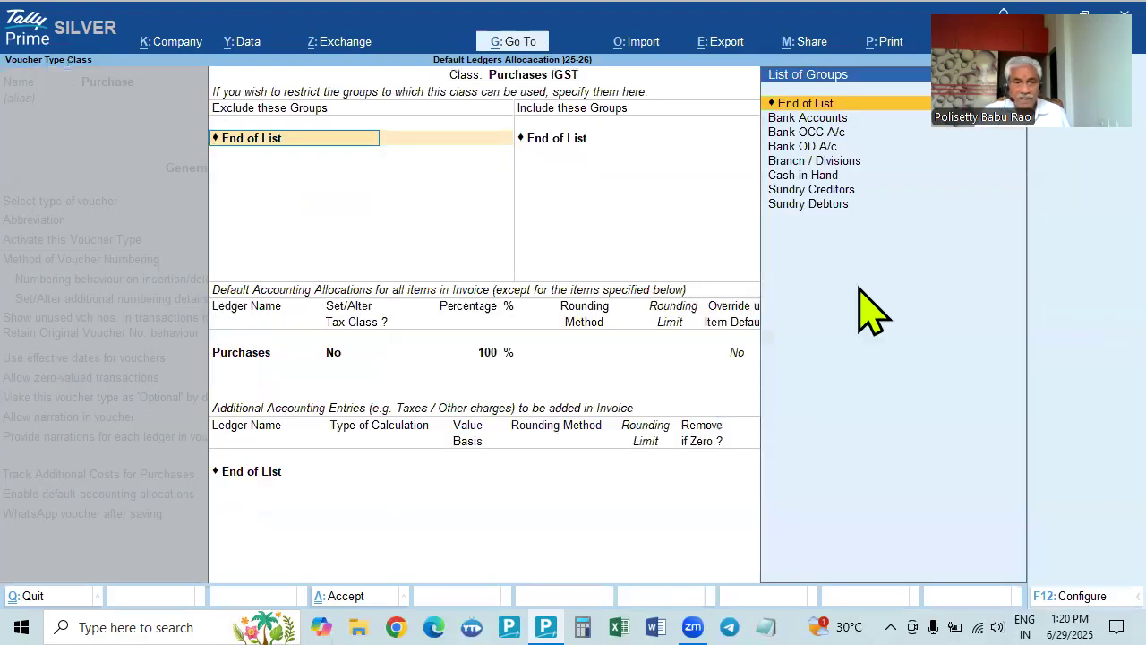
pyautogui.click(735, 354)
pyautogui.press('Return')
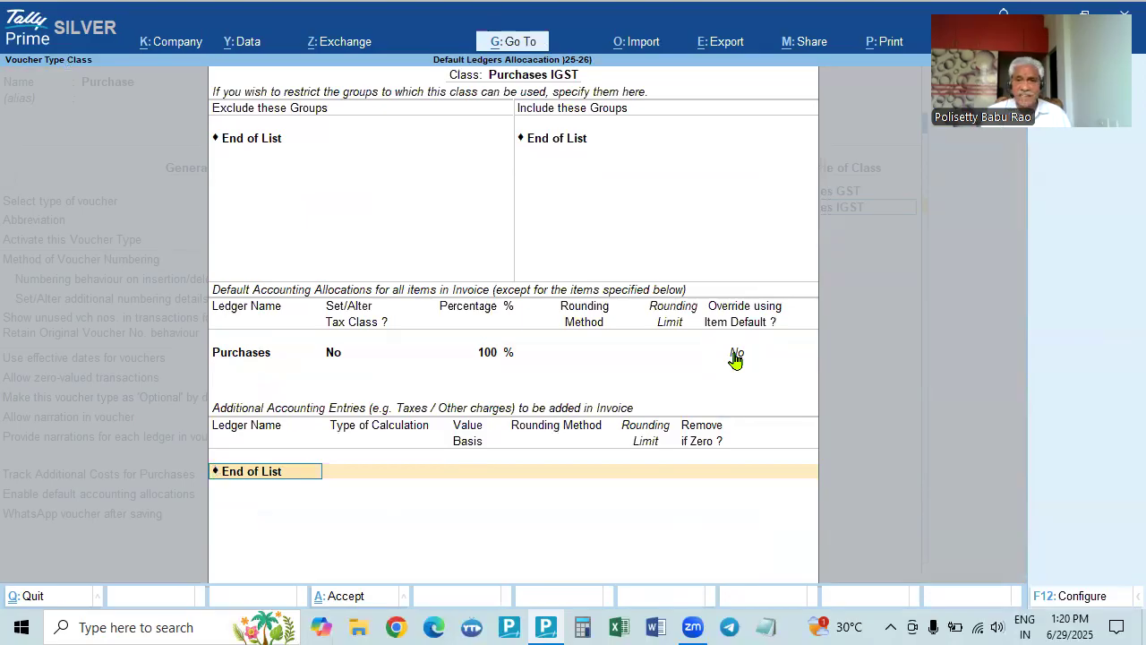
# Add Delivery Charges Paid to the Purchases IGST class, calculated As User Defined Value and removed if zero.
pyautogui.press('space')
pyautogui.press('Down')
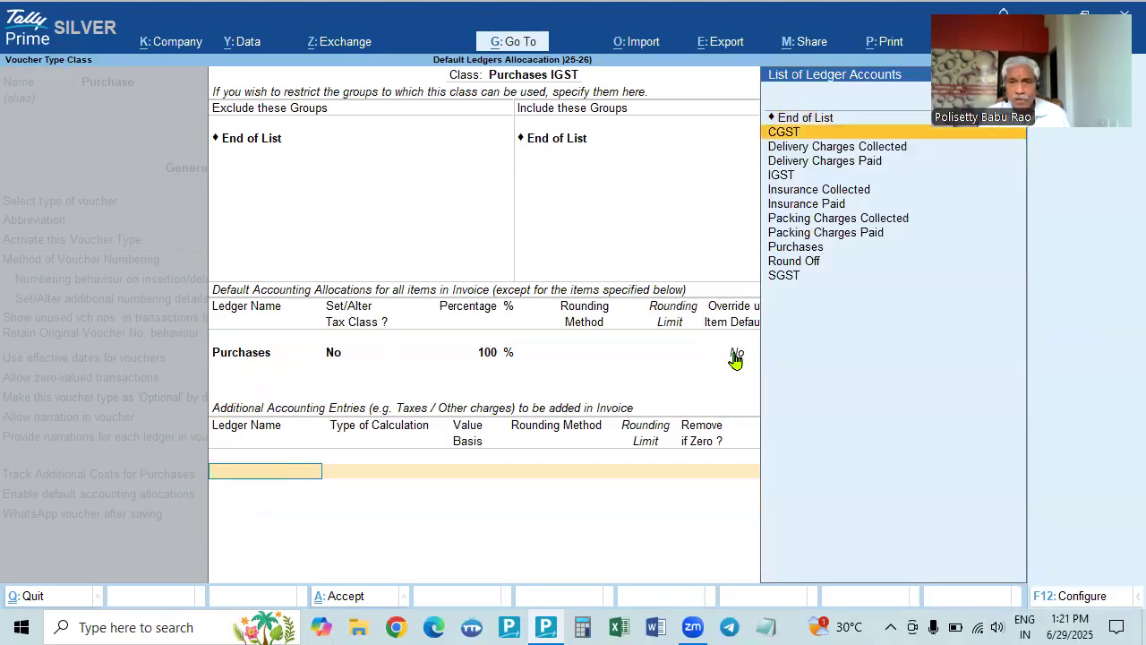
pyautogui.press('Down')
pyautogui.press('Down')
pyautogui.press('Return')
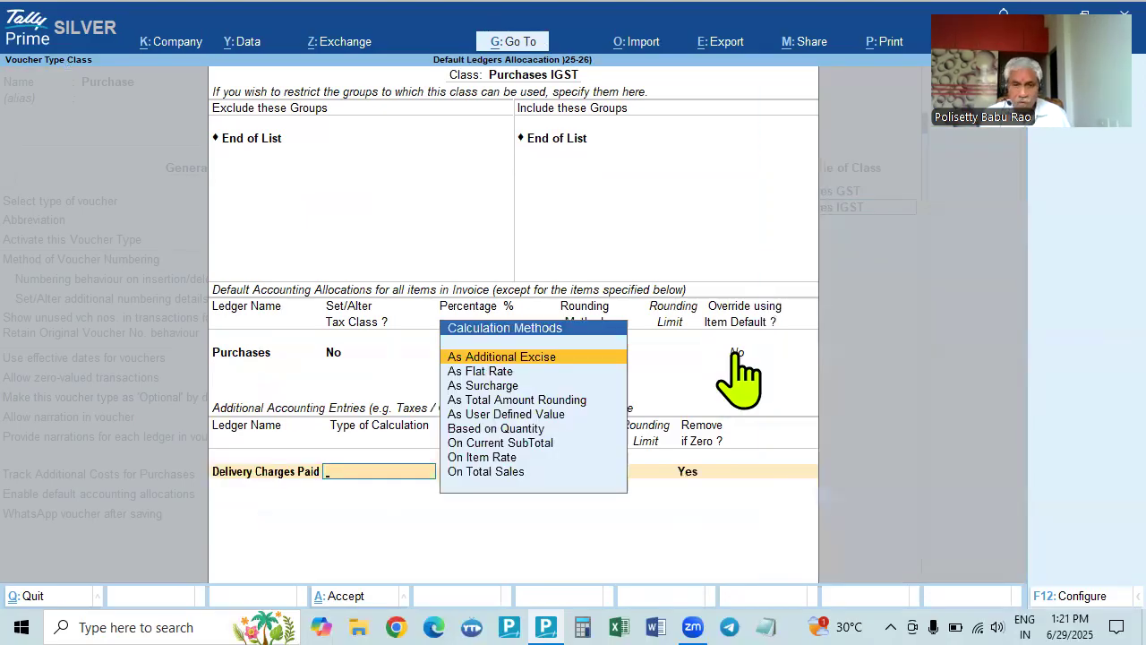
pyautogui.press('Down')
pyautogui.press('Down')
pyautogui.press('Down')
pyautogui.press('Down')
pyautogui.press('Return')
pyautogui.press('Return')
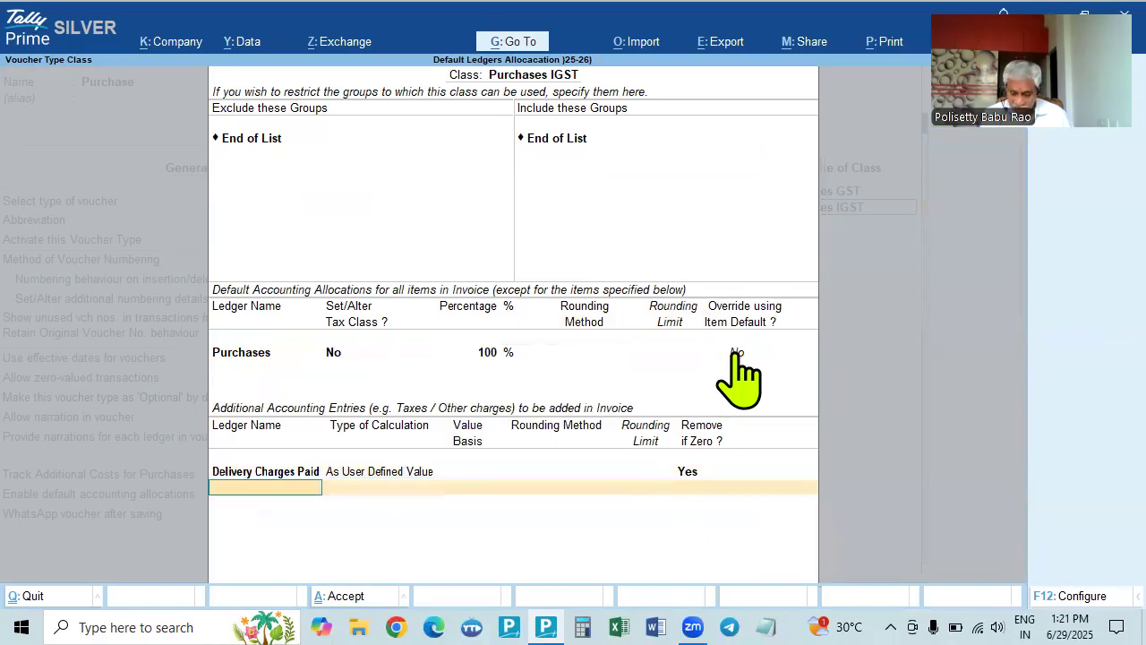
# Add Insurance Paid to the Purchases IGST class, calculated As User Defined Value and removed if zero.
pyautogui.press('Down')
pyautogui.press('Down')
pyautogui.press('Down')
pyautogui.press('Down')
pyautogui.press('Return')
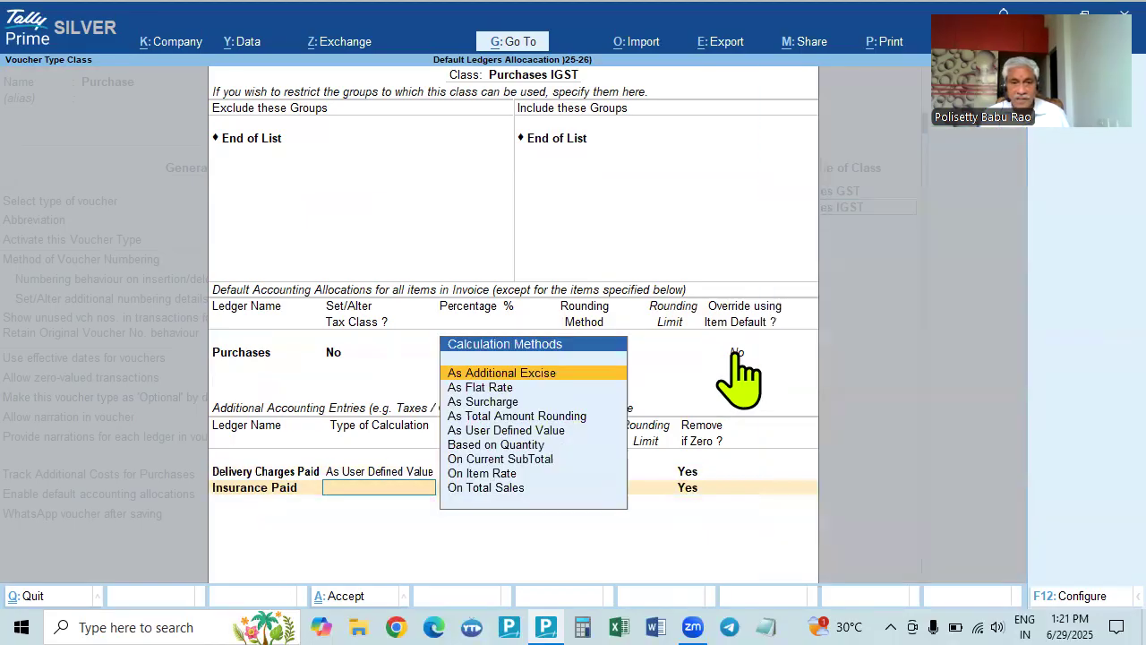
pyautogui.press('Down')
pyautogui.press('Down')
pyautogui.press('Down')
pyautogui.press('Down')
pyautogui.press('Return')
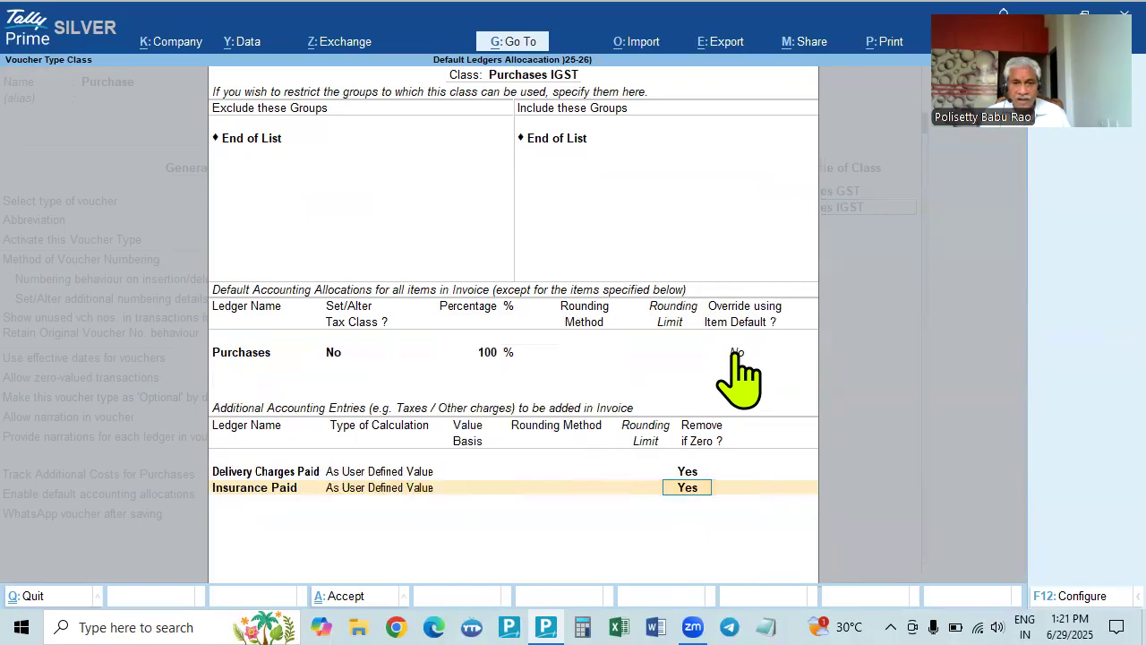
pyautogui.press('Return')
# Add Packing Charges Paid to the Purchases IGST class, calculated As User Defined Value and removed if zero.
pyautogui.press('Down')
pyautogui.press('Down')
pyautogui.press('Down')
pyautogui.press('Down')
pyautogui.press('Down')
pyautogui.press('Down')
pyautogui.press('Down')
pyautogui.press('Down')
pyautogui.press('Down')
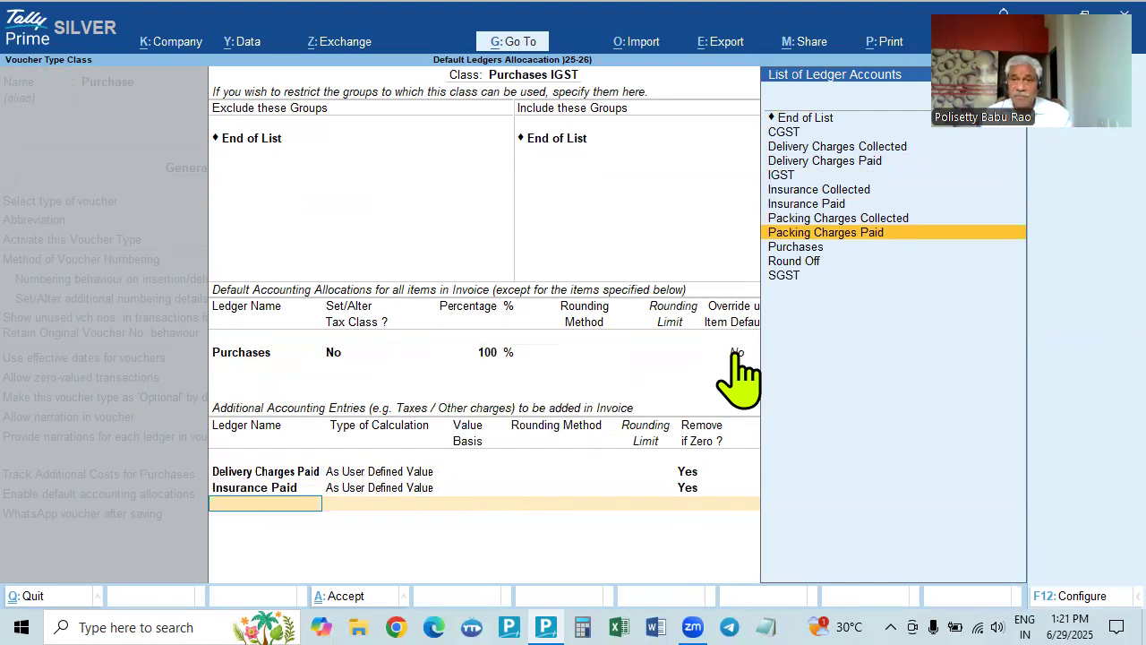
pyautogui.press('Return')
pyautogui.press('Down')
pyautogui.press('Down')
pyautogui.press('Down')
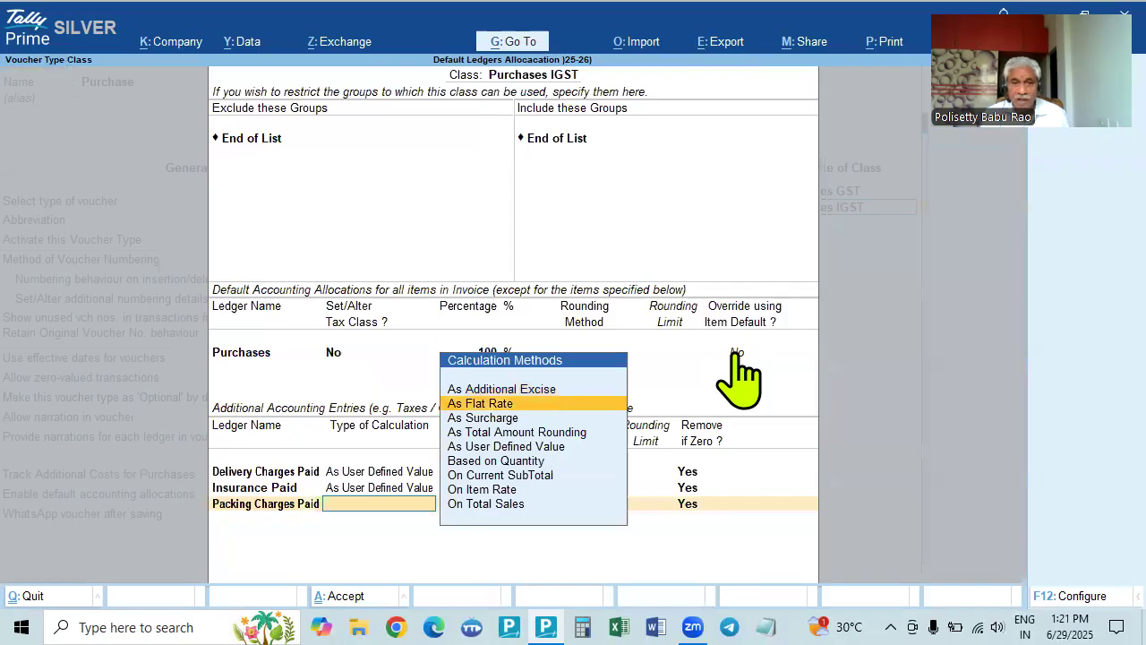
pyautogui.press('Down')
pyautogui.press('Return')
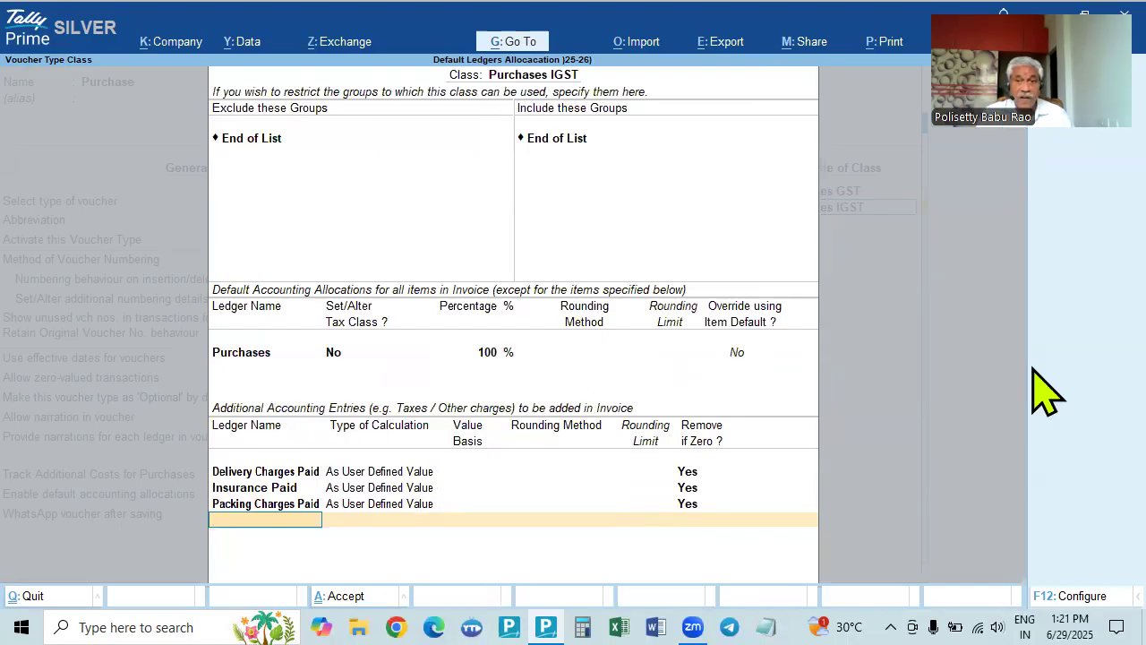
# Add the IGST tax ledger to the Purchases IGST class as an additional accounting entry removed if zero.
pyautogui.write('Ig')
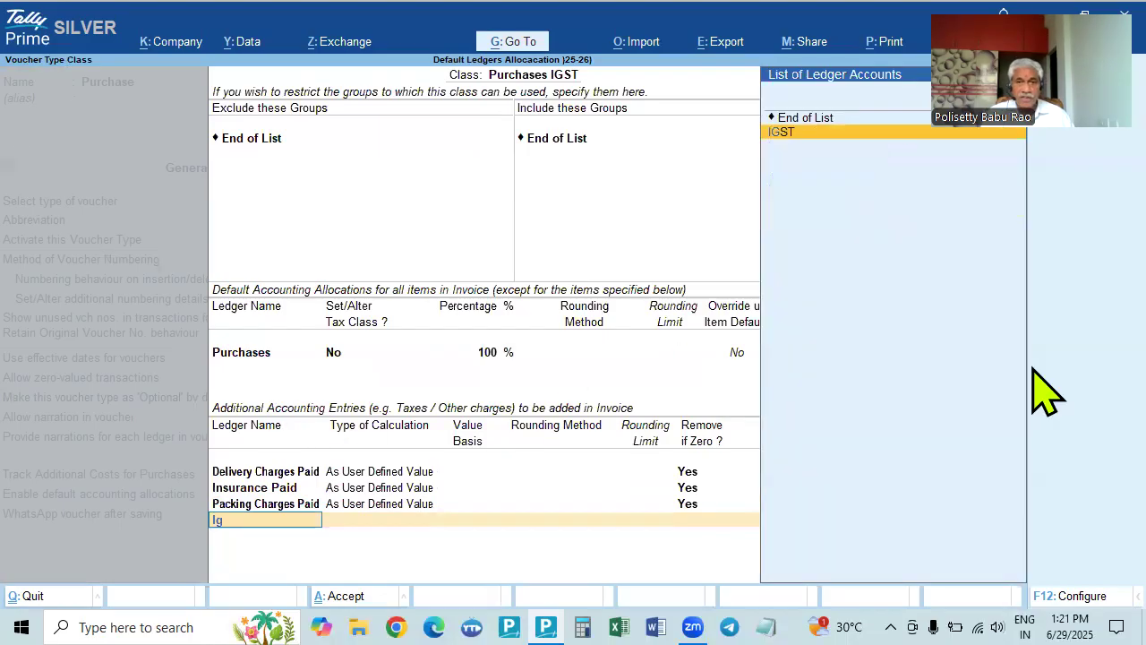
pyautogui.press('Return')
pyautogui.press('Return')
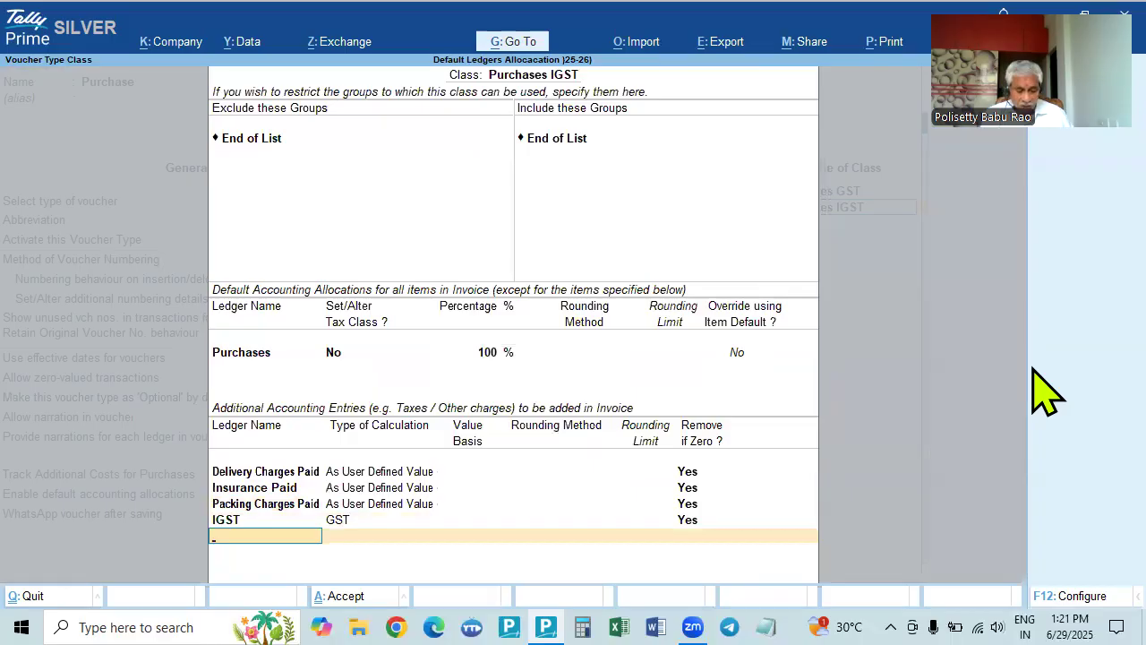
# Add Round Off to the Purchases IGST class with As Total Amount Rounding, Normal Rounding and limit 1, and save the class and Purchase voucher type.
pyautogui.write('rou')
pyautogui.press('Return')
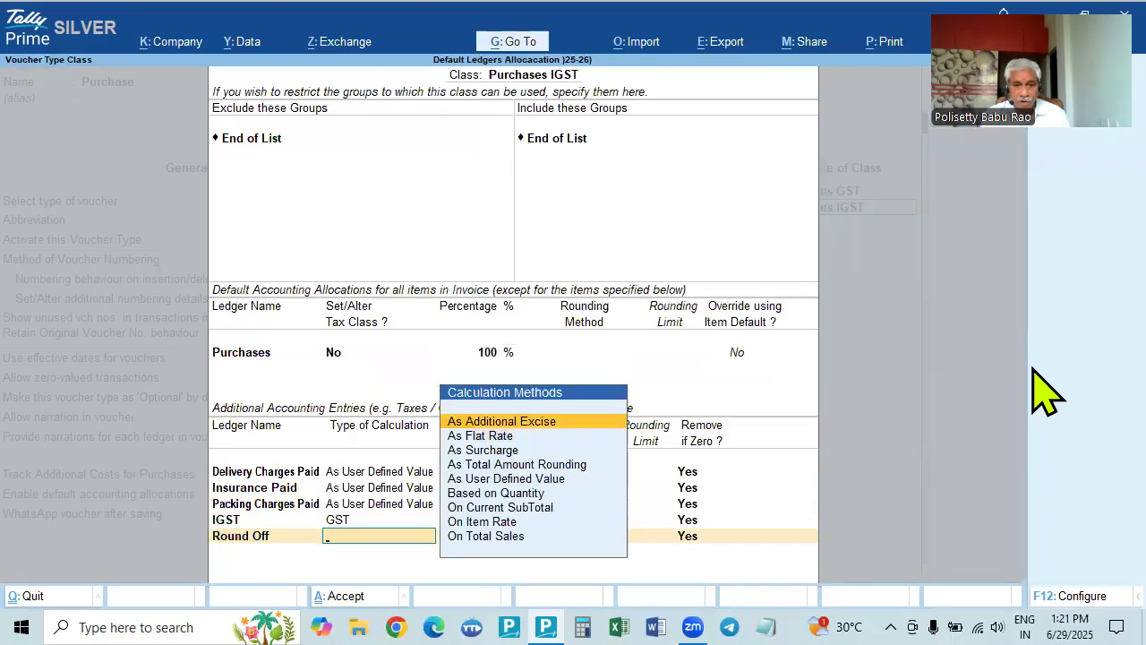
pyautogui.press('Down')
pyautogui.press('Down')
pyautogui.press('Down')
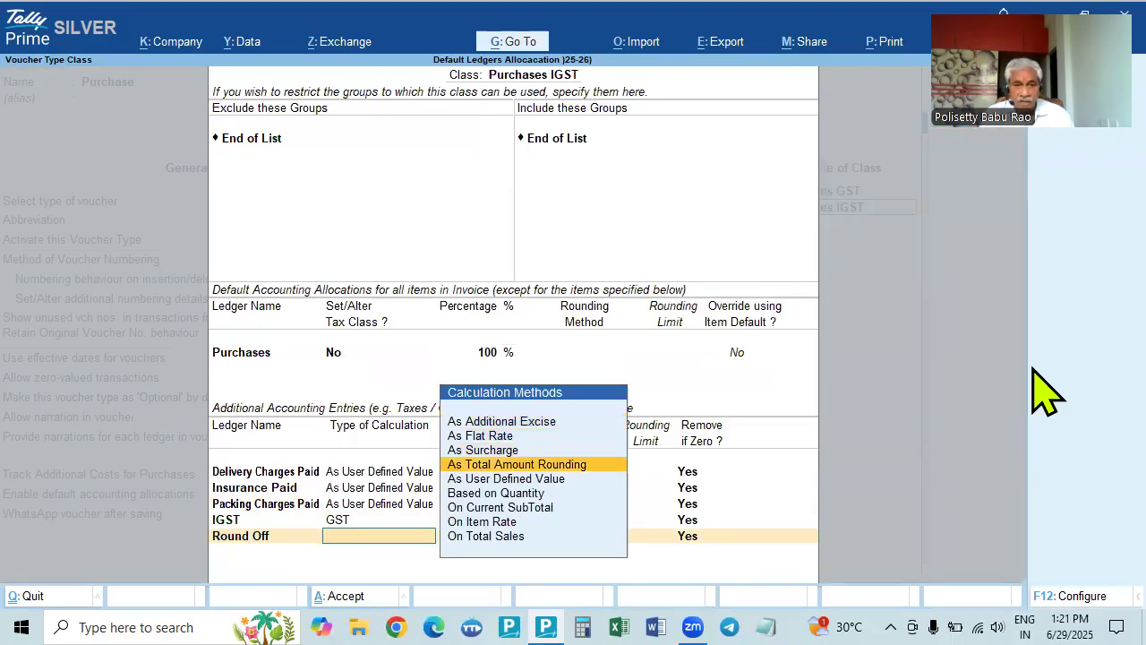
pyautogui.press('Return')
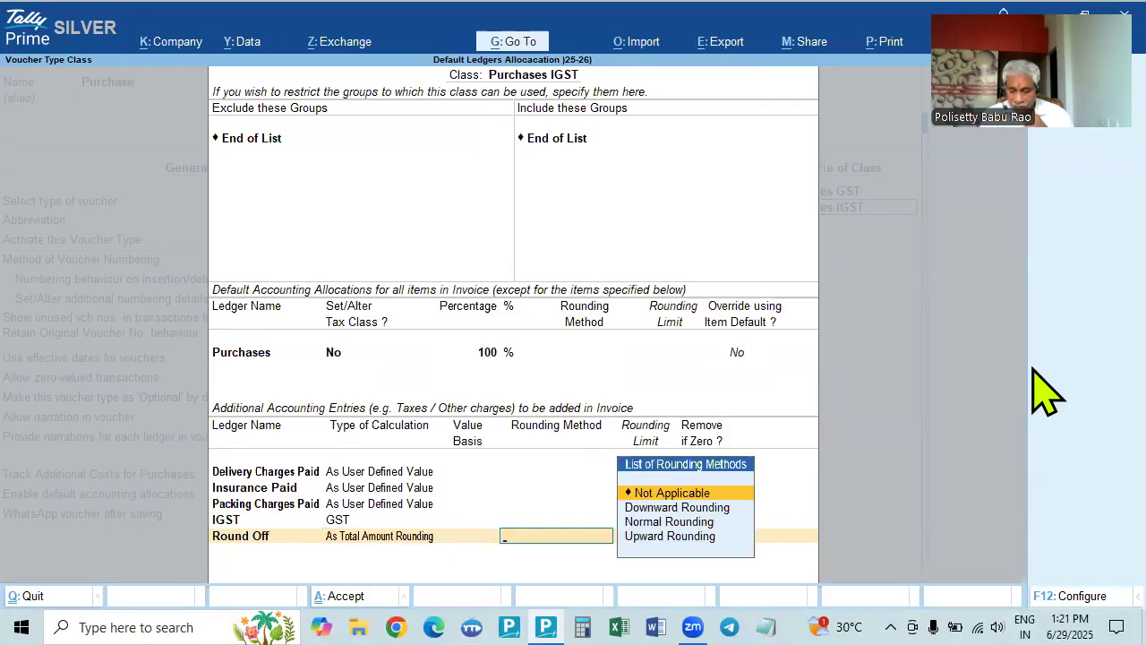
pyautogui.press('Down')
pyautogui.press('Down')
pyautogui.press('Return')
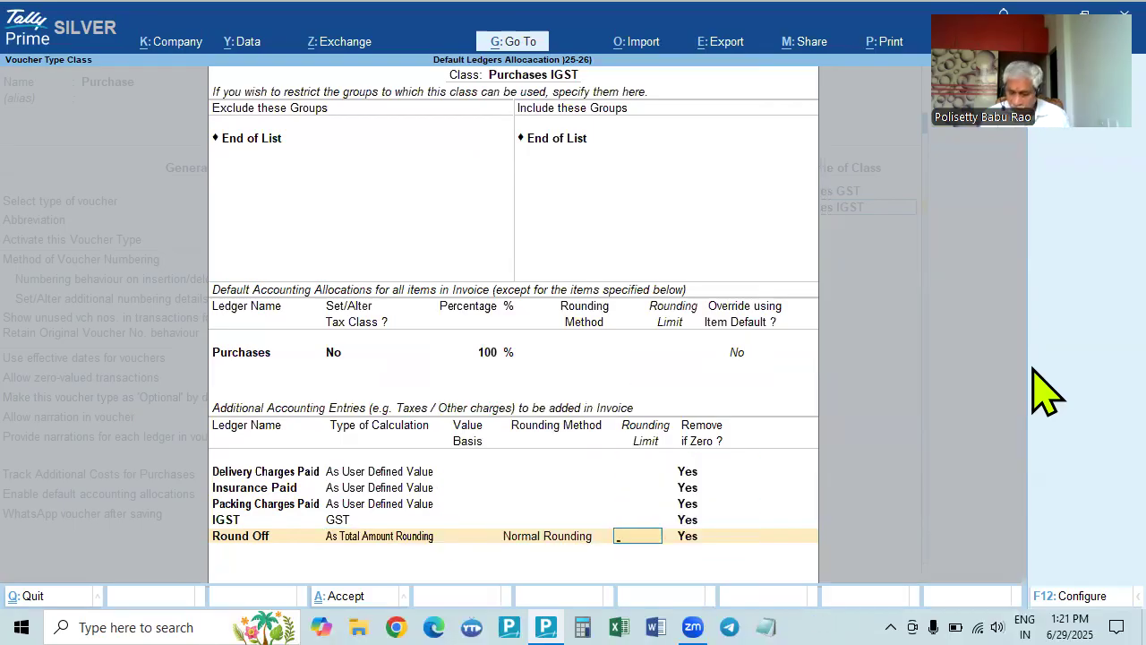
pyautogui.press('Return')
pyautogui.press('Return')
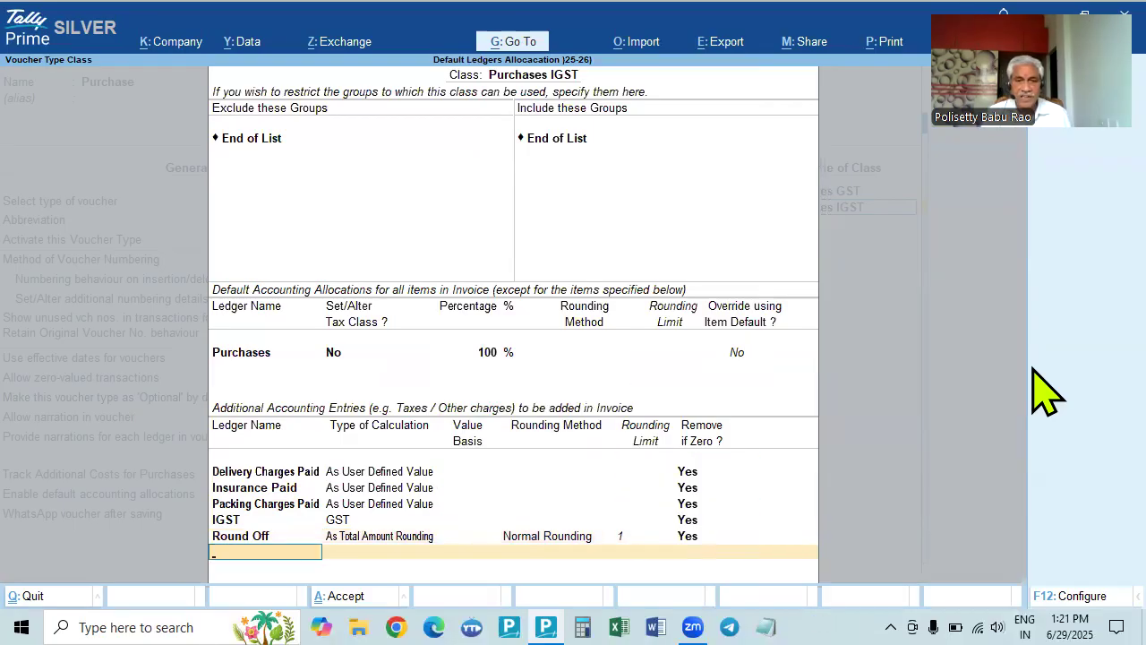
pyautogui.press('Return')
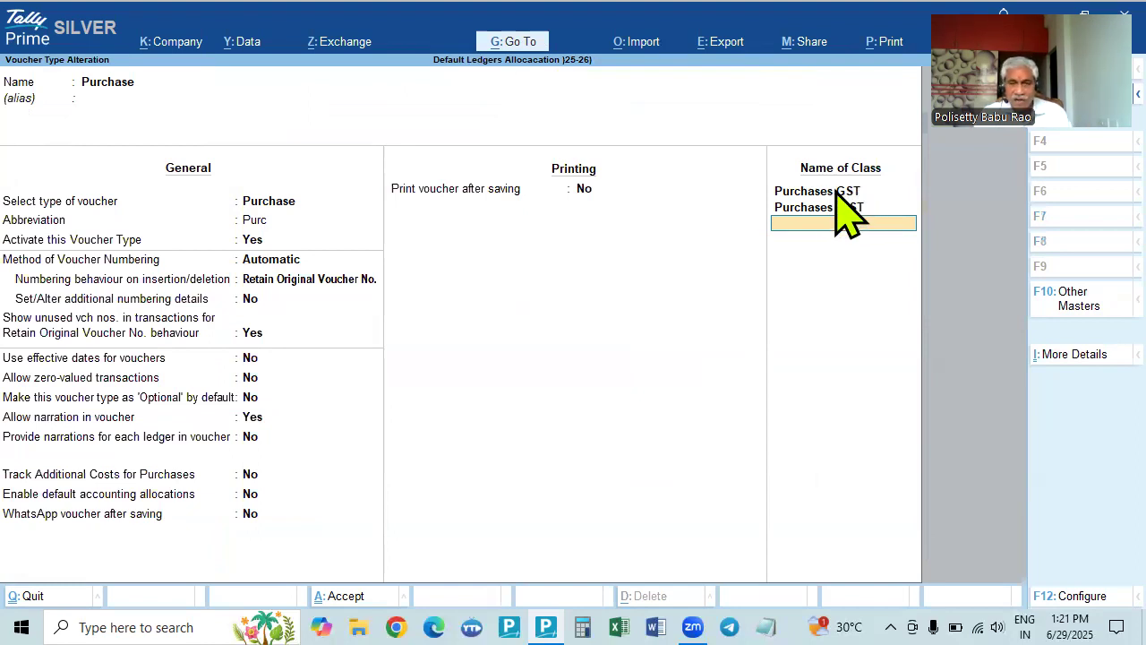
pyautogui.hotkey('ctrl', 'a')
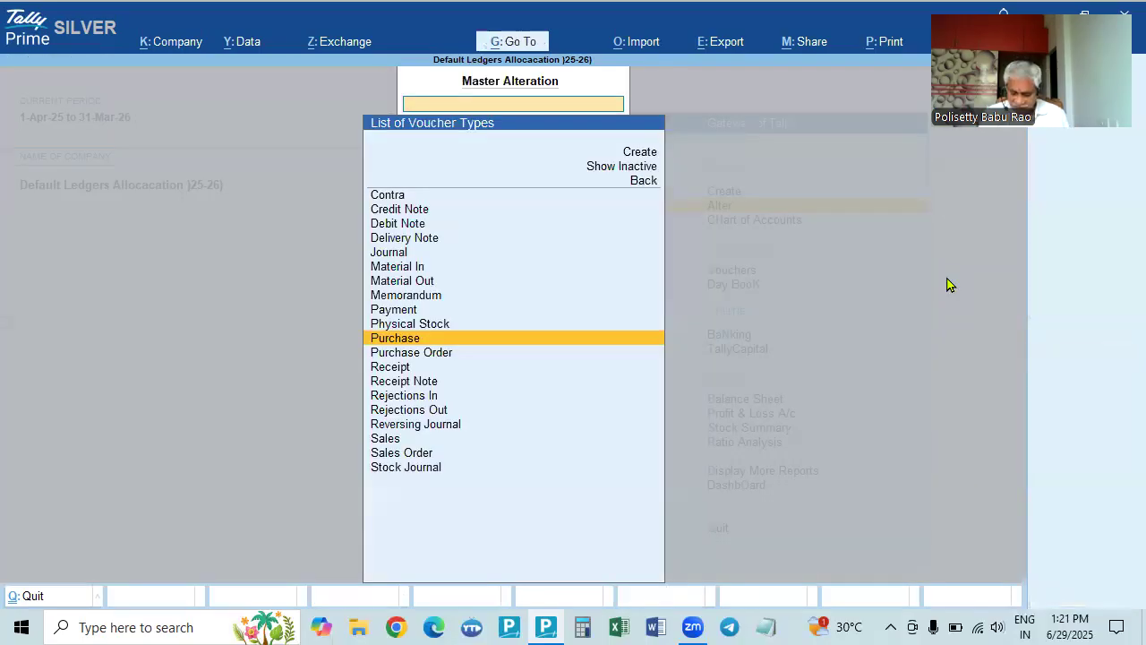
# Open the Sales voucher type for alteration.
pyautogui.press('Down')
pyautogui.press('Down')
pyautogui.press('Down')
pyautogui.press('Down')
pyautogui.press('Down')
pyautogui.press('Down')
pyautogui.press('Down')
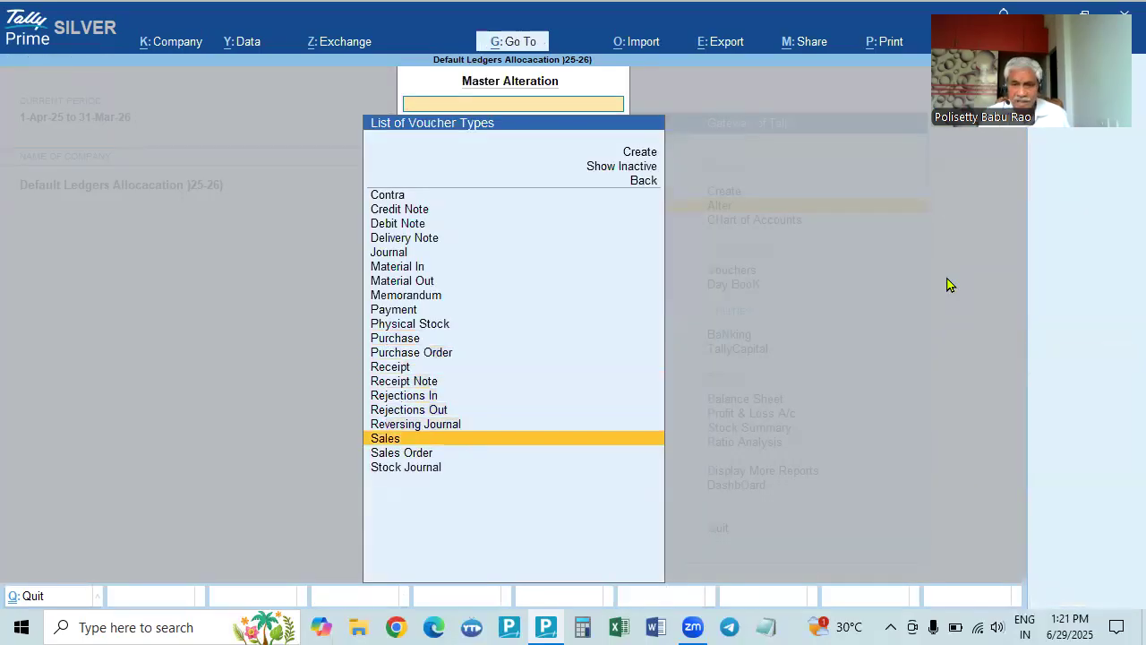
pyautogui.press('Return')
# Add a voucher class named Sales GST to the Sales voucher type, keeping its general and printing settings unchanged.
pyautogui.press('Return')
pyautogui.press('Return')
pyautogui.press('Return')
pyautogui.press('Return')
pyautogui.press('Return')
pyautogui.press('Return')
pyautogui.press('Return')
pyautogui.press('Return')
pyautogui.press('Return')
pyautogui.press('Return')
pyautogui.press('Return')
pyautogui.press('Return')
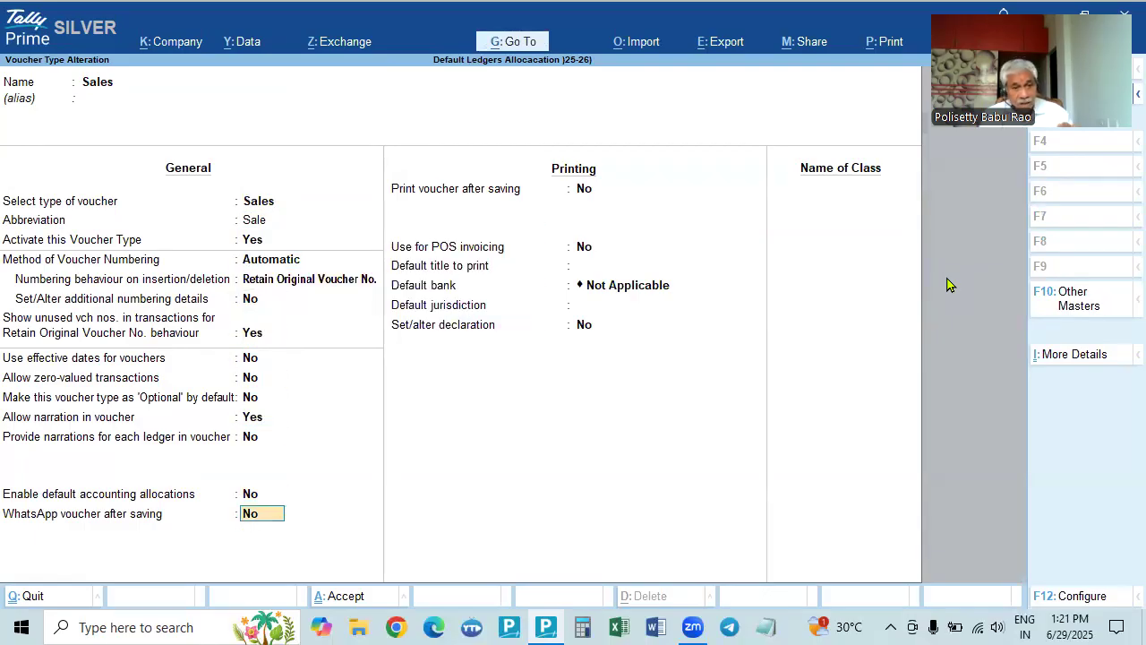
pyautogui.press('Return')
pyautogui.press('Return')
pyautogui.press('Return')
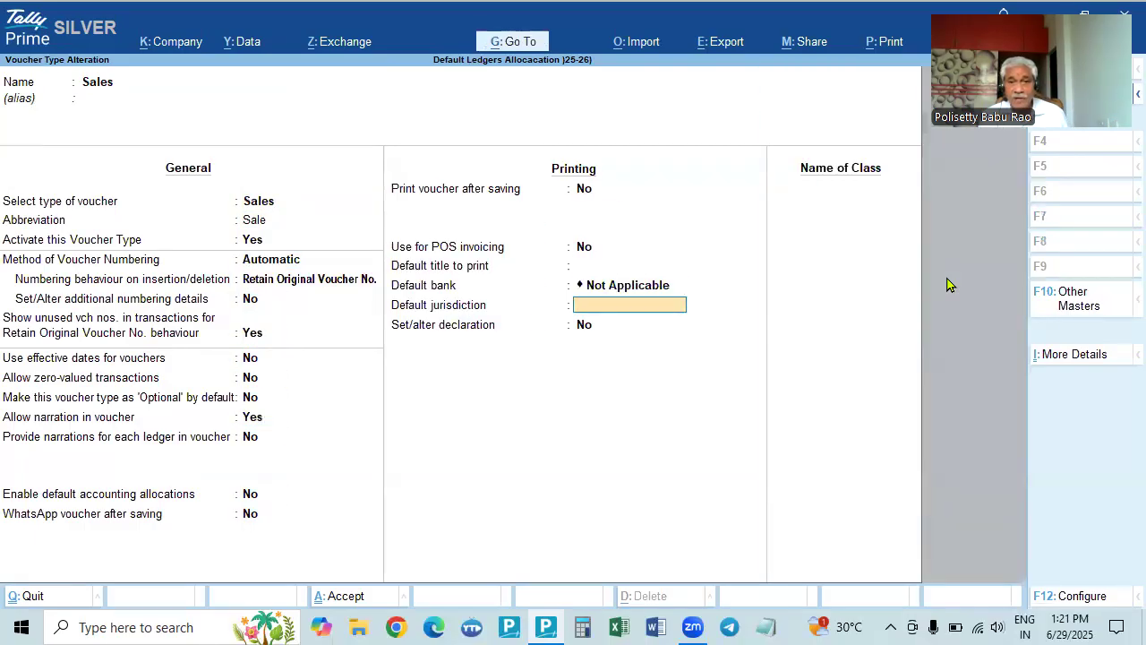
pyautogui.press('BackSpace')
pyautogui.press('Return')
pyautogui.press('Return')
pyautogui.press('Return')
pyautogui.write('Sal')
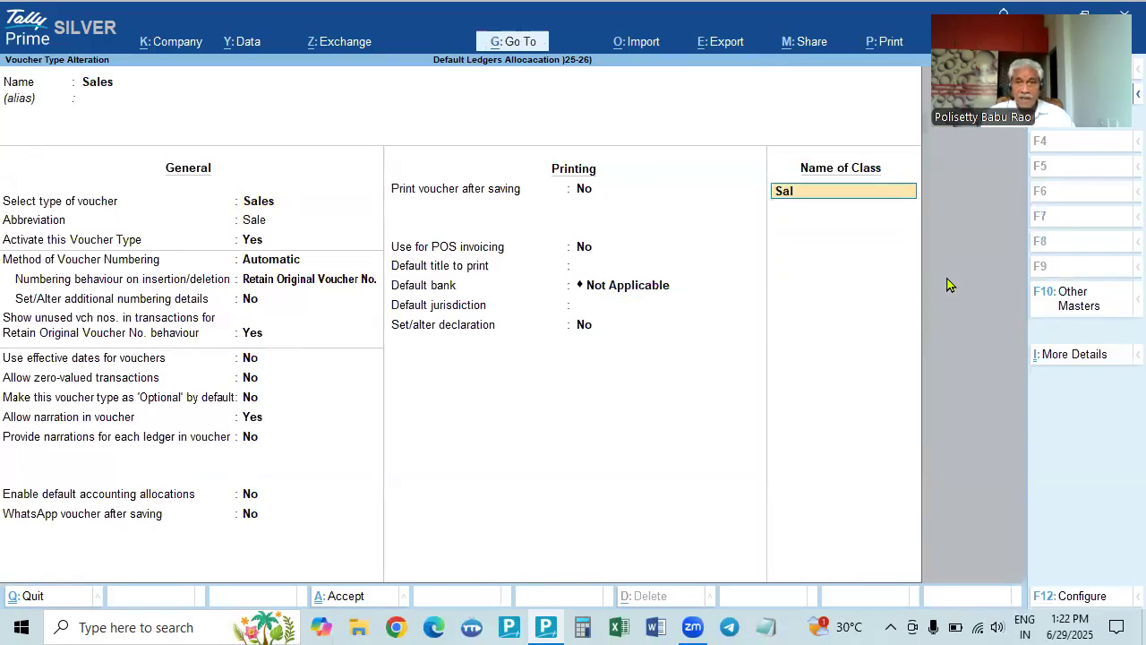
pyautogui.write('es Gst')
pyautogui.press('Return')
pyautogui.press('Escape')
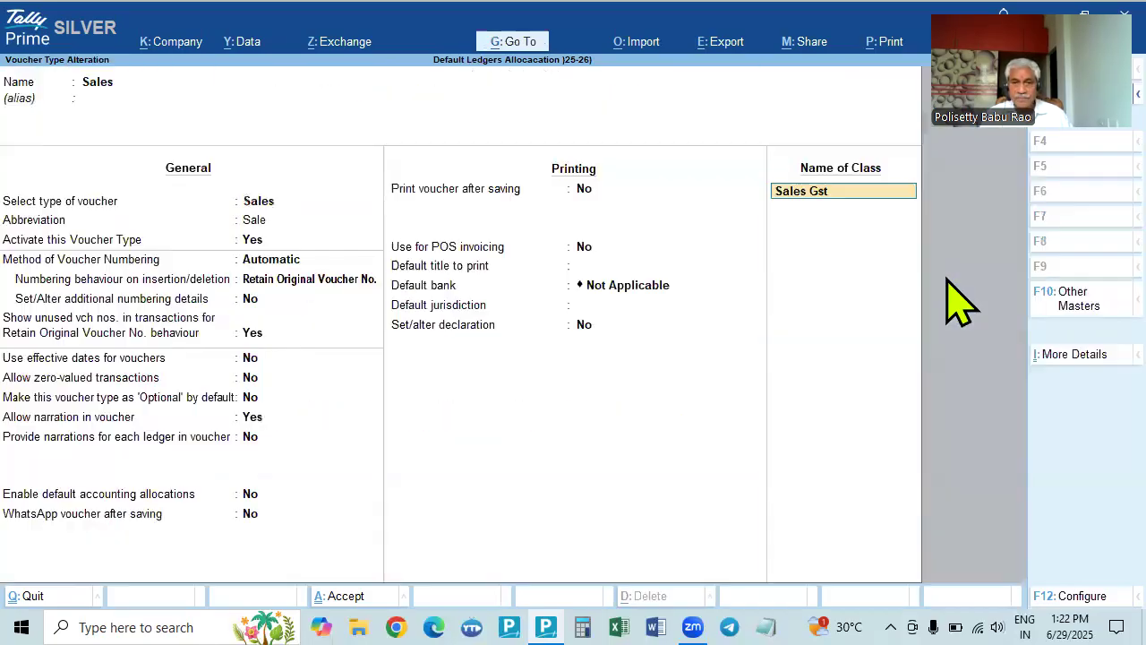
pyautogui.press('BackSpace')
pyautogui.press('BackSpace')
pyautogui.write('ST')
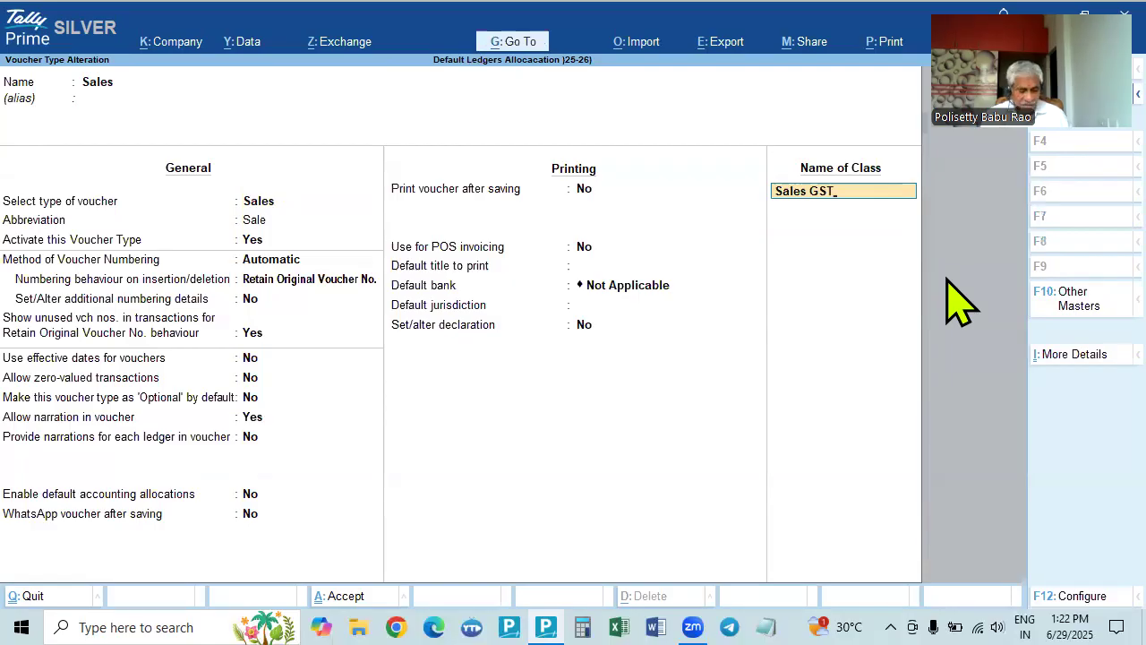
# Set Sales as the default ledger of the Sales GST class at 100% with tax class No, leaving group restrictions empty.
pyautogui.press('Return')
pyautogui.press('Return')
pyautogui.press('Return')
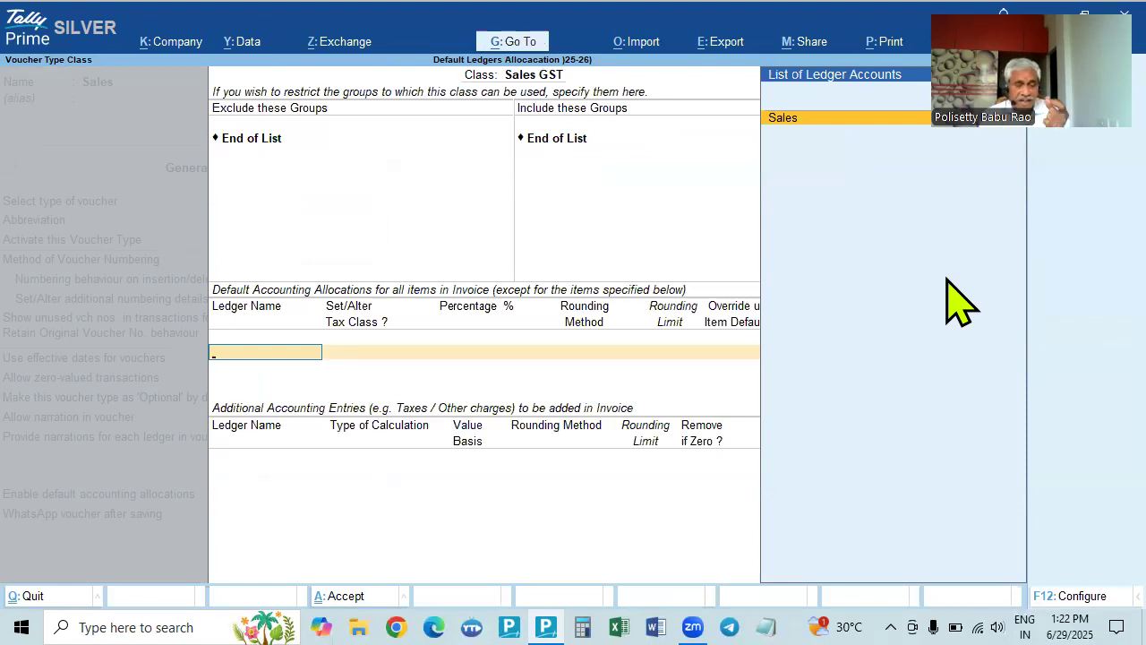
pyautogui.press('Return')
pyautogui.press('Return')
pyautogui.press('Return')
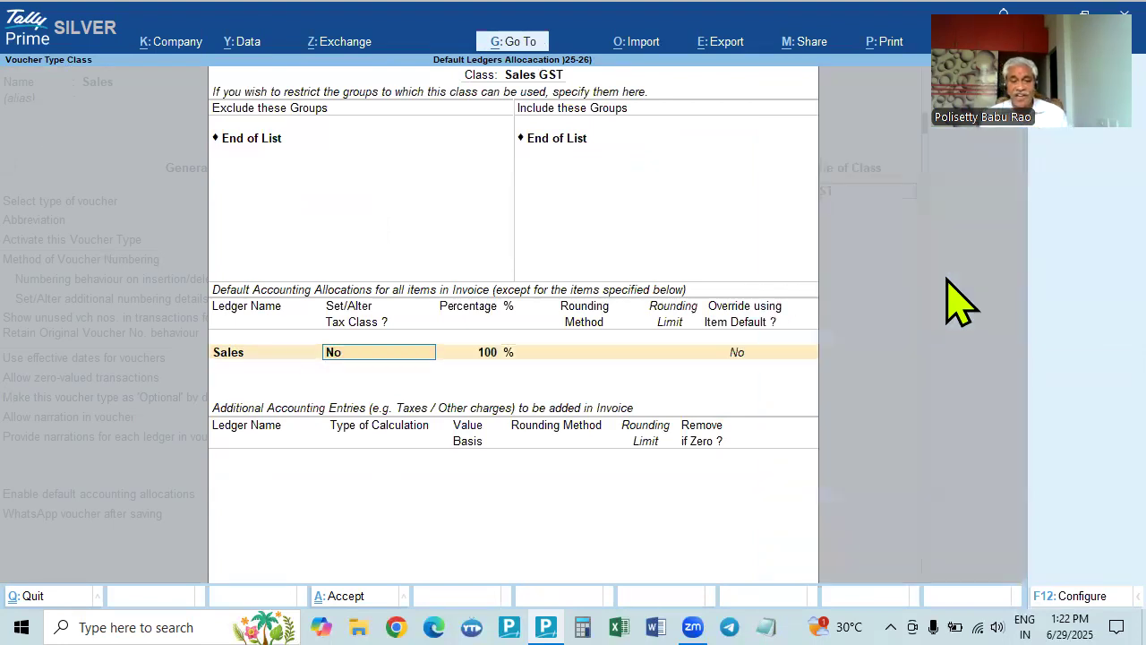
pyautogui.press('Return')
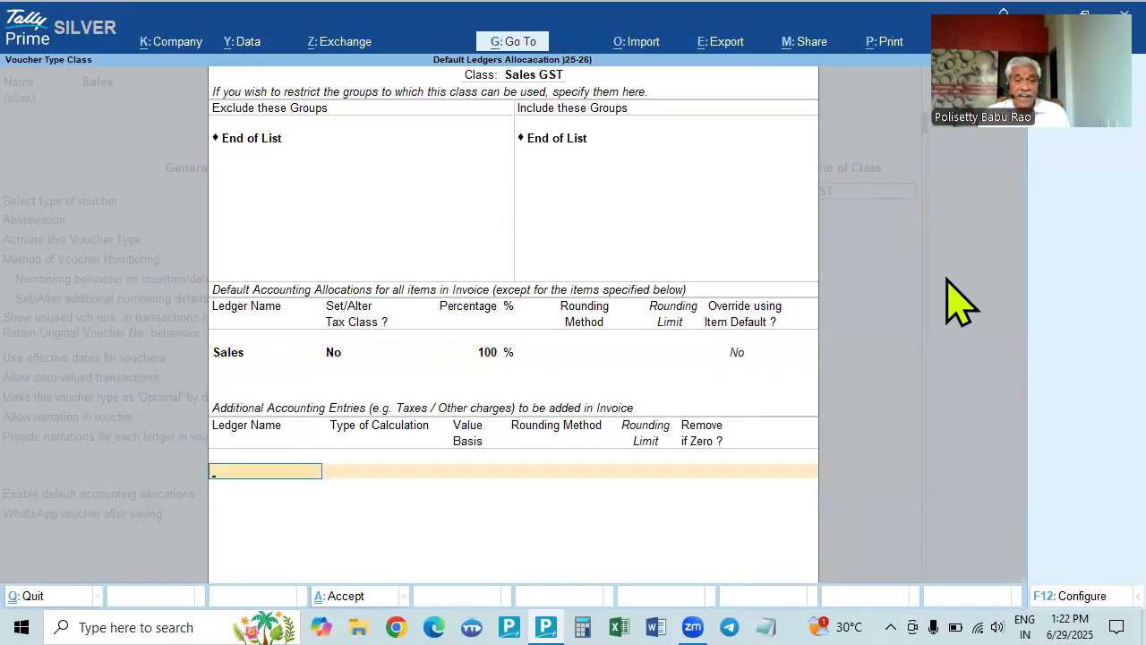
# Add Delivery Charges Collected to the Sales GST class, calculated As User Defined Value and removed if zero.
pyautogui.press('space')
pyautogui.press('Down')
pyautogui.press('Down')
pyautogui.press('Down')
pyautogui.press('Return')
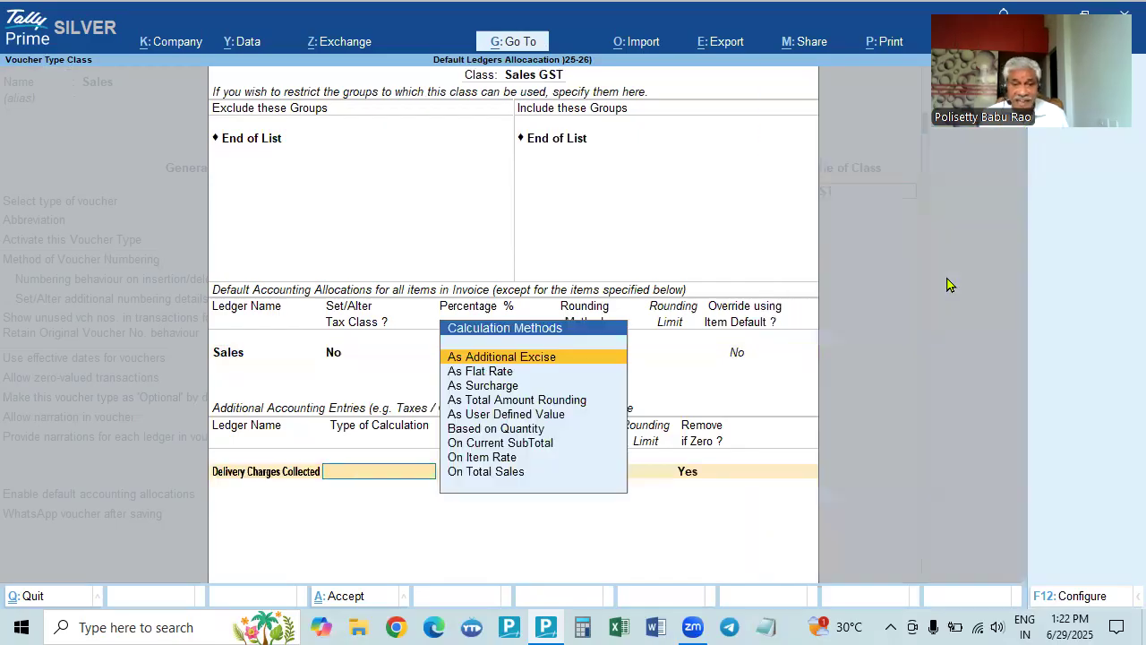
pyautogui.press('Down')
pyautogui.press('Down')
pyautogui.press('Down')
pyautogui.press('Down')
pyautogui.press('Return')
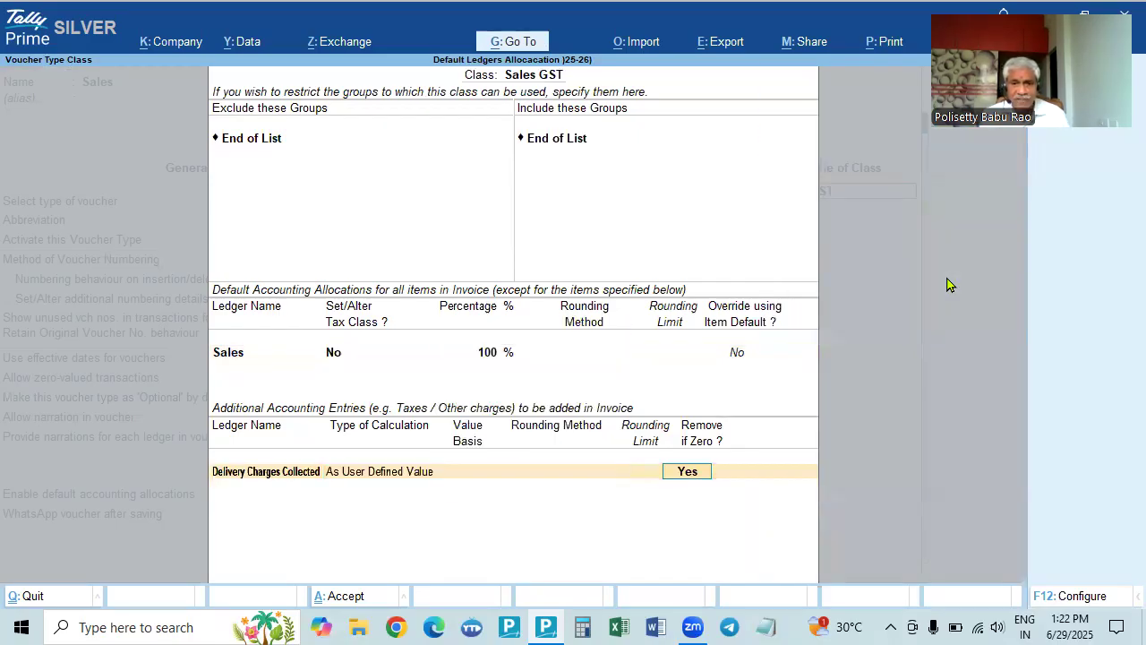
pyautogui.press('Return')
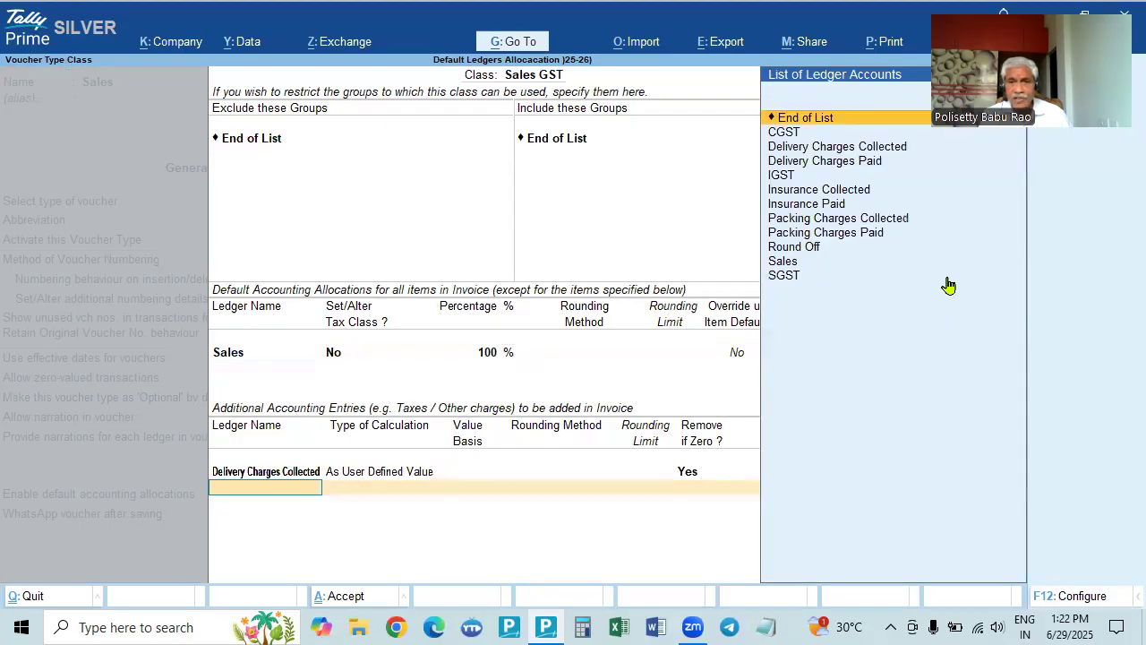
# Add Insurance Collected to the Sales GST class, calculated As User Defined Value and removed if zero.
pyautogui.press('Down')
pyautogui.press('Down')
pyautogui.press('Down')
pyautogui.press('Down')
pyautogui.press('Down')
pyautogui.press('Down')
pyautogui.press('Up')
pyautogui.press('Return')
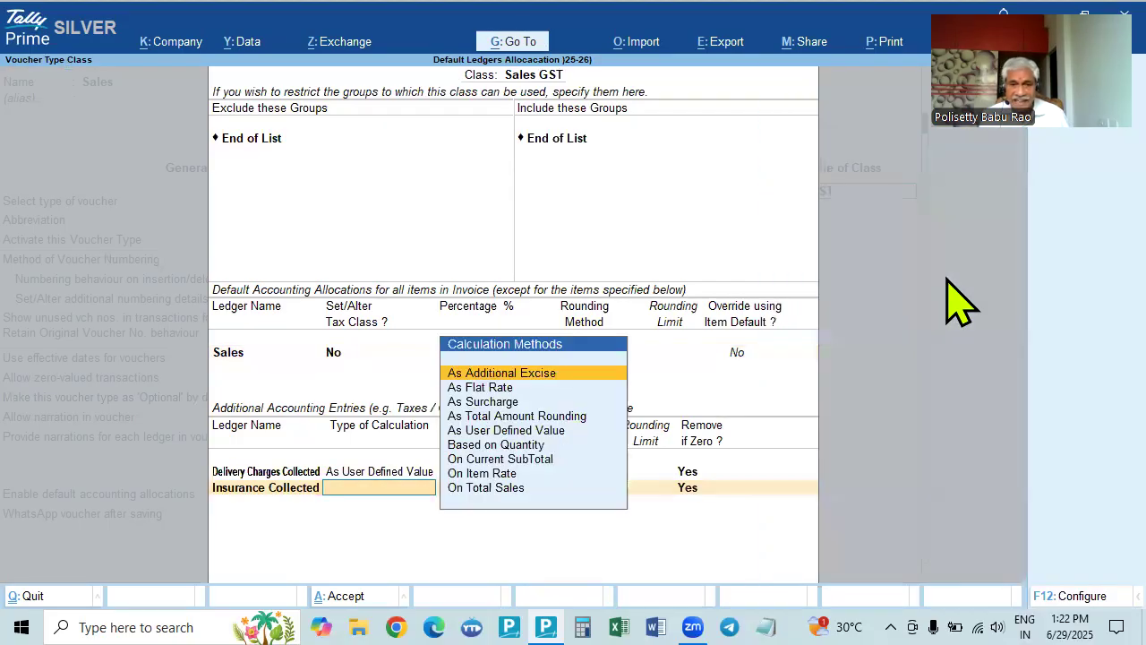
pyautogui.press('Down')
pyautogui.press('Down')
pyautogui.press('Down')
pyautogui.press('Down')
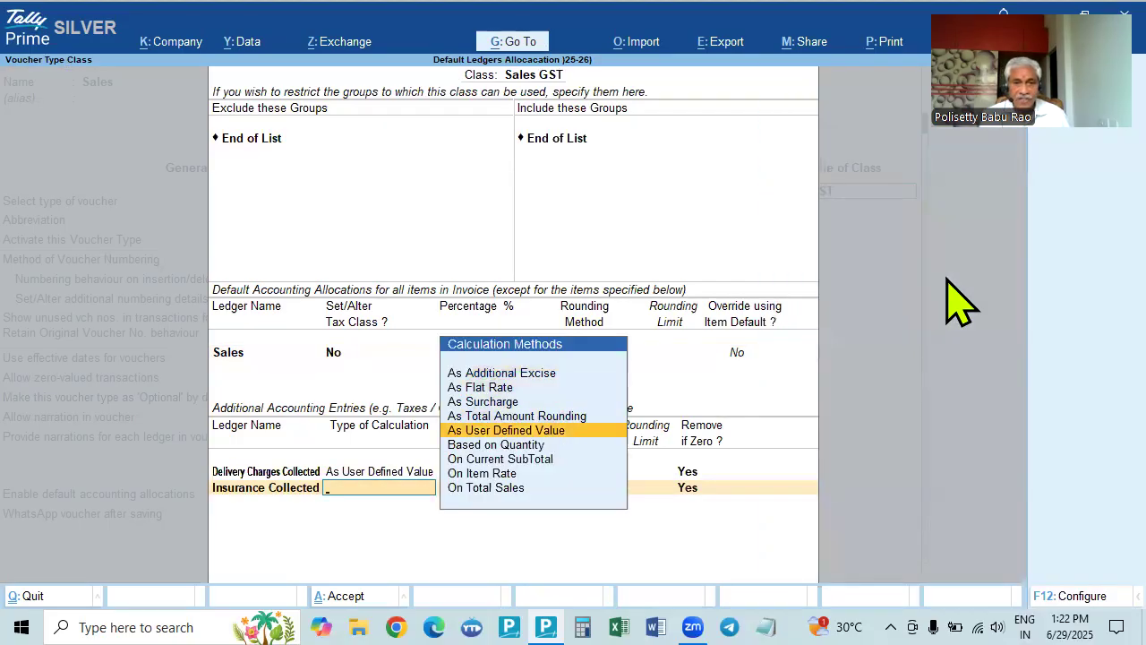
pyautogui.press('Return')
pyautogui.press('Return')
# Add Packing Charges Paid to the Sales GST class, calculated As User Defined Value and removed if zero.
pyautogui.press('Down')
pyautogui.press('Down')
pyautogui.press('Down')
pyautogui.press('Down')
pyautogui.press('Down')
pyautogui.press('Down')
pyautogui.press('Down')
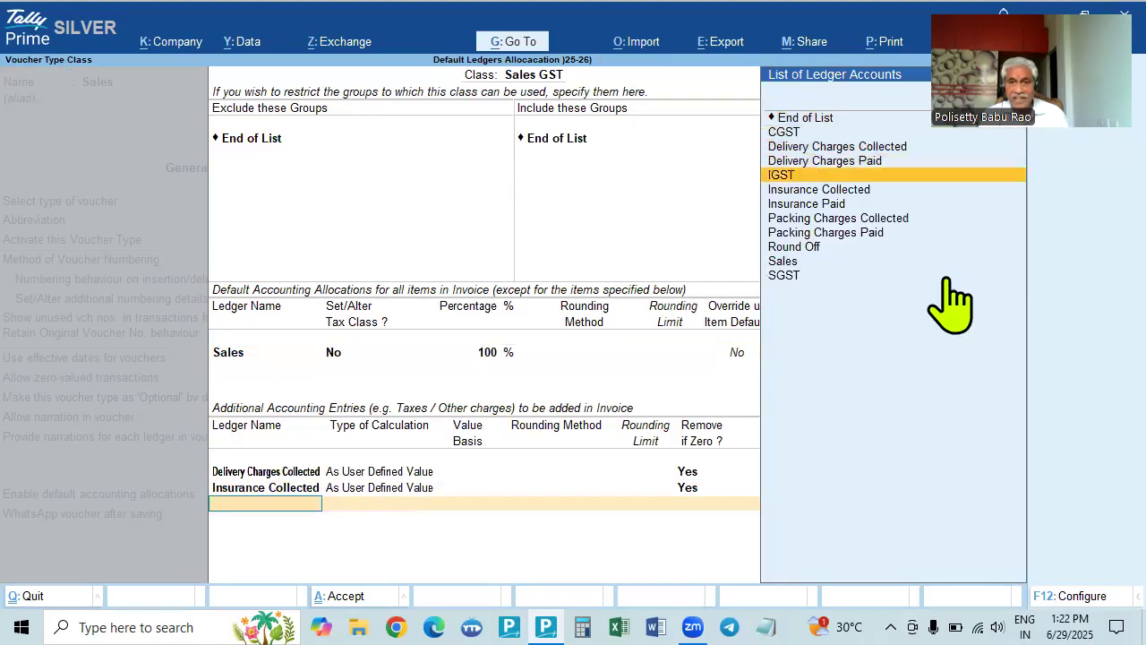
pyautogui.press('Down')
pyautogui.press('Return')
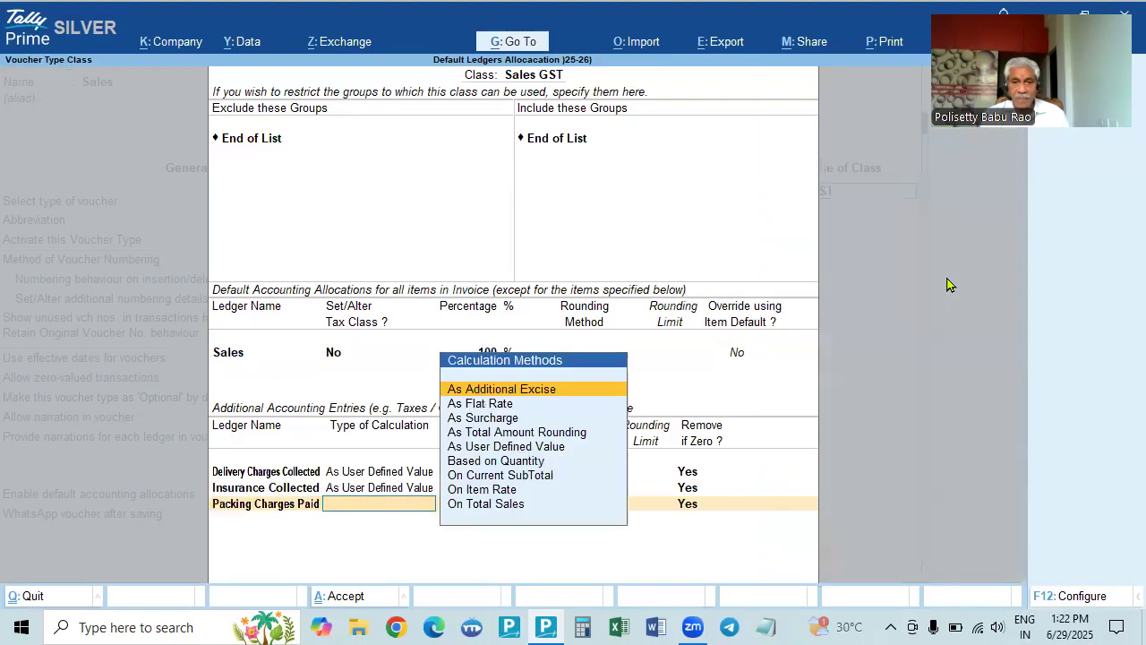
pyautogui.press('Down')
pyautogui.press('Down')
pyautogui.press('Down')
pyautogui.press('Down')
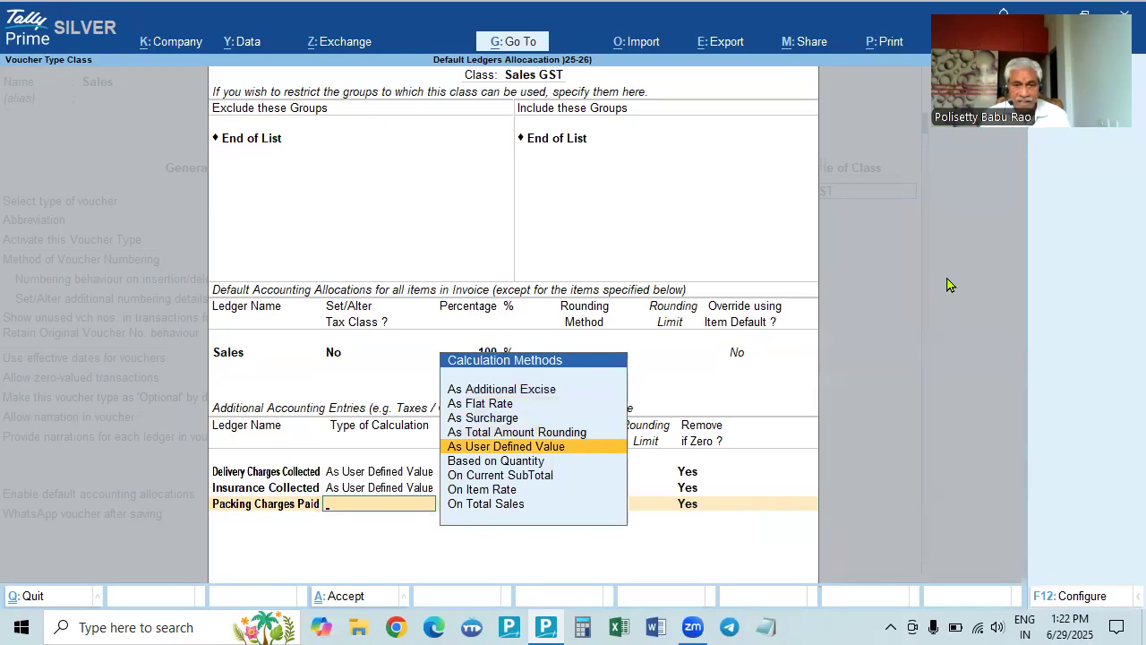
pyautogui.press('Return')
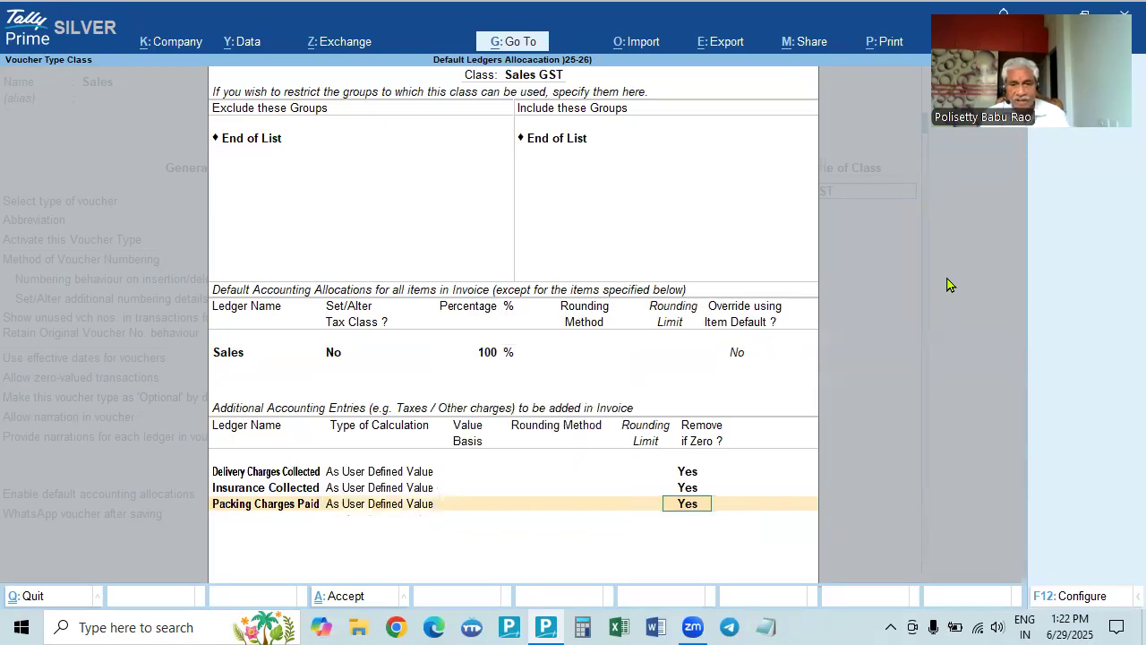
pyautogui.press('Return')
# Add the CGST and SGST tax ledgers to the Sales GST class as additional accounting entries removed if zero.
pyautogui.write('Cgst')
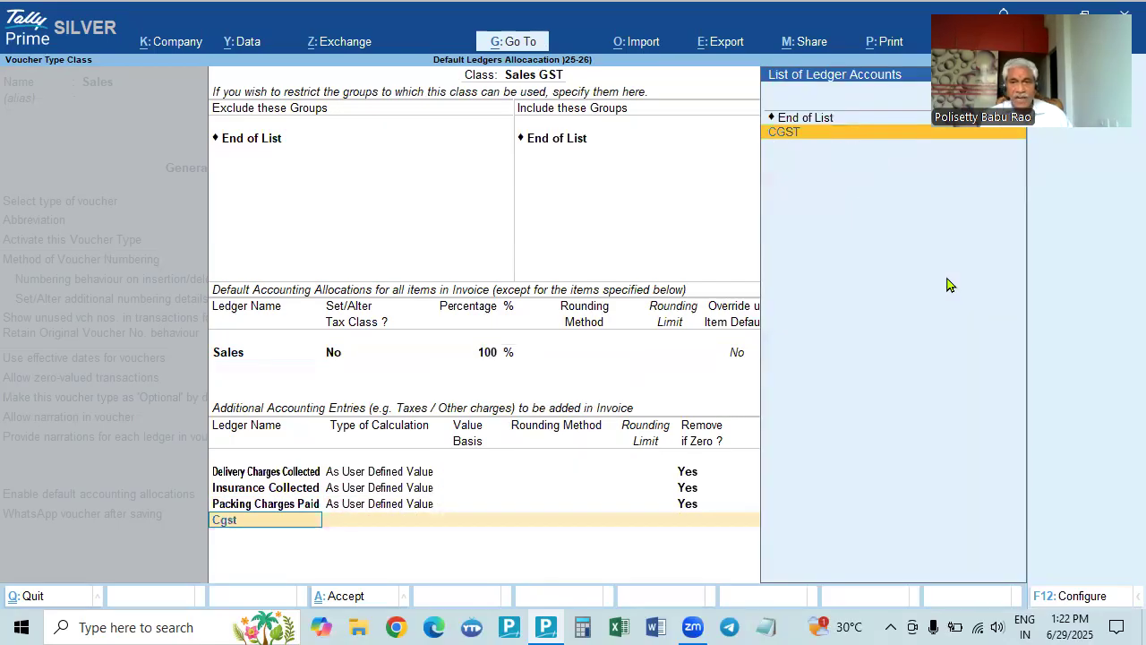
pyautogui.press('Return')
pyautogui.press('Return')
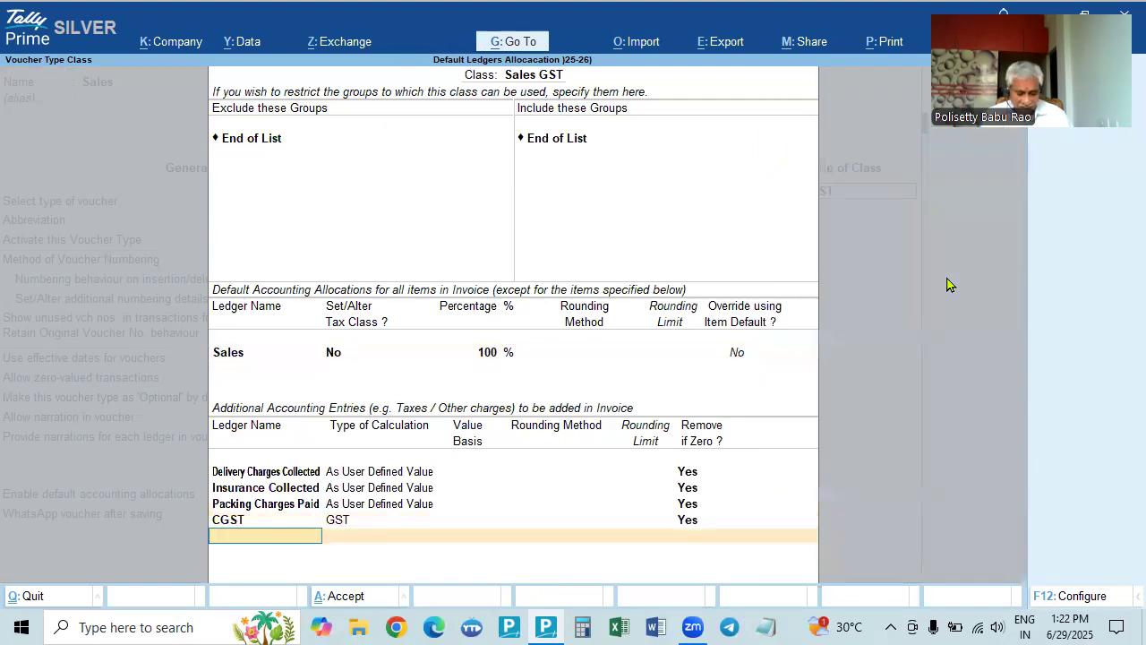
pyautogui.write('sgs')
pyautogui.press('Return')
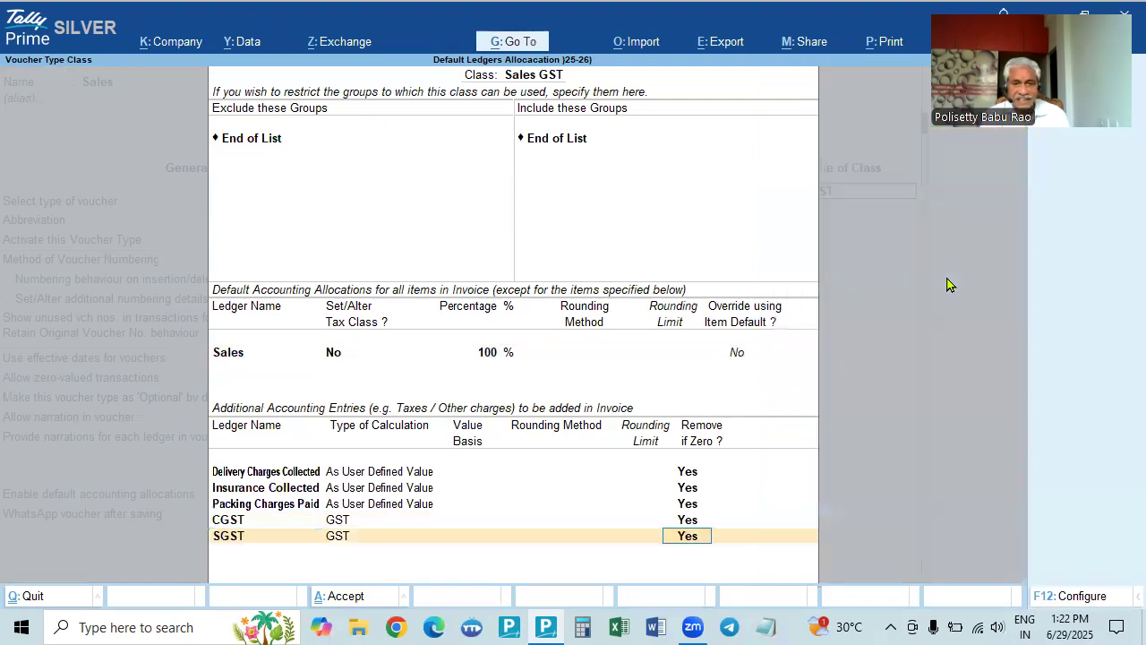
pyautogui.press('Return')
# Add Round Off to the Sales GST class with As Total Amount Rounding, Normal Rounding and limit 1, removed if zero, and finish the class.
pyautogui.write('round')
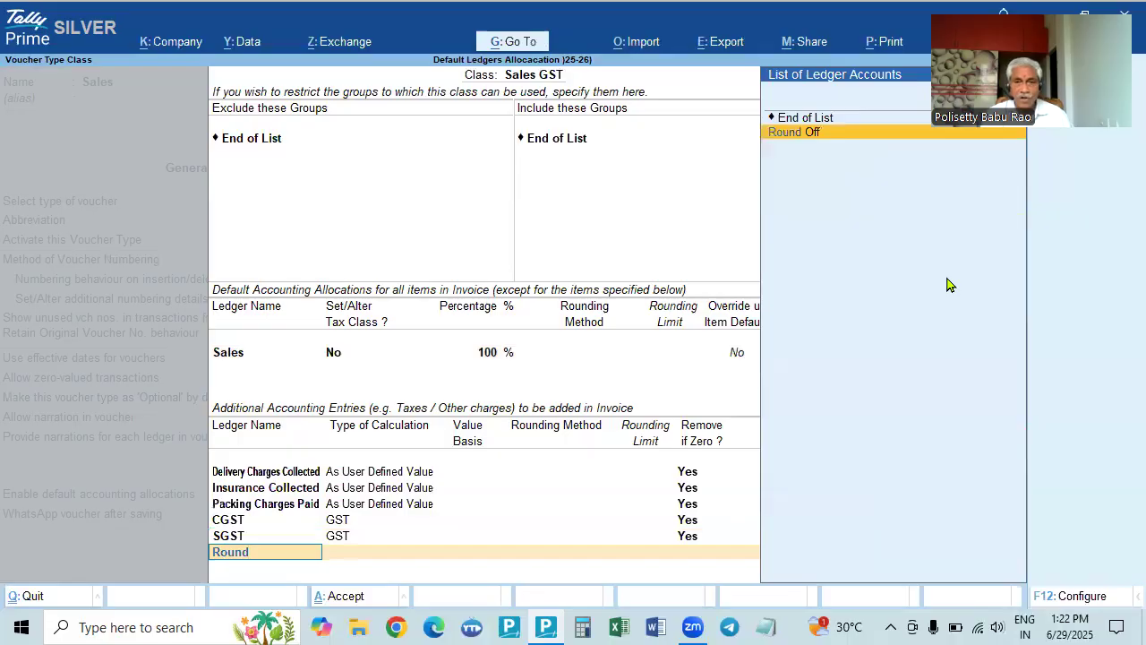
pyautogui.press('Return')
pyautogui.press('Down')
pyautogui.press('Down')
pyautogui.press('Down')
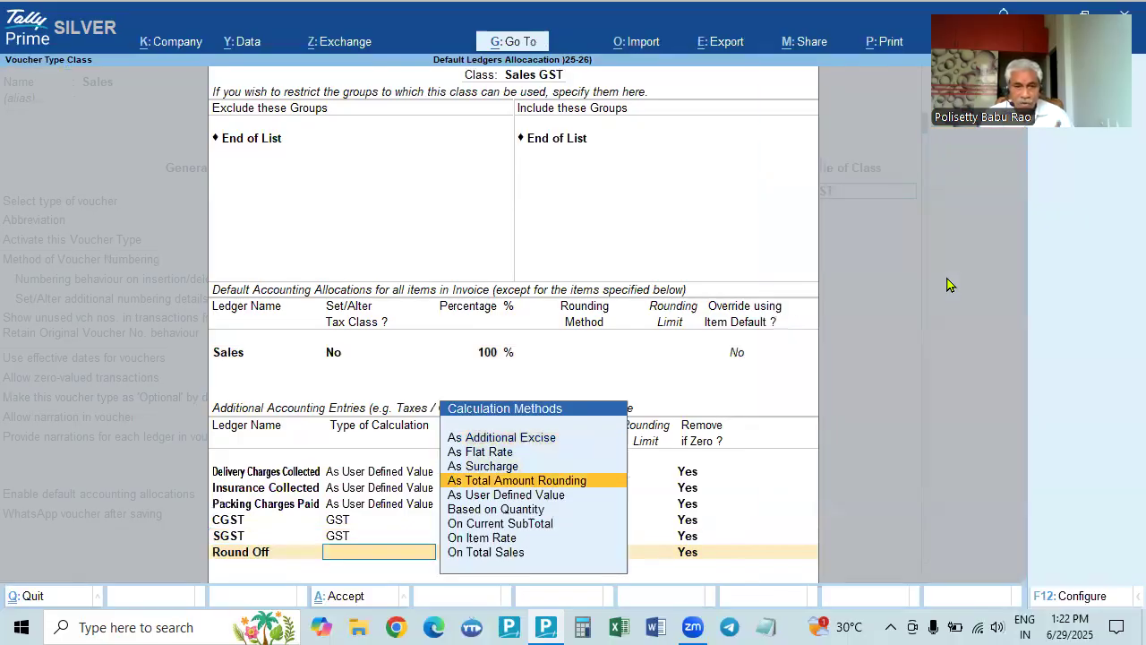
pyautogui.press('Return')
pyautogui.press('Down')
pyautogui.press('Down')
pyautogui.press('Return')
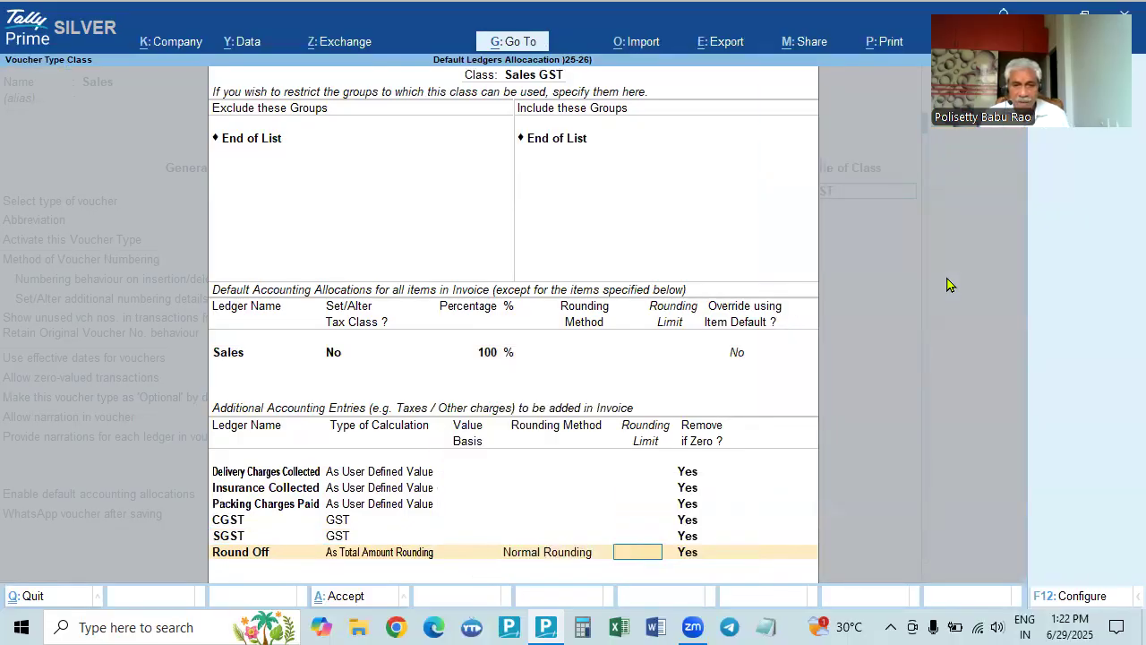
pyautogui.write('1')
pyautogui.press('Return')
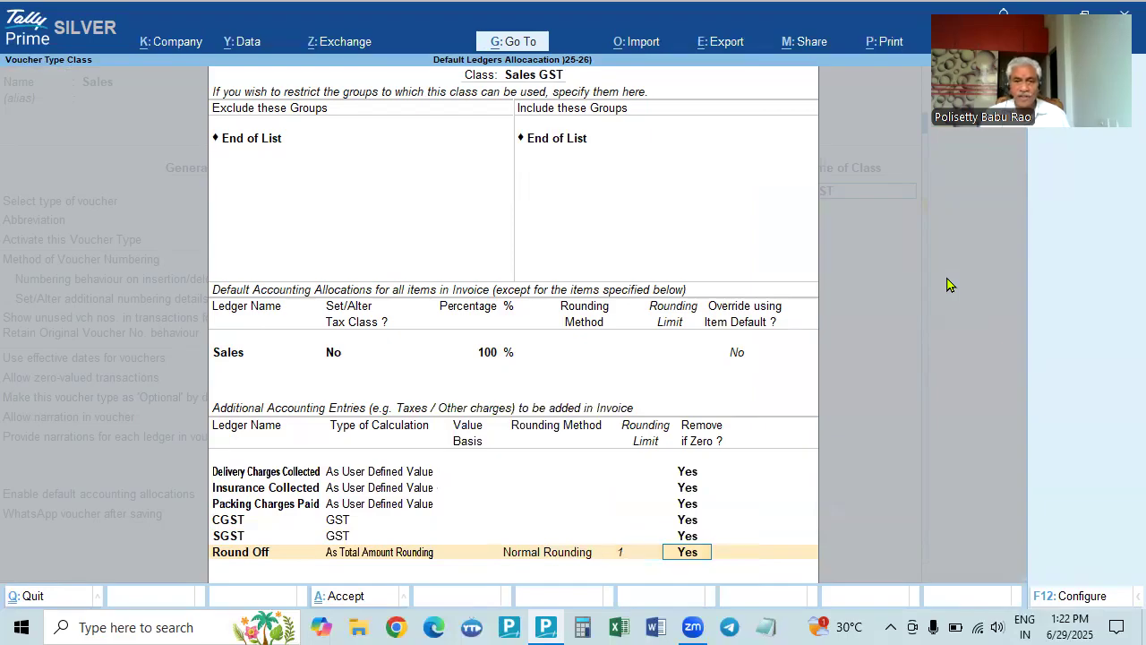
pyautogui.press('Return')
pyautogui.press('Return')
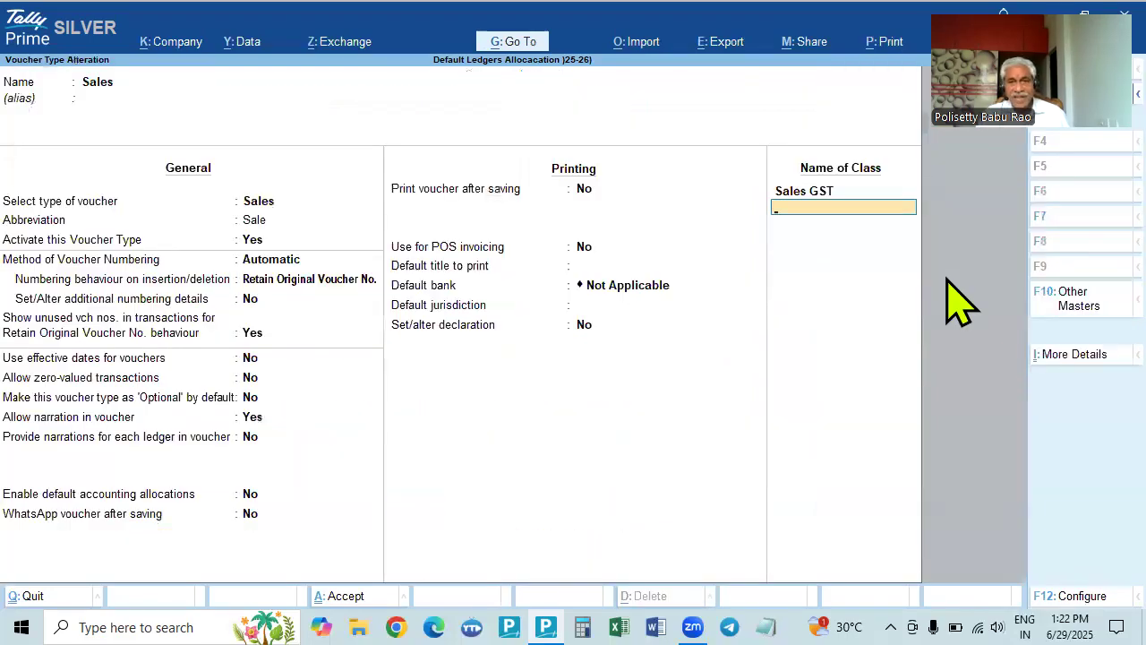
# Add a Sales IGST class to the Sales voucher type without excluding or including any groups.
pyautogui.write('Sales')
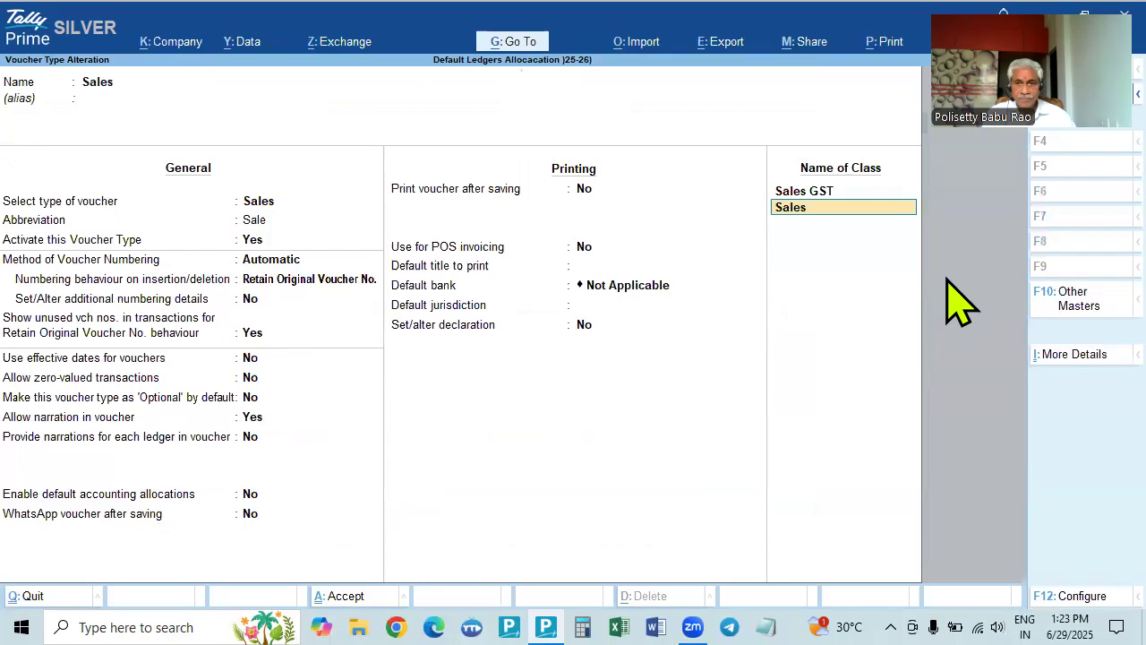
pyautogui.write(' IGST')
pyautogui.press('Return')
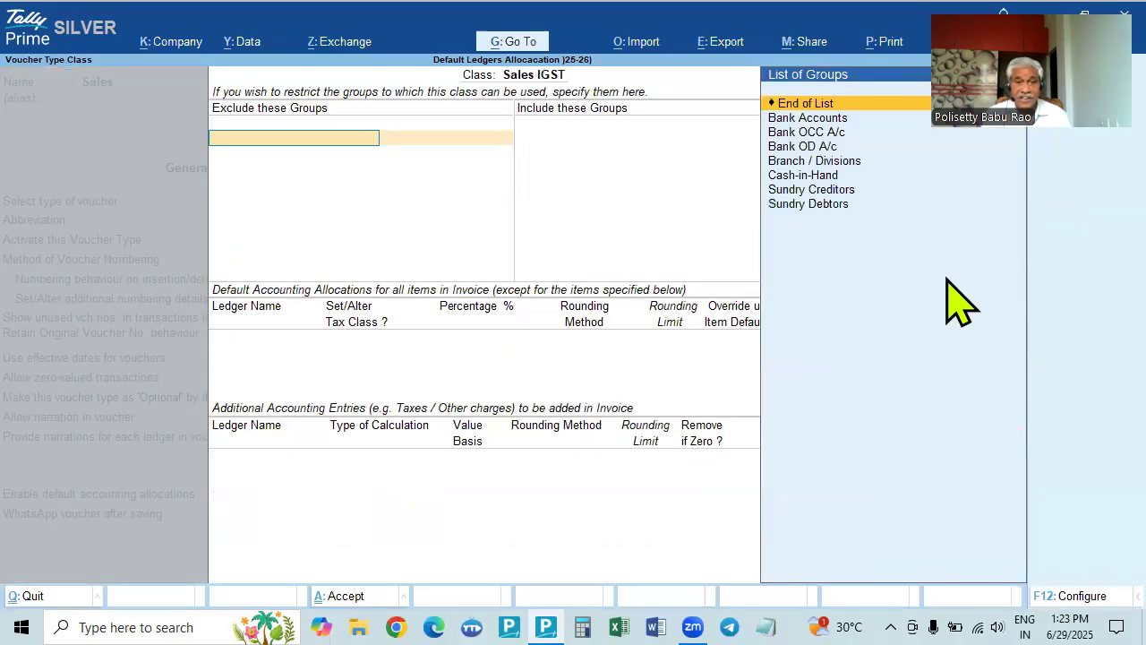
pyautogui.press('Return')
pyautogui.press('Return')
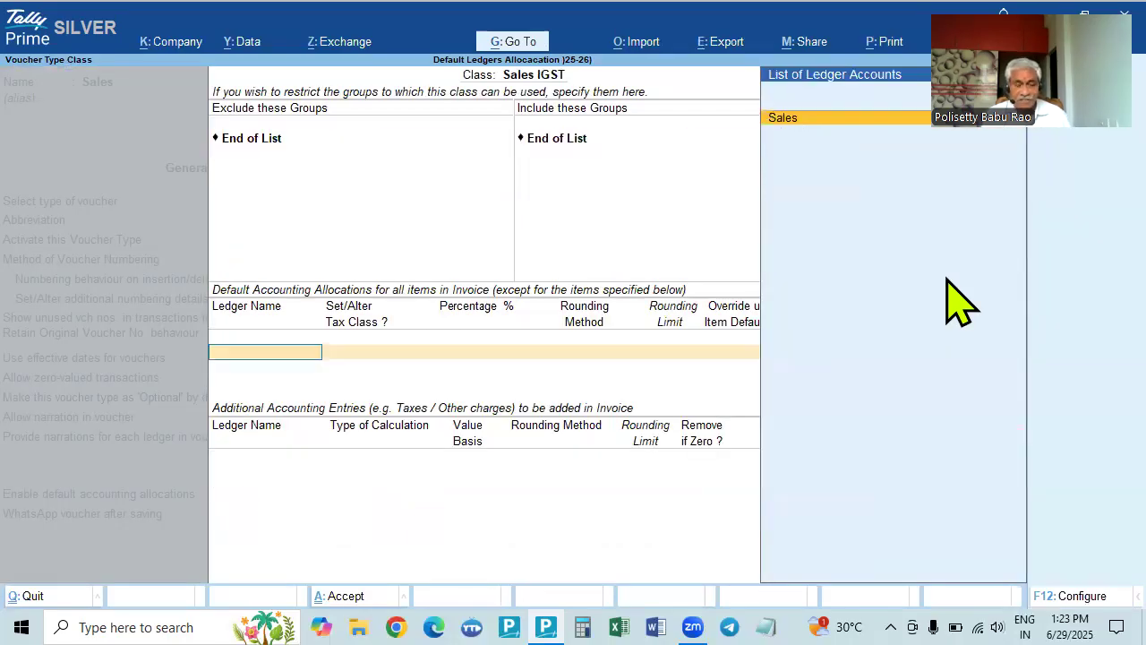
# Allocate all invoice items of the Sales IGST class to the Sales ledger at 100%, leaving the tax class unaltered.
pyautogui.write('S')
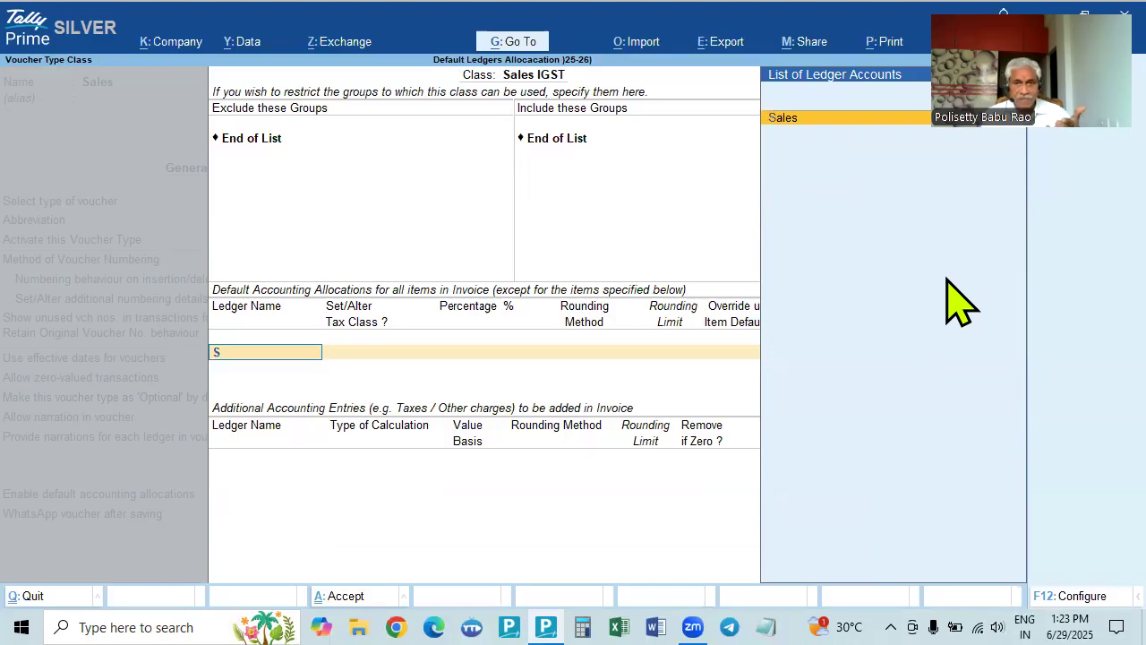
pyautogui.press('Return')
pyautogui.press('Return')
pyautogui.press('Return')
pyautogui.press('Return')
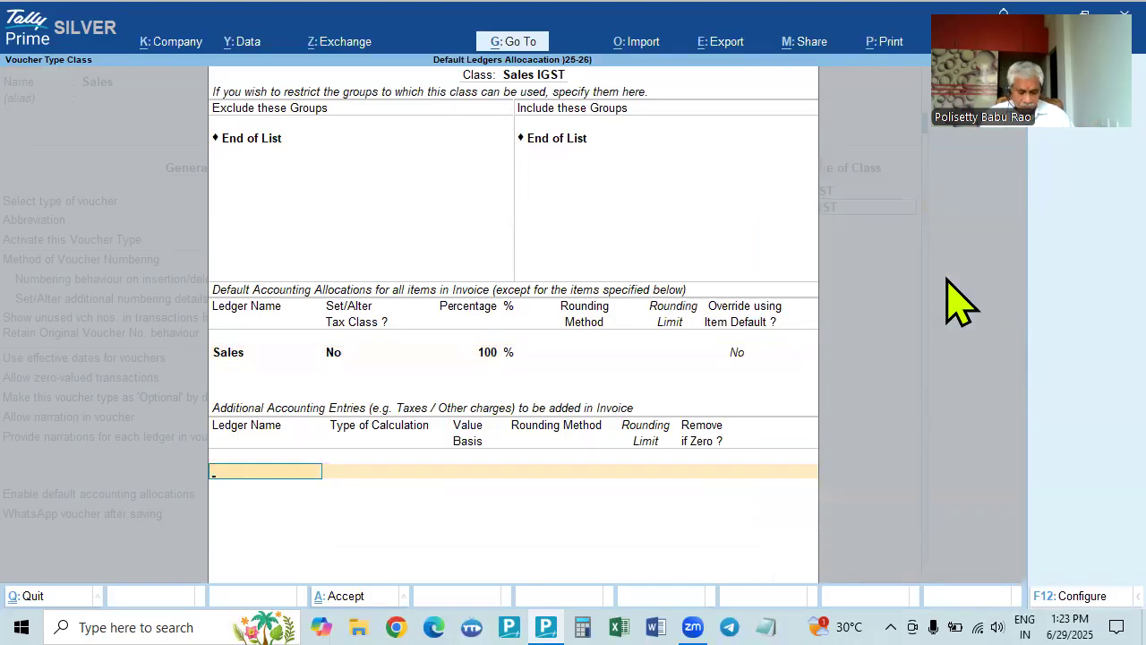
# Add Delivery Charges Collected as an additional accounting entry calculated As User Defined Value.
pyautogui.press('Down')
pyautogui.press('Down')
pyautogui.press('Return')
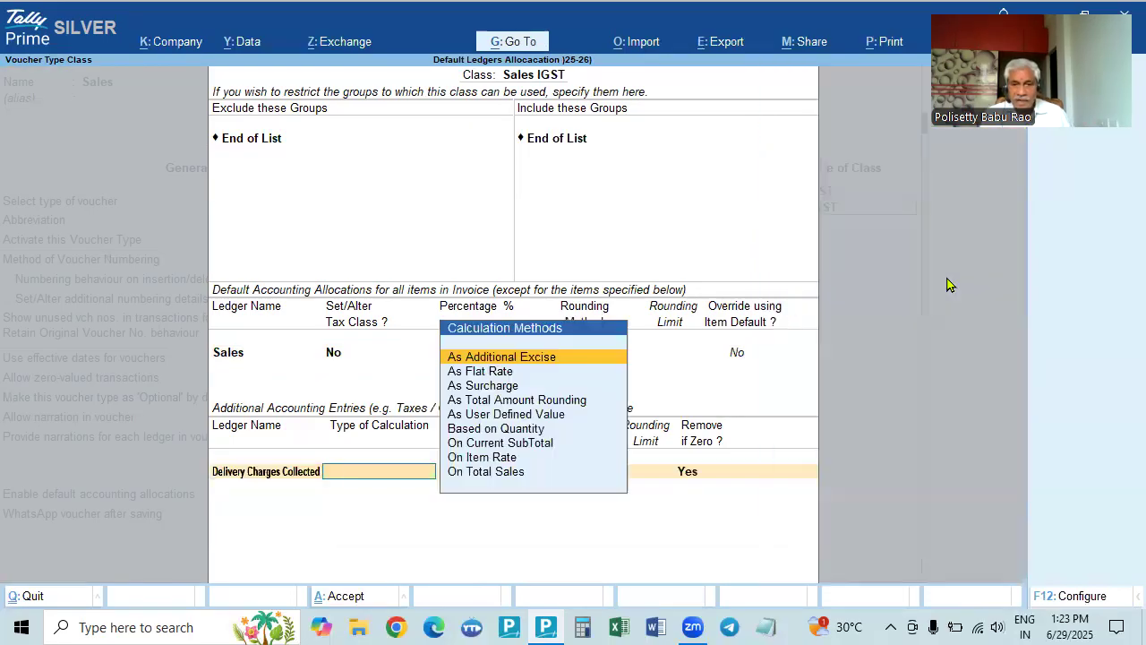
pyautogui.press('Down')
pyautogui.press('Down')
pyautogui.press('Down')
pyautogui.press('Down')
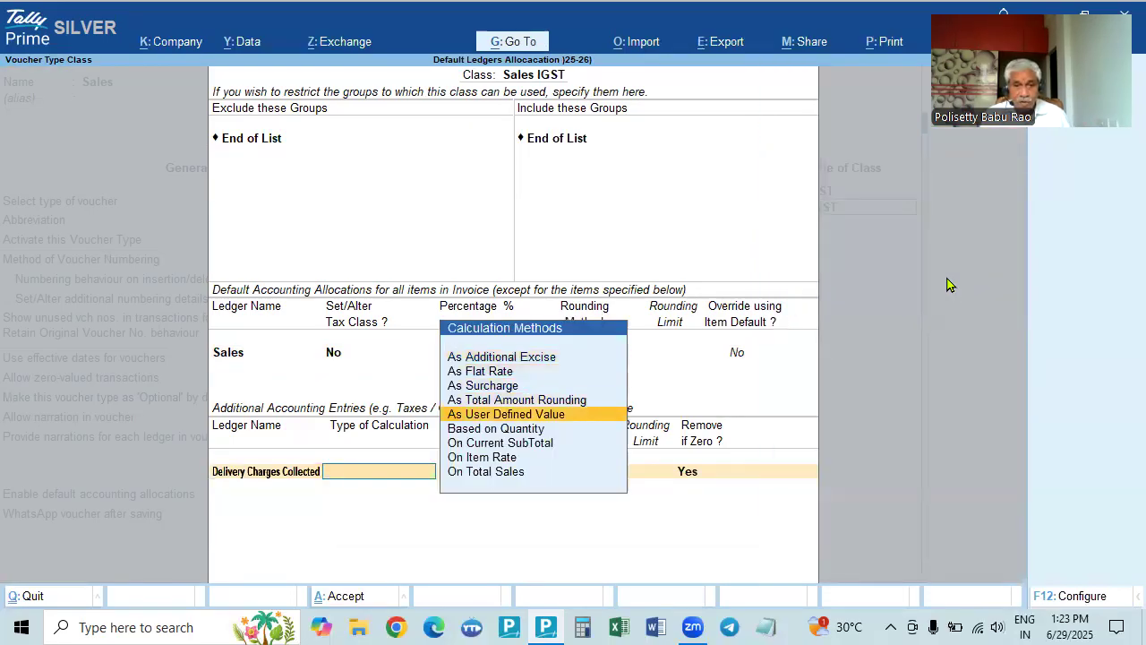
pyautogui.press('Return')
# Add Insurance Collected as the second additional accounting entry, calculated As User Defined Value.
pyautogui.press('Down')
pyautogui.press('Down')
pyautogui.press('Down')
pyautogui.press('Down')
pyautogui.press('Down')
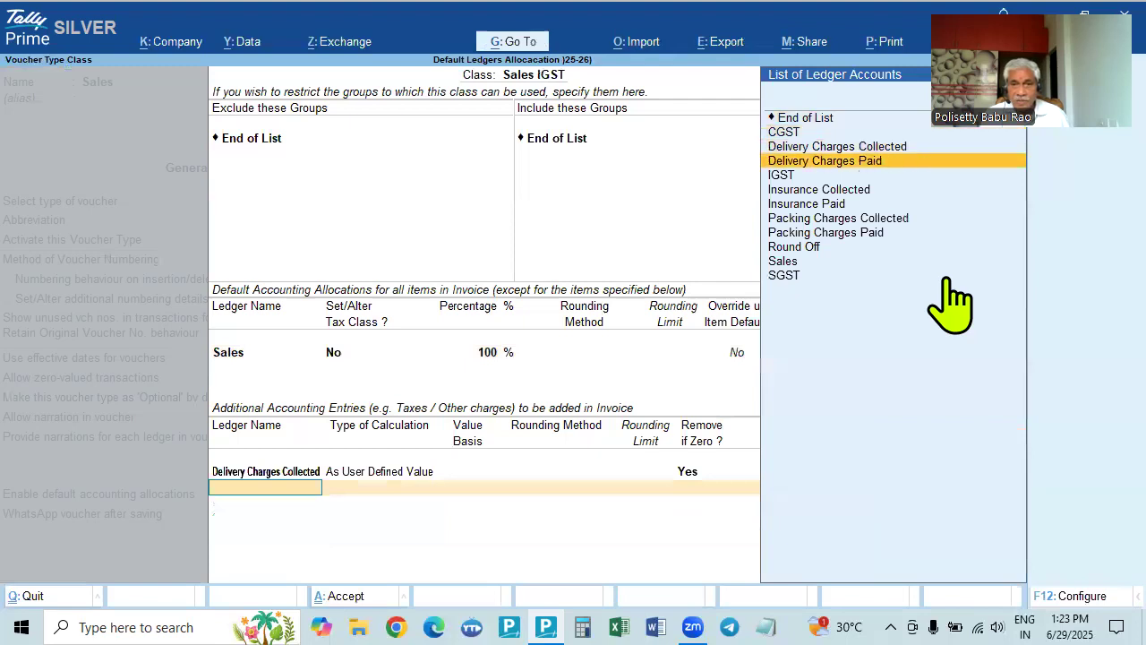
pyautogui.press('Return')
pyautogui.press('Down')
pyautogui.press('Down')
pyautogui.press('Down')
pyautogui.press('Down')
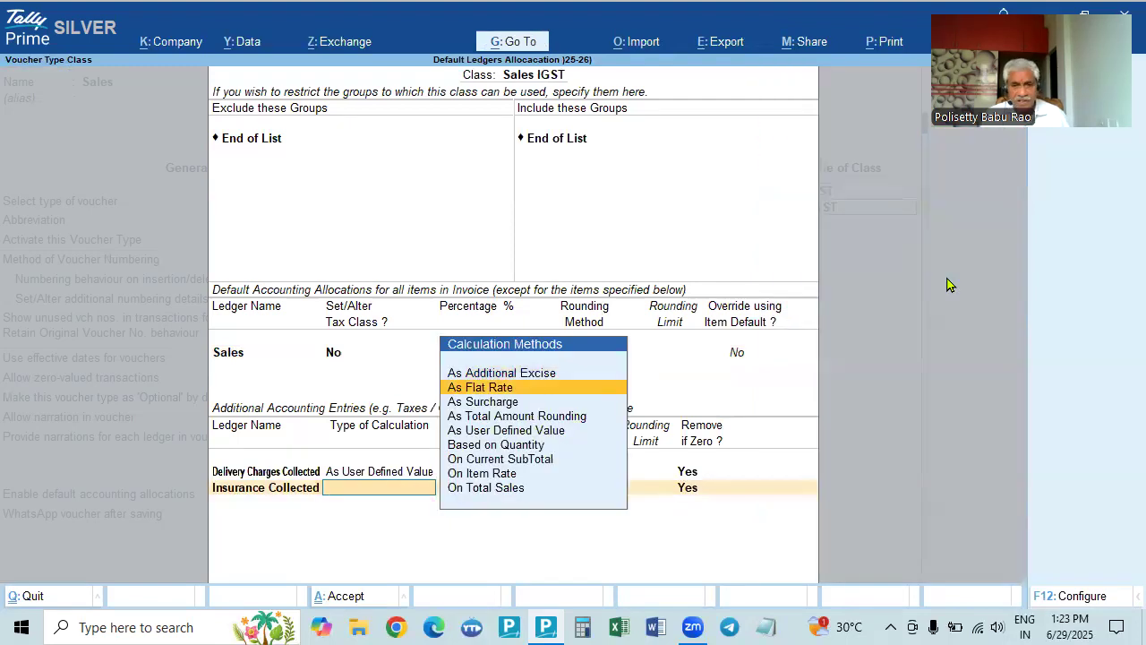
pyautogui.press('Return')
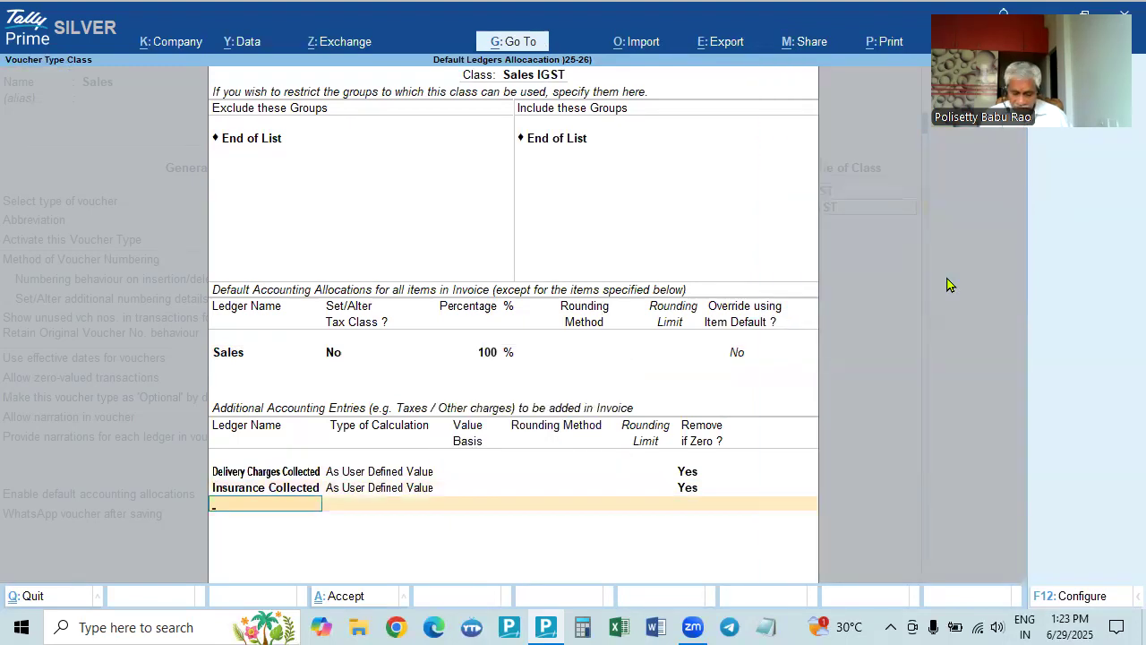
# Add Packing Charges Paid as the third additional accounting entry, calculated As User Defined Value.
pyautogui.press('Down')
pyautogui.press('Down')
pyautogui.press('Down')
pyautogui.press('Down')
pyautogui.press('Down')
pyautogui.press('Down')
pyautogui.press('Down')
pyautogui.press('Down')
pyautogui.press('Return')
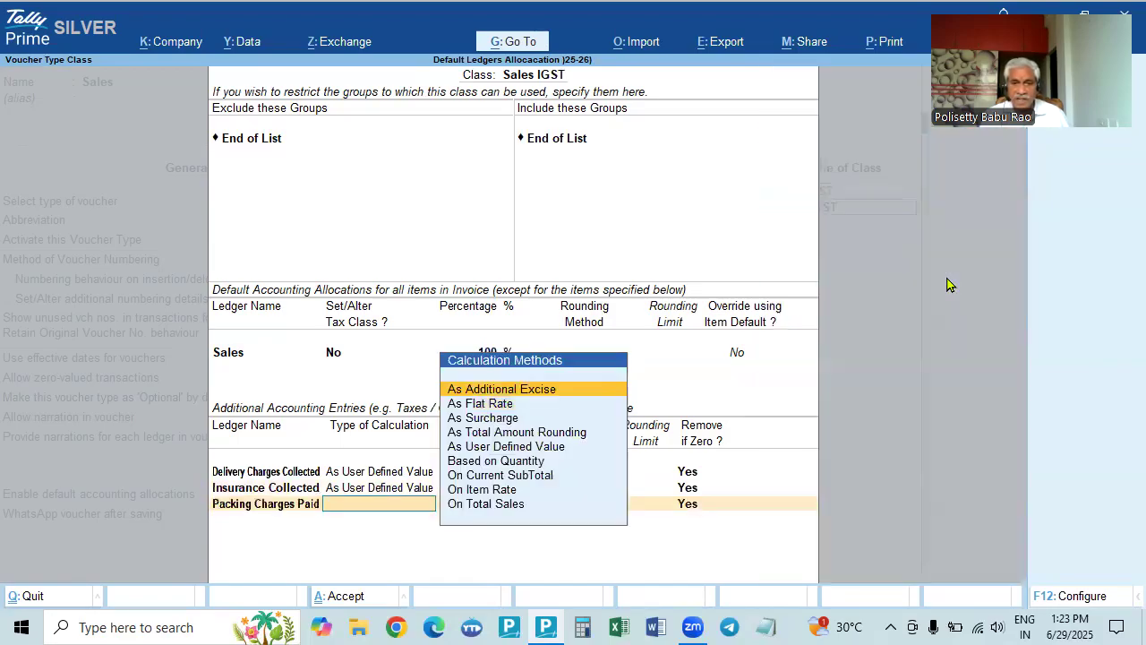
pyautogui.press('Down')
pyautogui.press('Down')
pyautogui.press('Down')
pyautogui.press('Down')
pyautogui.press('Down')
pyautogui.press('Up')
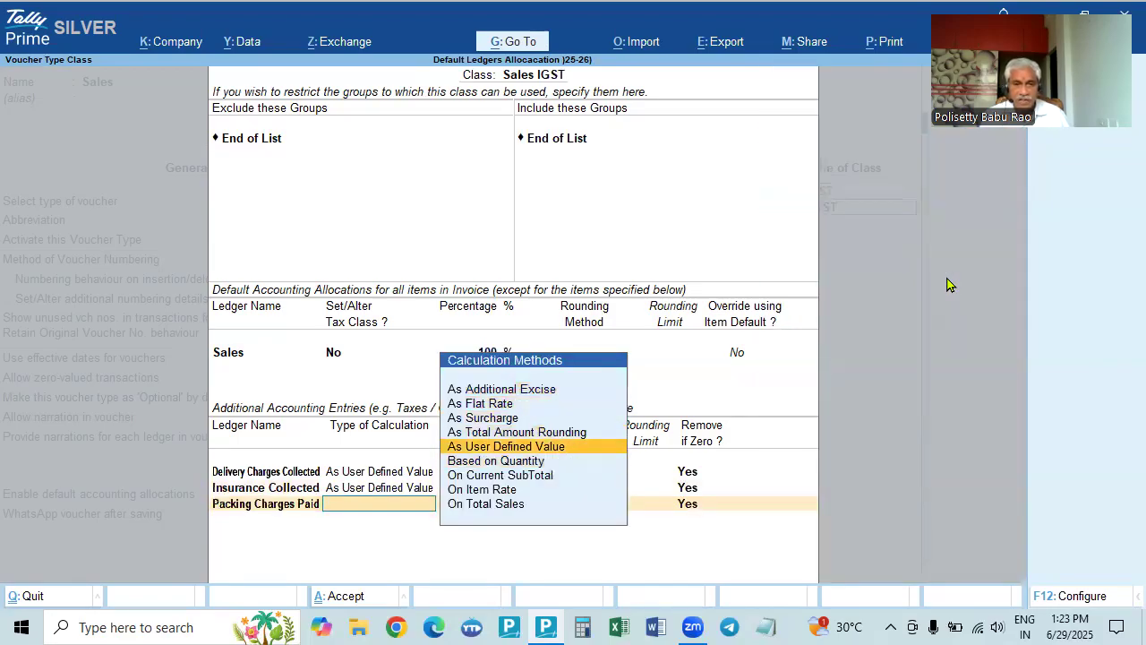
pyautogui.press('Return')
pyautogui.press('Return')
# Add the IGST ledger and a Round Off entry calculated As Total Amount Rounding to the additional accounting entries.
pyautogui.write('igst')
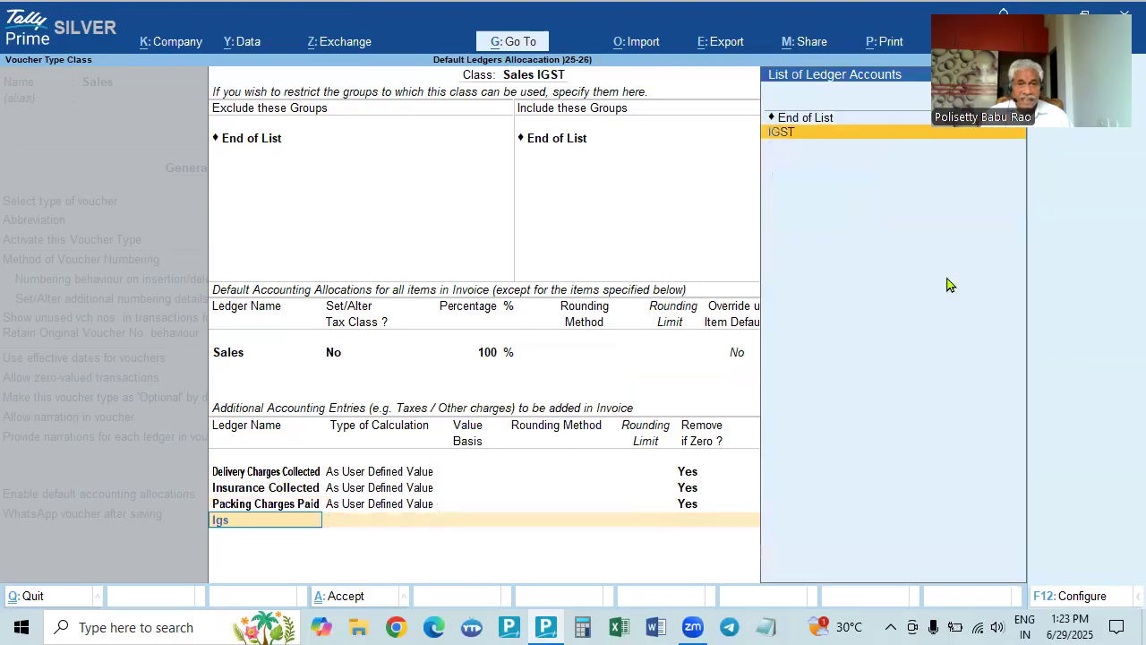
pyautogui.press('Return')
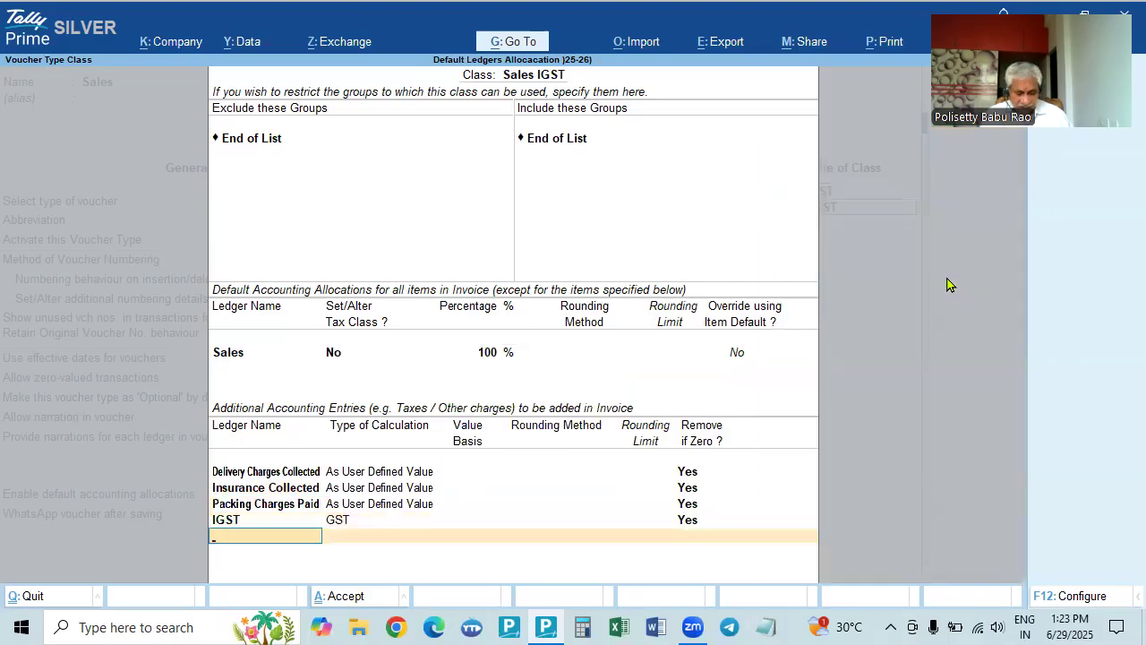
pyautogui.write('rou')
pyautogui.press('Return')
pyautogui.press('Down')
pyautogui.press('Down')
pyautogui.press('Down')
pyautogui.press('Return')
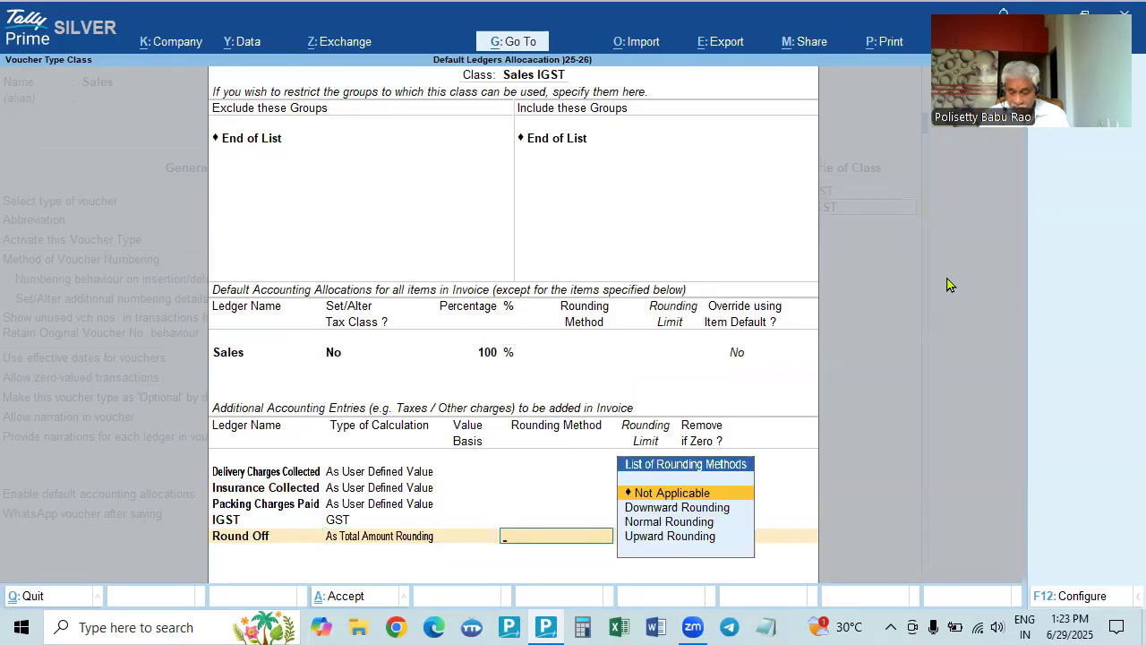
# Set the Round Off entry to Normal Rounding with a limit of 1, and save the class and the Sales voucher type.
pyautogui.press('Down')
pyautogui.press('Down')
pyautogui.press('Return')
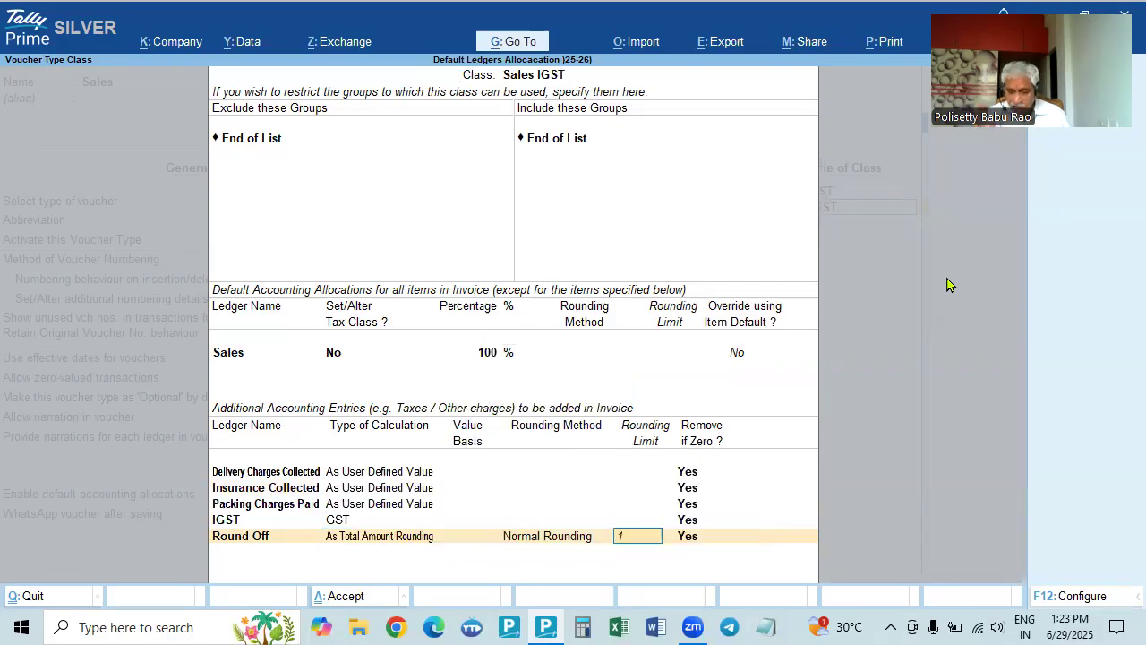
pyautogui.write('1')
pyautogui.press('Return')
pyautogui.press('Return')
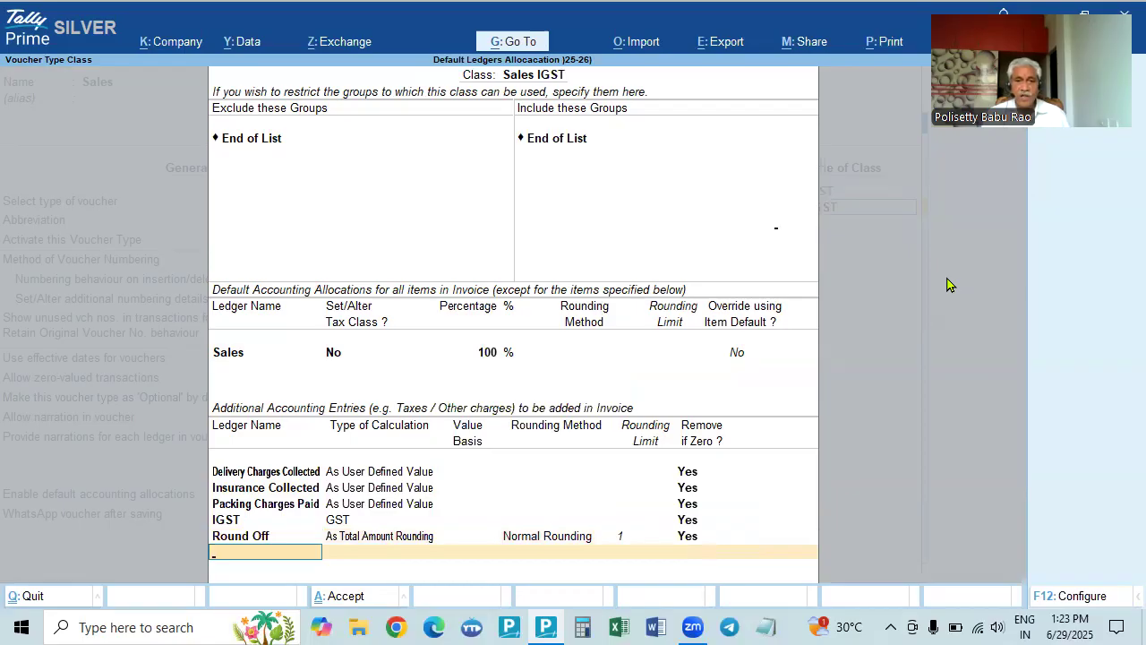
pyautogui.press('Return')
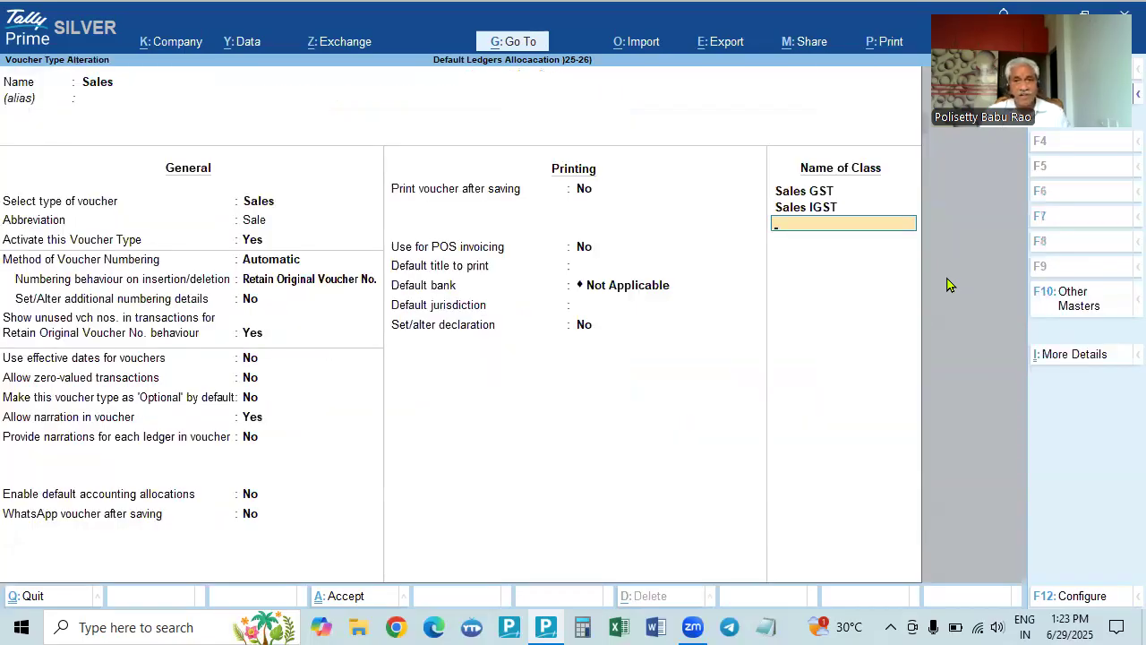
pyautogui.press('Return')
pyautogui.press('Return')
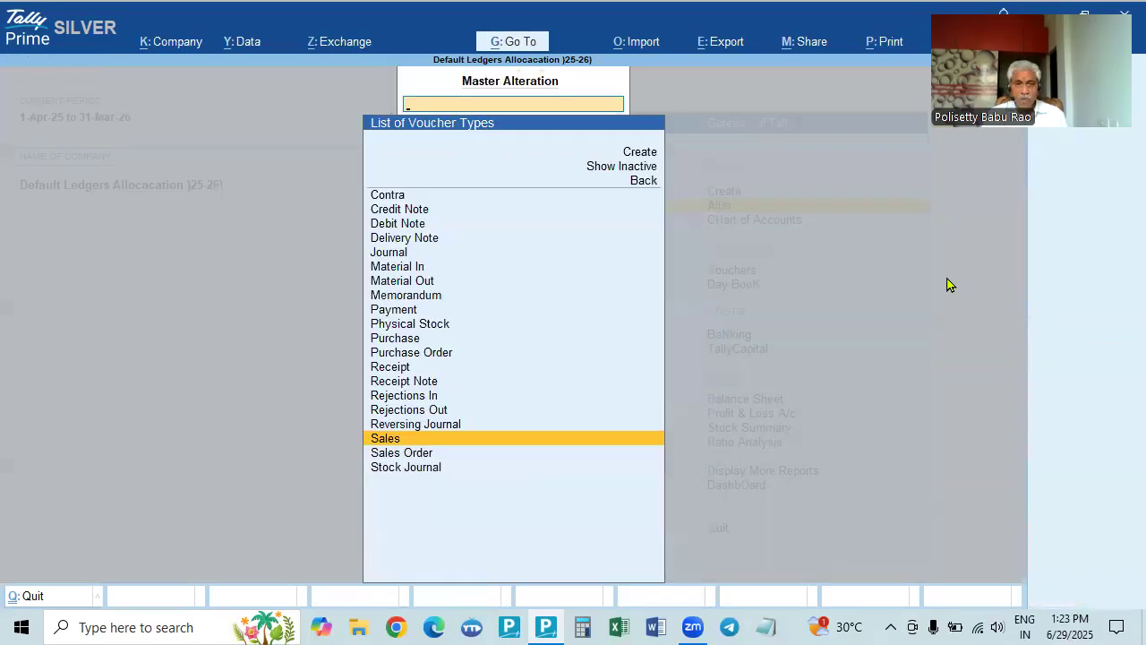
# Leave master alteration and open voucher entry from the Gateway of Tally.
pyautogui.press('Up')
pyautogui.press('Up')
pyautogui.press('Up')
pyautogui.press('Up')
pyautogui.press('Up')
pyautogui.press('Up')
pyautogui.press('Escape')
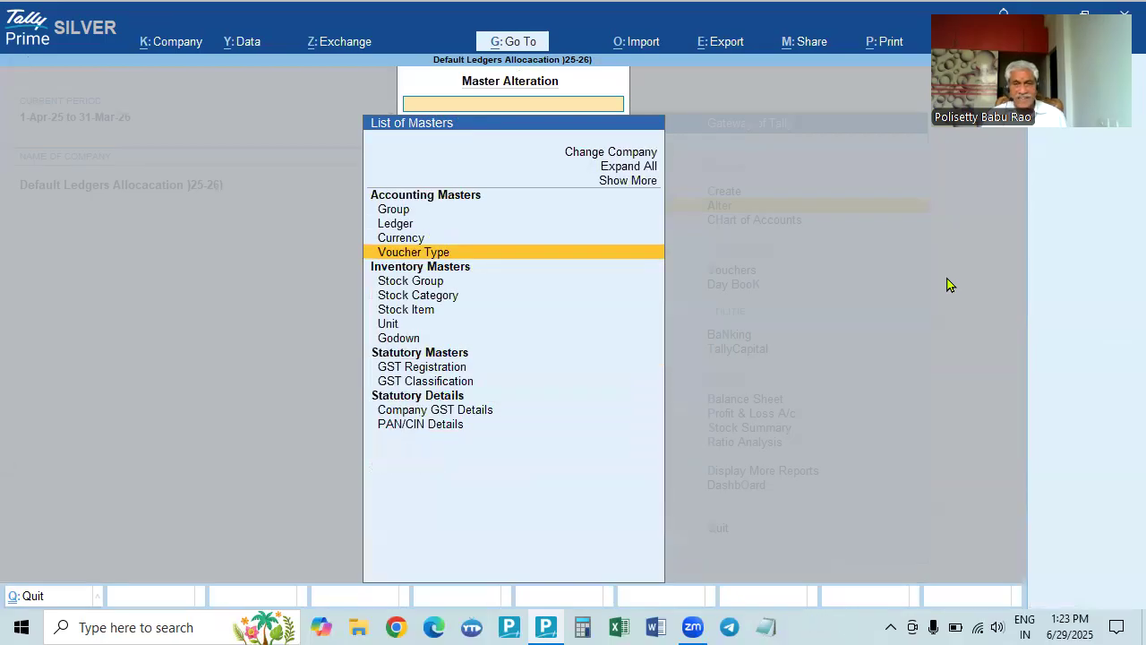
pyautogui.press('Escape')
pyautogui.press('Down')
pyautogui.press('Down')
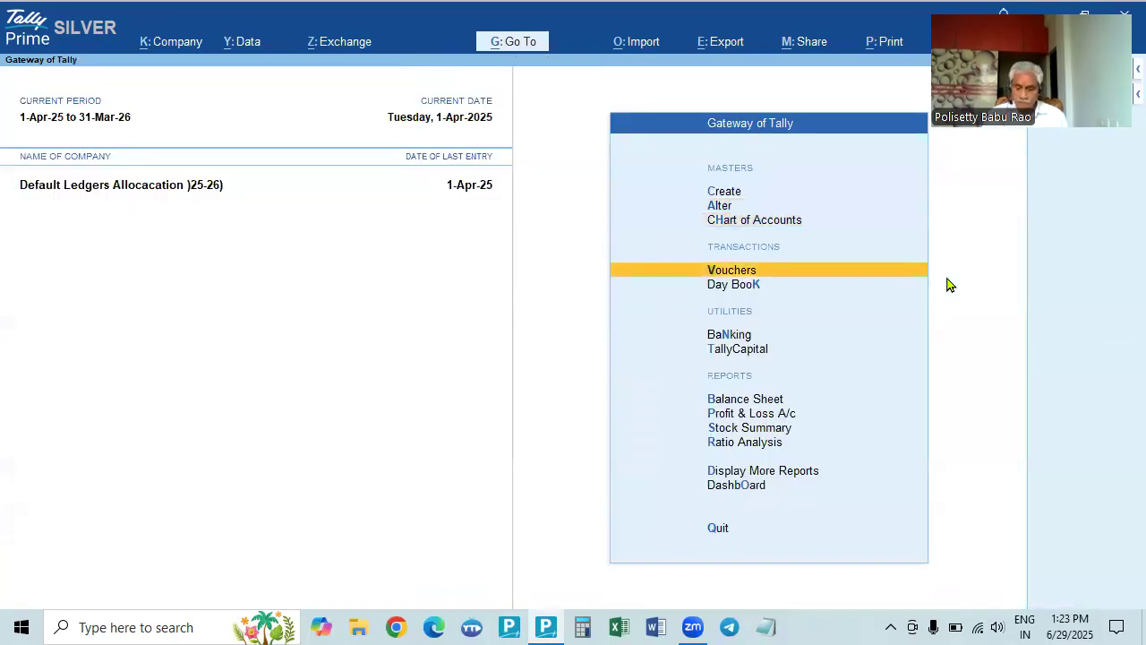
pyautogui.press('Return')
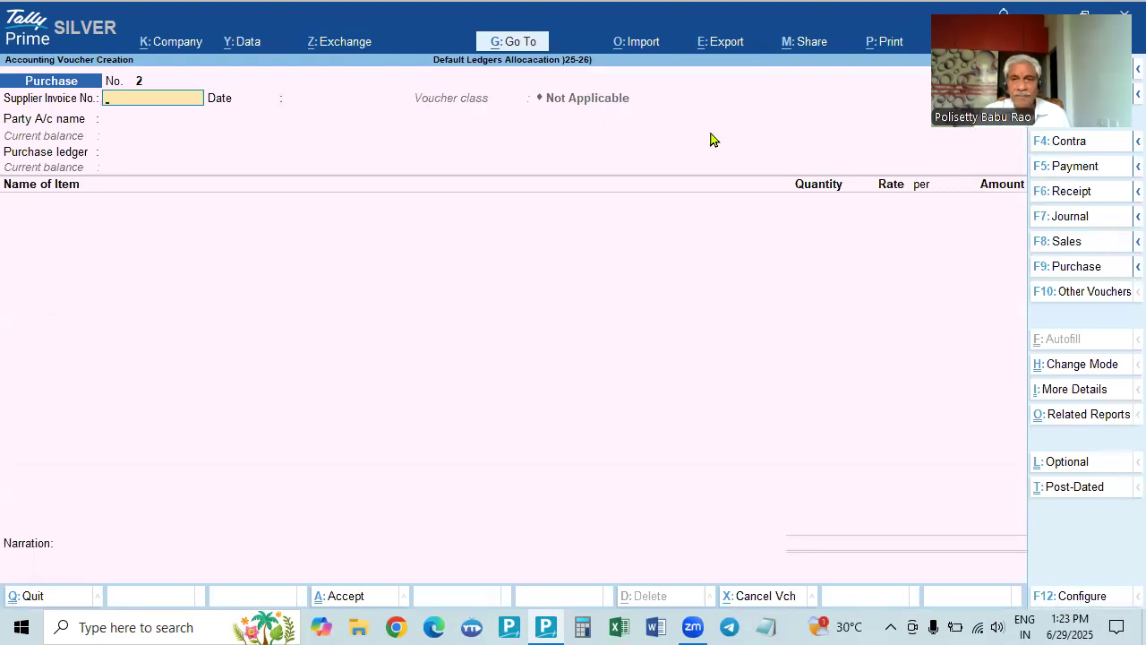
# Set the purchase voucher's date to 2-4-2025.
pyautogui.click(603, 240)
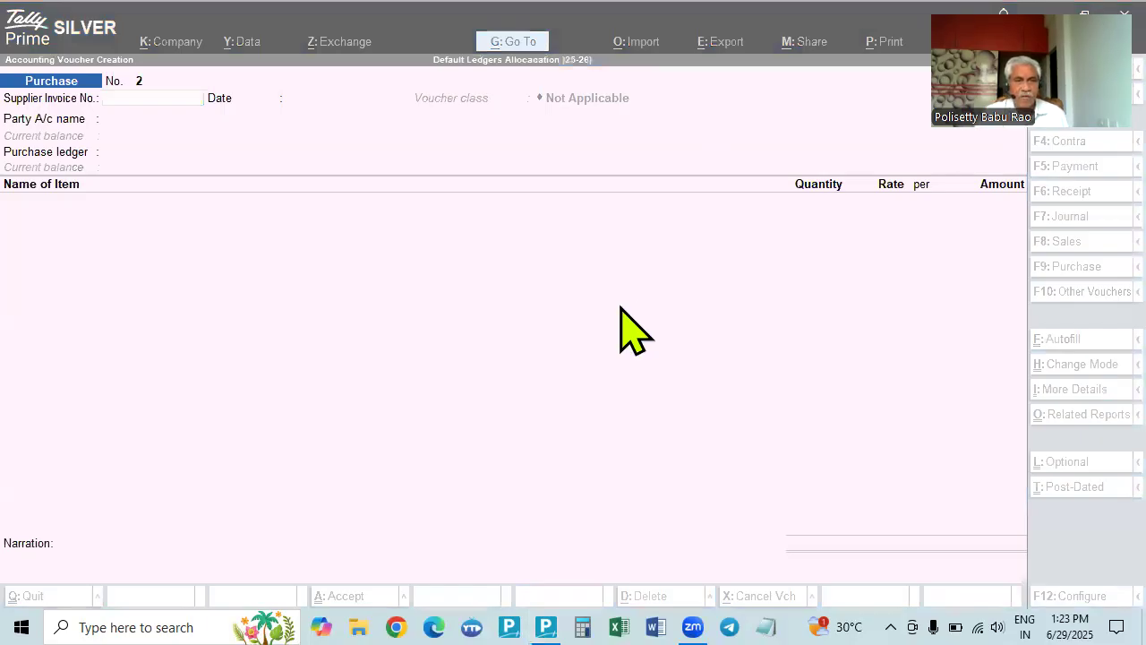
pyautogui.click(619, 307)
pyautogui.press('F2')
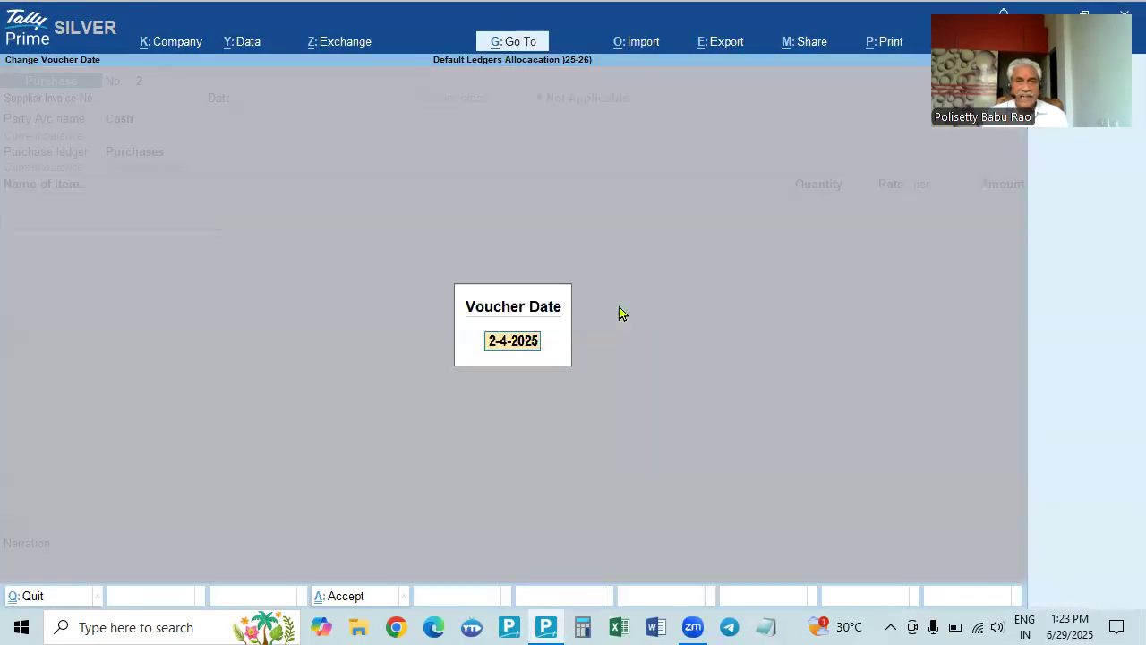
pyautogui.press('Return')
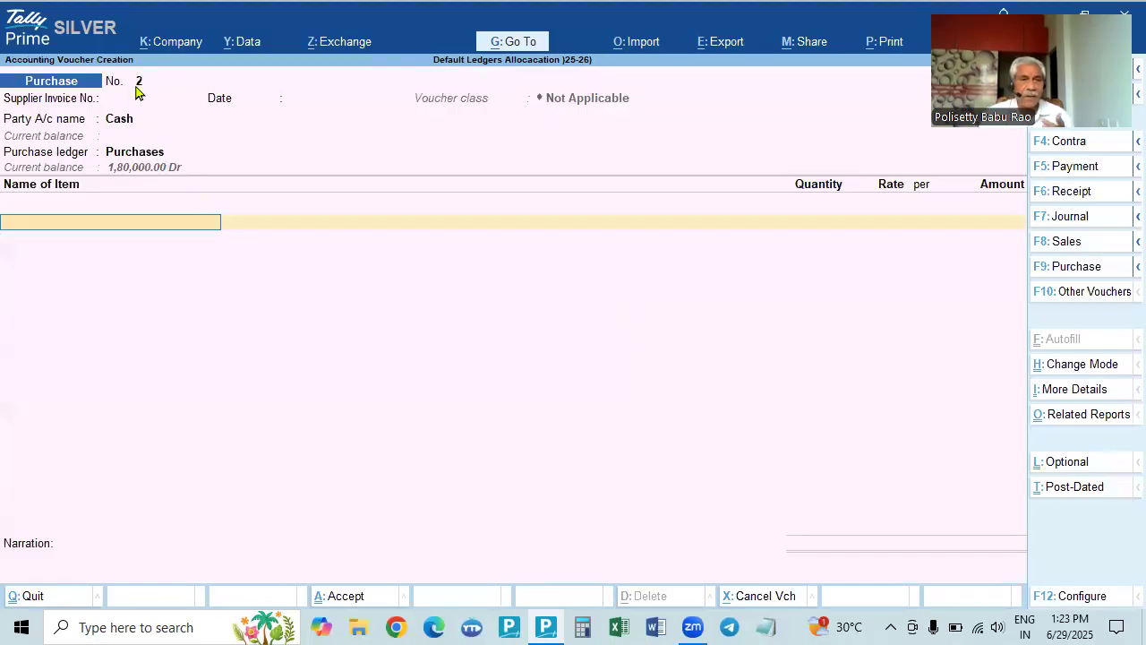
pyautogui.press('BackSpace')
pyautogui.press('BackSpace')
pyautogui.press('BackSpace')
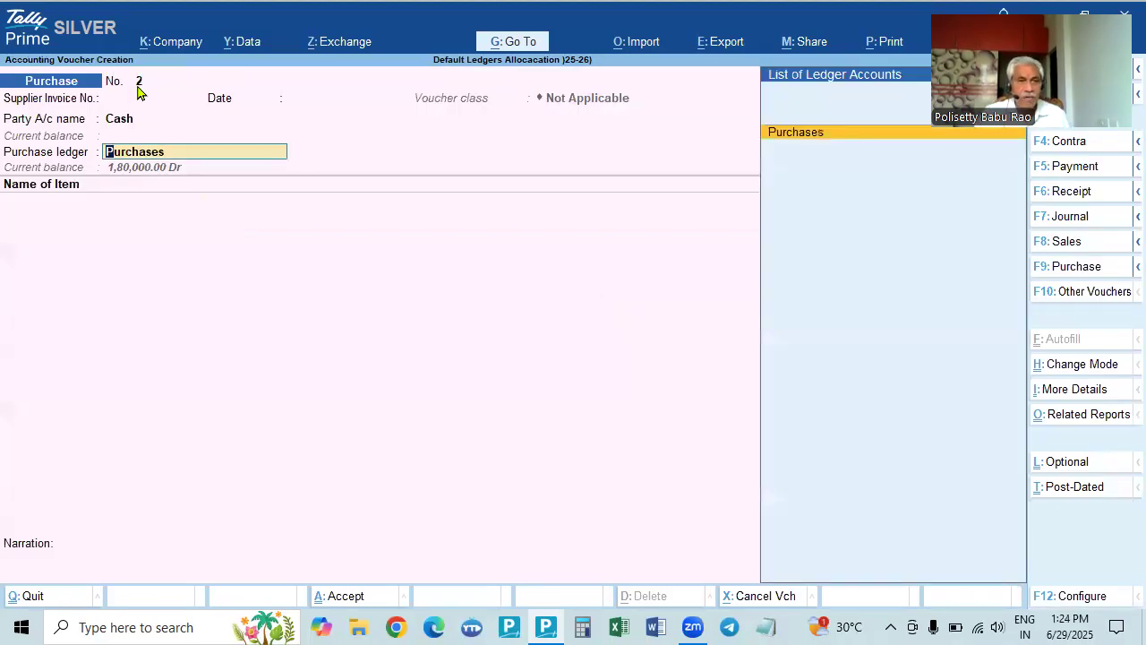
pyautogui.press('Return')
pyautogui.press('Return')
pyautogui.press('Return')
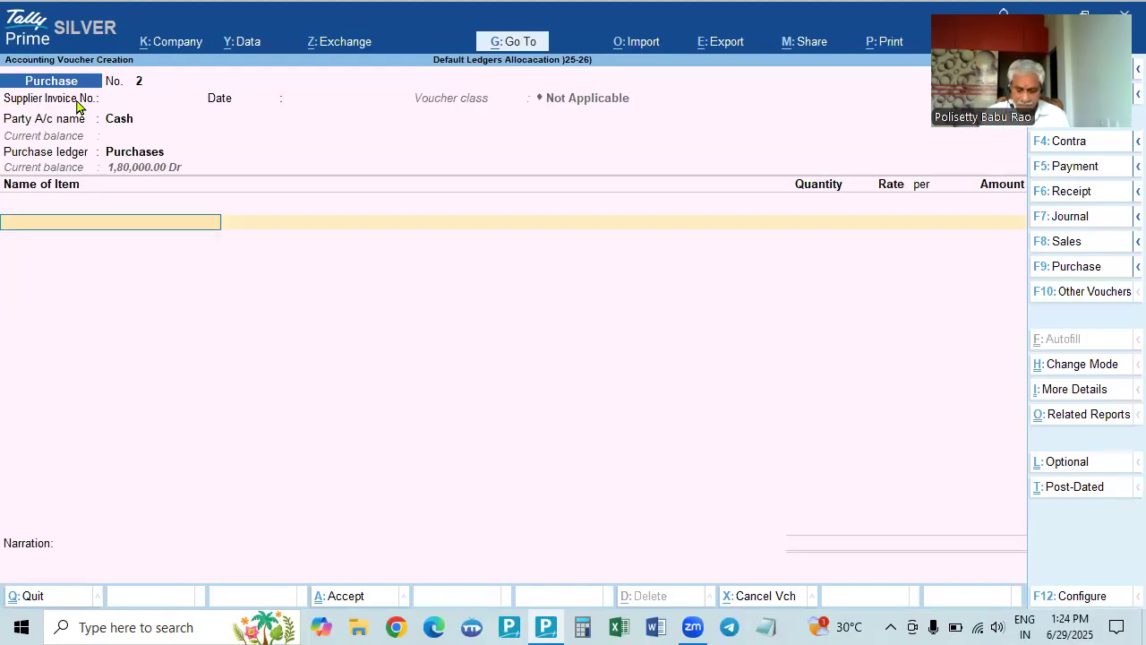
pyautogui.press('BackSpace')
pyautogui.press('BackSpace')
pyautogui.press('BackSpace')
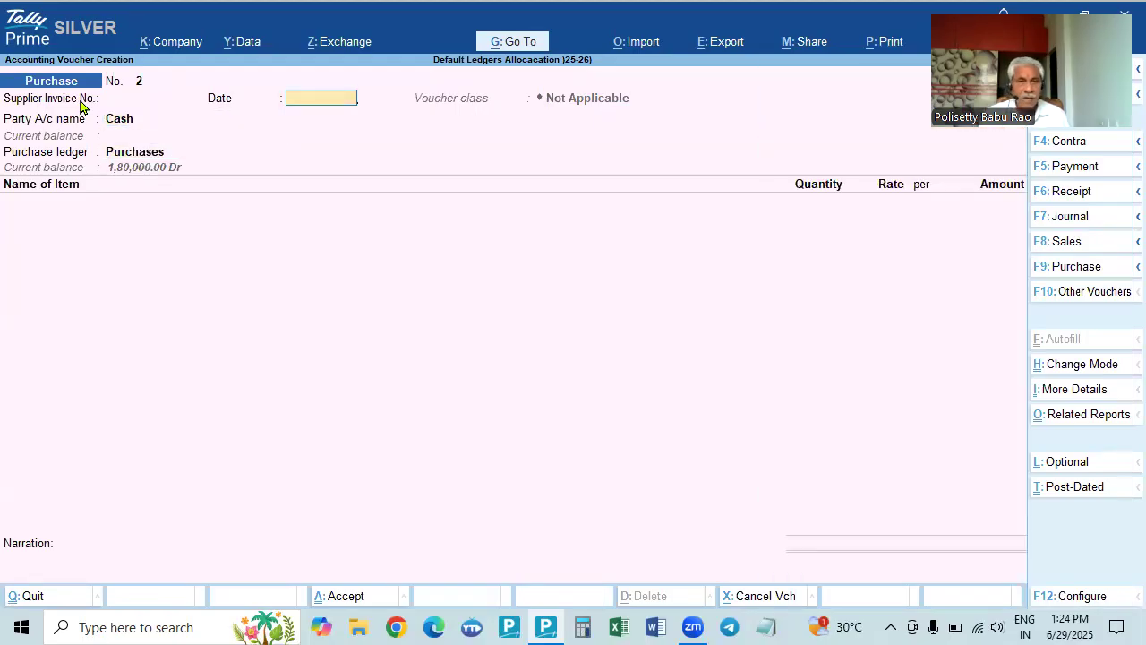
pyautogui.press('BackSpace')
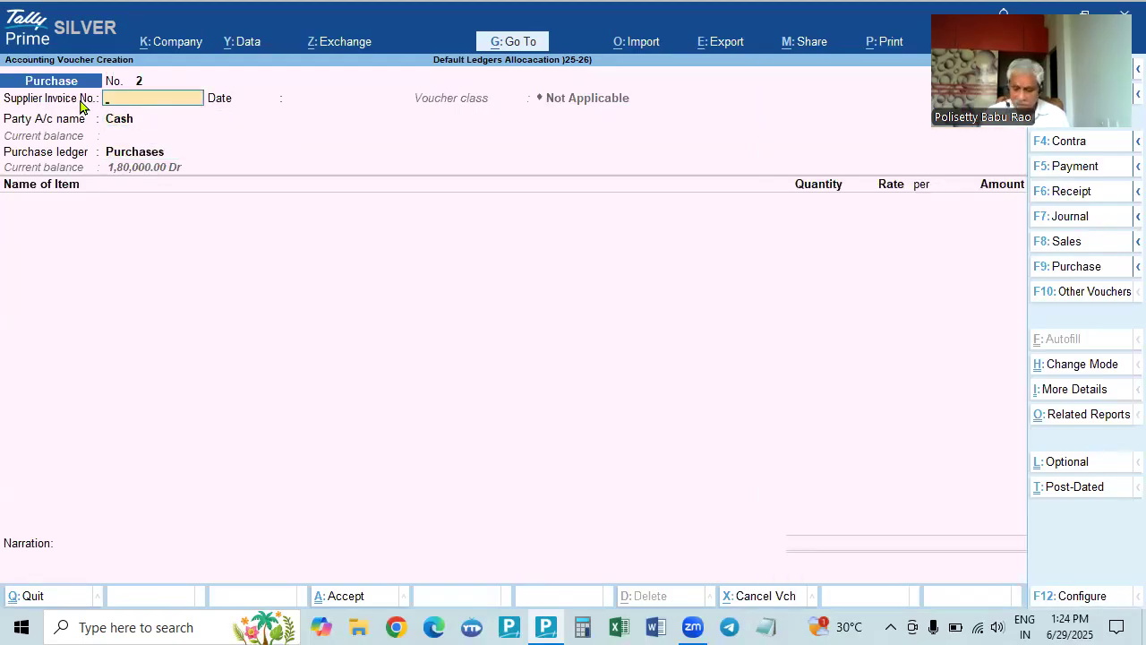
pyautogui.write('225')
pyautogui.press('Return')
pyautogui.press('Return')
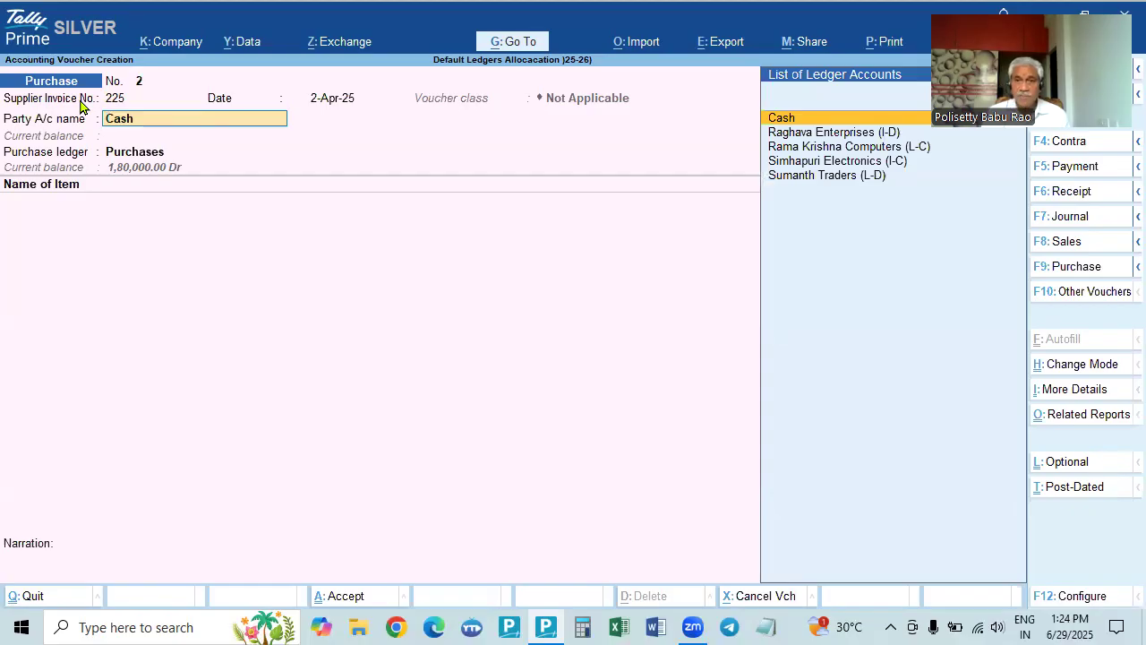
pyautogui.press('Down')
pyautogui.press('Down')
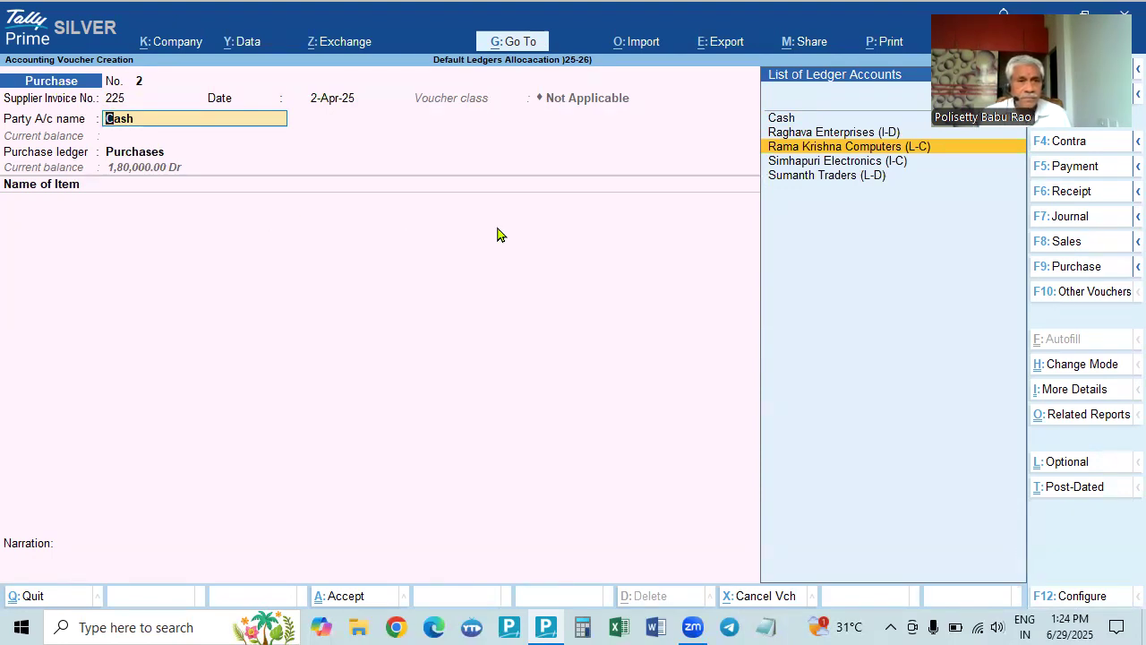
pyautogui.press('BackSpace')
pyautogui.press('Escape')
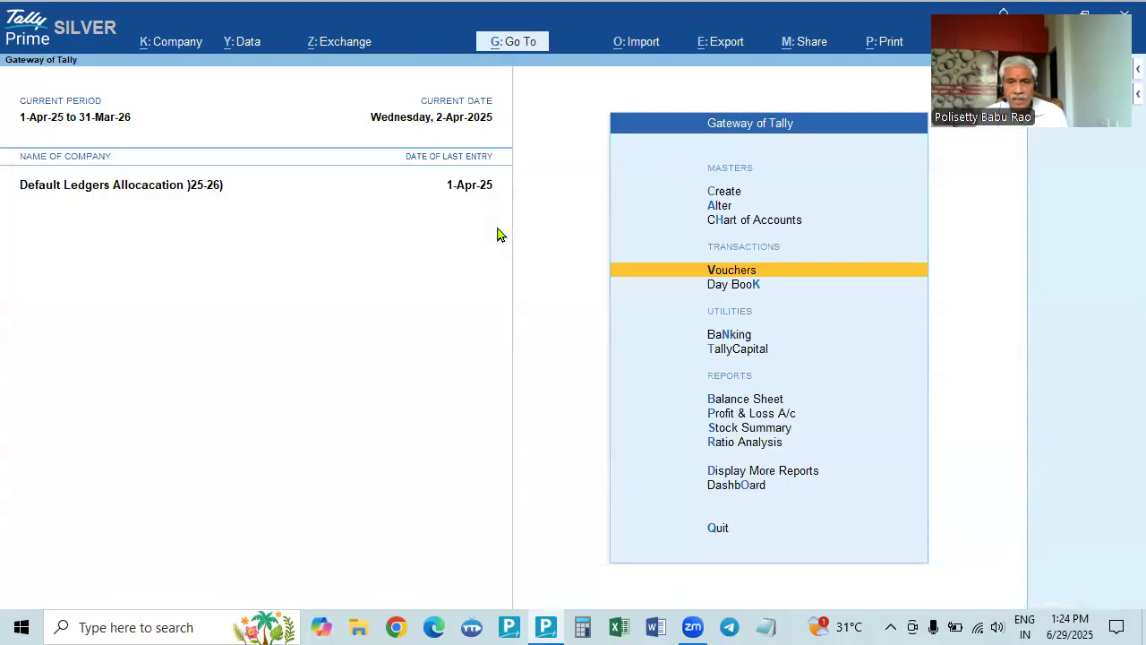
# Open the Purchase voucher type for alteration from the accounting masters.
pyautogui.press('a')
pyautogui.press('Down')
pyautogui.press('Down')
pyautogui.press('Down')
pyautogui.press('Down')
pyautogui.press('Down')
pyautogui.press('Down')
pyautogui.press('Down')
pyautogui.press('Down')
pyautogui.press('Up')
pyautogui.press('Up')
pyautogui.press('Up')
pyautogui.press('Up')
pyautogui.press('Up')
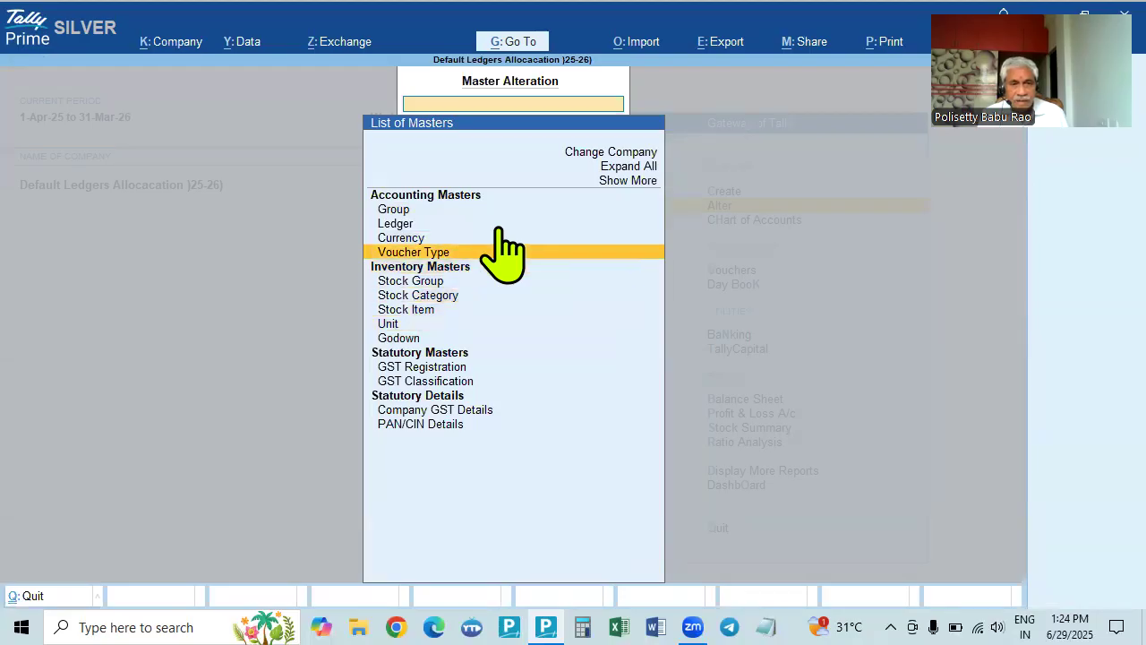
pyautogui.press('Return')
pyautogui.press('Down')
pyautogui.press('Down')
pyautogui.press('Down')
pyautogui.press('Down')
pyautogui.press('Down')
pyautogui.press('Down')
pyautogui.press('Down')
pyautogui.press('Down')
pyautogui.press('Down')
pyautogui.press('Down')
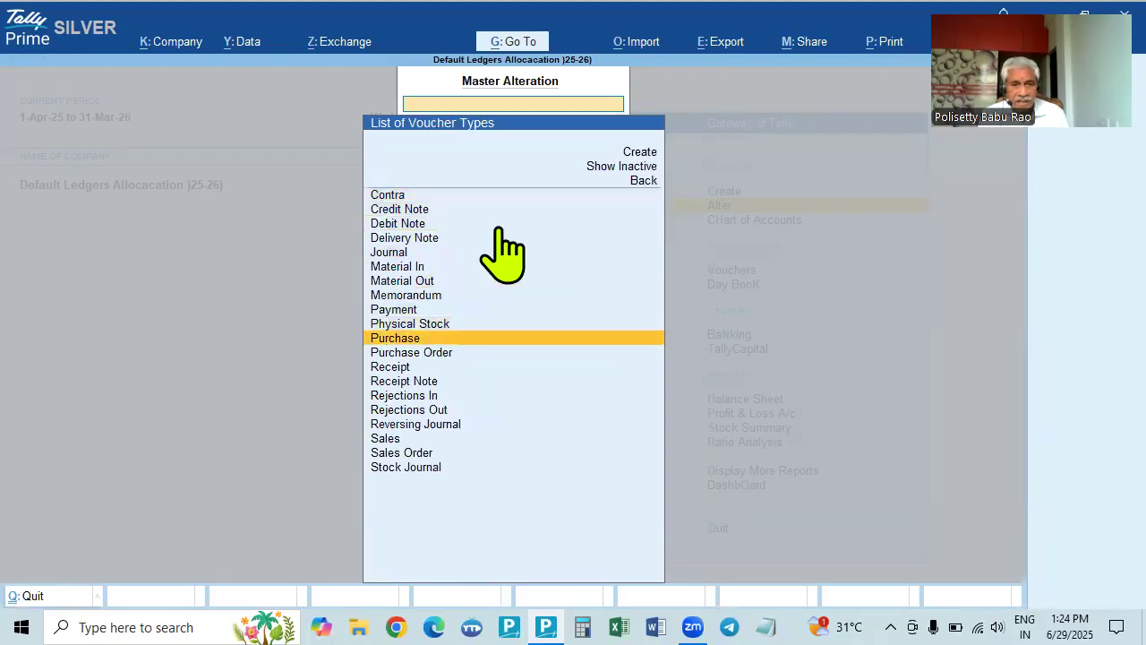
pyautogui.press('Return')
# Go through the Purchase voucher type's Purchases GST class, checking its default accounting allocation and additional accounting entries.
pyautogui.press('Return')
pyautogui.press('Return')
pyautogui.press('Return')
pyautogui.press('Return')
pyautogui.press('Return')
pyautogui.press('Return')
pyautogui.press('Return')
pyautogui.press('Return')
pyautogui.press('Return')
pyautogui.press('Return')
pyautogui.press('Return')
pyautogui.press('Return')
pyautogui.press('Return')
pyautogui.press('Return')
pyautogui.press('Return')
pyautogui.press('Return')
pyautogui.press('Return')
pyautogui.press('Return')
pyautogui.press('Return')
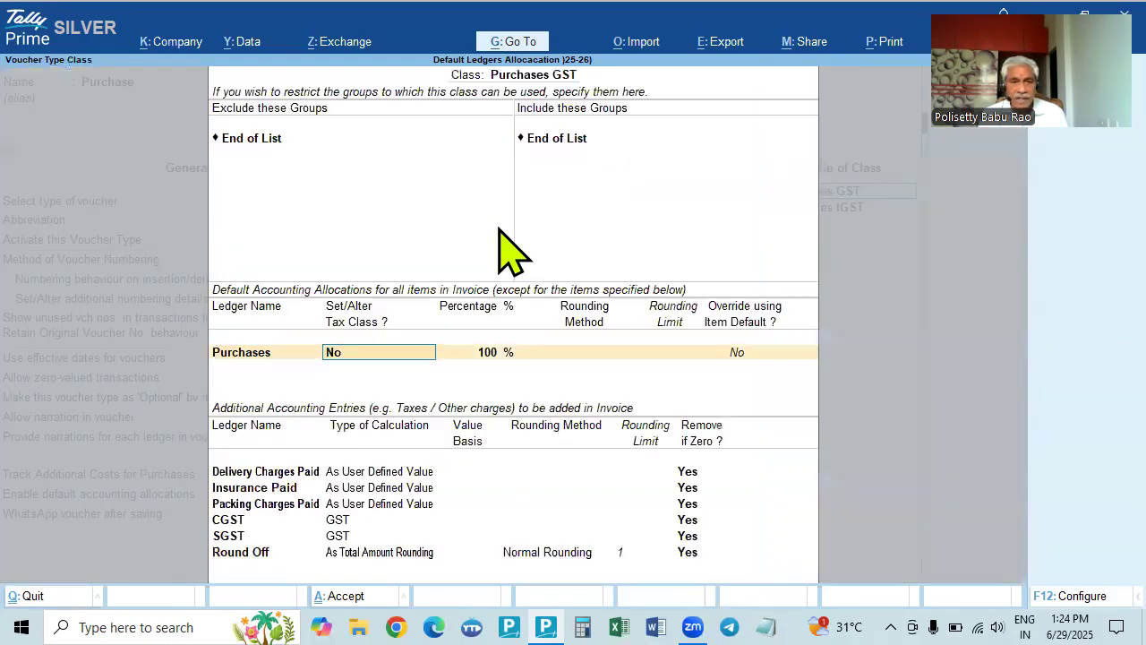
pyautogui.press('Return')
pyautogui.press('Return')
pyautogui.press('Return')
pyautogui.press('Return')
pyautogui.press('Return')
pyautogui.press('Return')
pyautogui.press('Return')
pyautogui.press('Return')
pyautogui.press('Return')
pyautogui.press('Return')
pyautogui.press('Return')
pyautogui.press('Return')
pyautogui.press('Return')
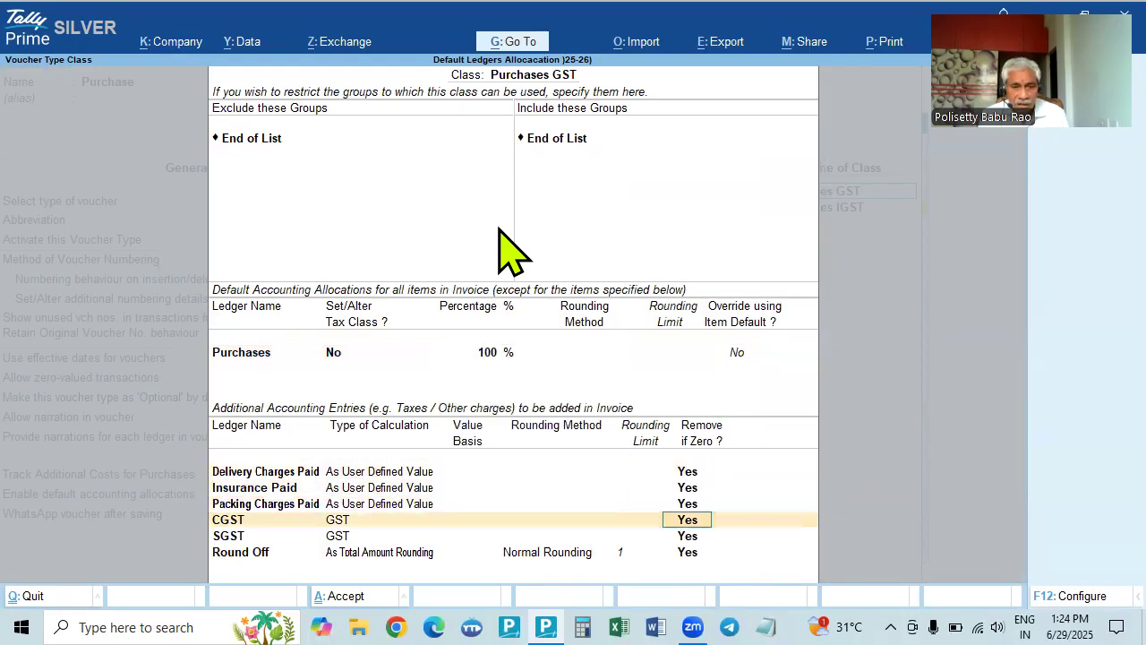
pyautogui.press('Return')
pyautogui.press('Return')
pyautogui.press('Return')
pyautogui.press('Return')
pyautogui.press('Return')
pyautogui.press('Return')
pyautogui.press('Return')
pyautogui.press('Return')
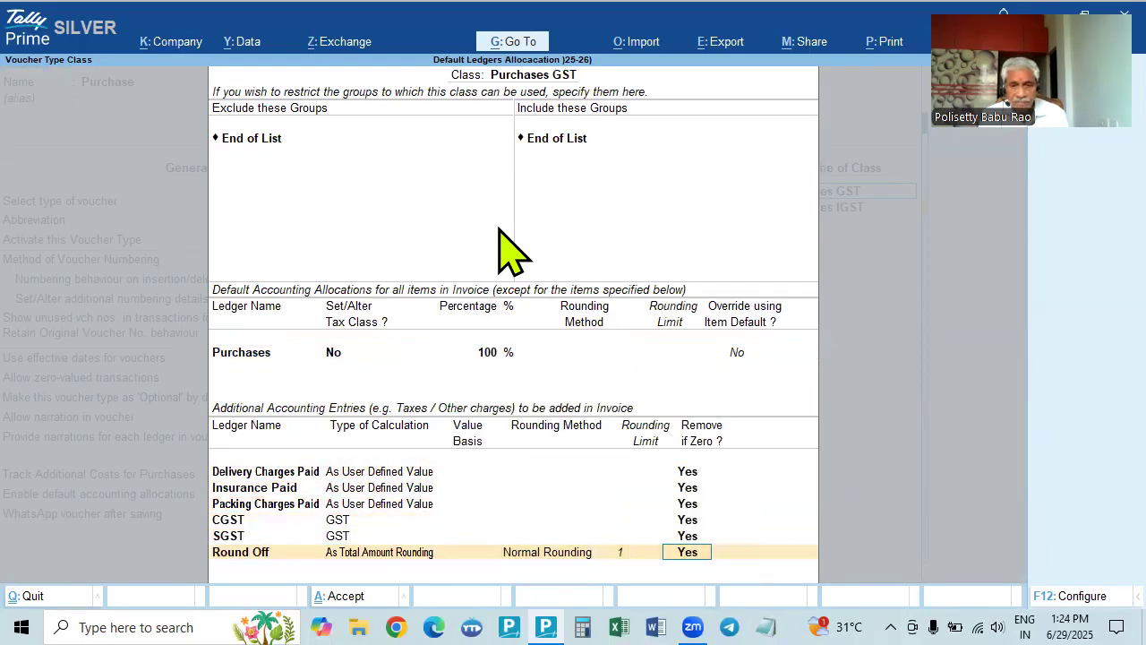
pyautogui.press('Return')
pyautogui.press('Return')
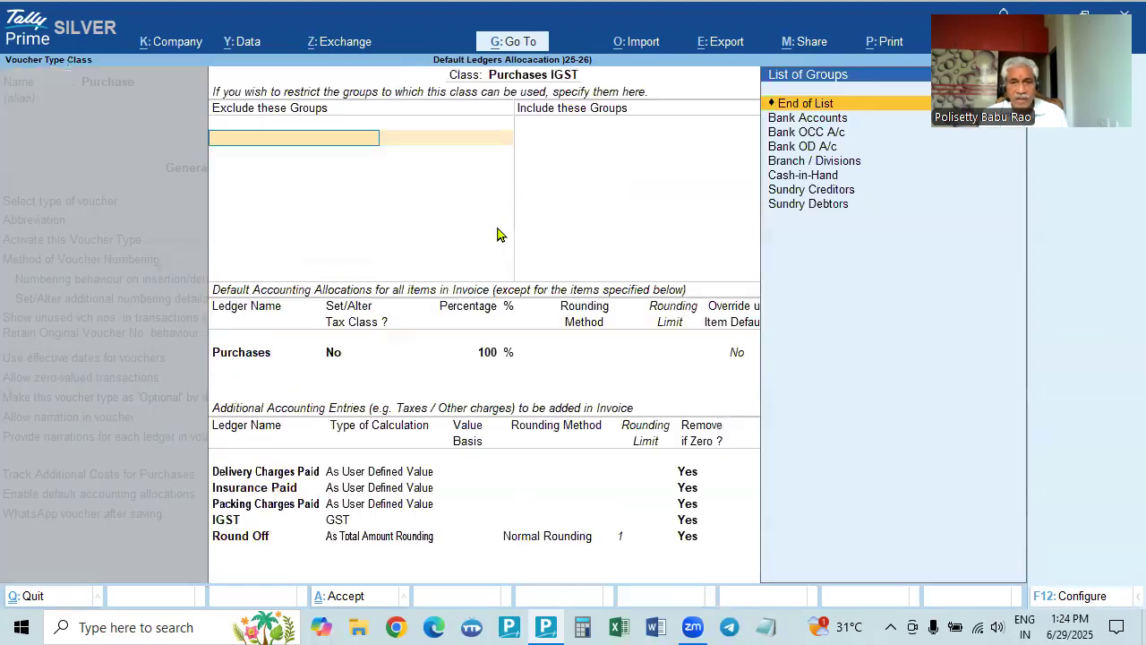
# Go through the Purchases IGST class's allocation and additional entries, and accept the Purchase voucher type.
pyautogui.press('Return')
pyautogui.press('Return')
pyautogui.press('Return')
pyautogui.press('Return')
pyautogui.press('Return')
pyautogui.press('Return')
pyautogui.press('Return')
pyautogui.press('Return')
pyautogui.press('Return')
pyautogui.press('Return')
pyautogui.press('Return')
pyautogui.press('Return')
pyautogui.press('Return')
pyautogui.press('Return')
pyautogui.press('Return')
pyautogui.press('Return')
pyautogui.press('Return')
pyautogui.press('Return')
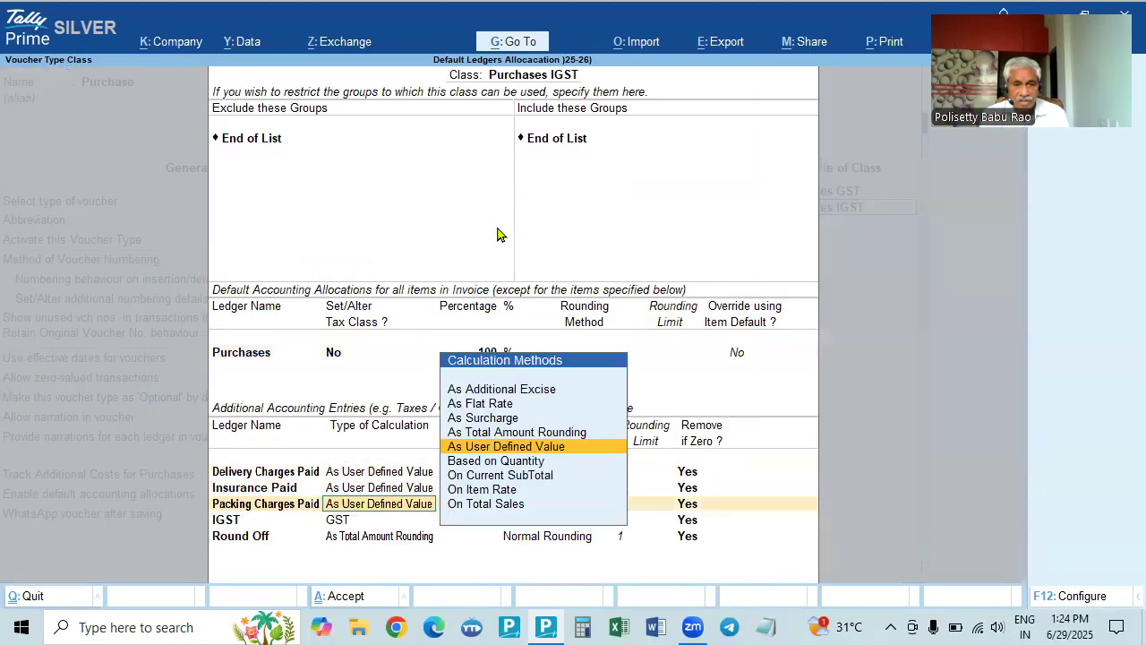
pyautogui.press('Return')
pyautogui.press('Return')
pyautogui.press('Return')
pyautogui.press('Return')
pyautogui.press('Return')
pyautogui.press('Return')
pyautogui.press('Return')
pyautogui.press('Return')
pyautogui.press('Return')
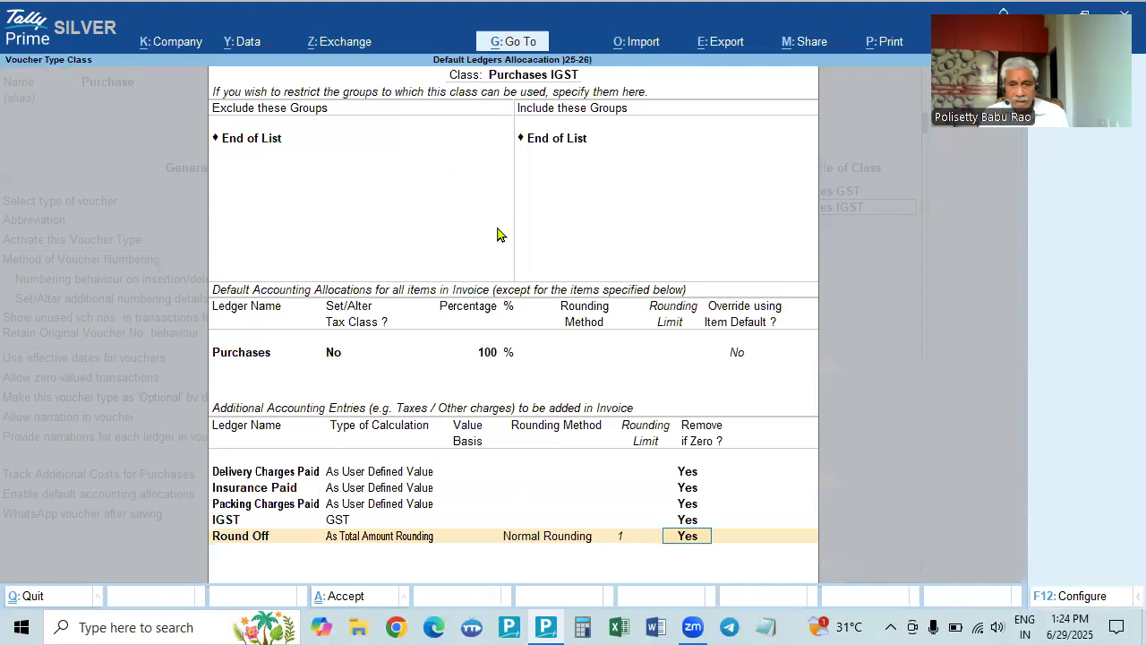
pyautogui.press('Return')
pyautogui.press('Return')
pyautogui.press('Return')
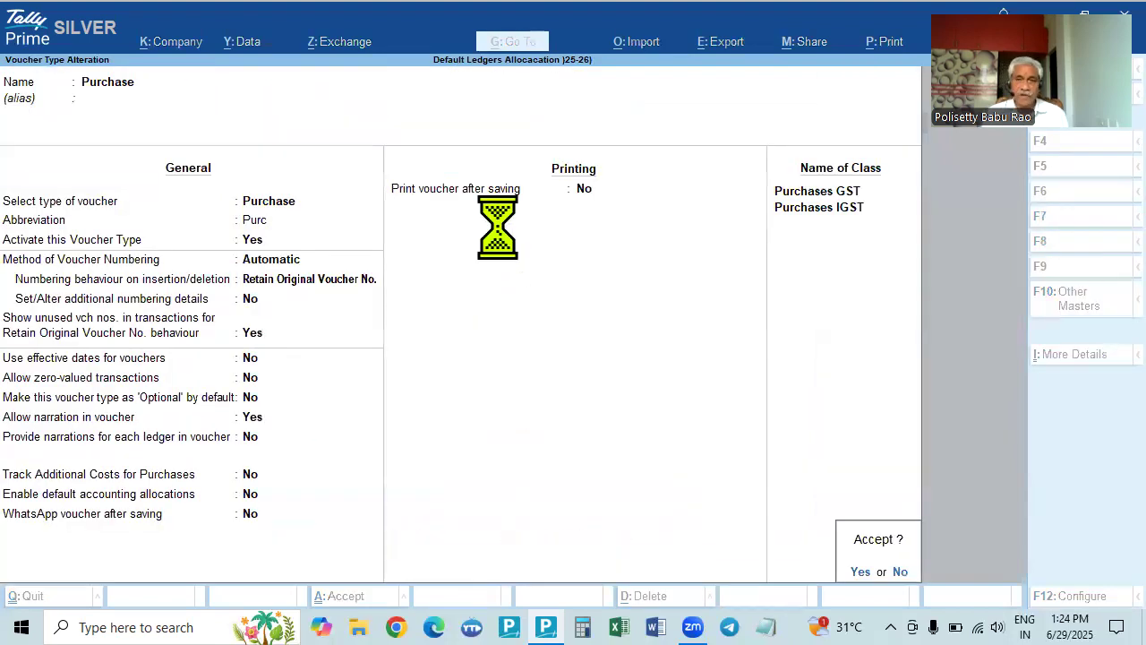
# Leave master alteration for the Gateway of Tally and open voucher entry.
pyautogui.press('Escape')
pyautogui.press('Escape')
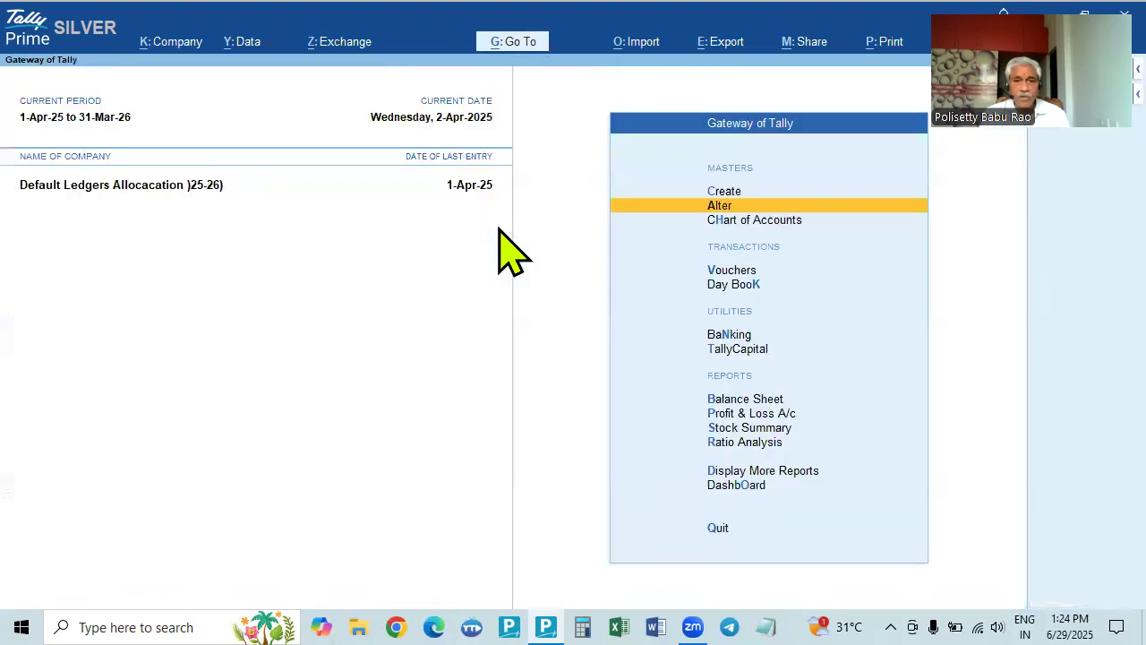
pyautogui.press('Down')
pyautogui.press('Down')
pyautogui.press('Return')
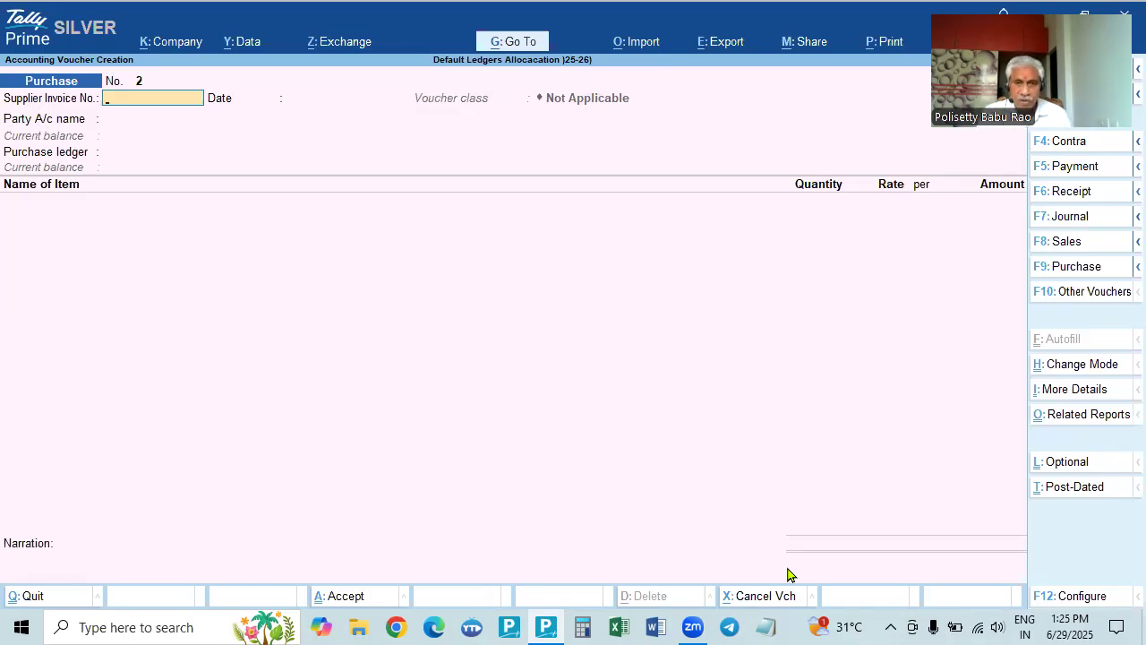
pyautogui.press('Escape')
pyautogui.press('Return')
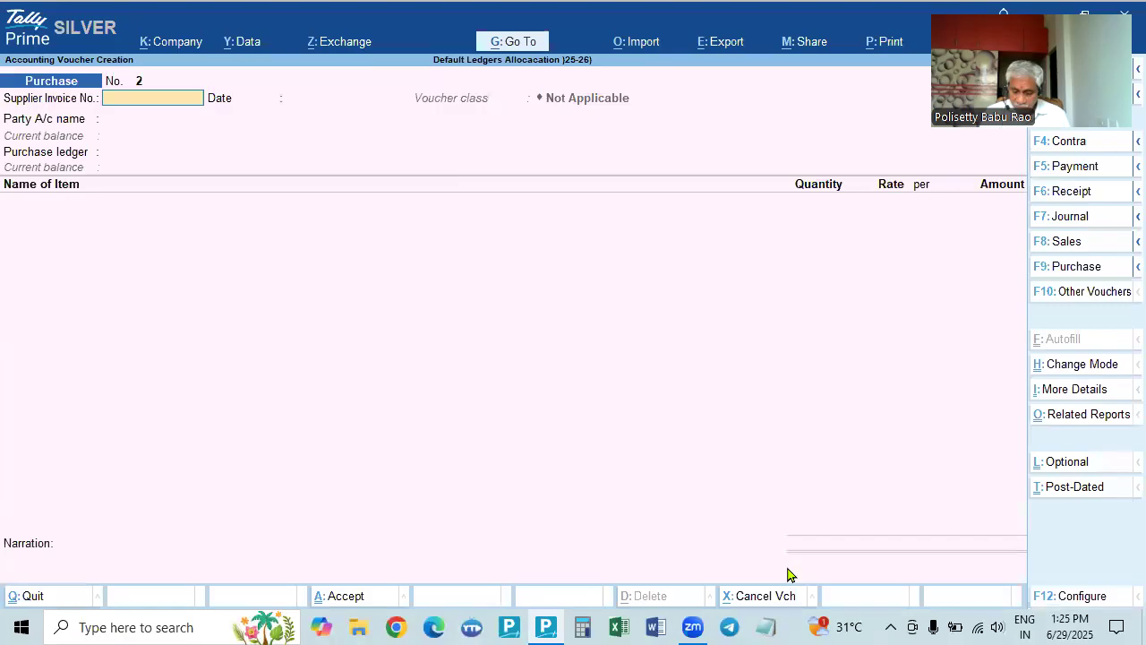
# Switch to a Payment voucher and back to a Purchase voucher, choosing the Purchases GST voucher class.
pyautogui.press('F5')
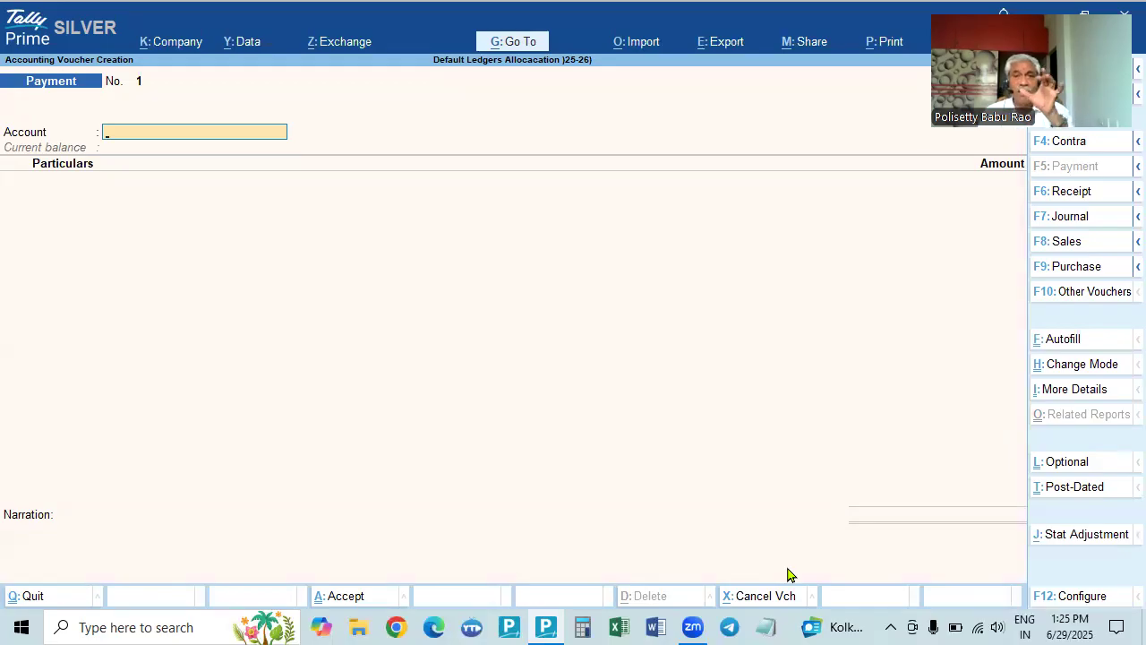
pyautogui.press('F9')
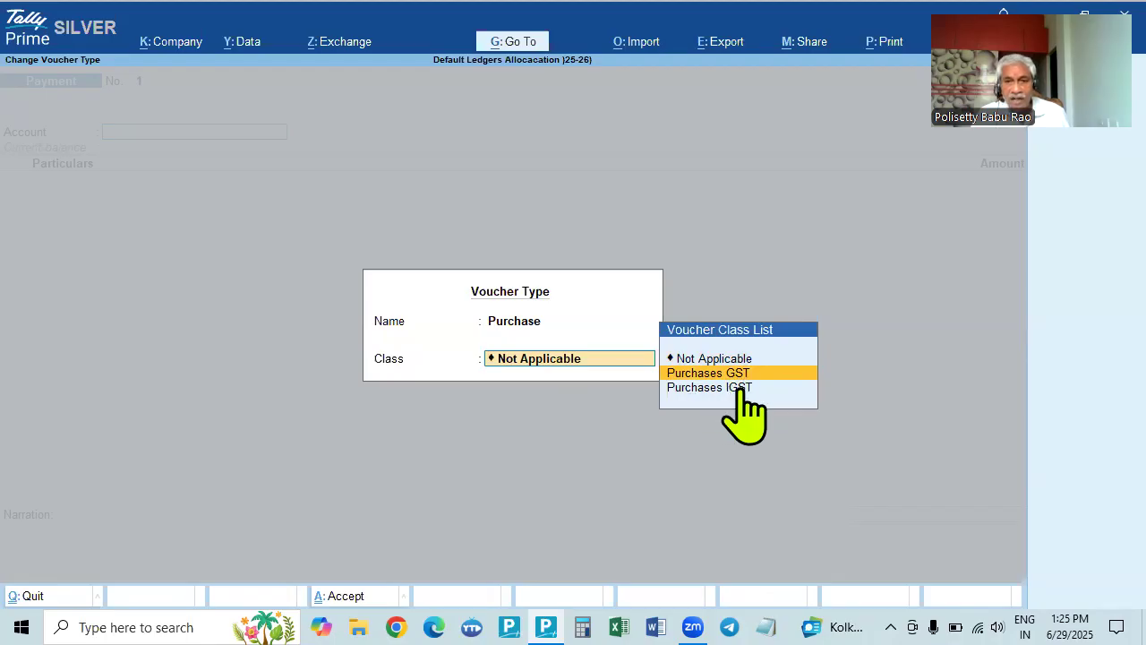
pyautogui.press('Return')
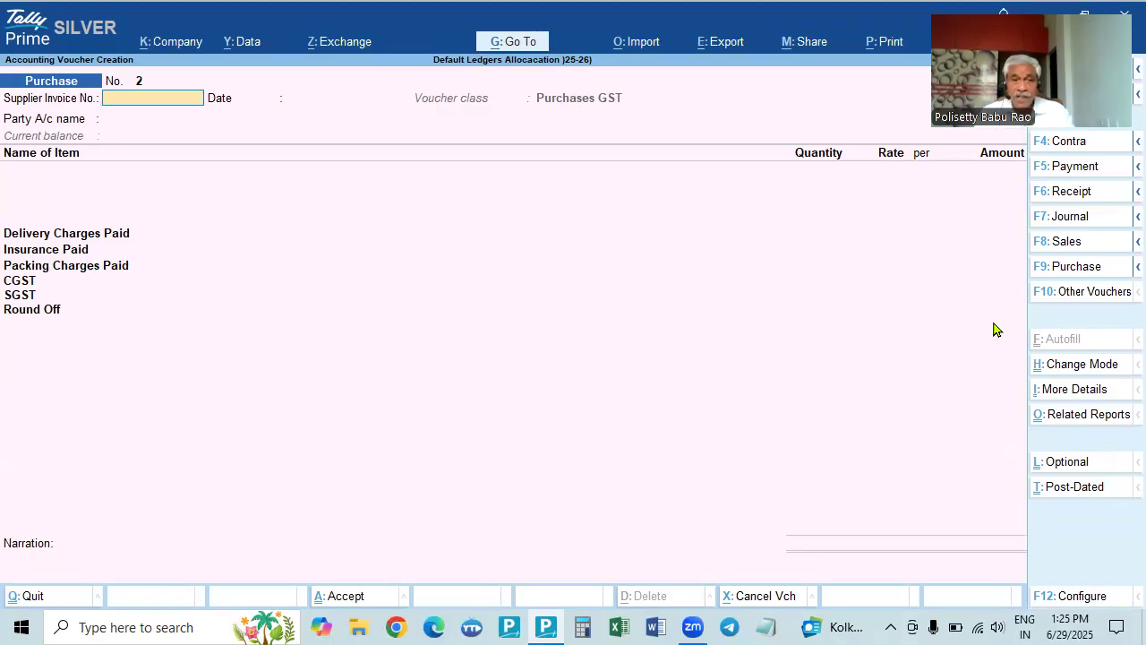
# Enter supplier invoice number 225, choose Rama Krishna Computers (L-C) as the party, and accept the receipt and party details.
pyautogui.write('225')
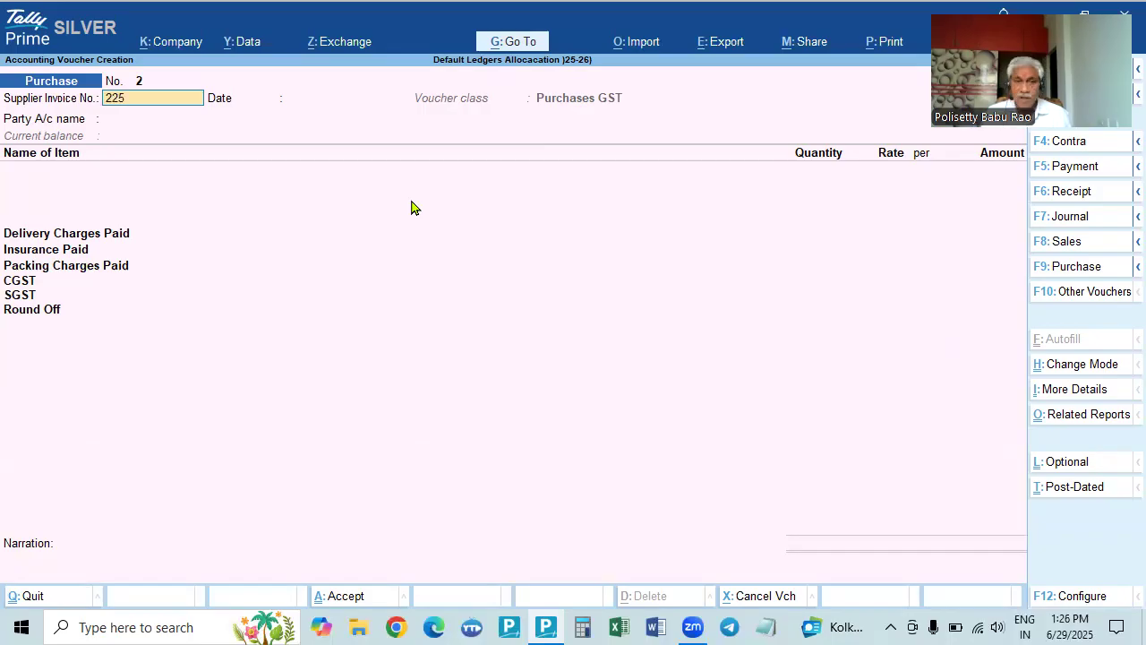
pyautogui.press('Return')
pyautogui.press('Return')
pyautogui.press('Down')
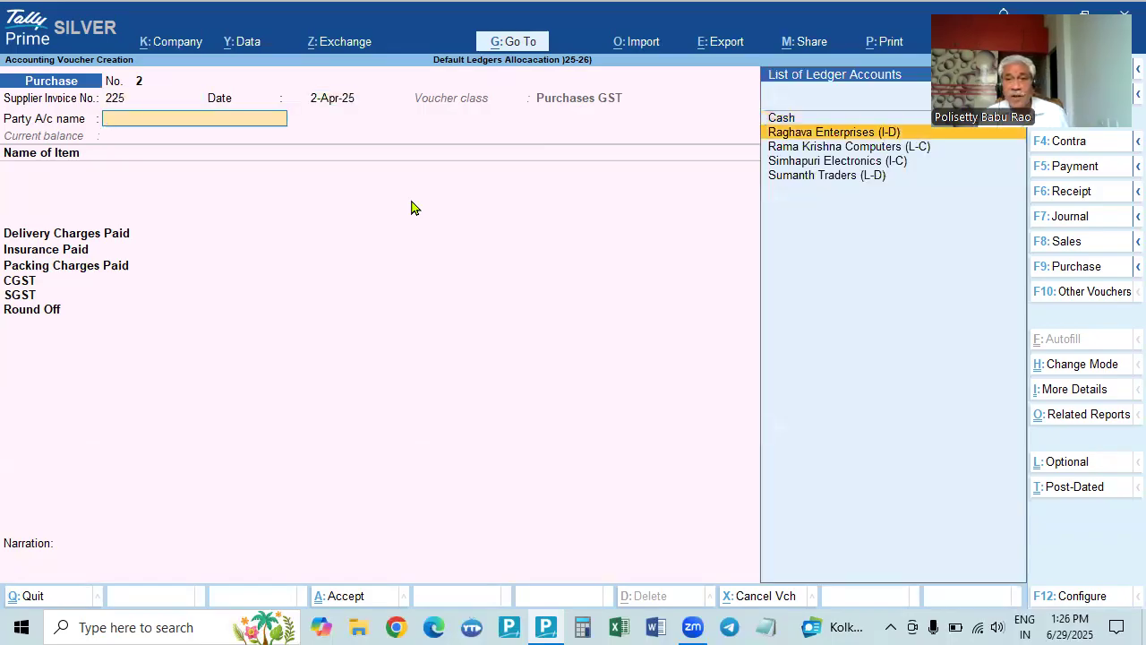
pyautogui.press('Down')
pyautogui.press('Return')
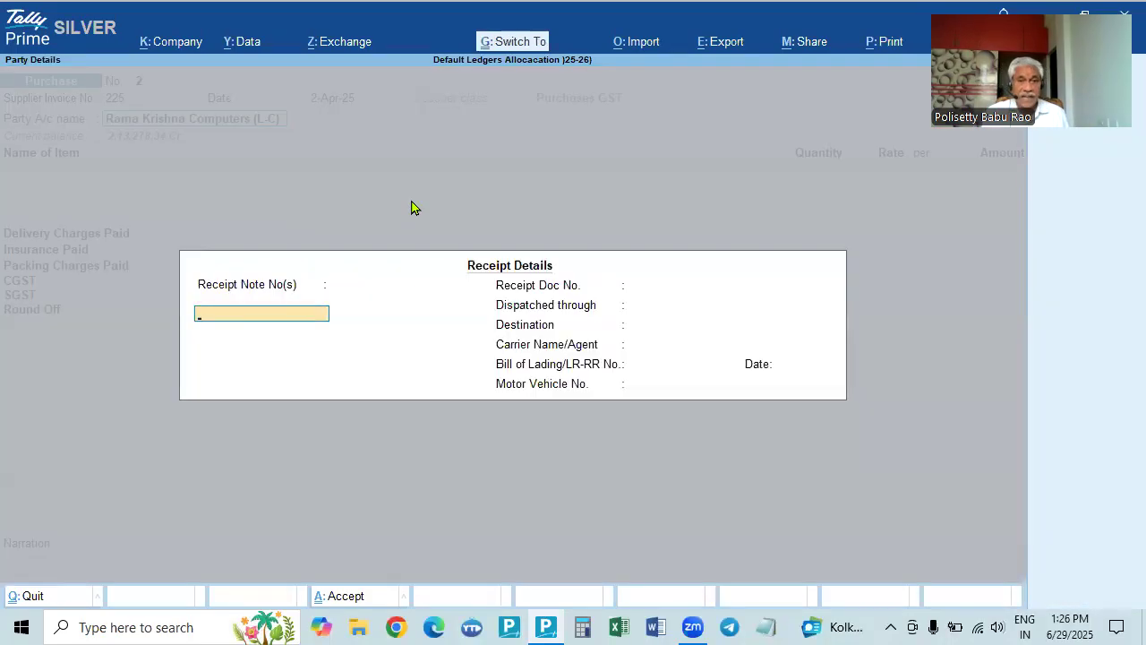
pyautogui.hotkey('ctrl', 'a')
pyautogui.hotkey('ctrl', 'a')
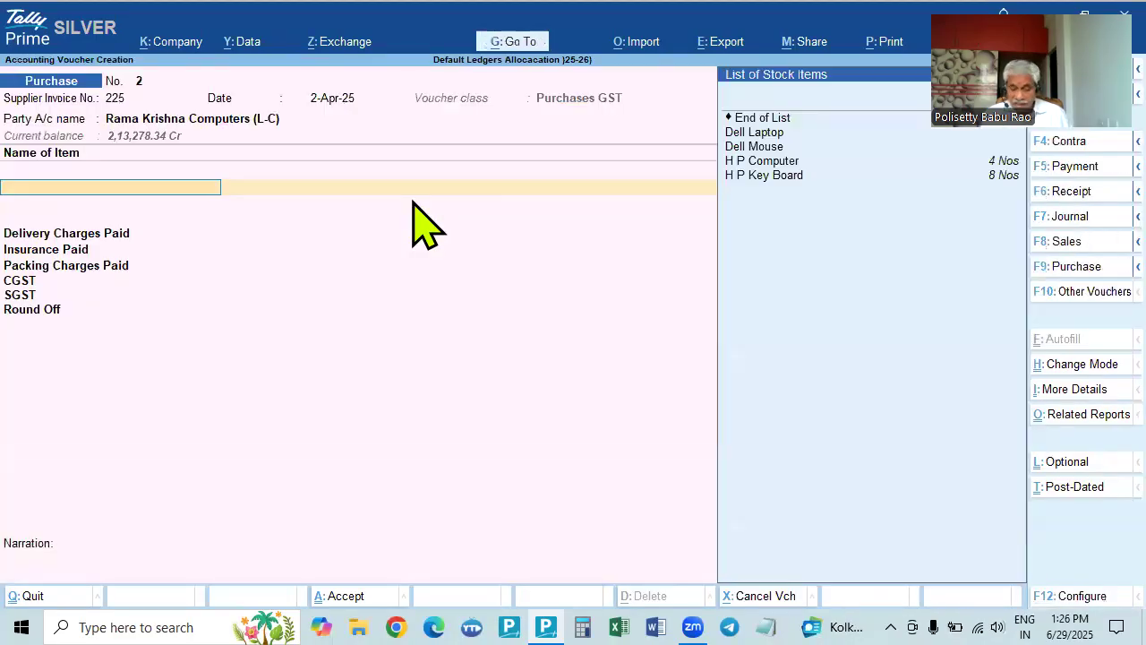
# Add Dell Laptop to the purchase voucher with a quantity of 5 Nos at a rate of 30,000.
pyautogui.press('Down')
pyautogui.press('Return')
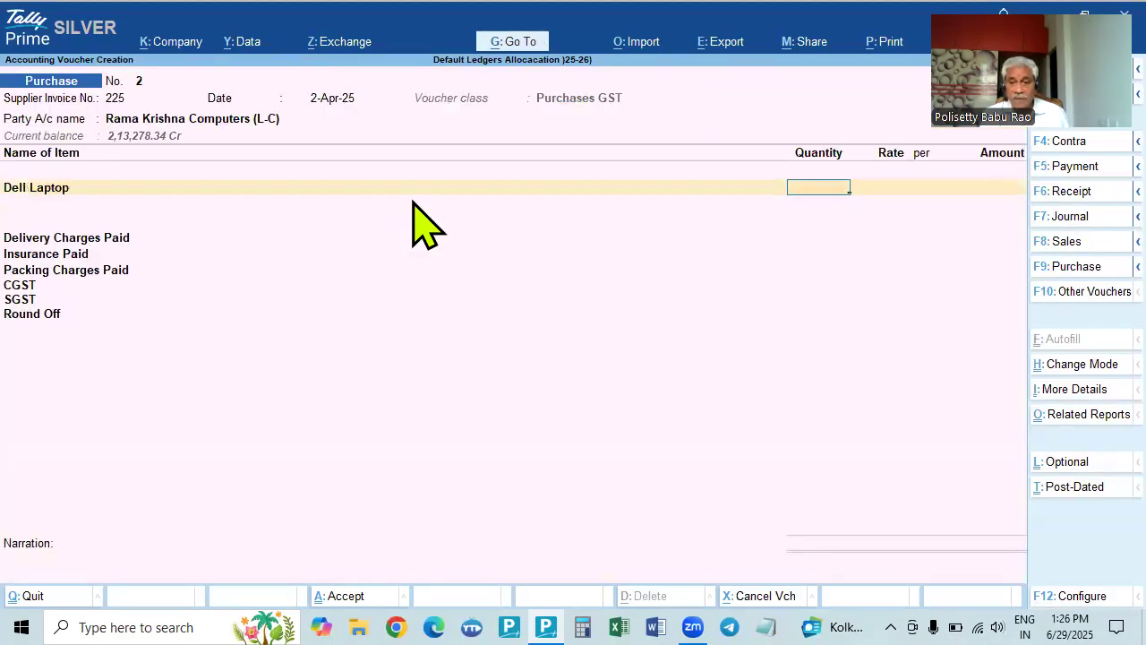
pyautogui.write('5')
pyautogui.press('Return')
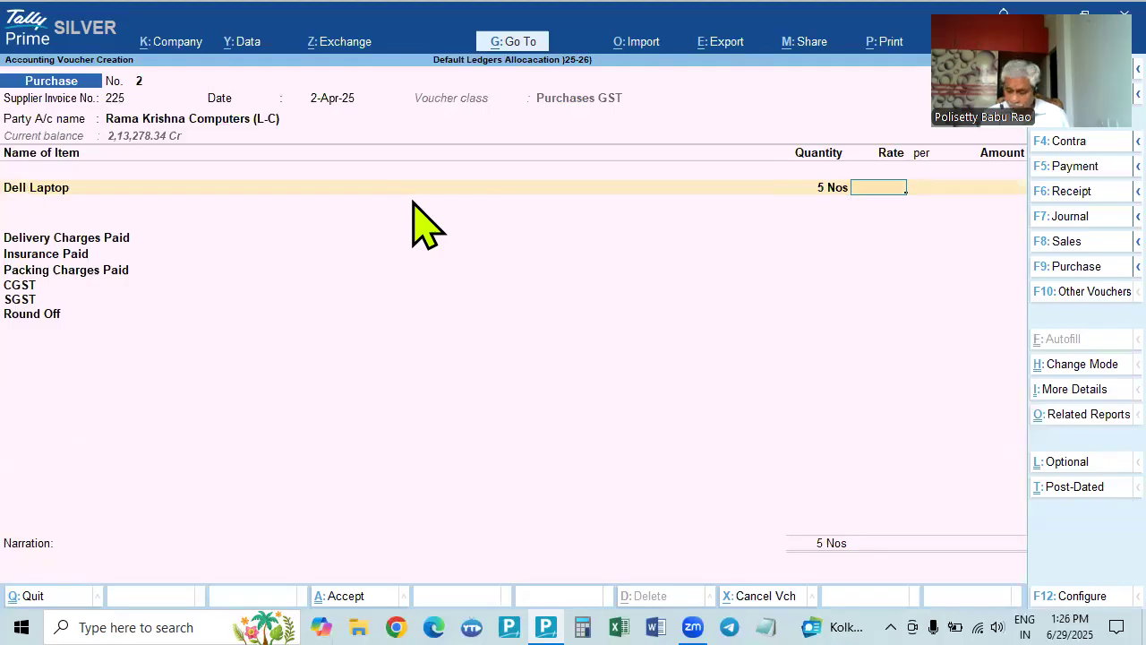
pyautogui.write('30000')
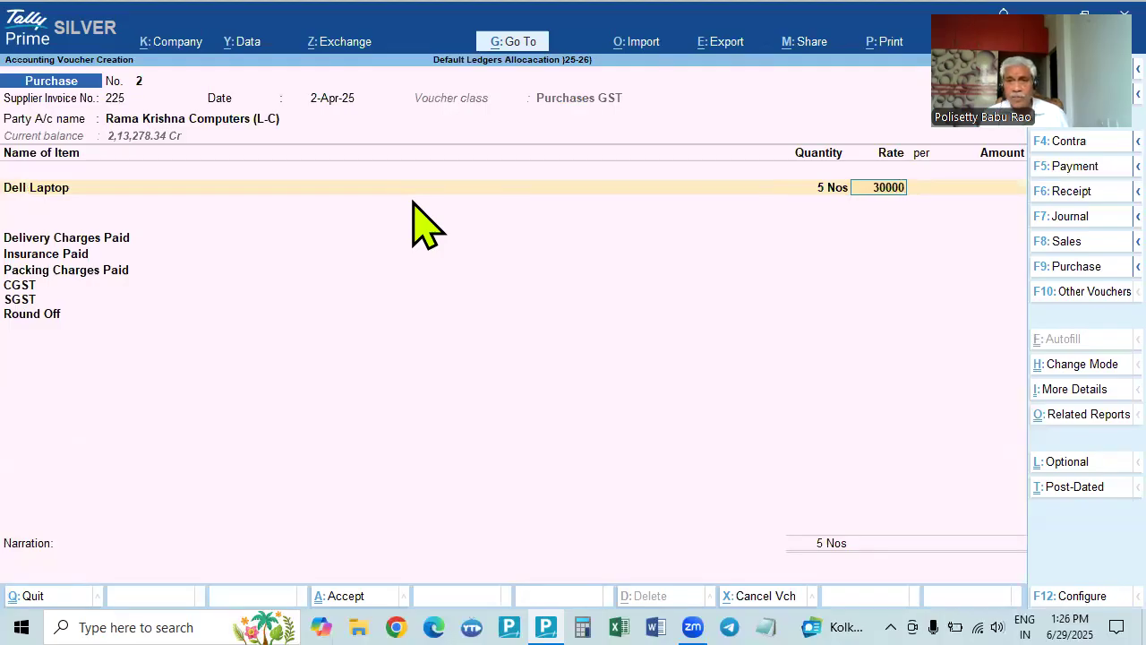
pyautogui.press('Return')
pyautogui.press('Return')
pyautogui.press('Return')
# Add Dell Mouse as the second item with a quantity of 10 Nos at a rate of 700.
pyautogui.write('C')
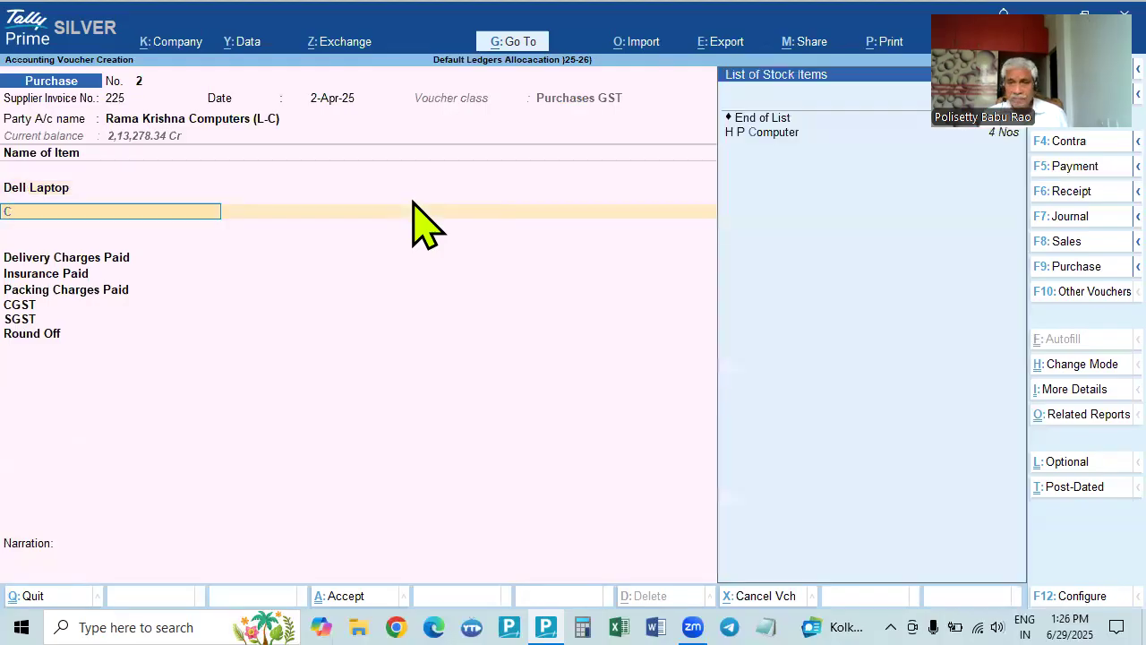
pyautogui.press('BackSpace')
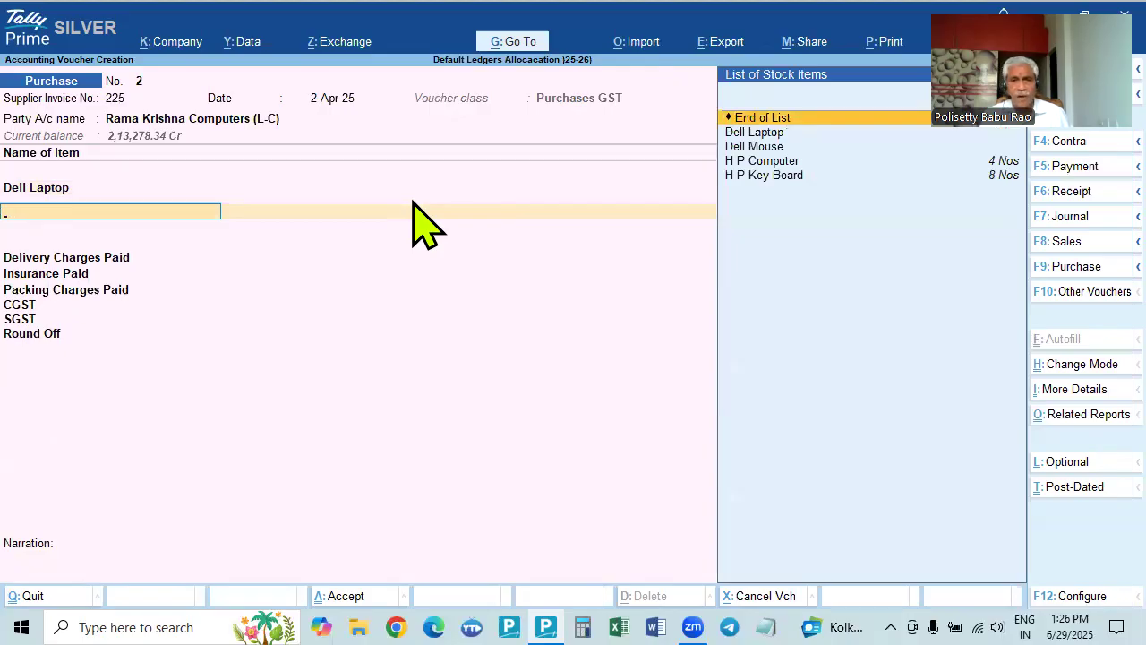
pyautogui.press('Up')
pyautogui.press('Down')
pyautogui.press('Down')
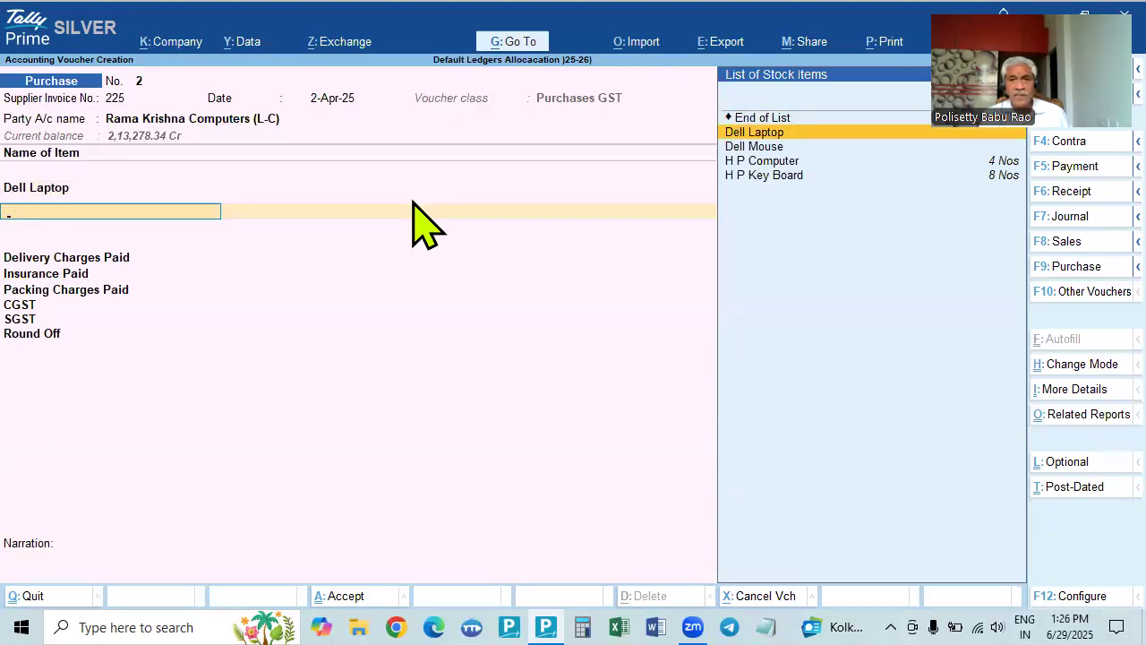
pyautogui.press('Down')
pyautogui.press('Return')
pyautogui.write('10')
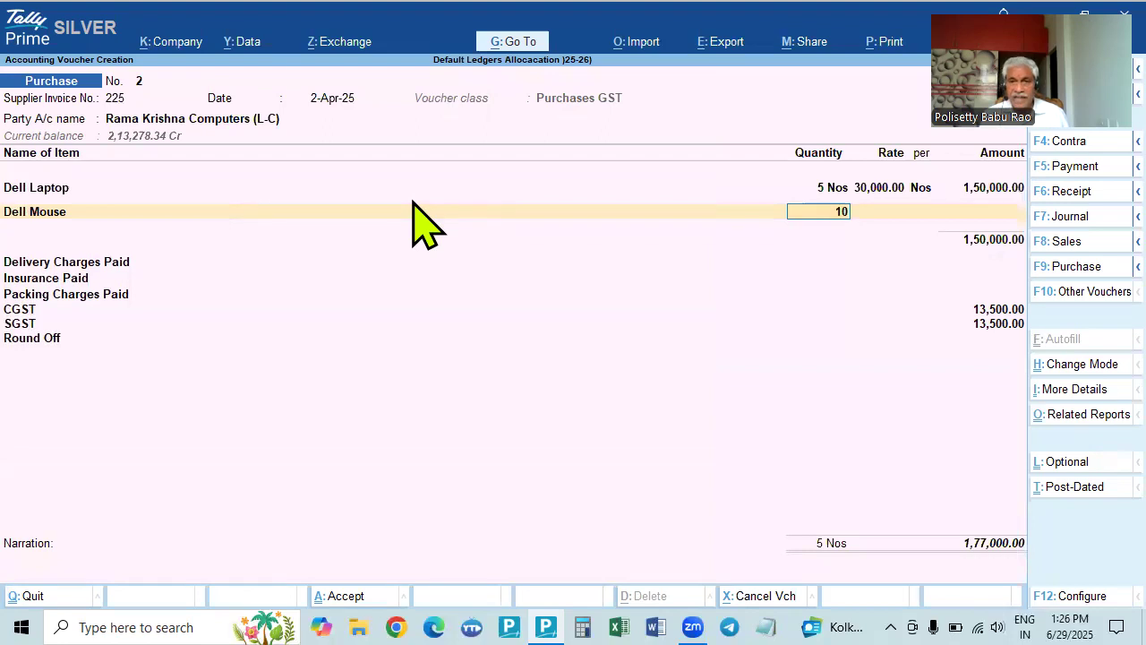
pyautogui.press('Return')
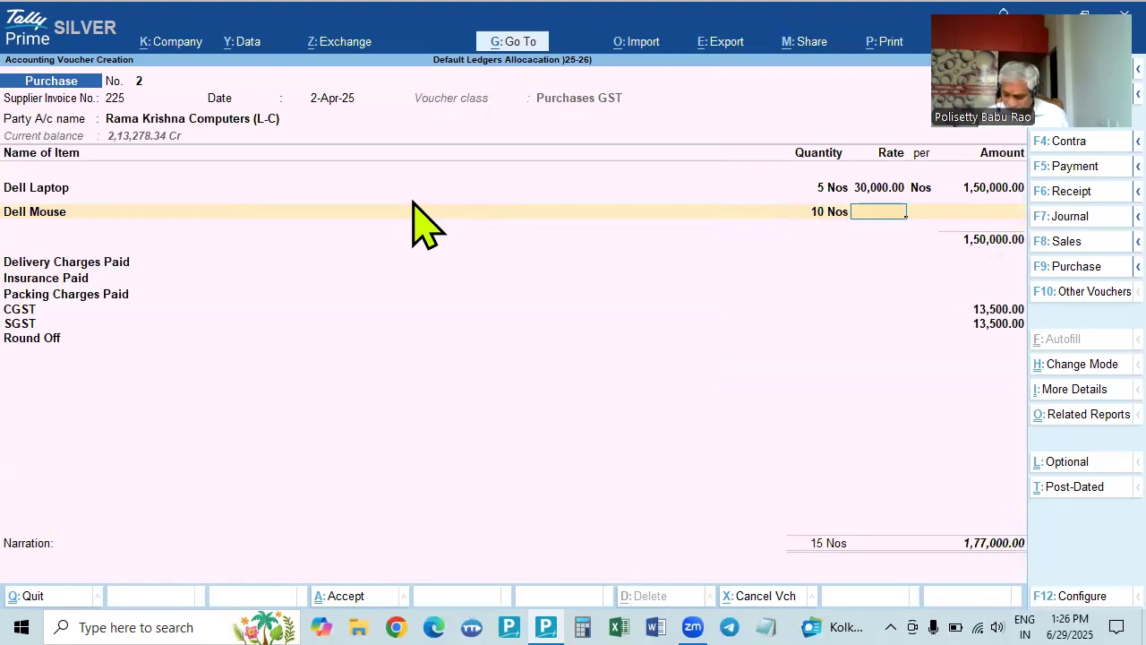
pyautogui.write('700')
pyautogui.press('Return')
pyautogui.press('Return')
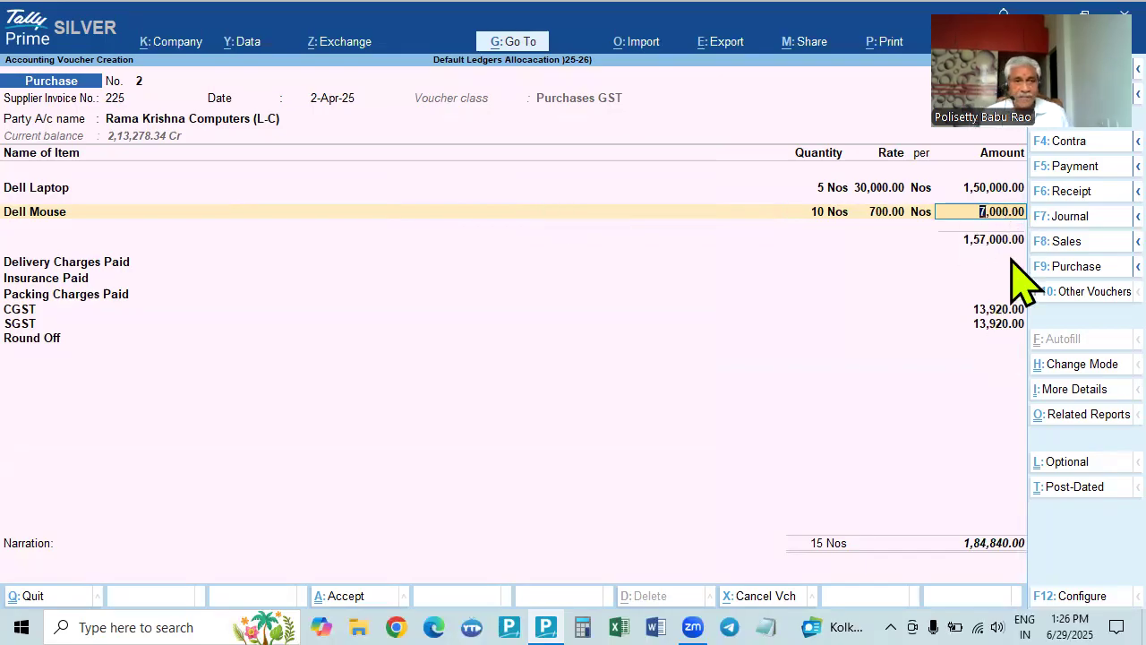
pyautogui.press('Return')
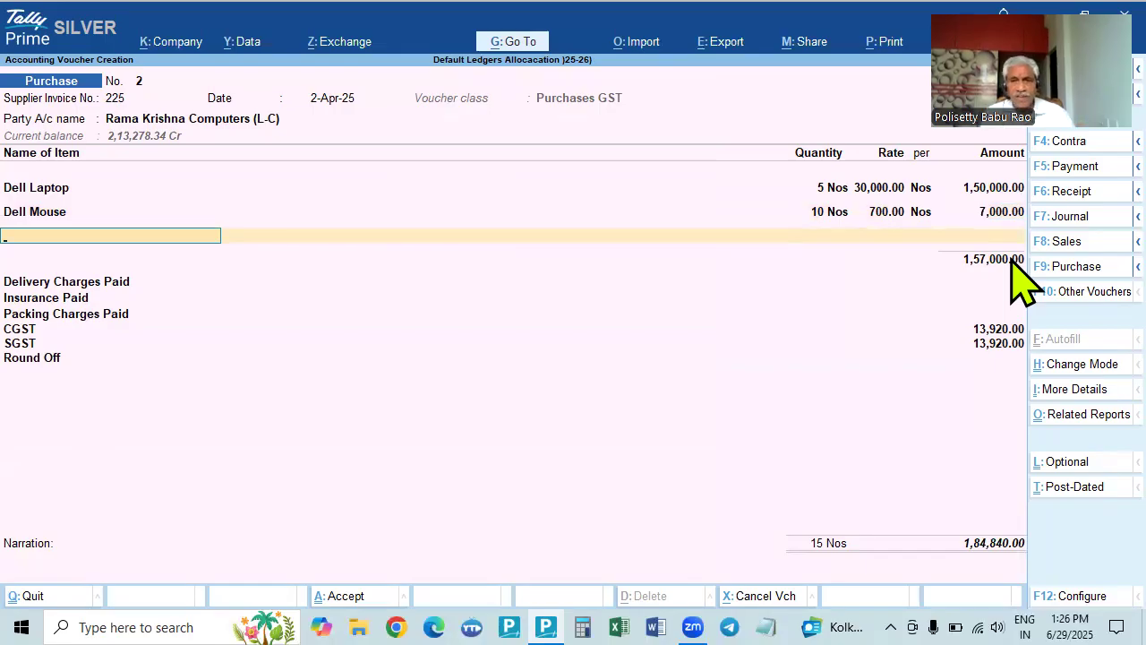
# End the item list, then enter 500 for Delivery Charges Paid and 500 for Packing Charges Paid, leaving Insurance Paid blank.
pyautogui.press('Return')
pyautogui.press('Return')
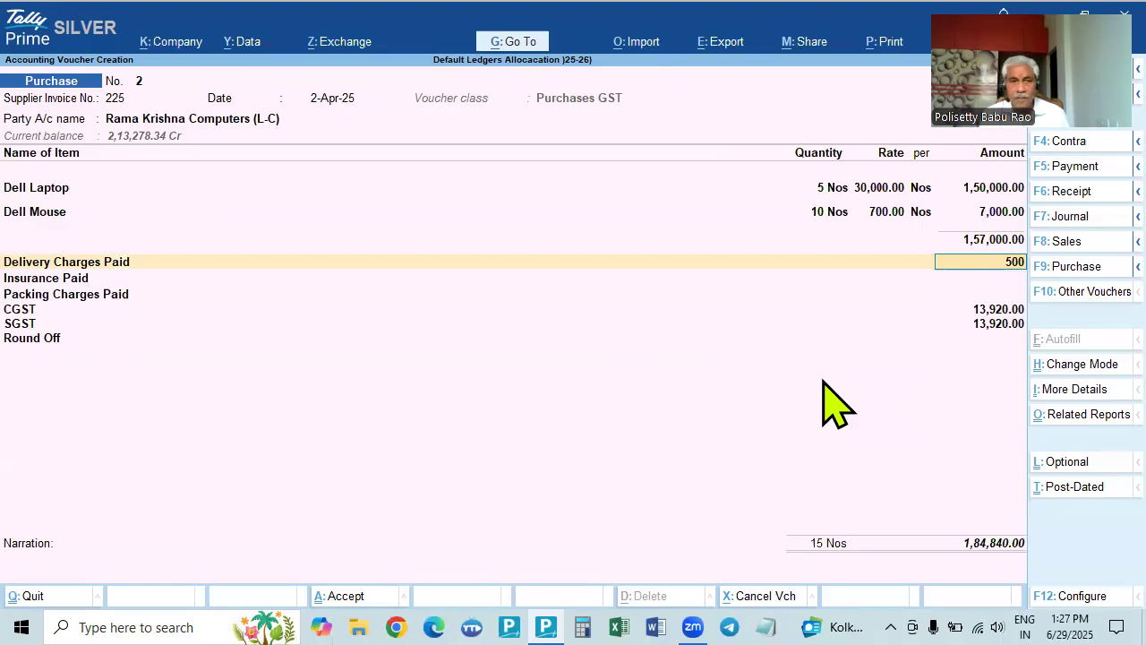
pyautogui.press('Return')
pyautogui.press('Return')
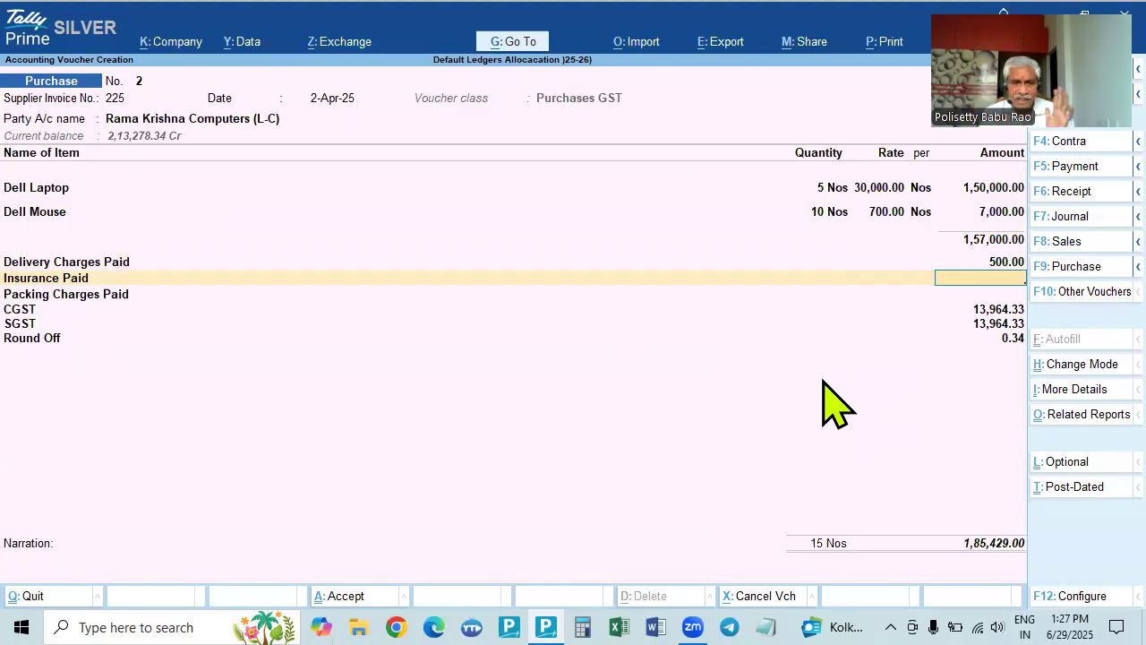
pyautogui.press('Return')
pyautogui.press('Return')
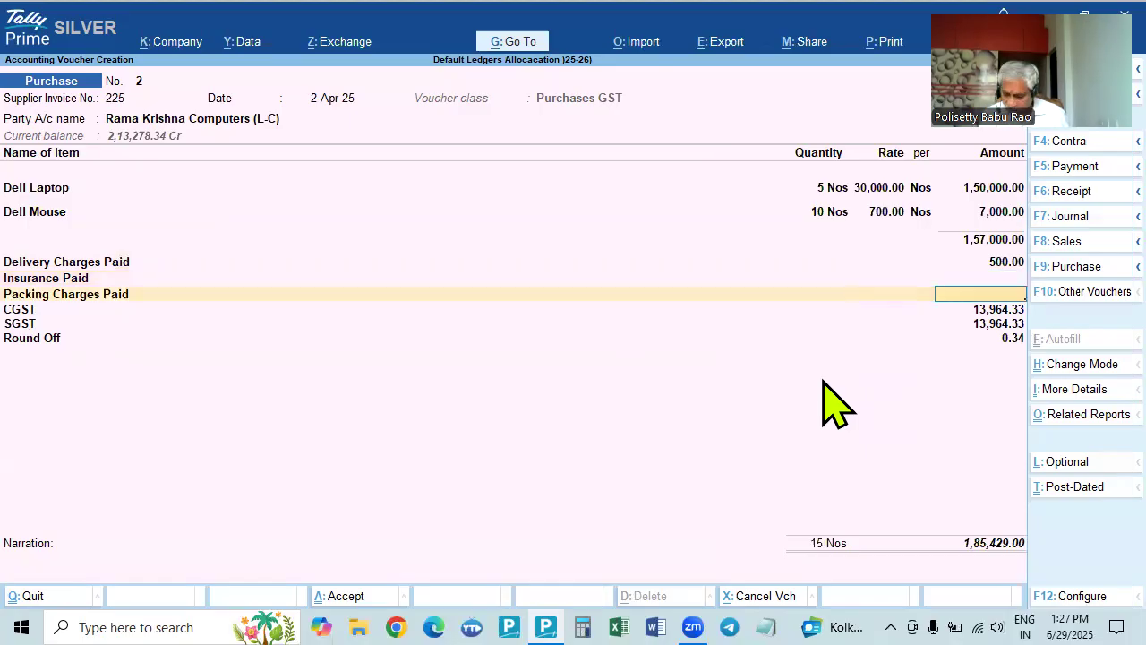
pyautogui.press('Return')
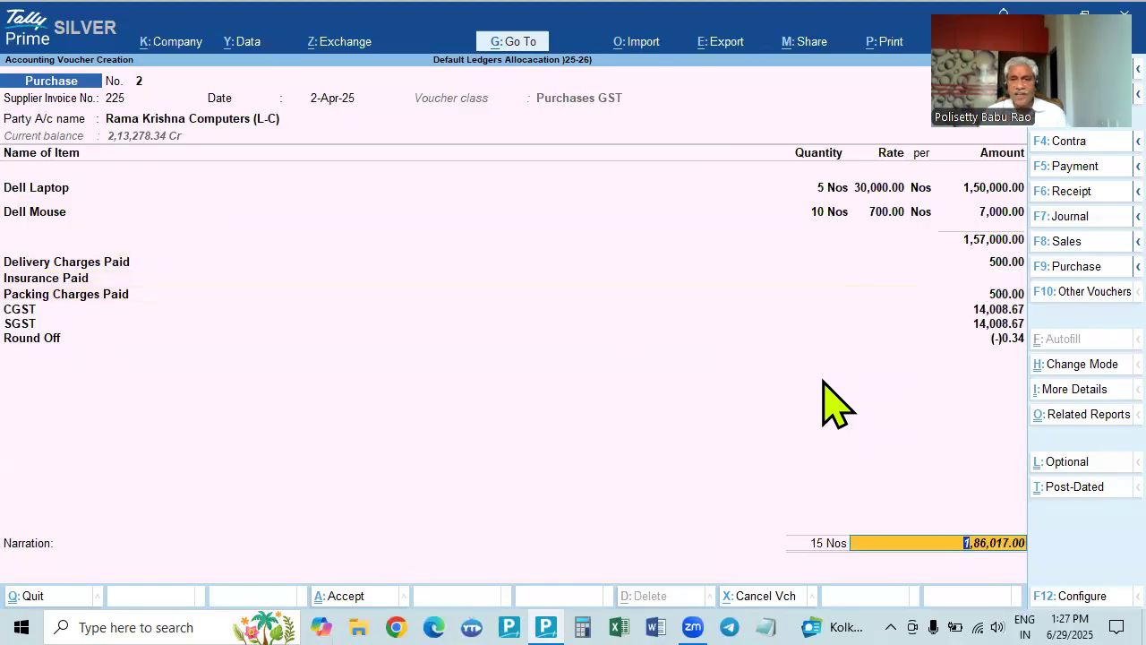
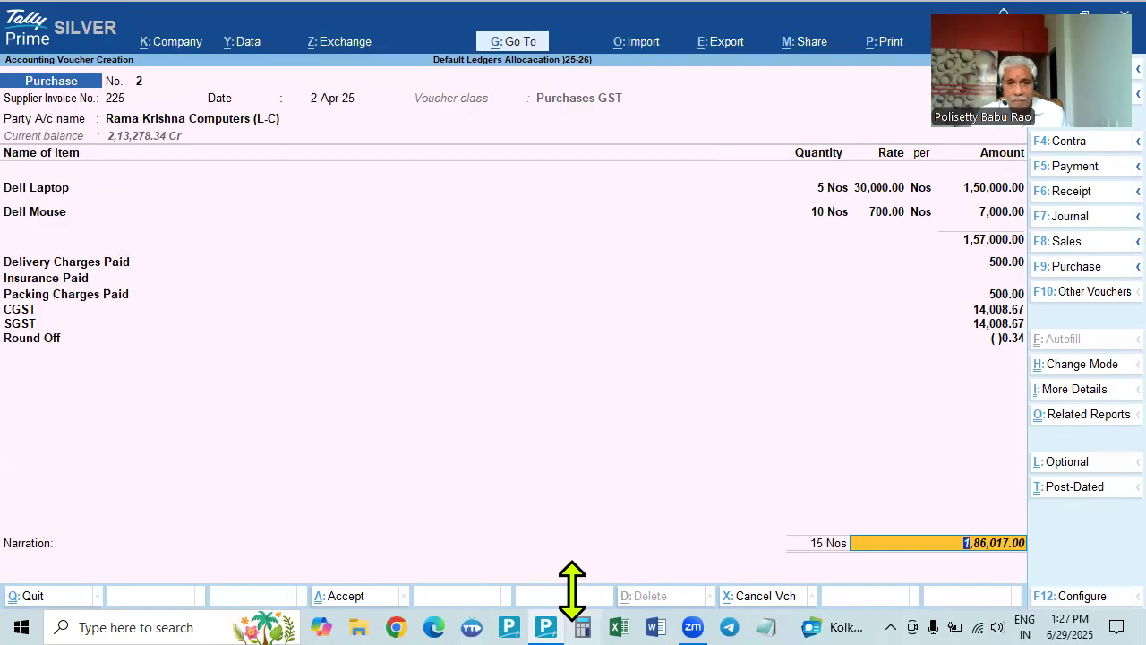
# In Calculator, work out Dell Laptop's share of the additional charges as 1000 ÷ 157000 × 150000.
pyautogui.click(580, 625)
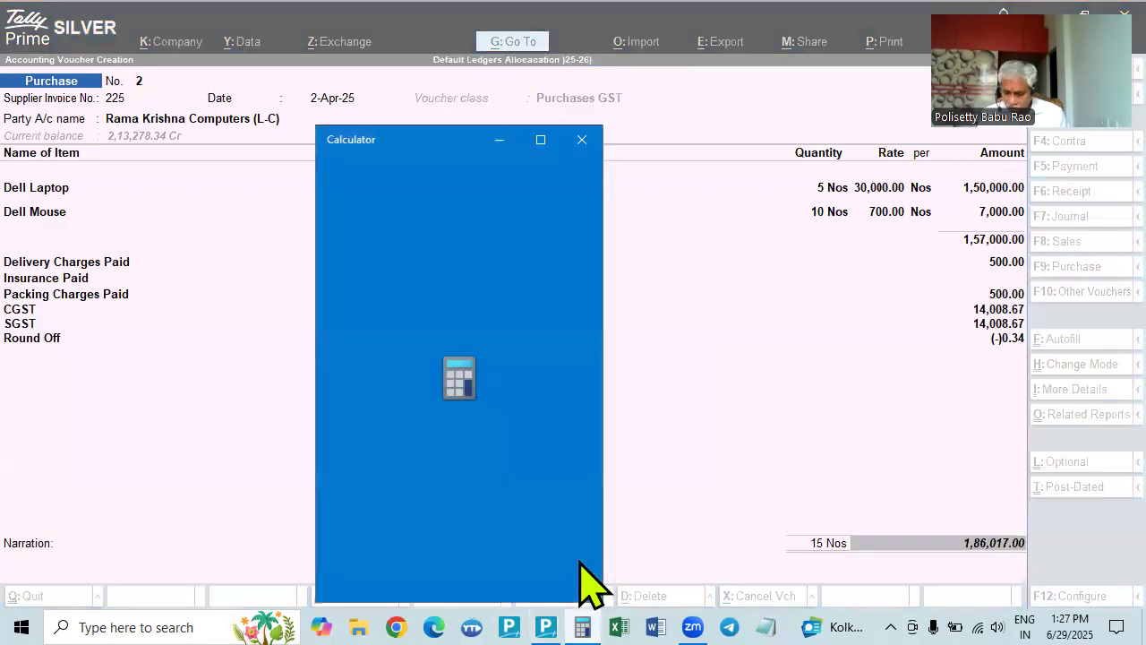
pyautogui.write('1000')
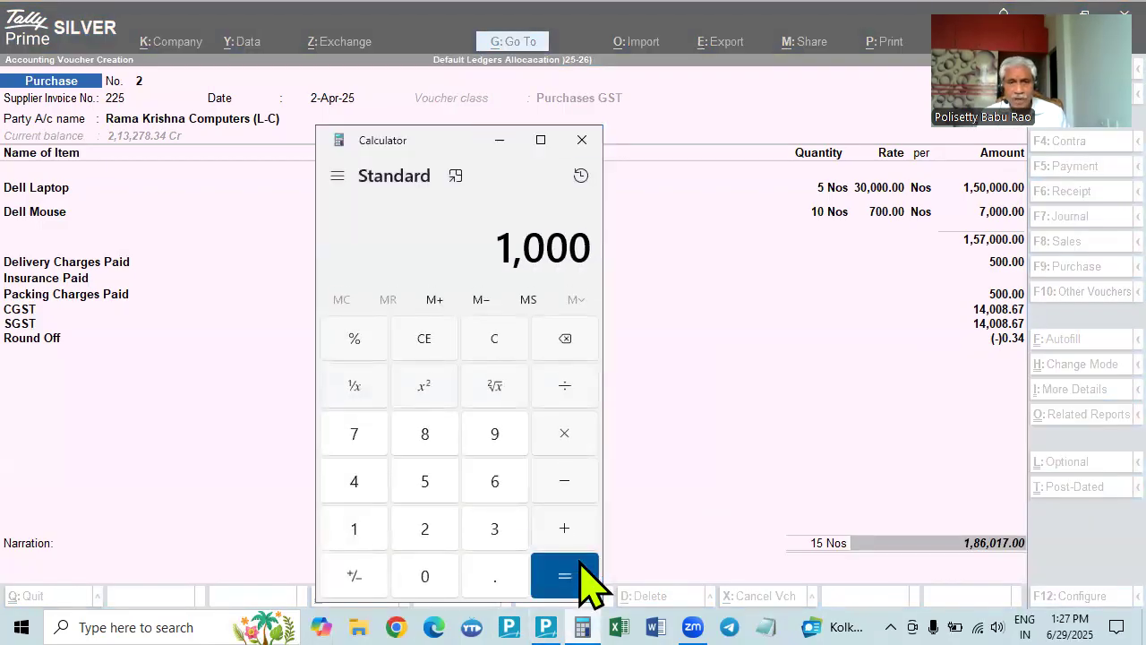
pyautogui.press('/')
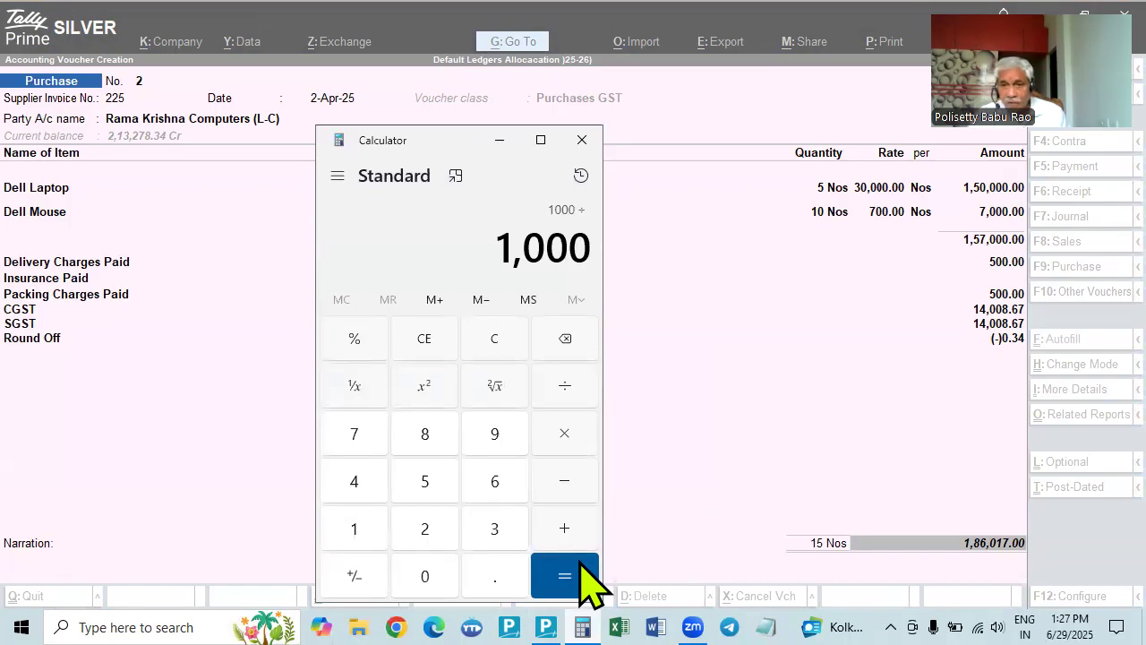
pyautogui.write('1578')
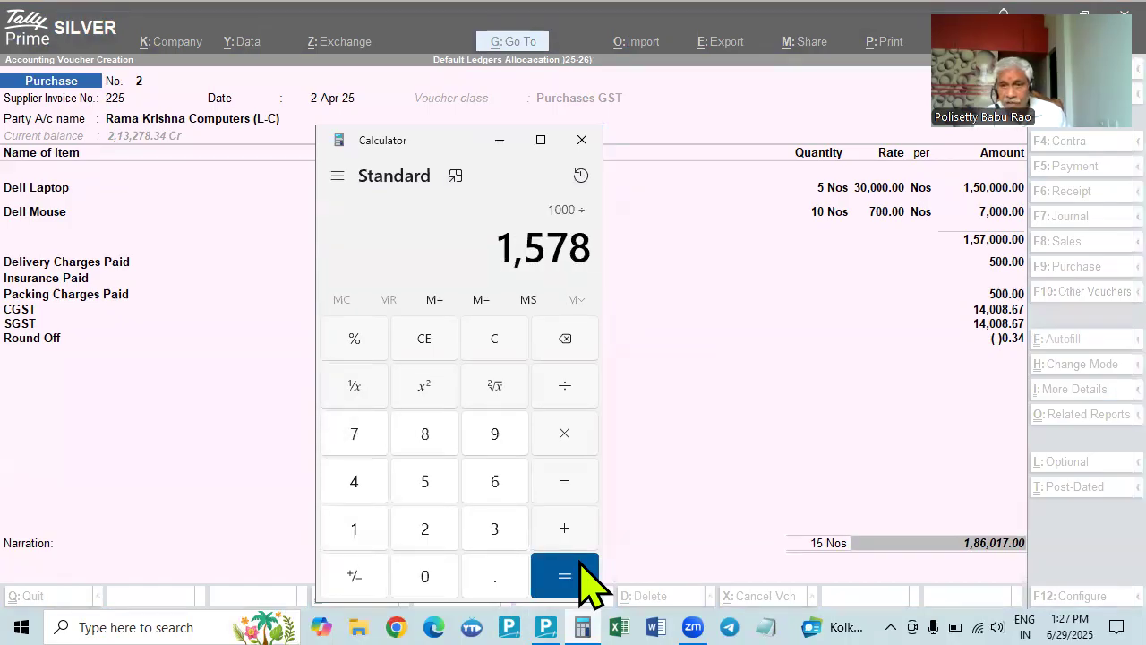
pyautogui.press('BackSpace')
pyautogui.write('000')
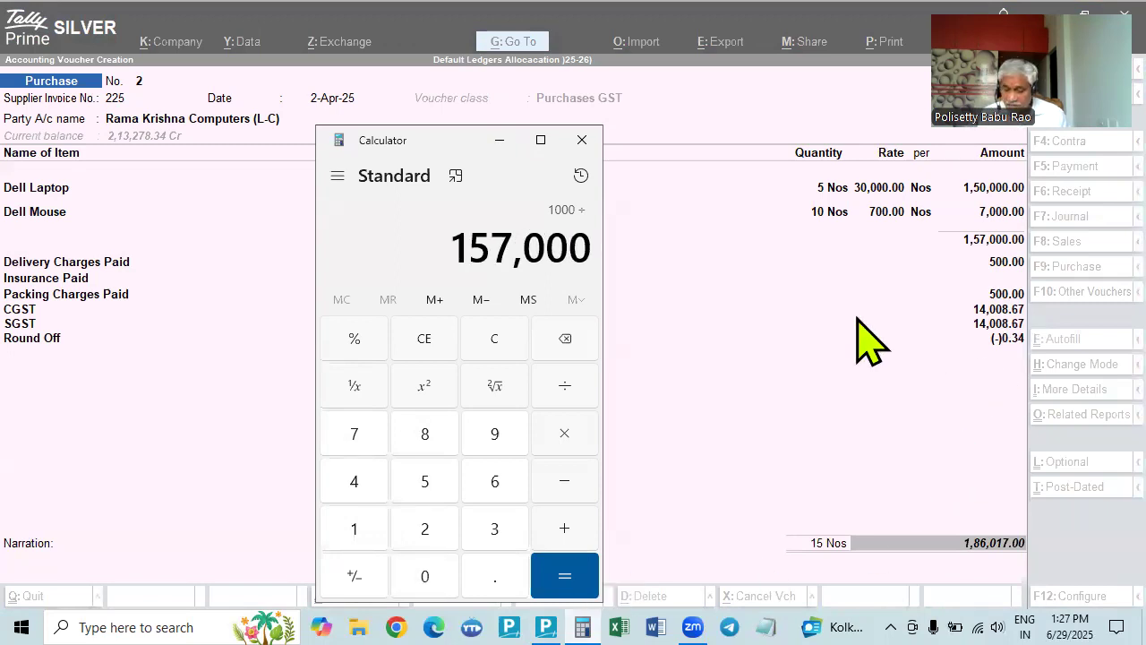
pyautogui.press('*')
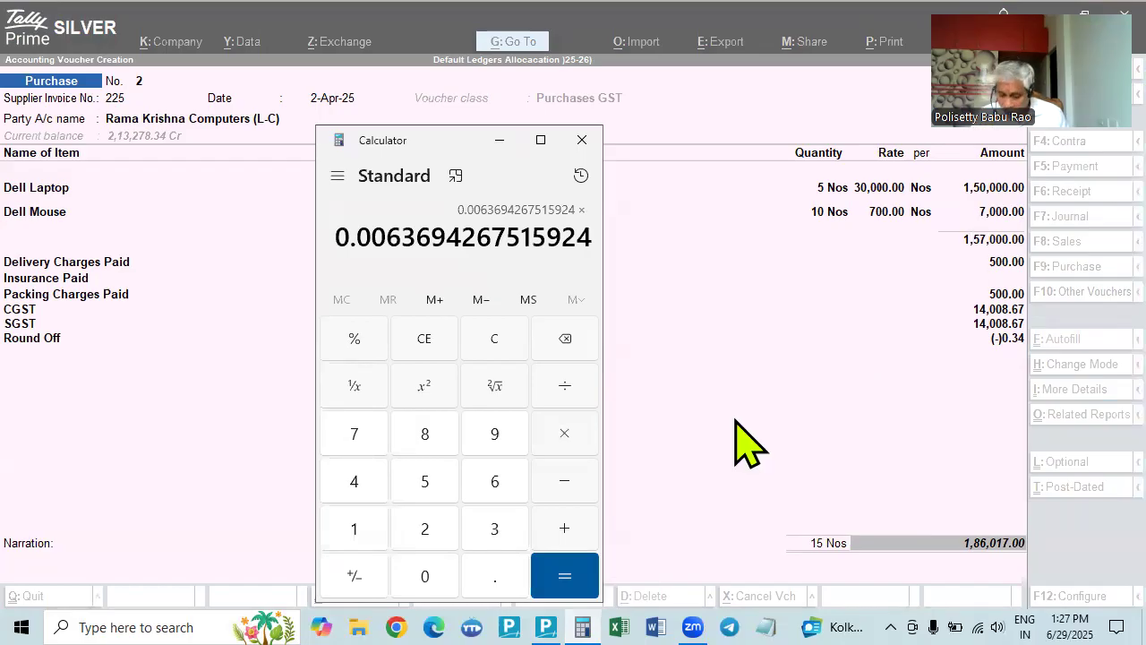
pyautogui.write('150,000')
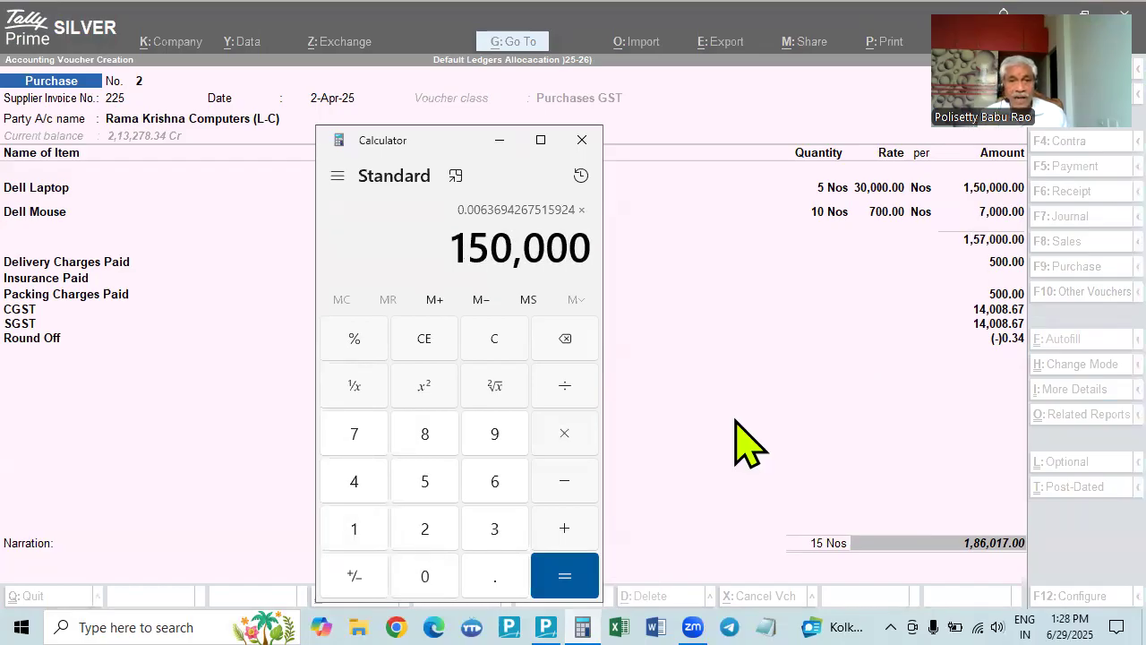
pyautogui.press('Return')
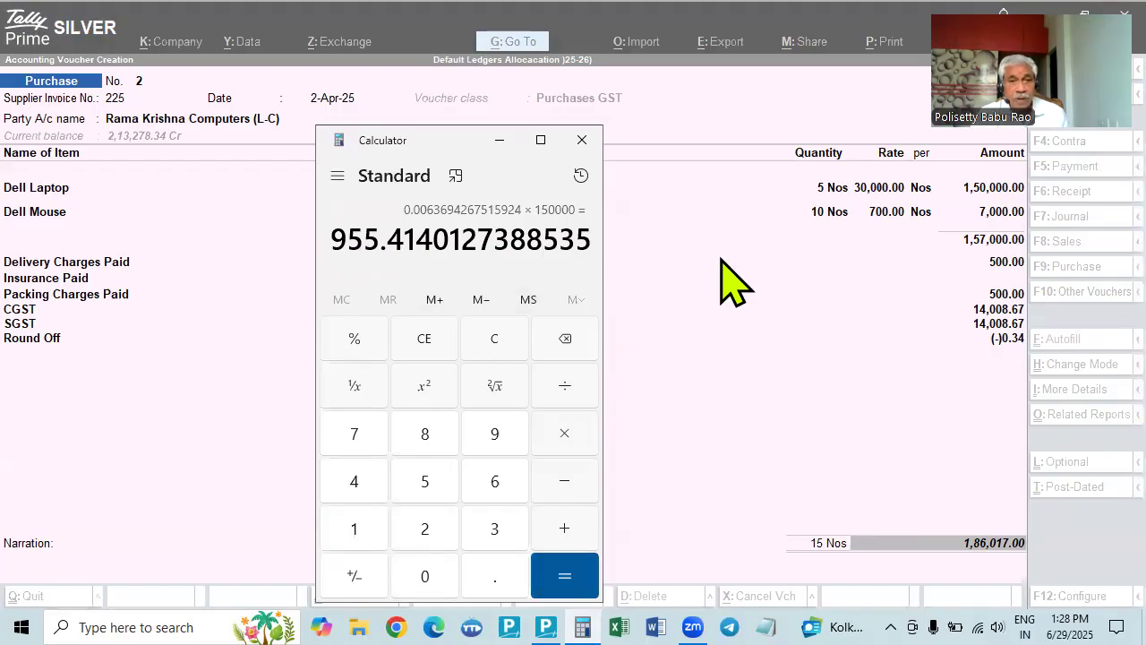
# Calculate Dell Laptop's taxable value by adding 955.41 and 150000.
pyautogui.press('Escape')
pyautogui.write('955.41')
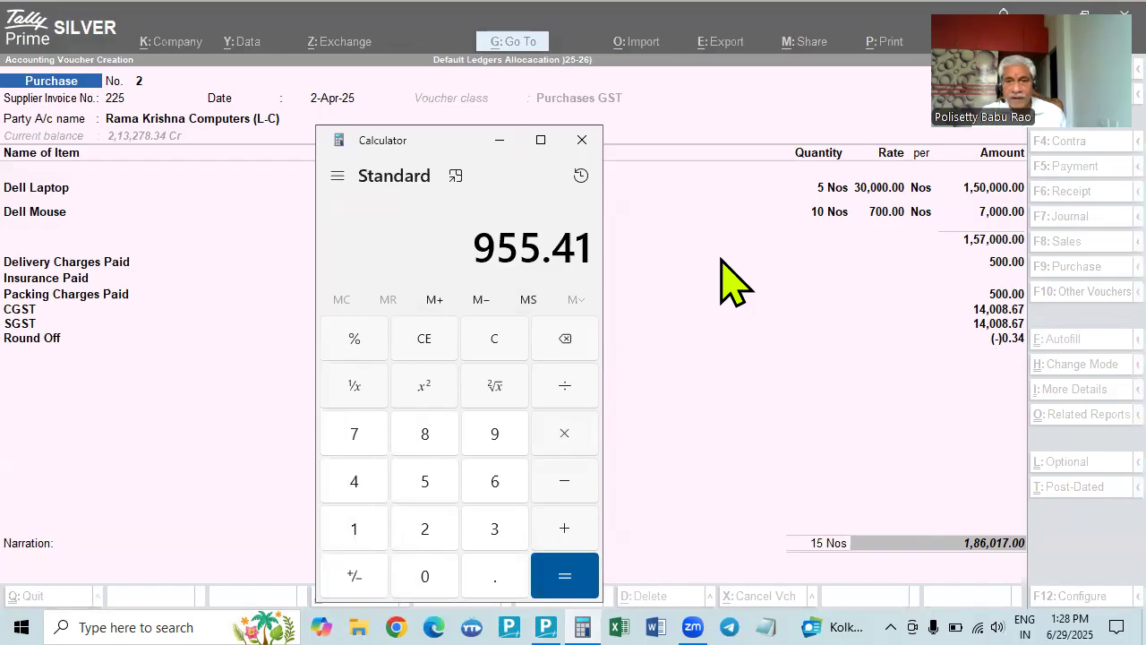
pyautogui.press('+')
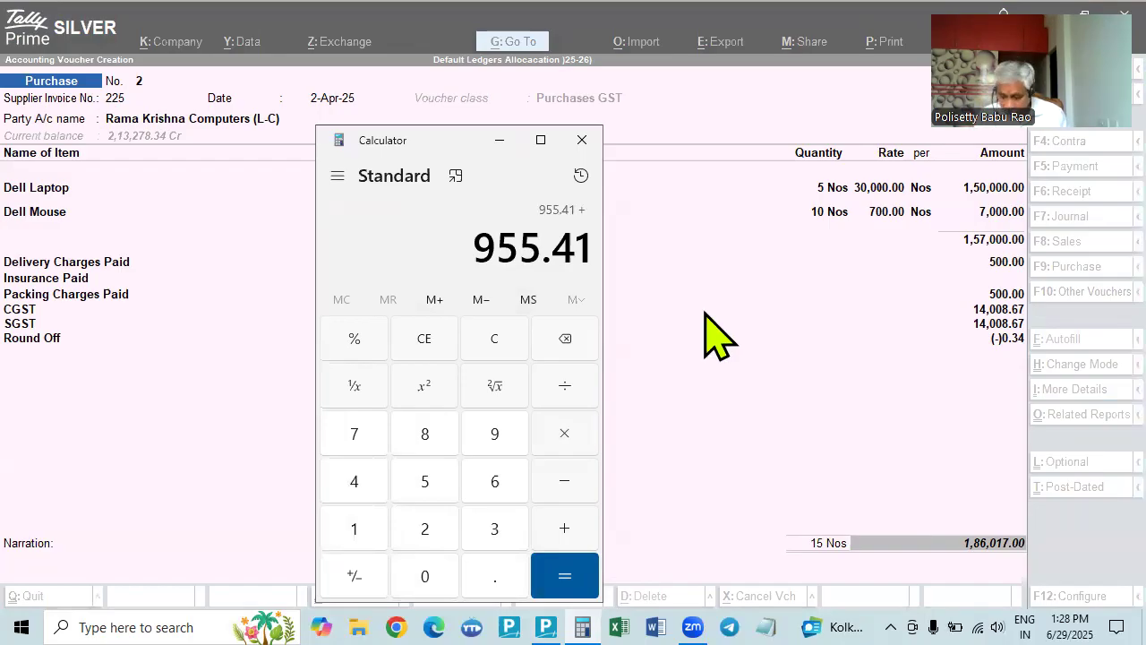
pyautogui.write('1500000')
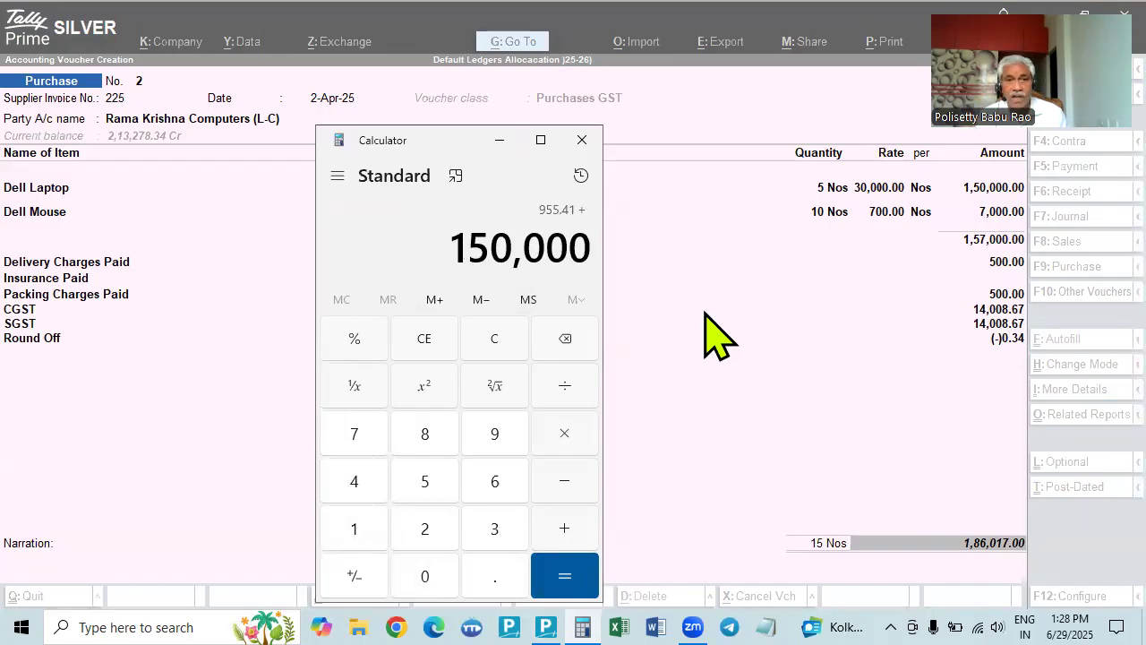
pyautogui.press('Return')
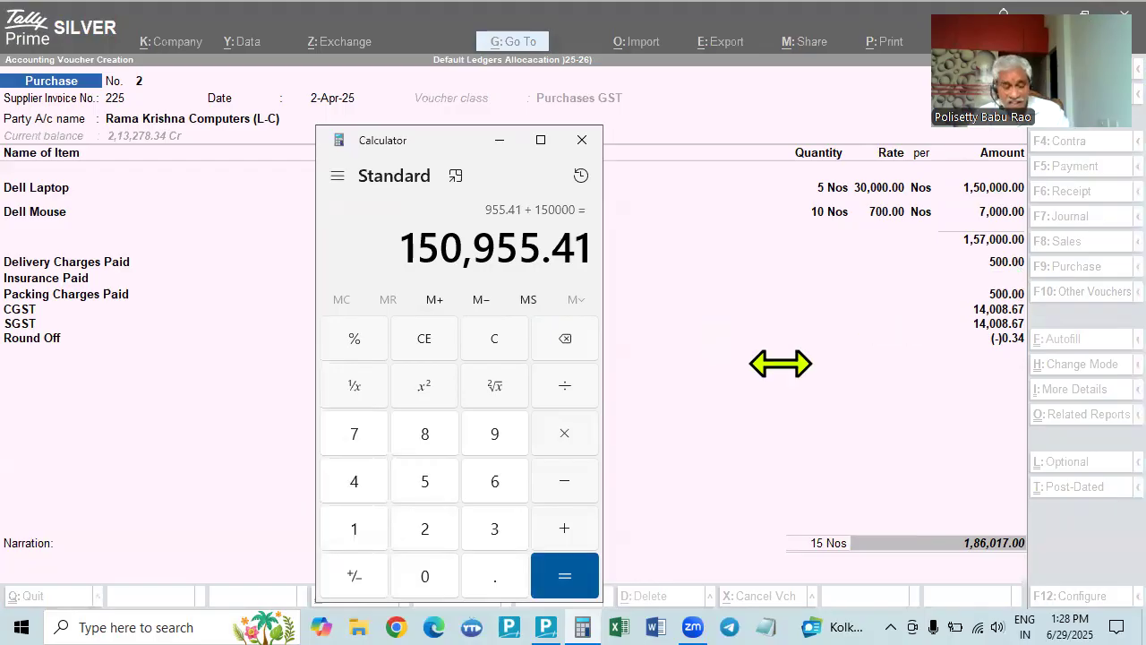
# Return to TallyPrime, show the voucher's detailed GST Tax Analysis, and compare Dell Laptop's taxable value with the calculated amount.
pyautogui.click(88, 473)
pyautogui.hotkey('ctrl', 'o')
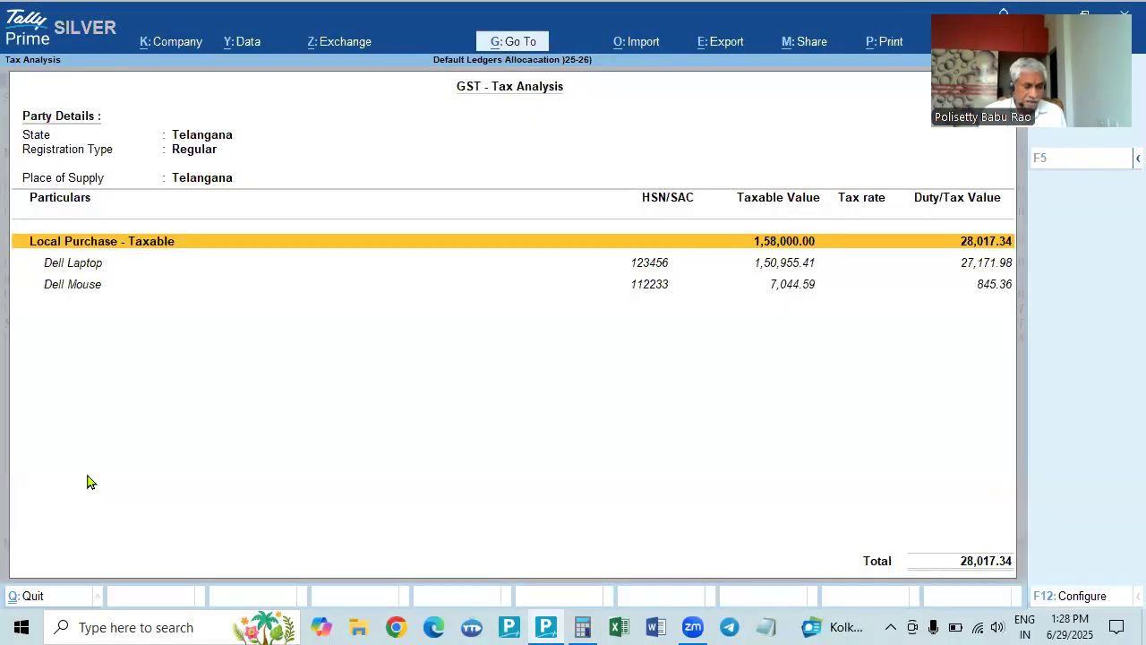
pyautogui.hotkey('alt', 'F5')
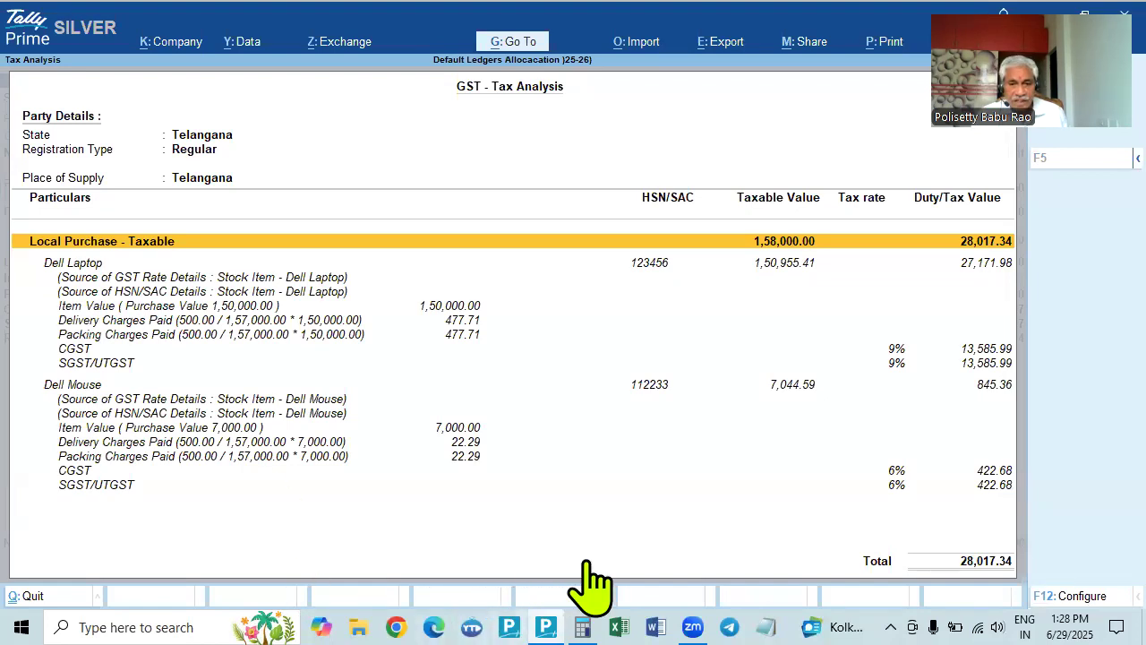
pyautogui.click(583, 627)
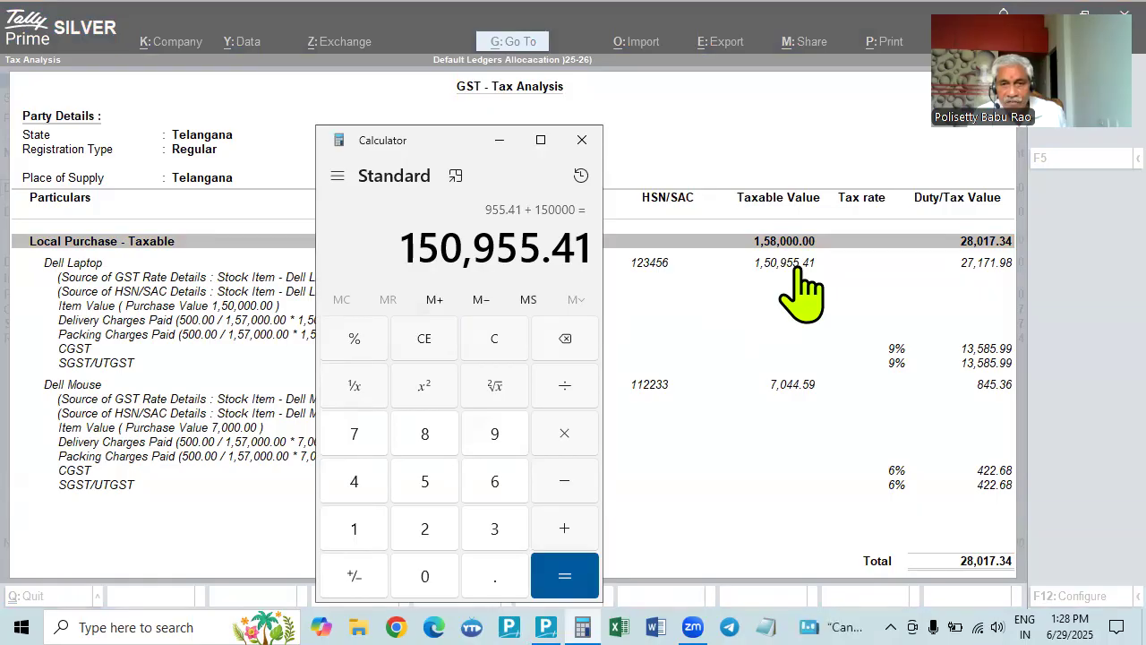
pyautogui.click(725, 426)
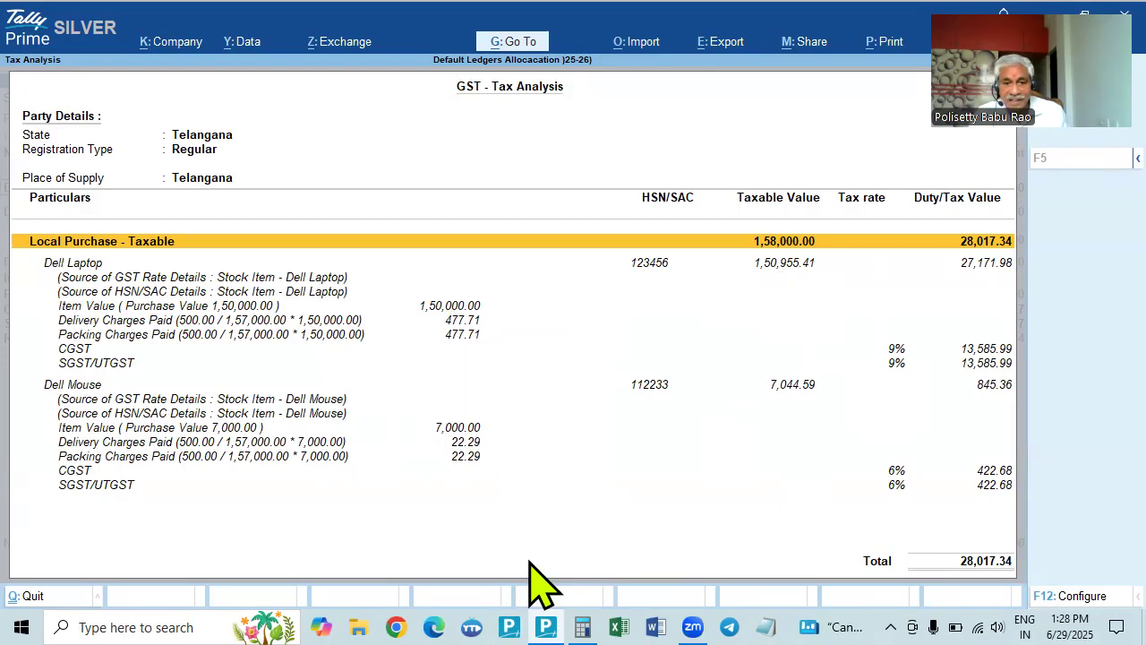
# In Calculator, compute 9% of Dell Laptop's taxable value, compare it with the CGST amount in the analysis, and close the calculator.
pyautogui.click(583, 627)
pyautogui.press('*')
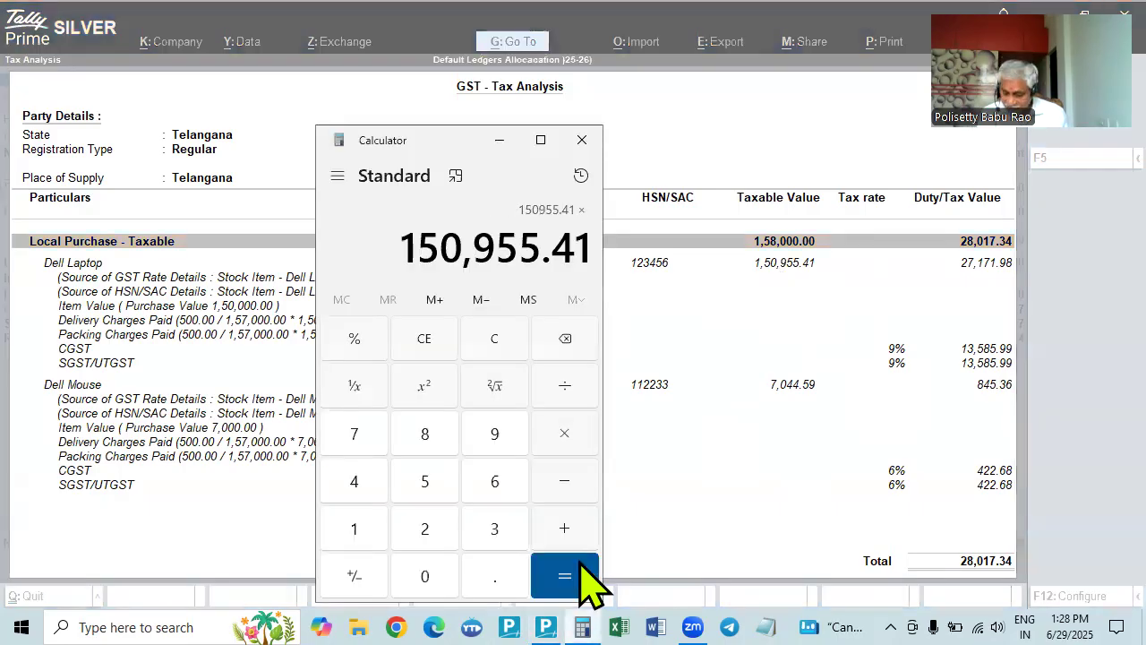
pyautogui.press('9')
pyautogui.press('%')
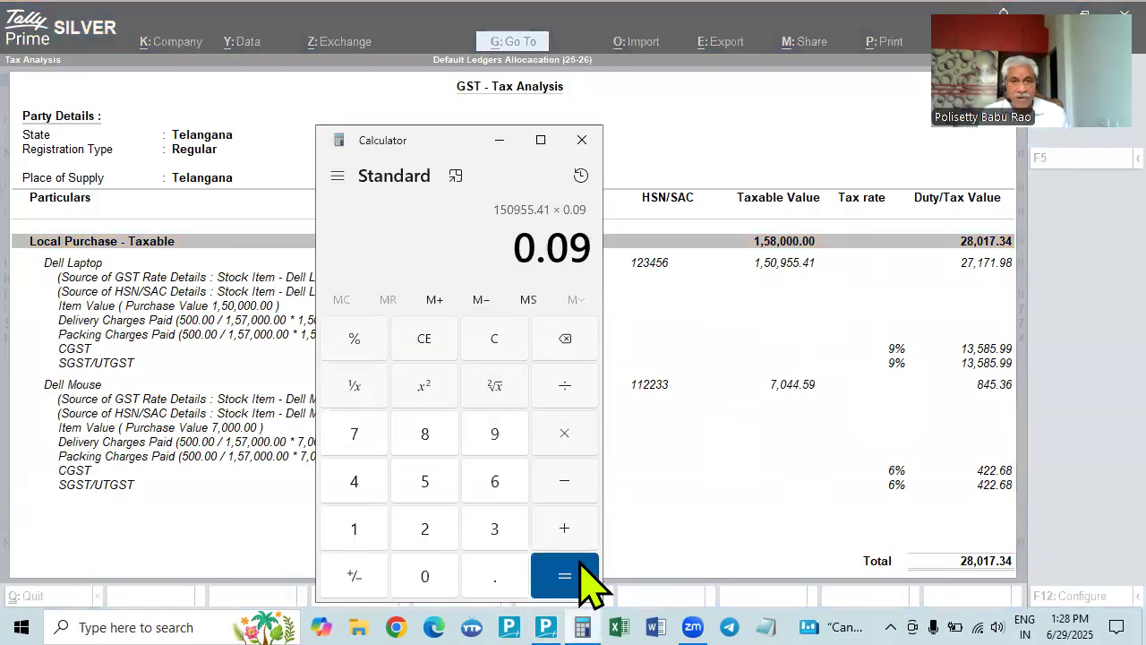
pyautogui.press('Return')
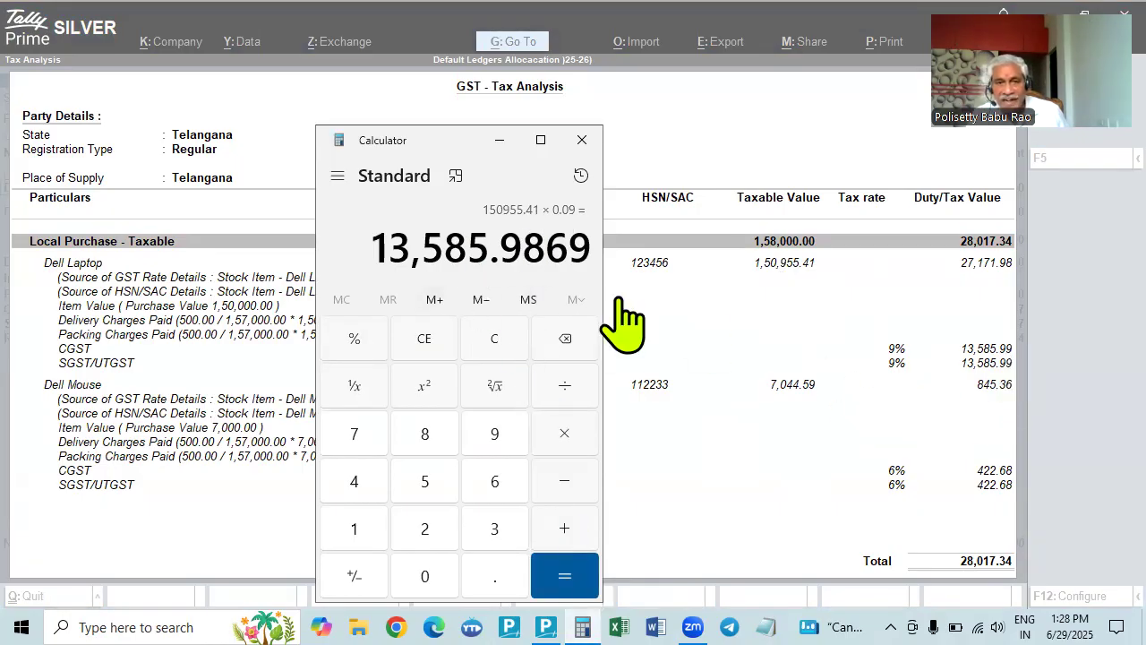
pyautogui.moveTo(582, 249); pyautogui.dragTo(544, 251)
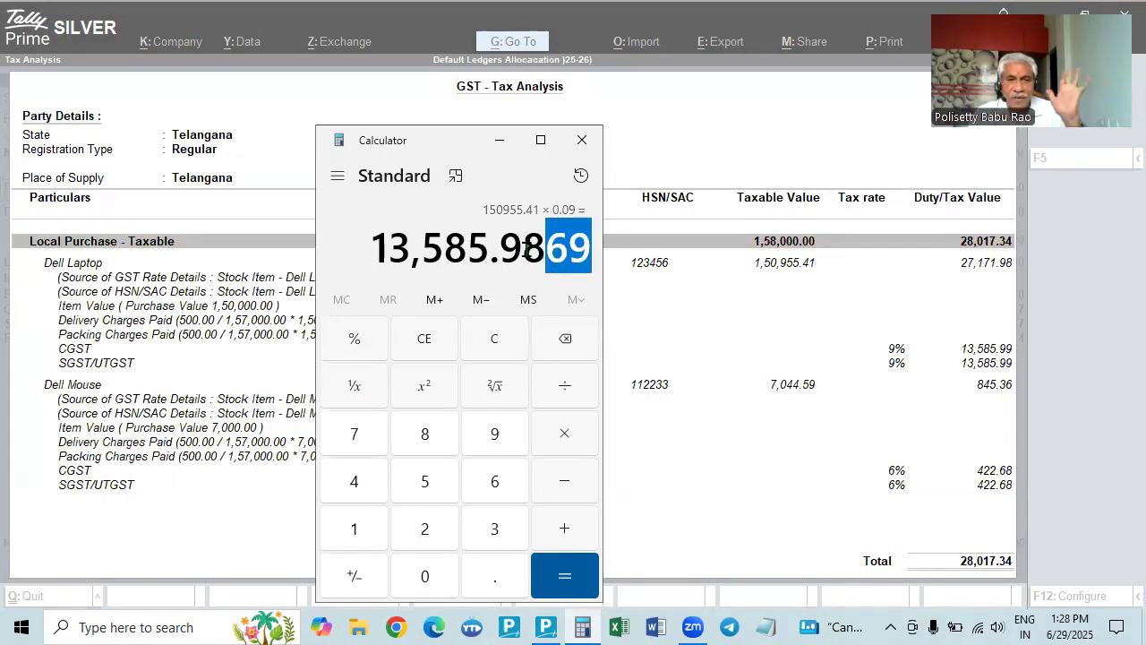
pyautogui.click(582, 139)
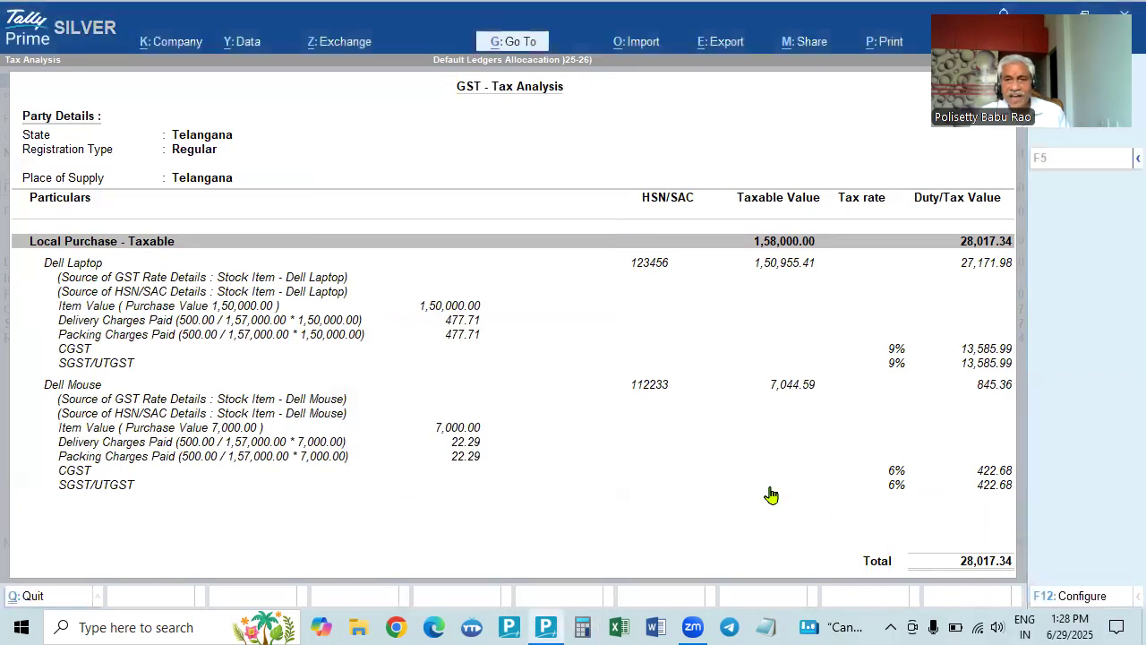
# Return to the purchase voucher and use Calculator to work out Dell Mouse's share of the charges as 1000 ÷ 157000 × 7000.
pyautogui.press('Escape')
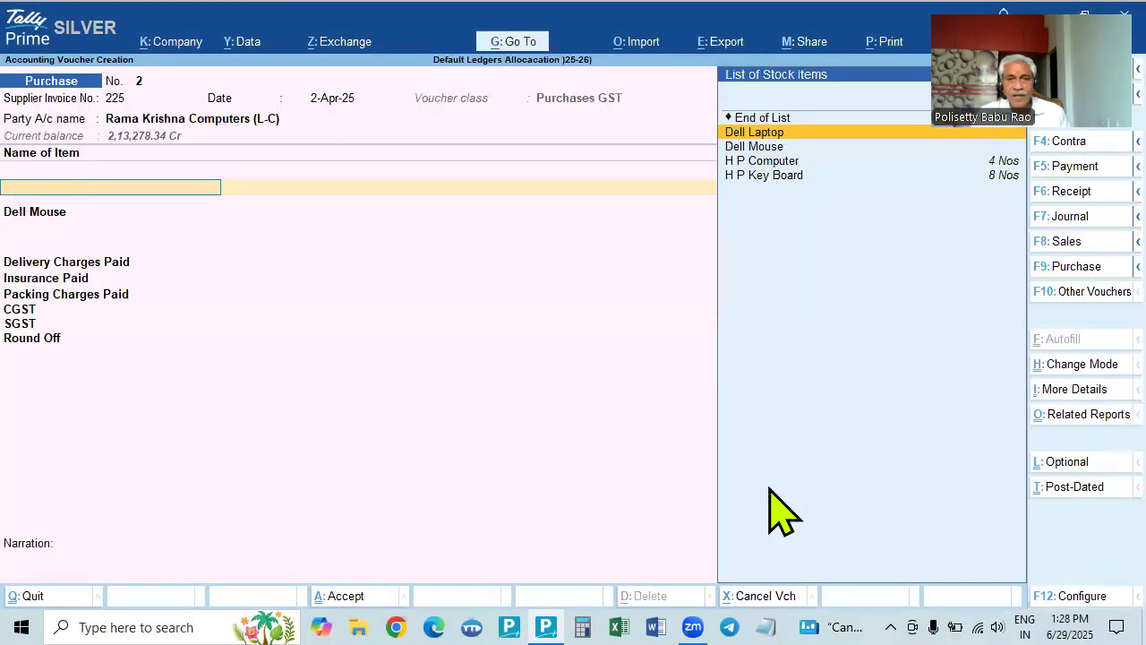
pyautogui.press('Return')
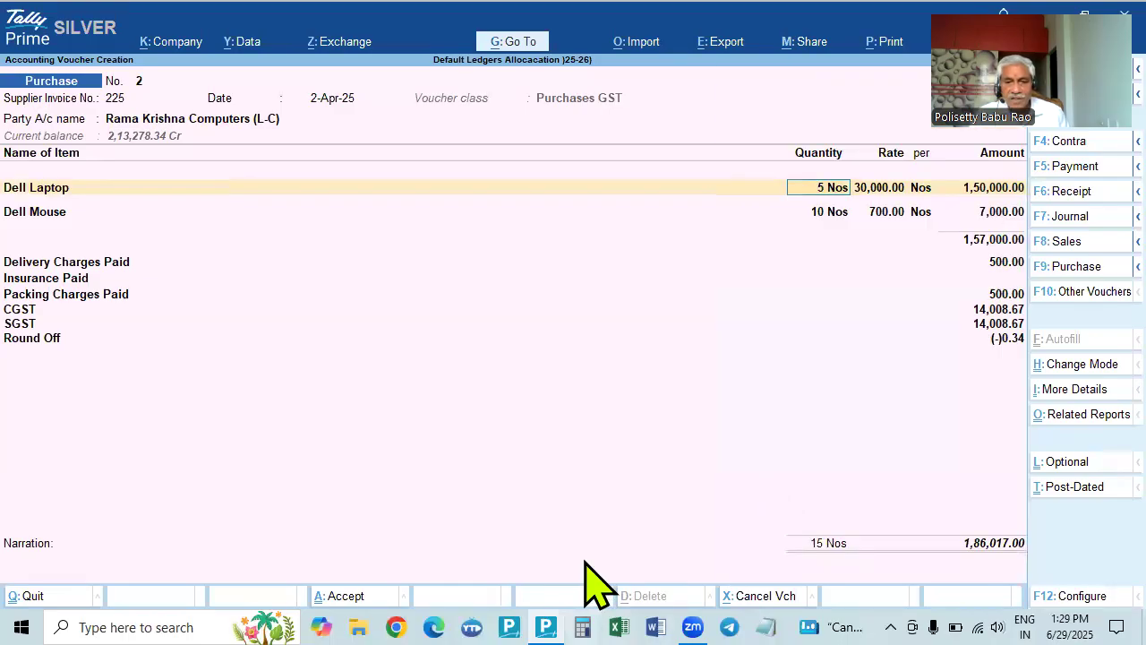
pyautogui.click(582, 627)
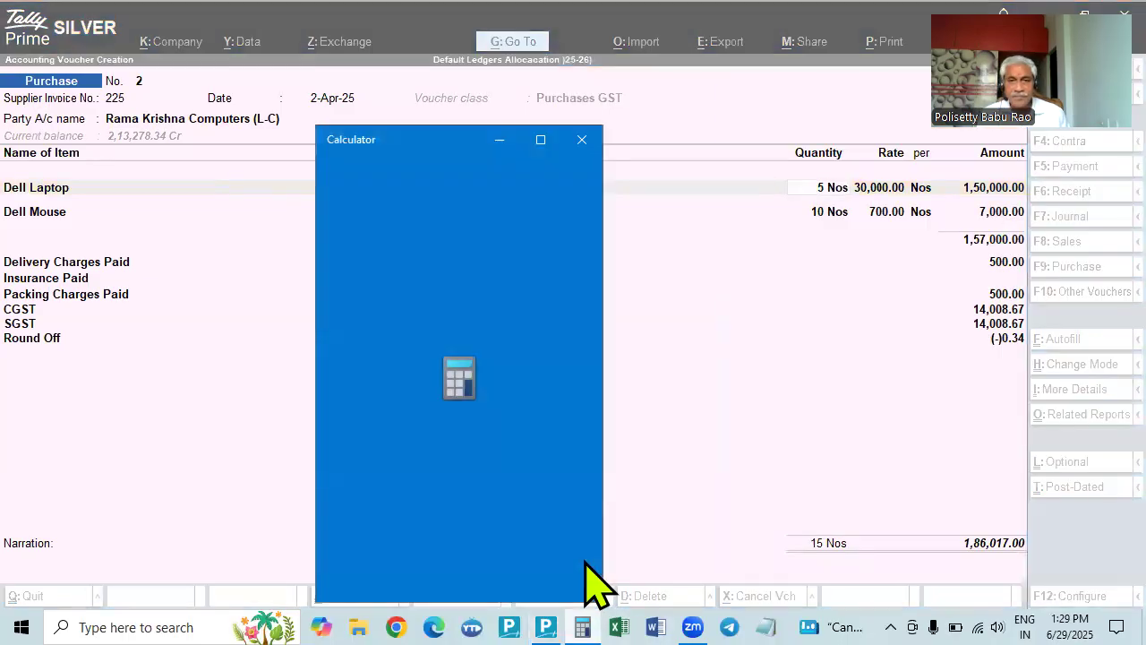
pyautogui.write('500')
pyautogui.press('Escape')
pyautogui.write('1000')
pyautogui.press('/')
pyautogui.write('157')
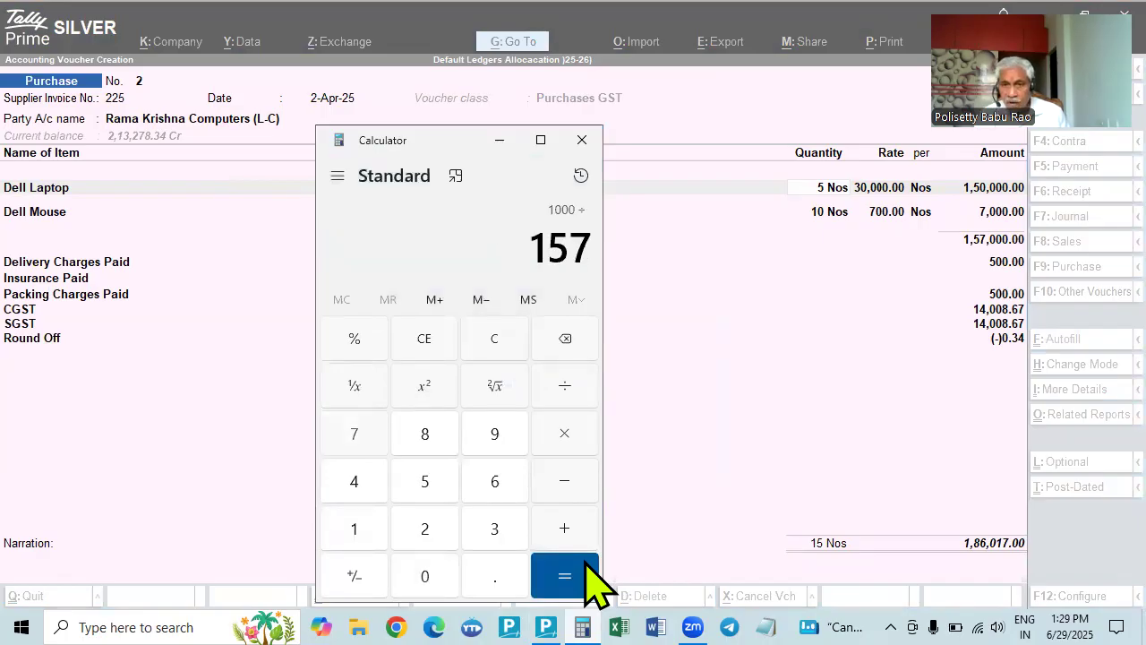
pyautogui.write(',000')
pyautogui.press('Return')
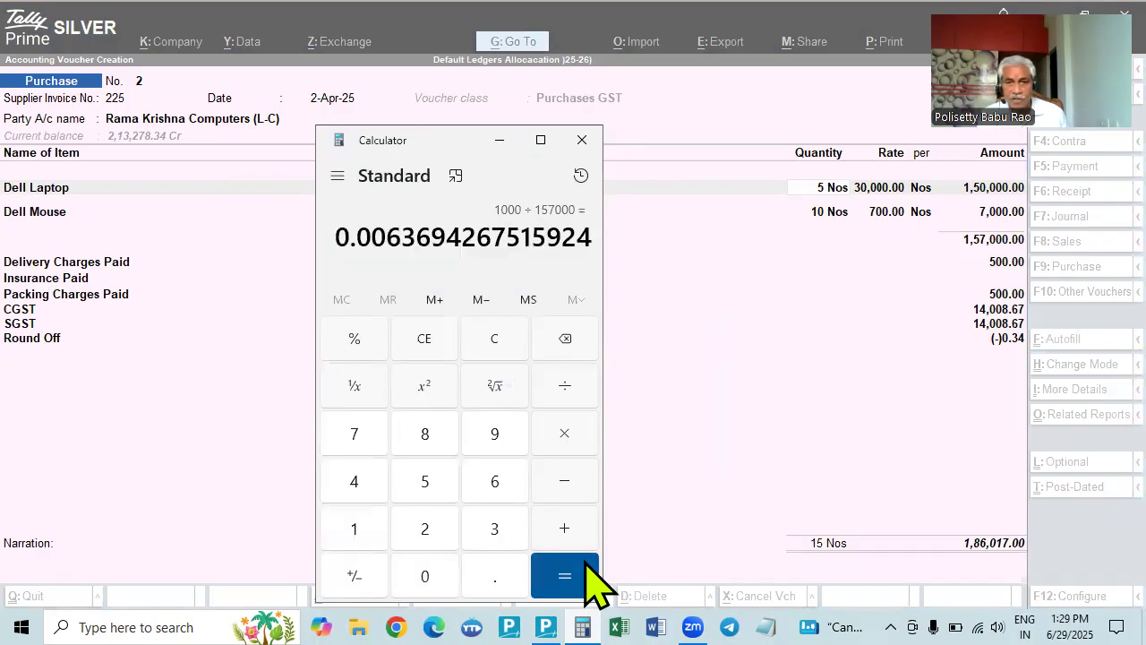
pyautogui.press('*')
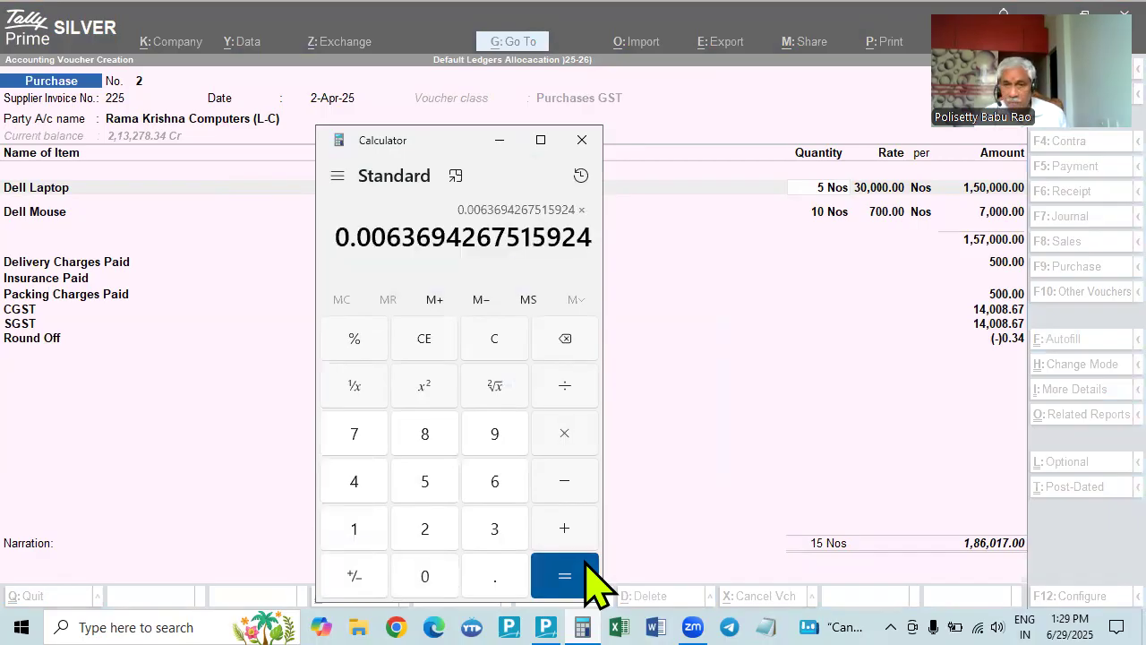
pyautogui.write('7000')
pyautogui.press('Return')
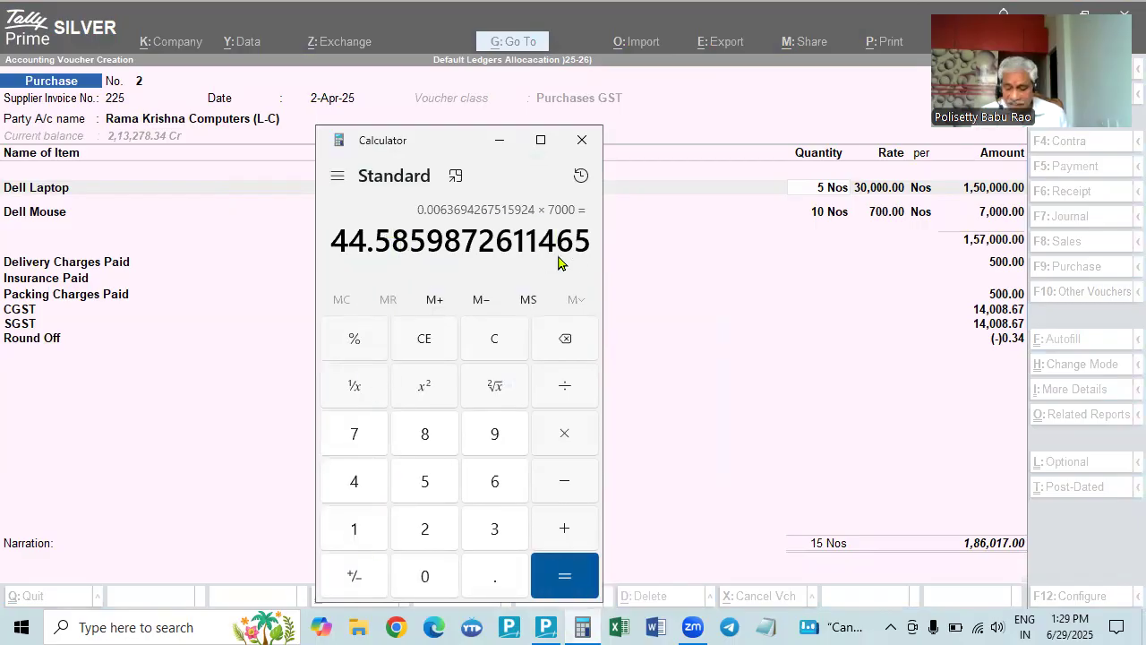
# Calculate Dell Mouse's taxable value by adding 44.59 and 7000.
pyautogui.write('44.59')
pyautogui.press('+')
pyautogui.write('7')
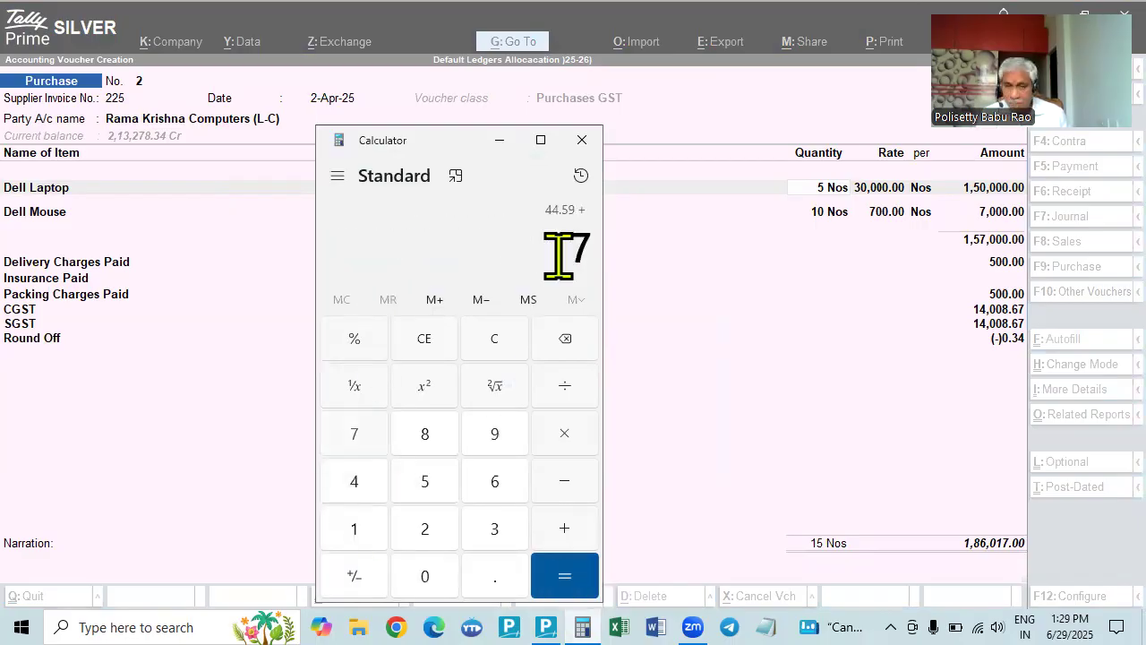
pyautogui.write('00044.59')
pyautogui.press('Return')
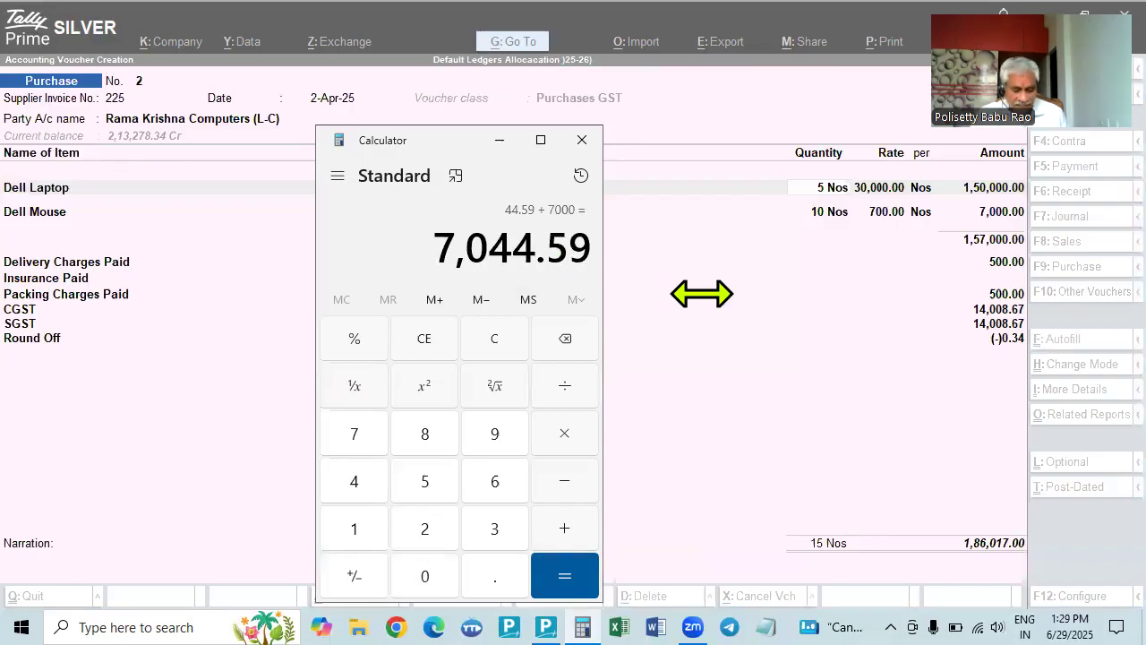
# Reopen the detailed GST Tax Analysis in TallyPrime and compare Dell Mouse's taxable value with the Calculator result.
pyautogui.click(123, 426)
pyautogui.hotkey('alt', 'a')
pyautogui.hotkey('alt', 'F5')
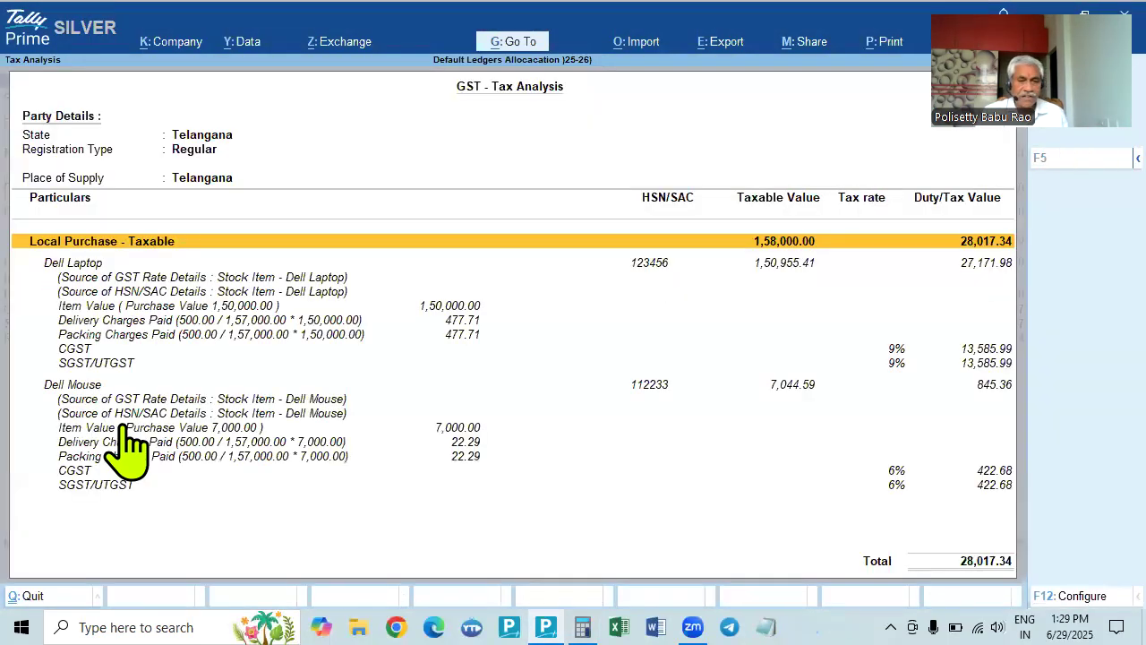
pyautogui.click(582, 627)
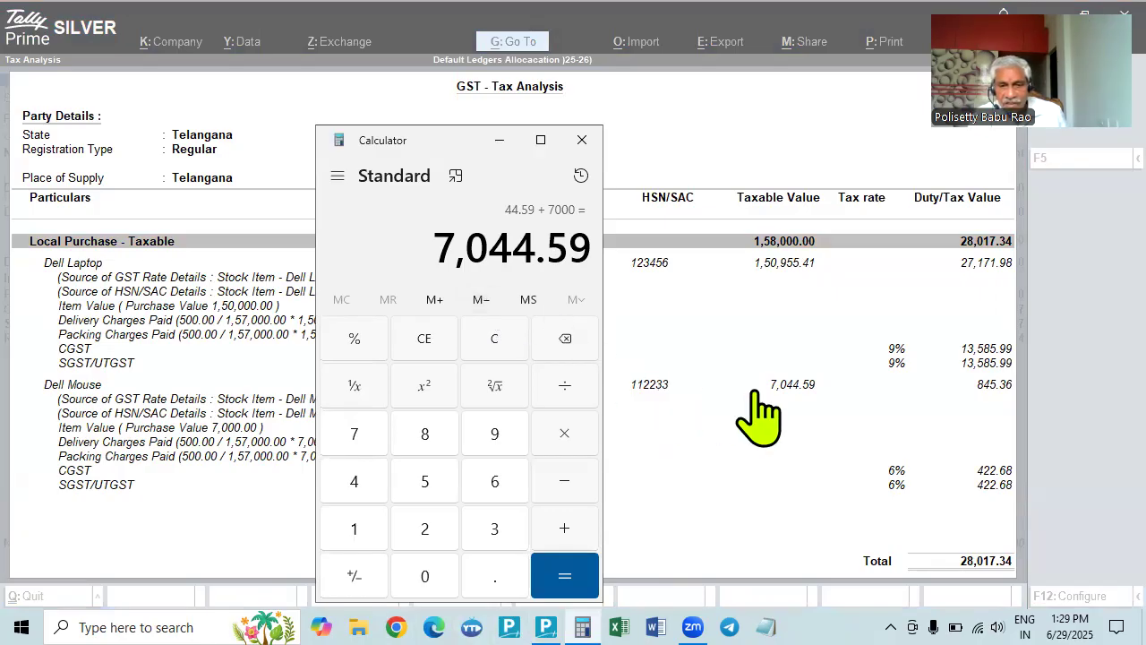
# Calculate 6% of Dell Mouse's taxable value to check its CGST and SGST amounts.
pyautogui.press('*')
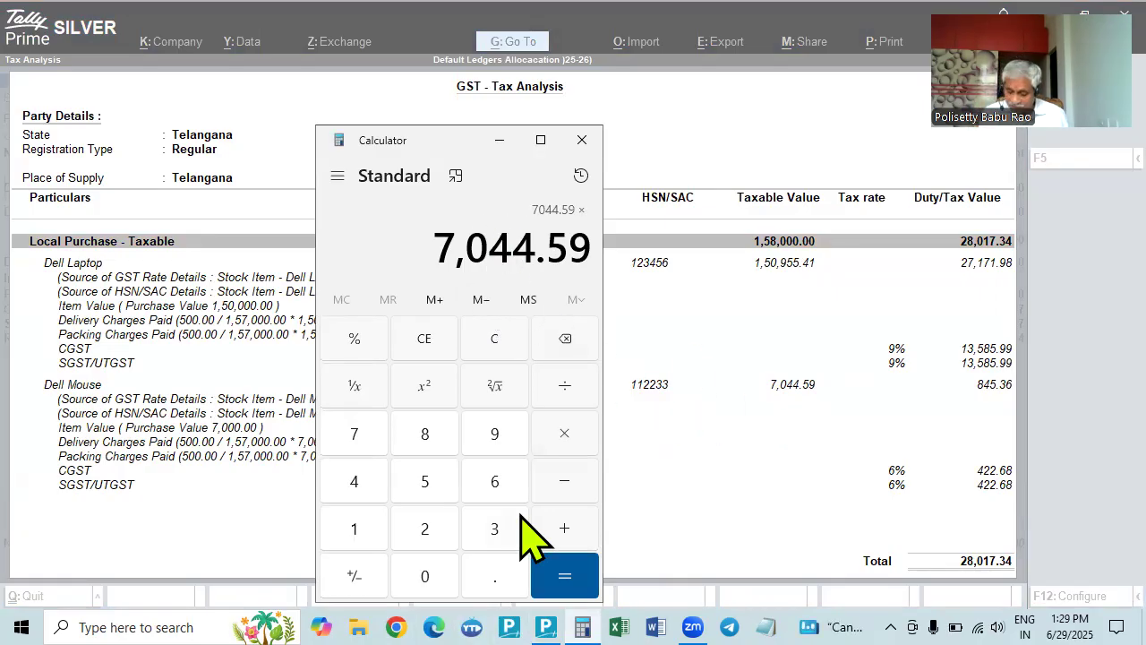
pyautogui.write('6')
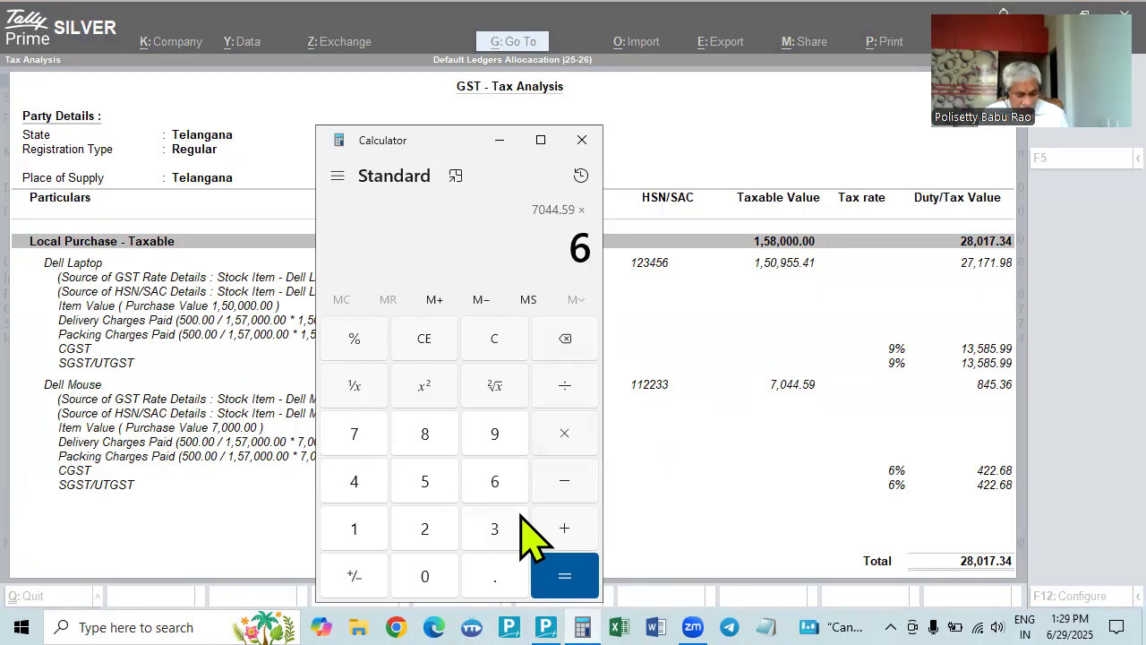
pyautogui.press('%')
pyautogui.press('Return')
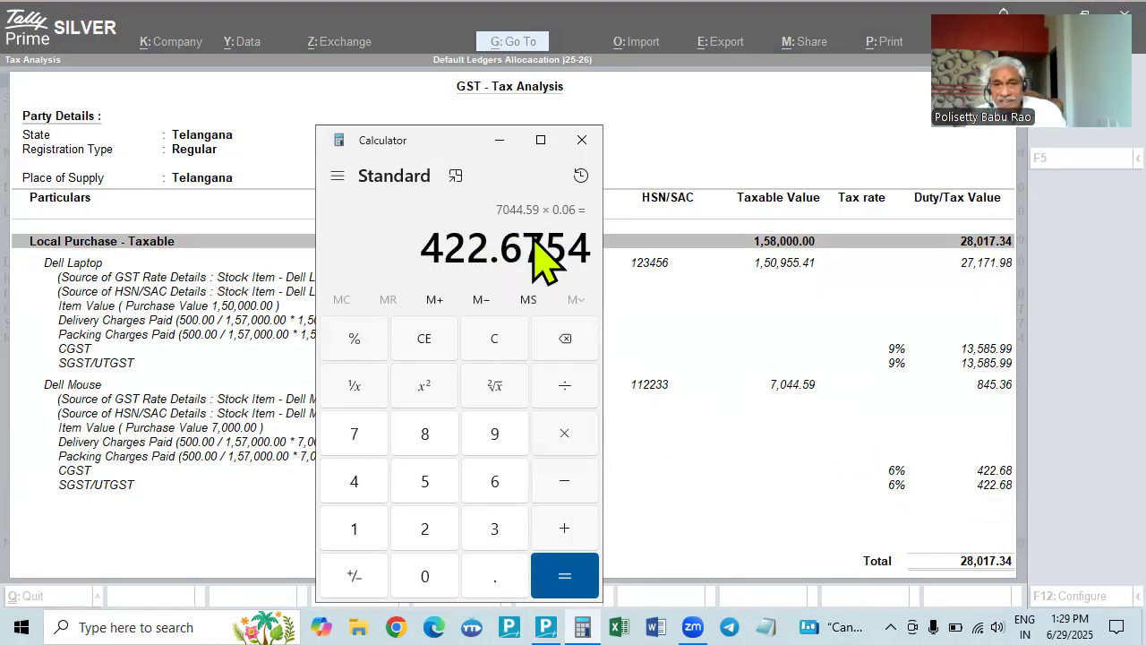
# Close Calculator and the GST Tax Analysis, and keep the Dell Laptop and Dell Mouse lines of the purchase voucher as entered.
pyautogui.click(582, 139)
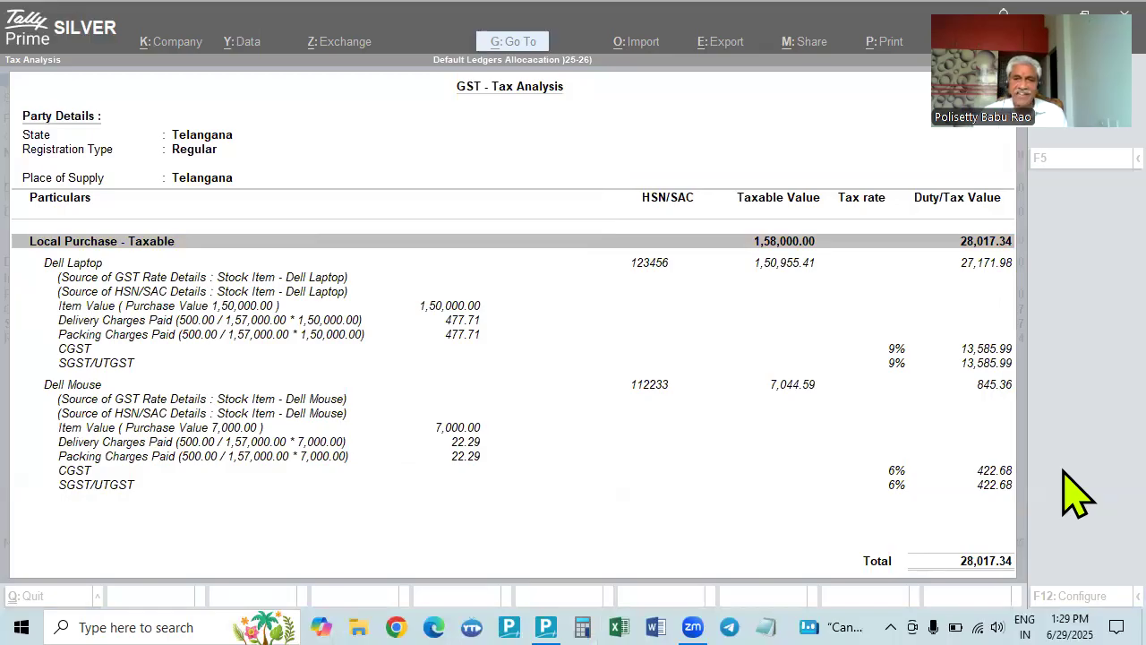
pyautogui.press('Escape')
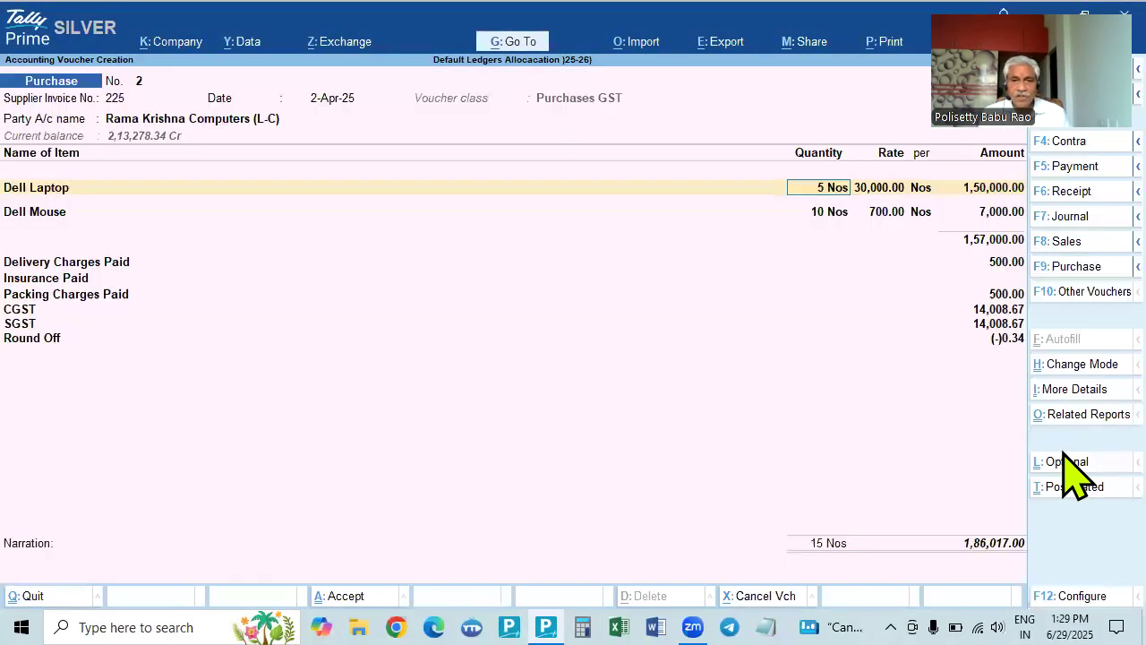
pyautogui.press('Return')
pyautogui.press('Return')
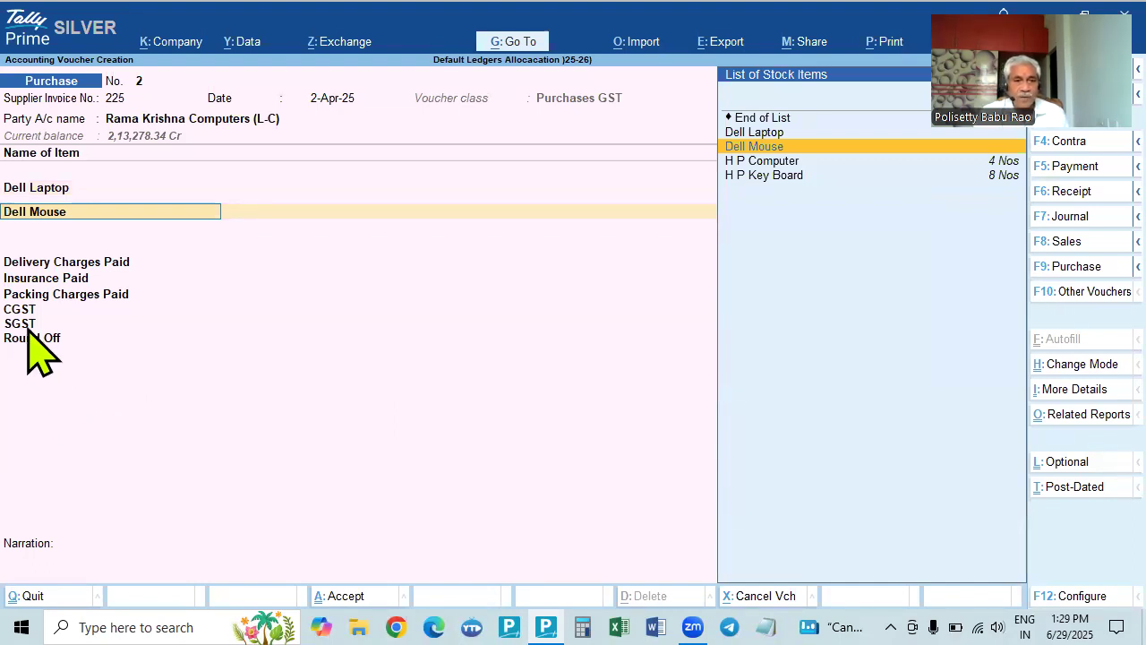
pyautogui.press('Return')
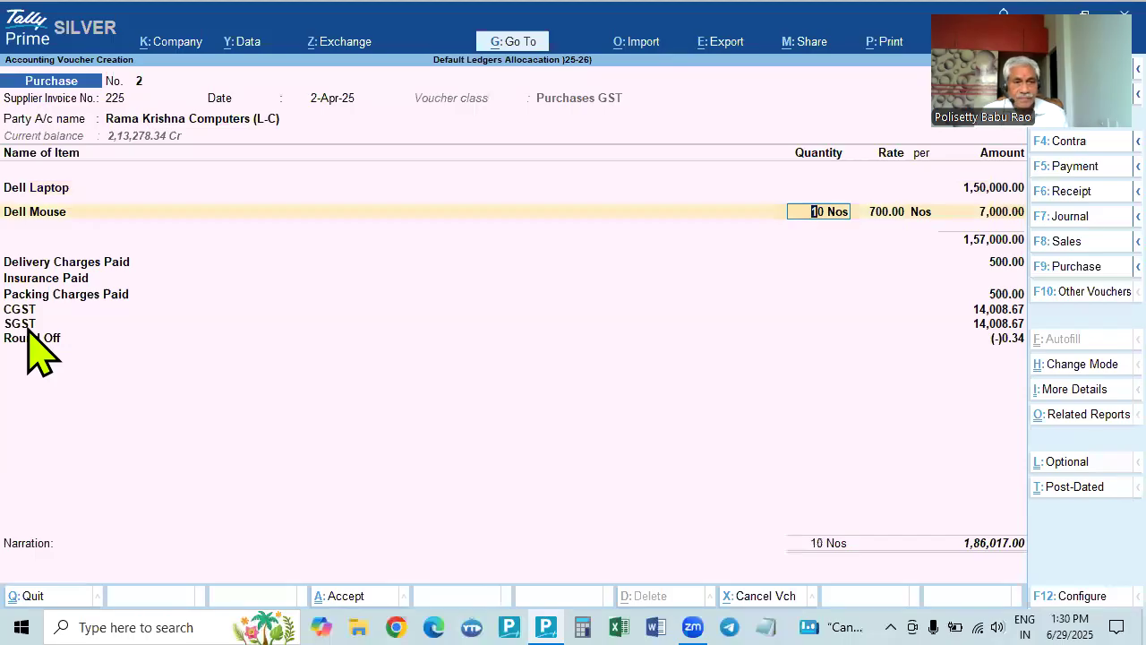
pyautogui.press('Return')
pyautogui.press('Return')
pyautogui.press('Return')
pyautogui.press('Return')
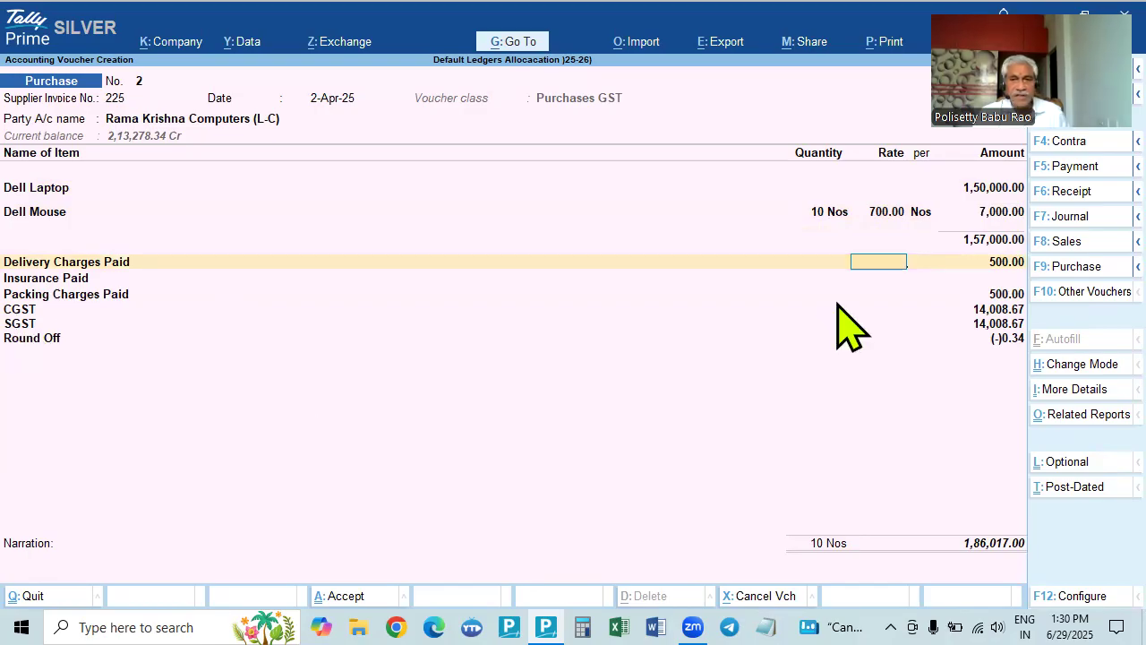
# Accept the charges and New Ref 225 for Rama Krishna Computers (L-C), save the voucher, and start another with supplier invoice number 525.
pyautogui.press('Return')
pyautogui.press('Return')
pyautogui.press('Return')
pyautogui.press('Return')
pyautogui.press('Return')
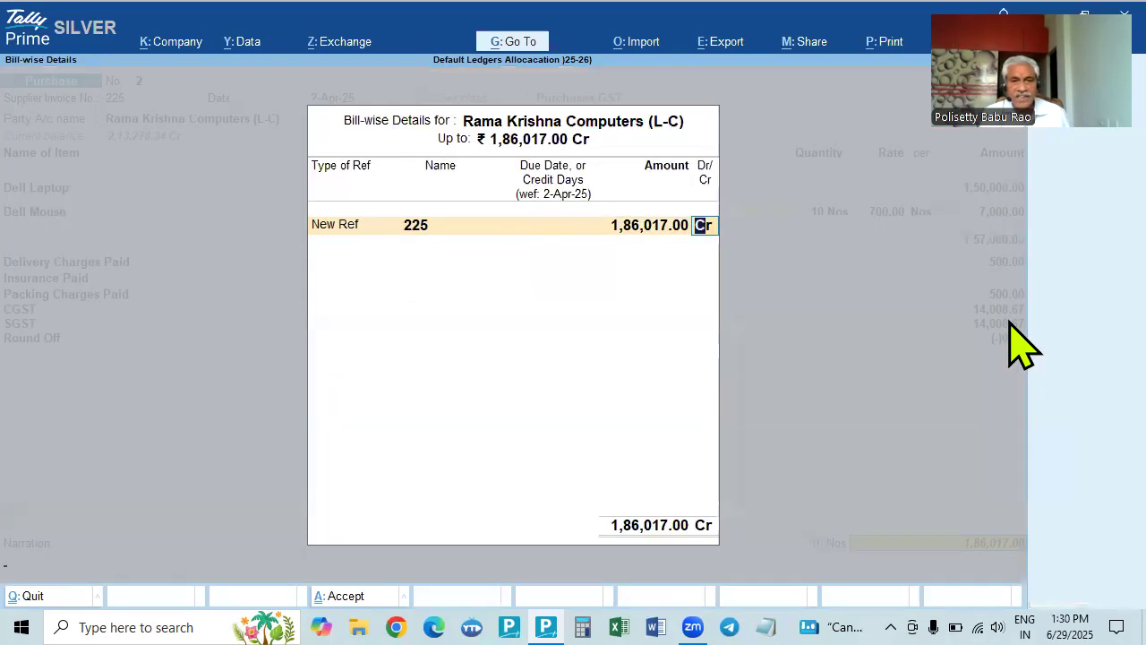
pyautogui.press('Return')
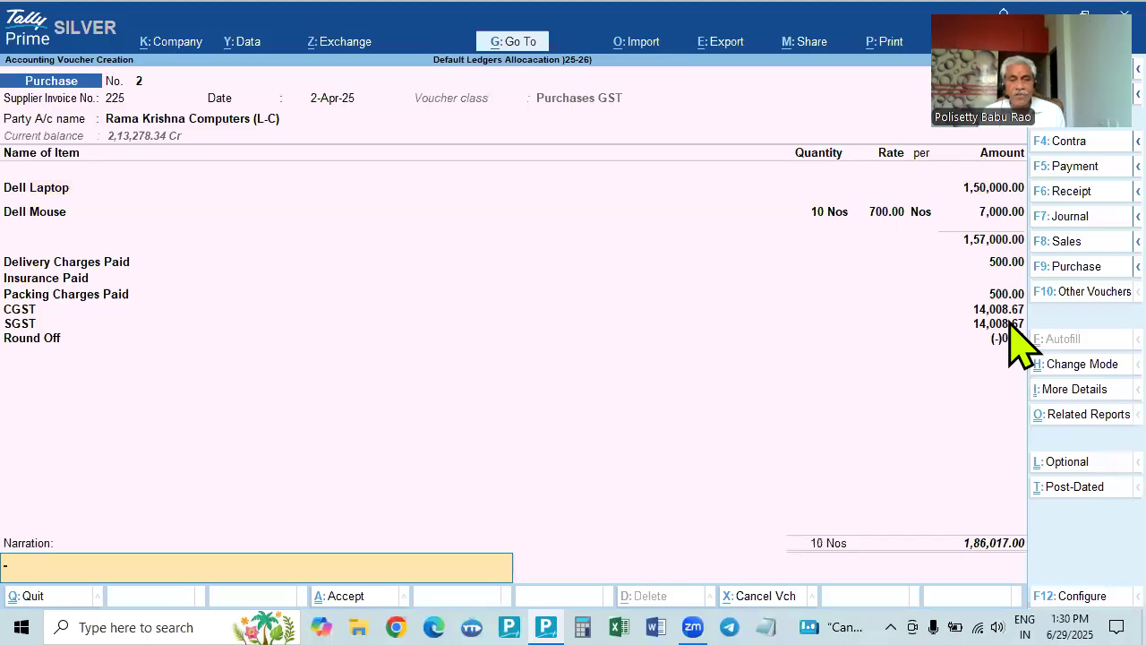
pyautogui.press('Return')
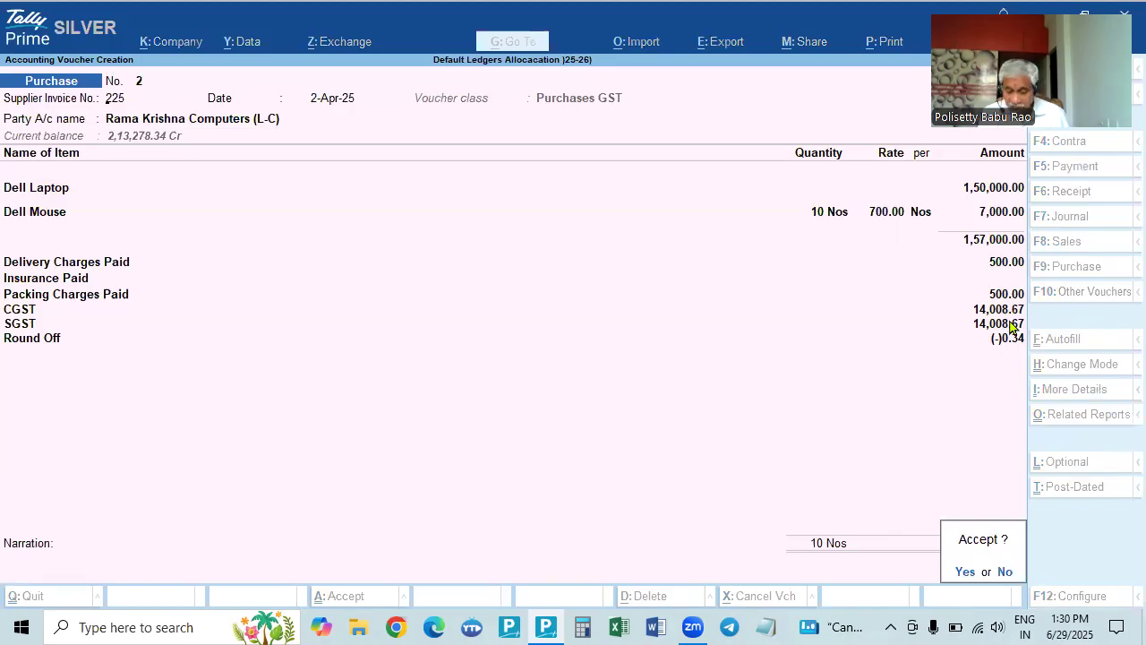
pyautogui.write('y525')
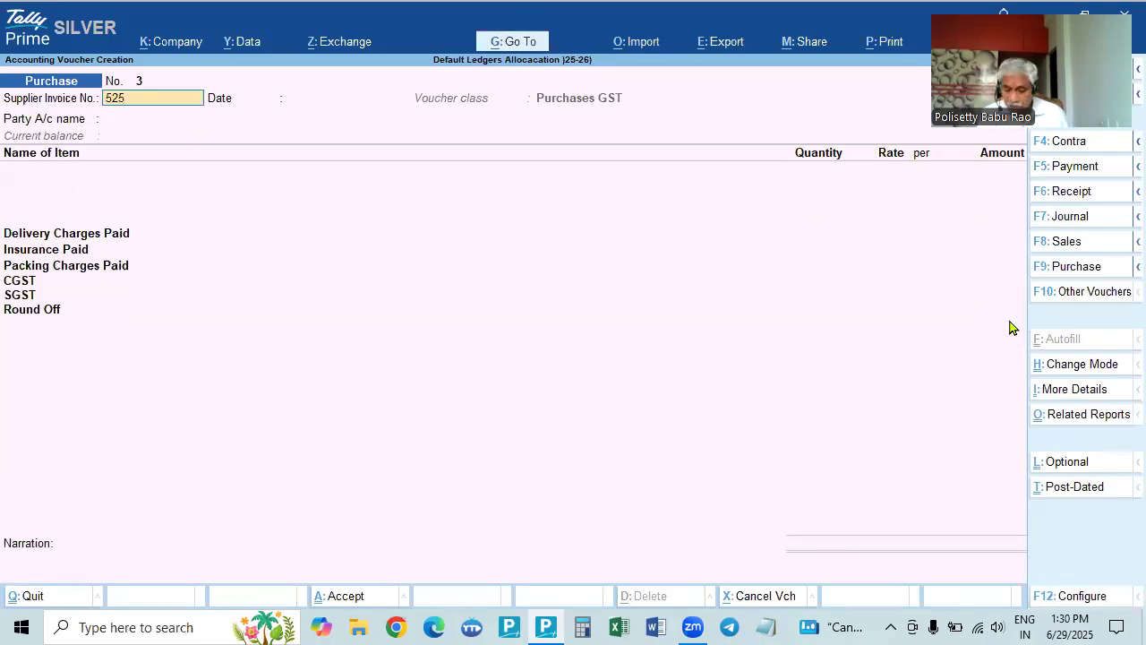
# Keep the date 2-Apr-25 and choose Simhapuri Electronics (I-C) as the party of the Purchases GST voucher, accepting its party details.
pyautogui.press('Return')
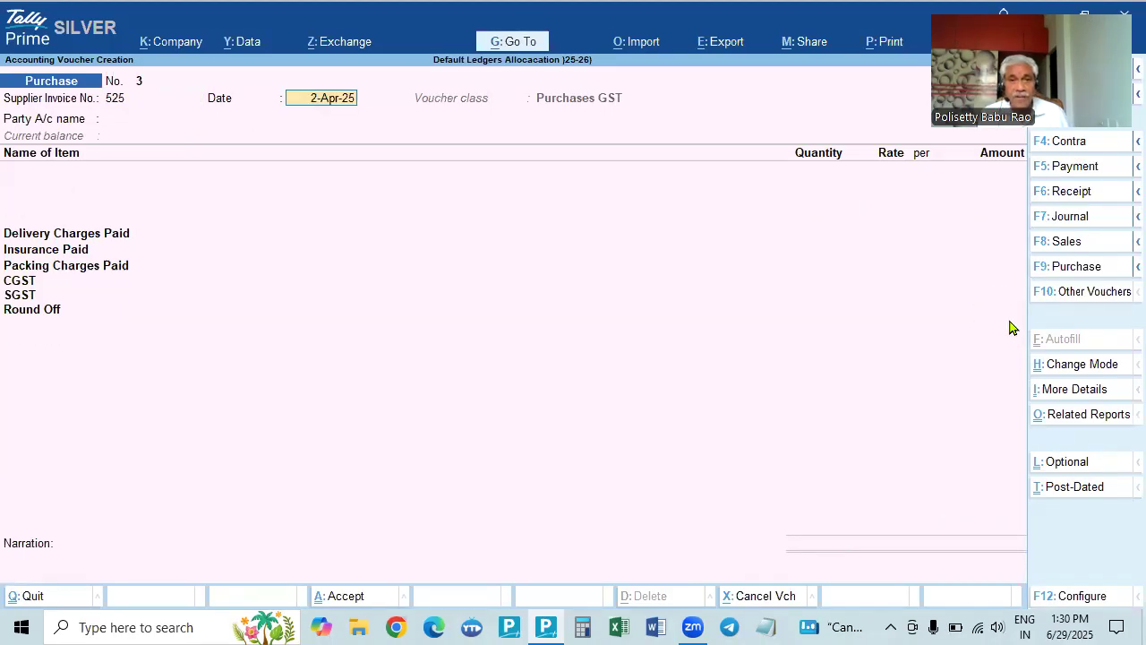
pyautogui.press('Return')
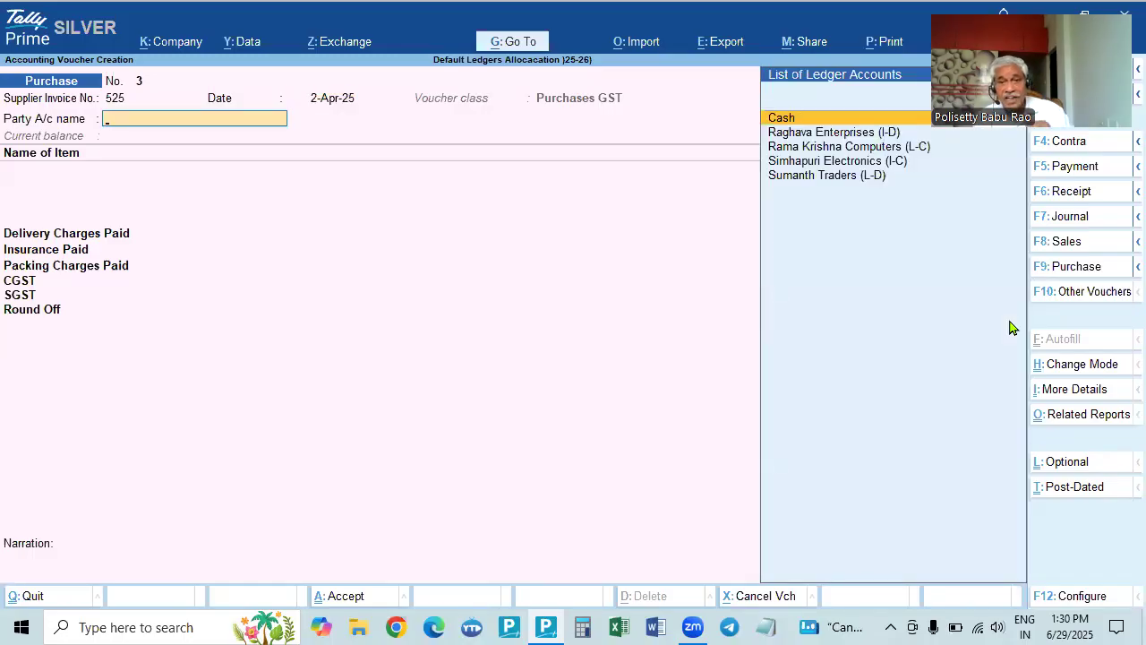
pyautogui.press('Down')
pyautogui.press('Down')
pyautogui.press('Down')
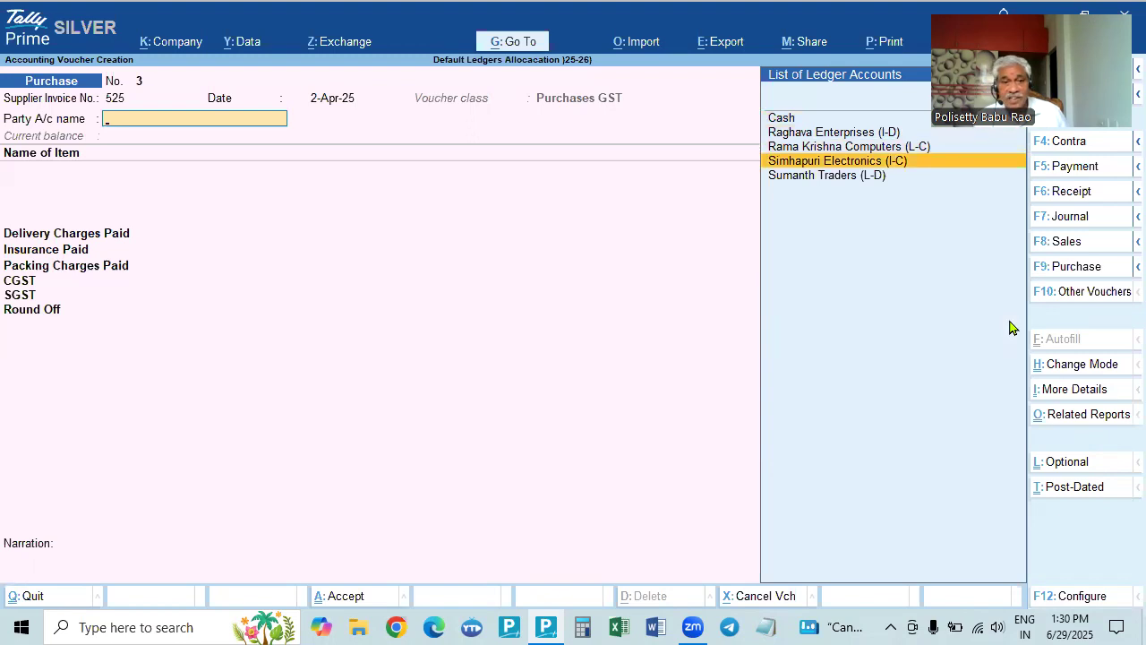
pyautogui.press('Return')
pyautogui.press('Escape')
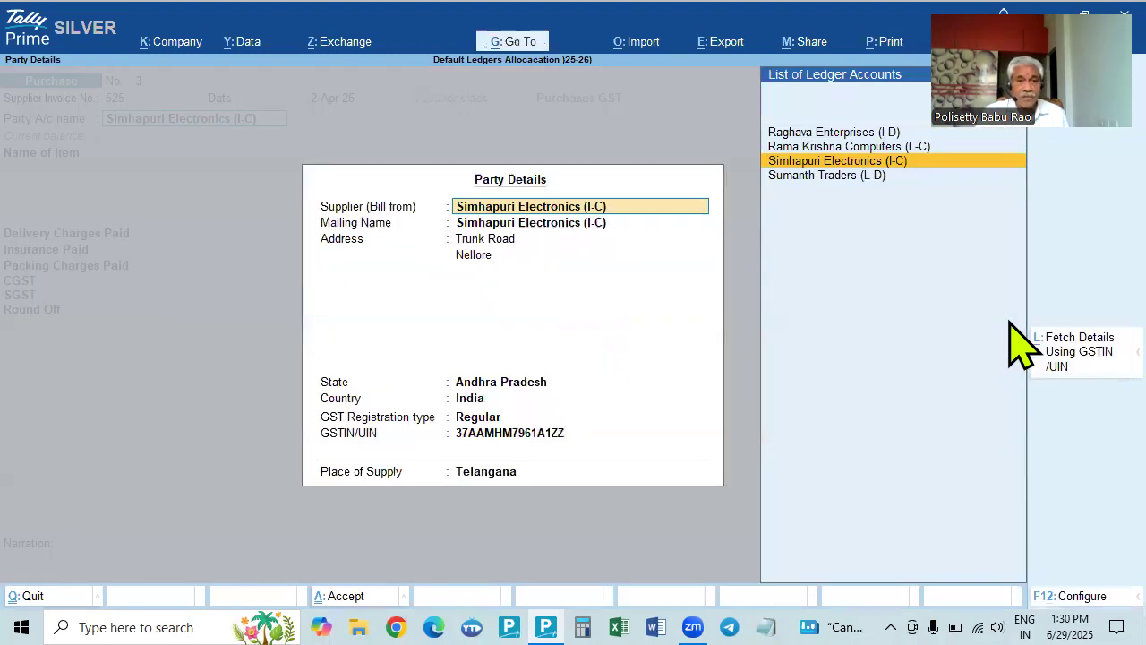
pyautogui.hotkey('ctrl', 'a')
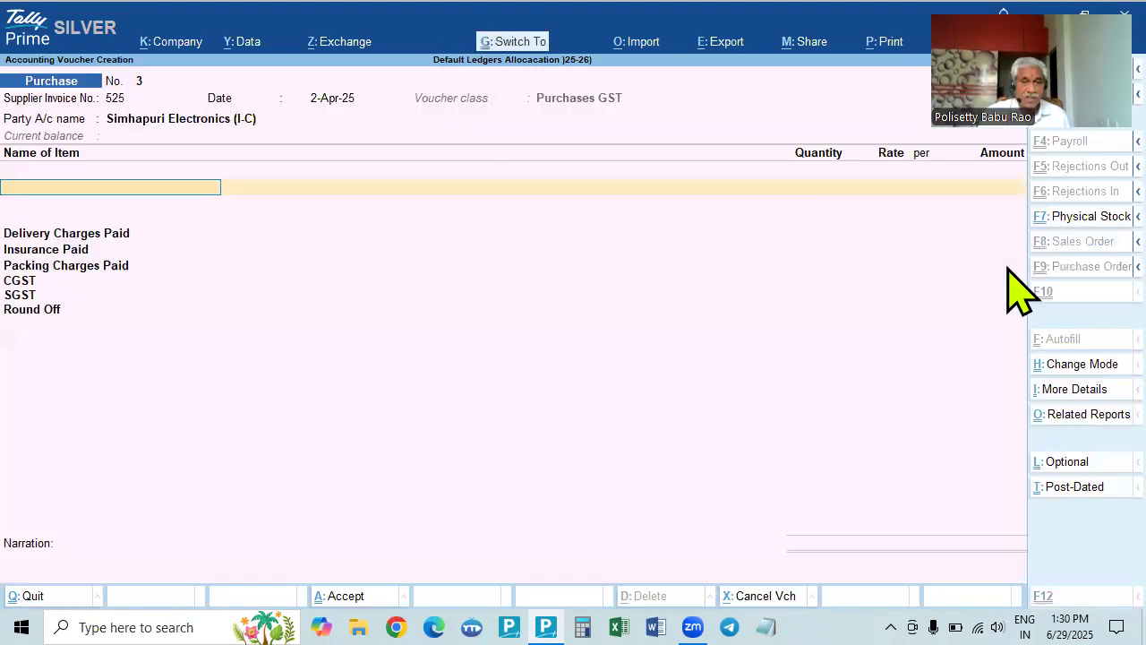
# Add 5 Nos of H P Computer at 35,000 each to the Purchases GST voucher.
pyautogui.press('Down')
pyautogui.press('Down')
pyautogui.press('Down')
pyautogui.press('Down')
pyautogui.press('Return')
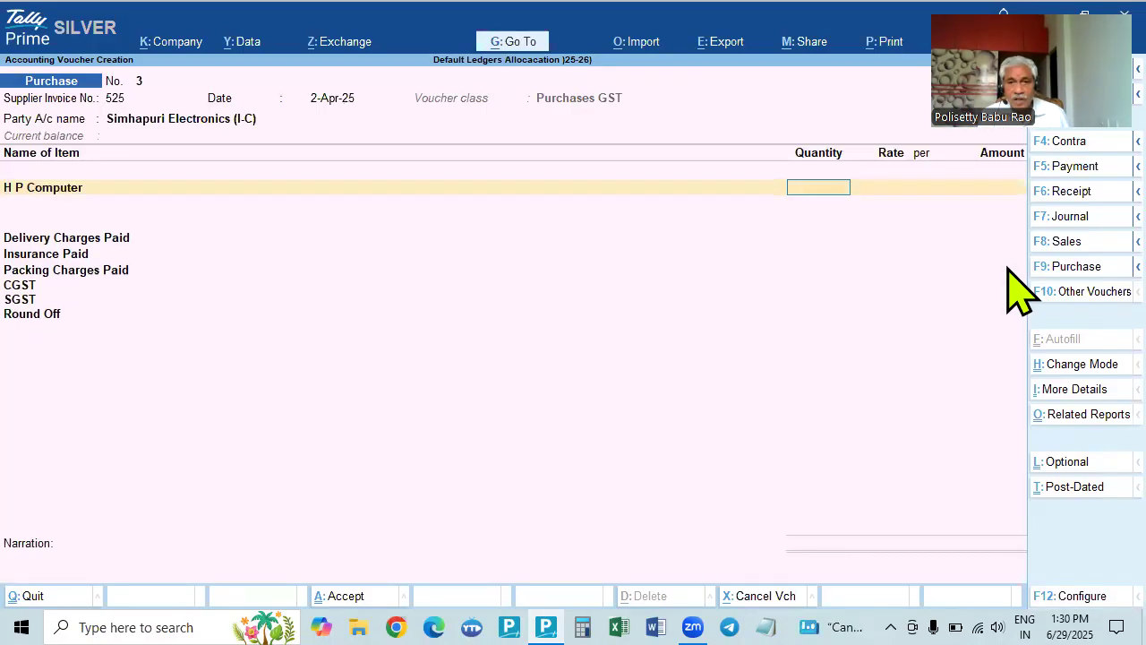
pyautogui.write('5')
pyautogui.press('Return')
pyautogui.press('Return')
pyautogui.press('Return')
pyautogui.press('Return')
# Add 10 Nos of H P Key Board at 500 each to the Purchases GST voucher.
pyautogui.press('Down')
pyautogui.press('Down')
pyautogui.press('Down')
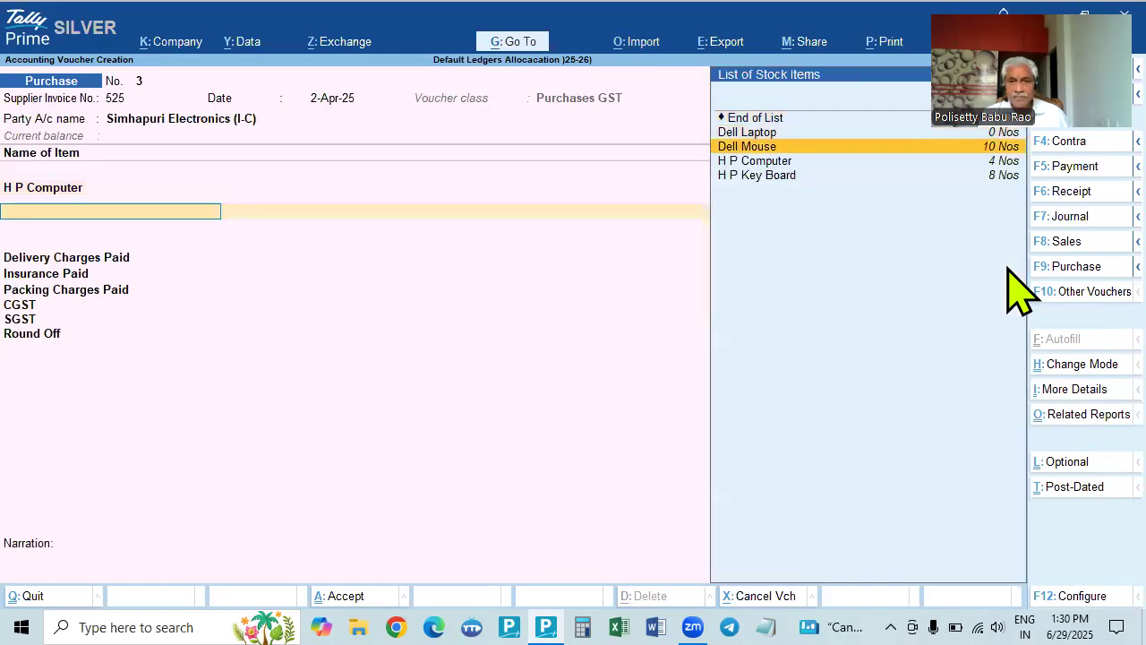
pyautogui.press('Down')
pyautogui.press('Return')
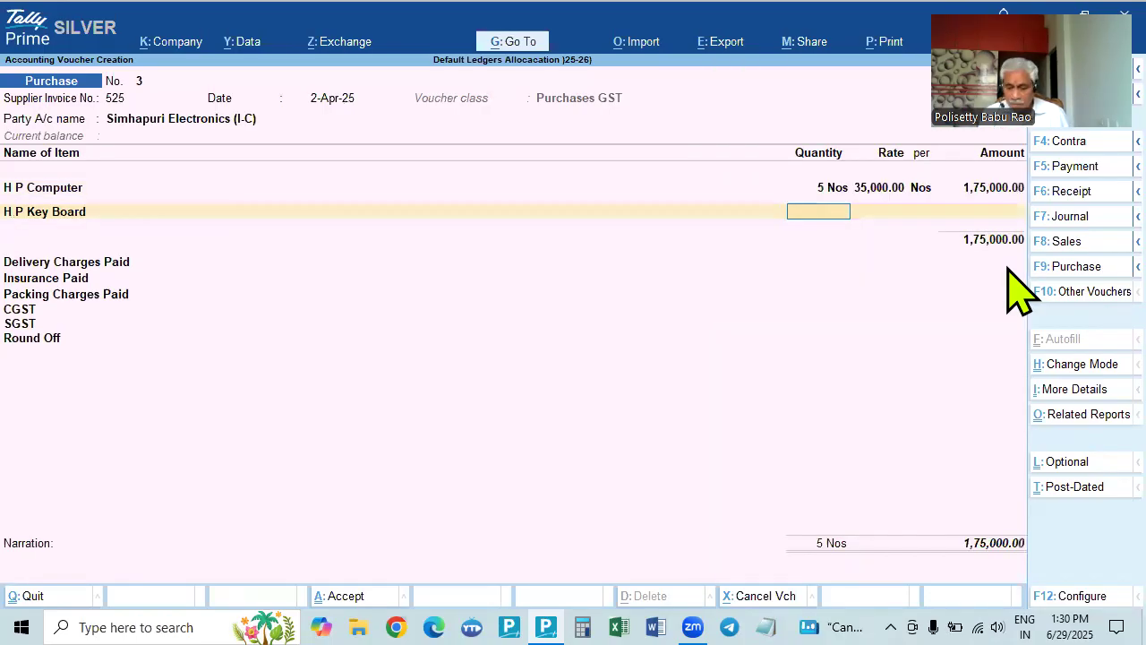
pyautogui.write('5')
pyautogui.press('Return')
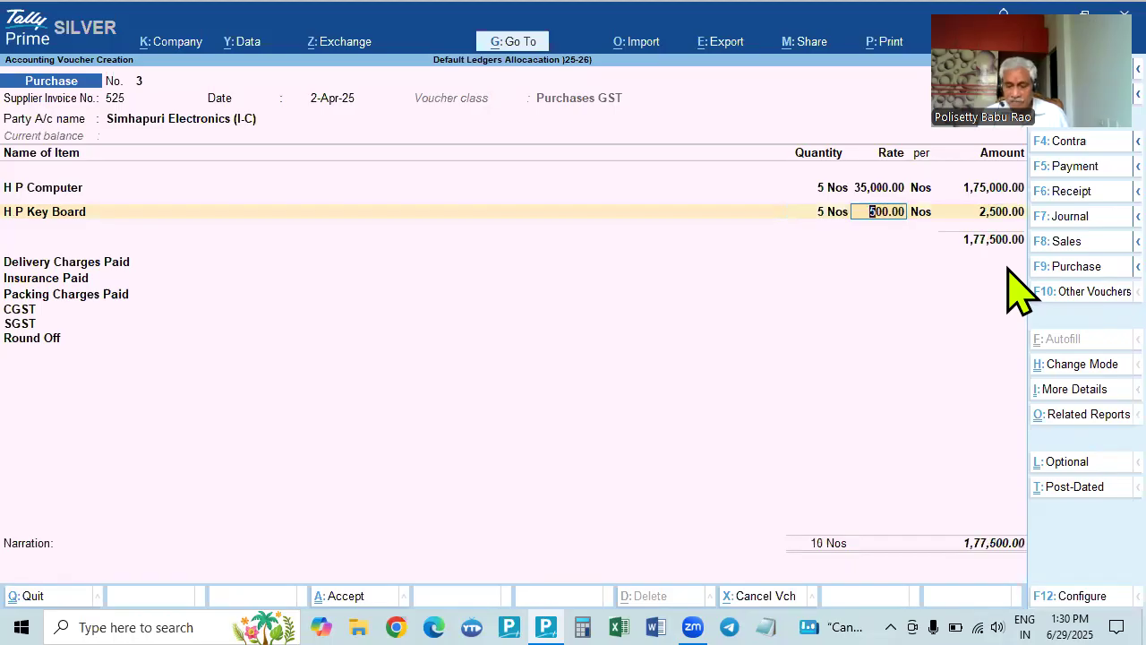
pyautogui.press('BackSpace')
pyautogui.write('10')
pyautogui.press('Return')
pyautogui.press('Return')
pyautogui.press('Return')
pyautogui.press('Return')
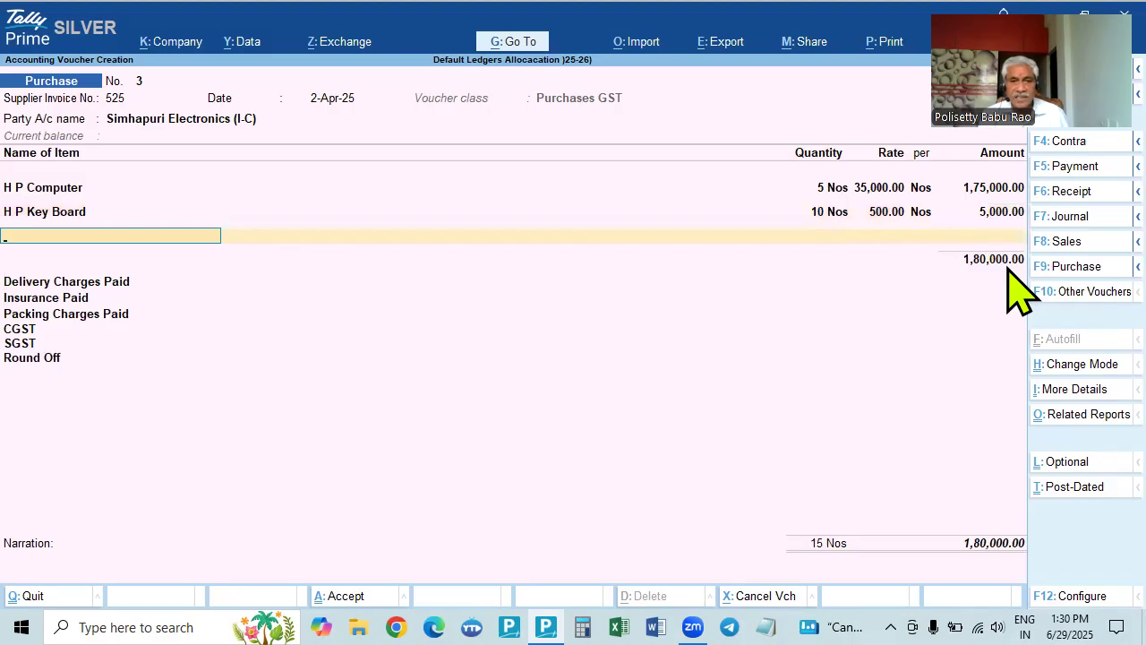
# Discard the unsaved purchase voucher and return to the Gateway of Tally.
pyautogui.press('Escape')
pyautogui.press('y')
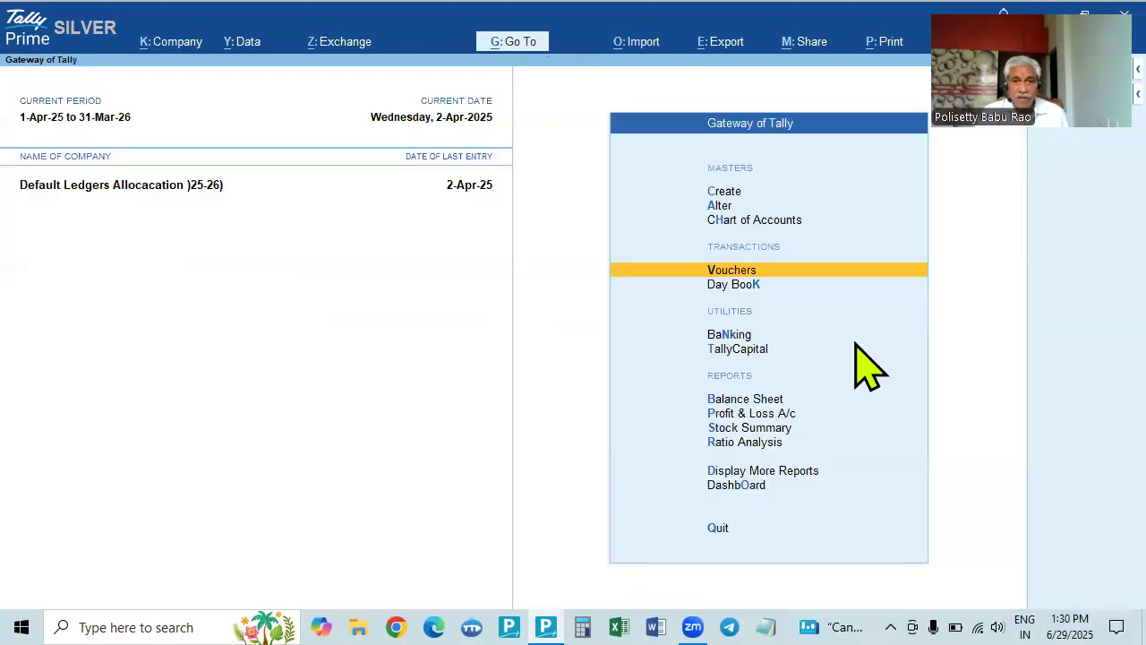
pyautogui.press('Escape')
pyautogui.press('n')
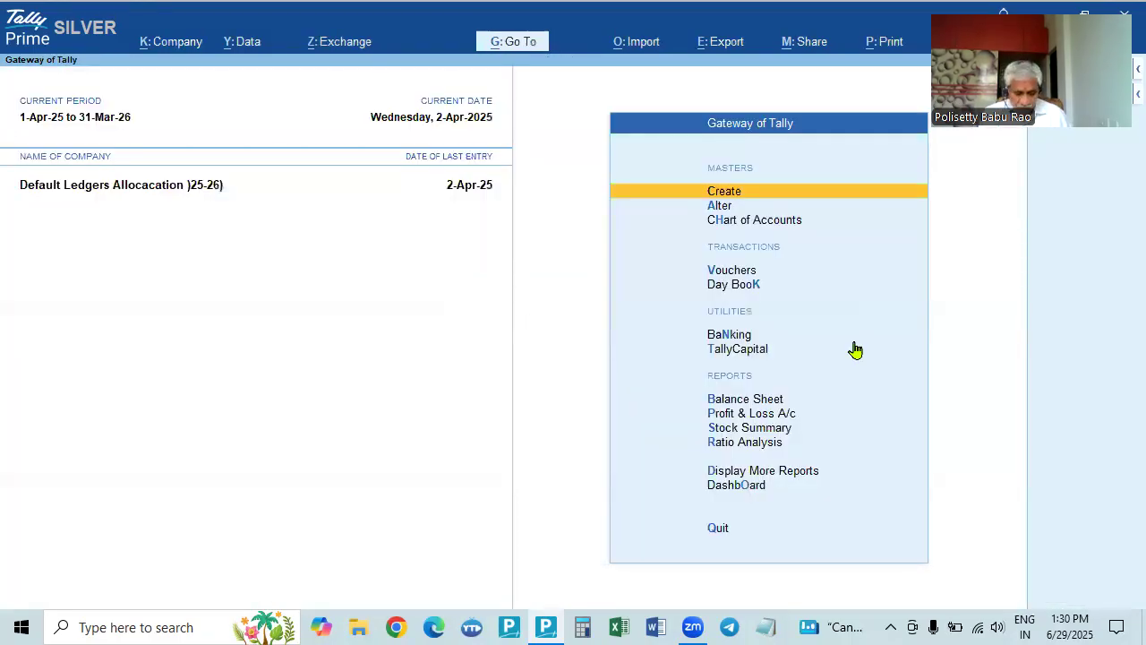
# Open a new purchase voucher and set its voucher class to Purchases IGST.
pyautogui.press('v')
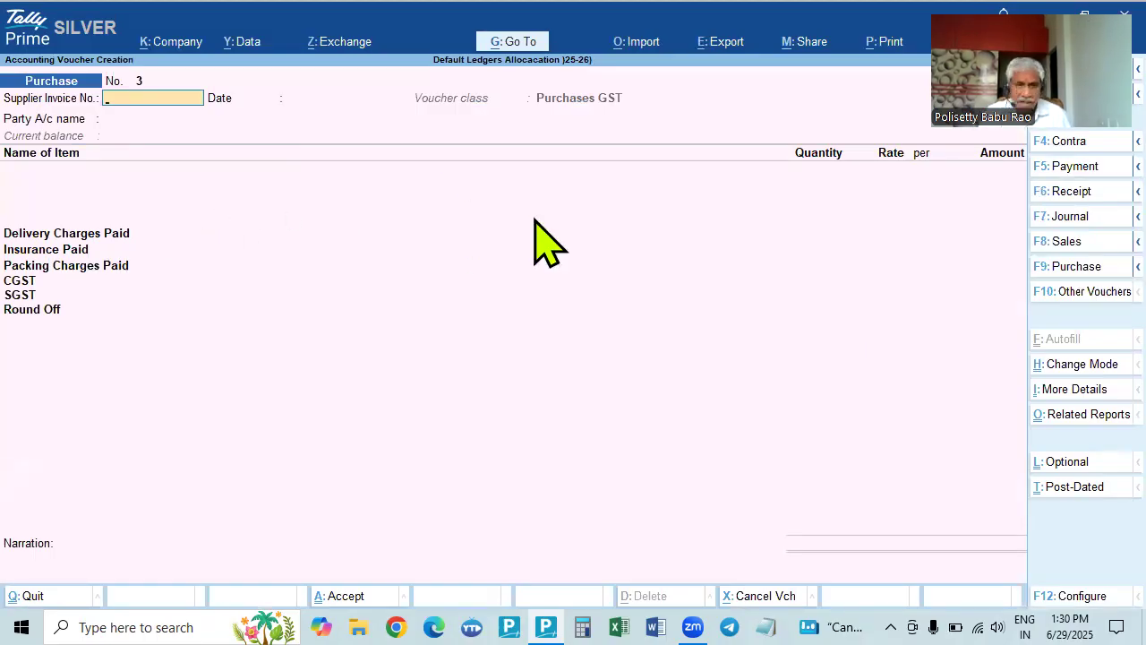
pyautogui.press('F9')
pyautogui.press('Return')
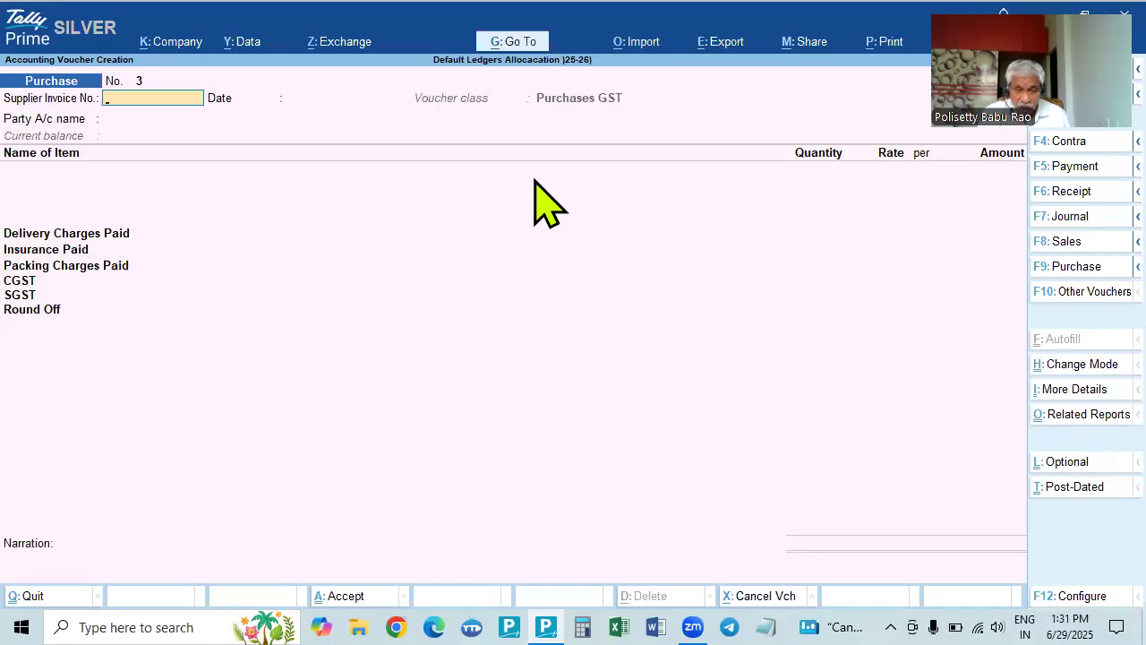
pyautogui.press('F9')
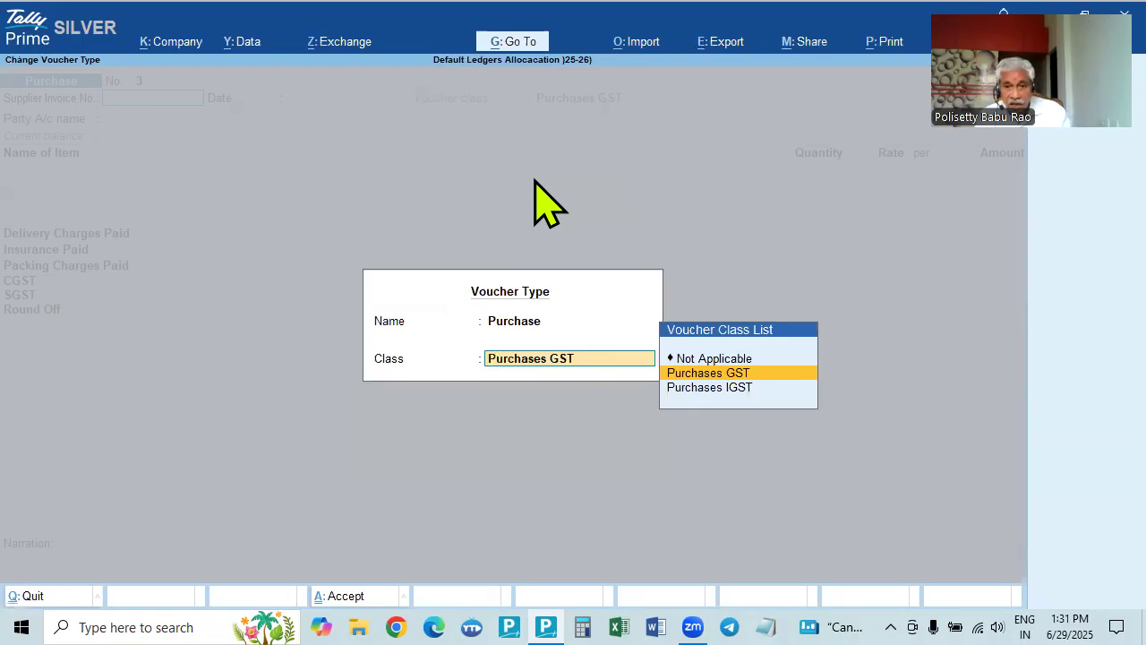
pyautogui.press('Down')
pyautogui.press('Return')
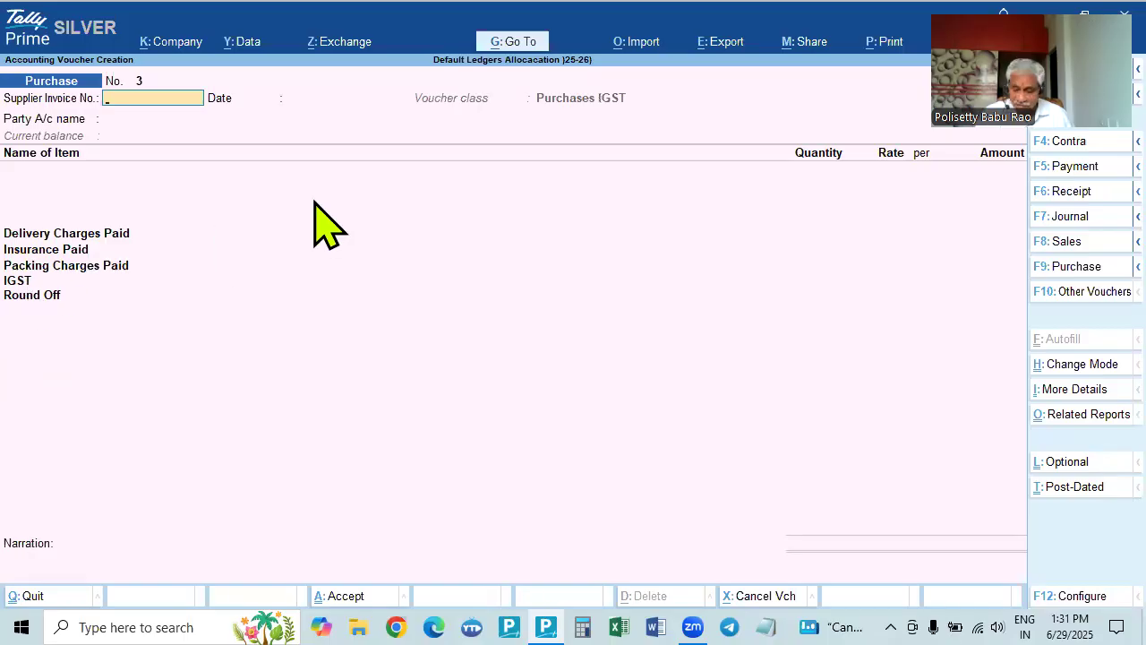
pyautogui.write('525')
pyautogui.press('Return')
pyautogui.press('Return')
pyautogui.press('Down')
pyautogui.press('Down')
pyautogui.press('Down')
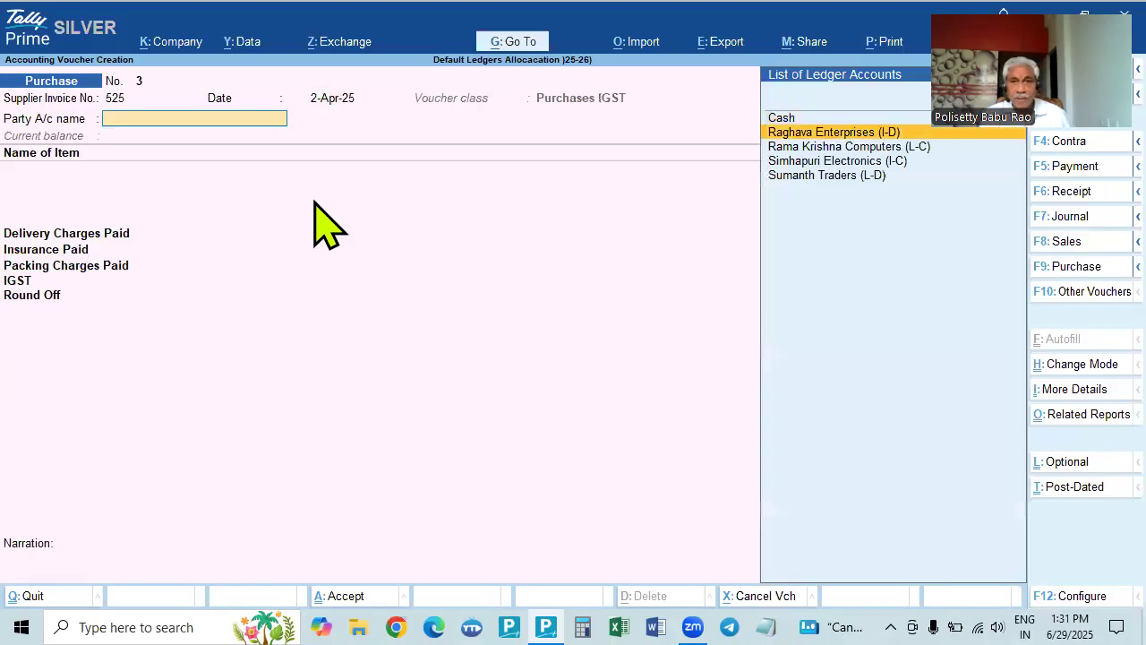
pyautogui.press('Return')
pyautogui.press('Return')
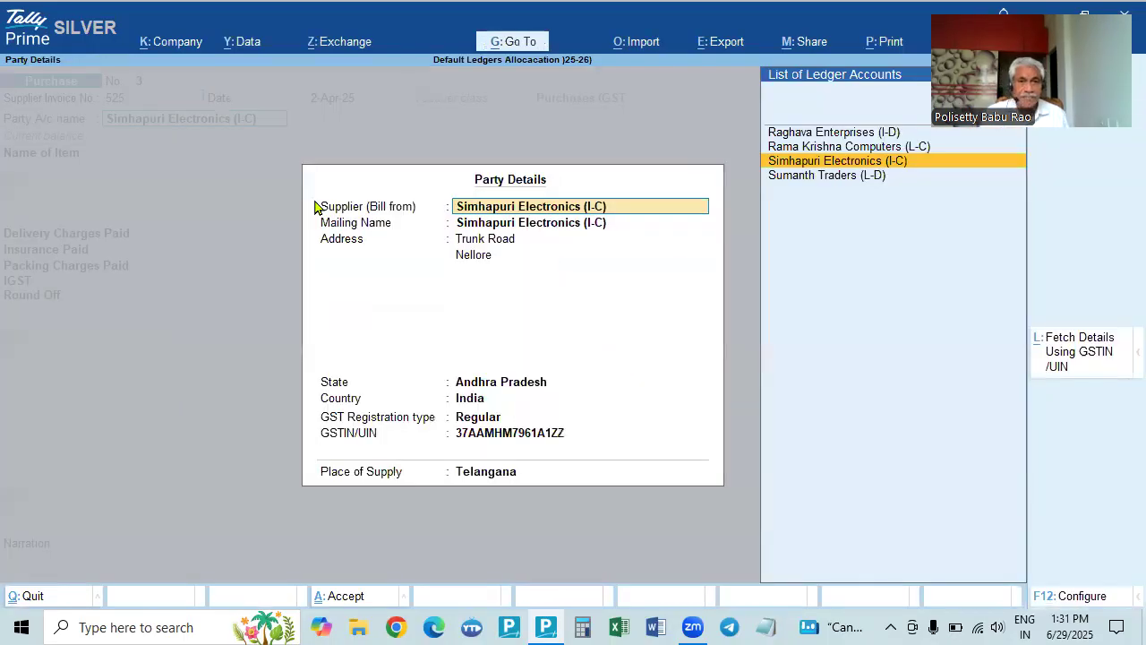
pyautogui.hotkey('ctrl', 'a')
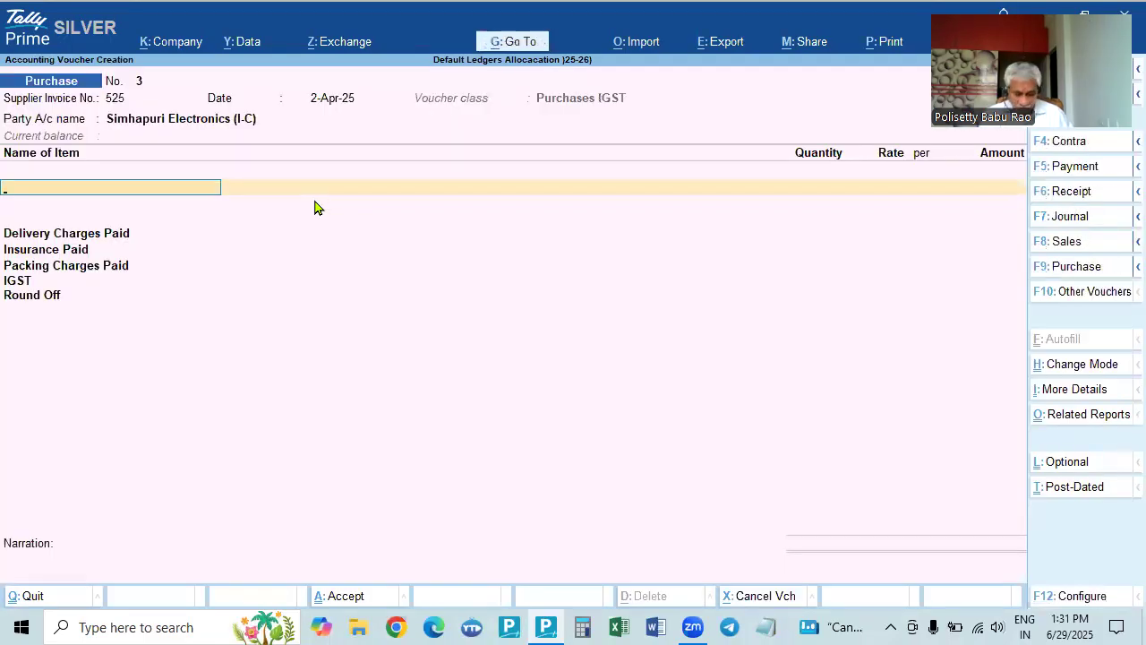
pyautogui.press('Down')
pyautogui.press('Return')
pyautogui.press('Escape')
pyautogui.press('y')
pyautogui.press('Return')
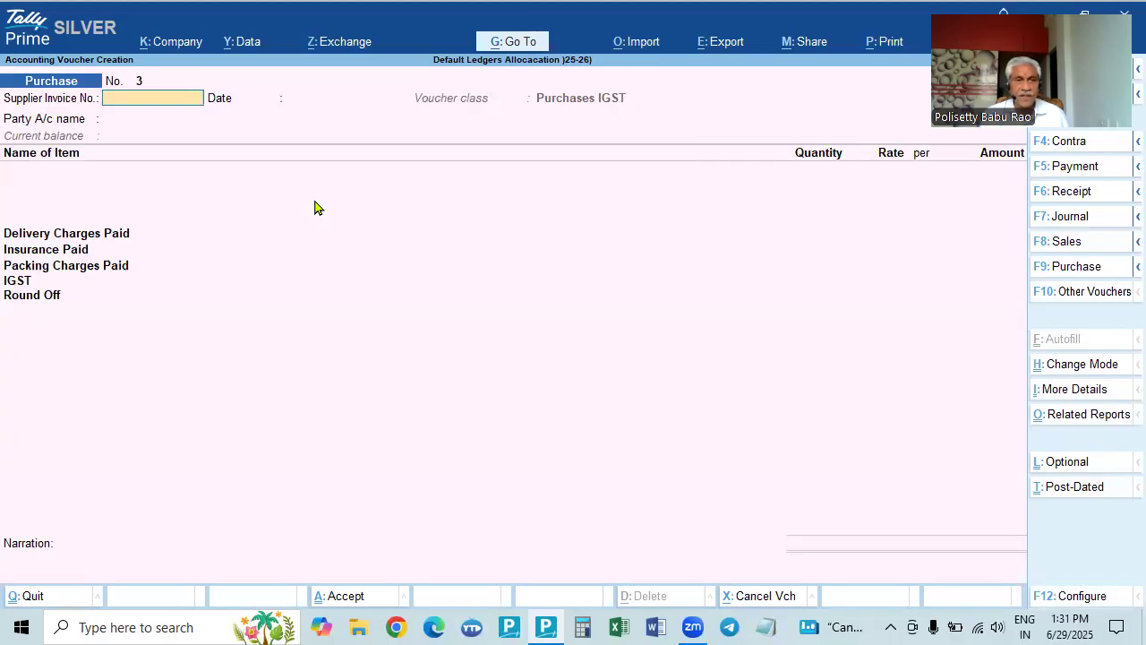
# Enter supplier invoice number 525 dated 2-Apr-25 and choose Simhapuri Electronics (I-C) as the party, accepting its party details.
pyautogui.write('525')
pyautogui.press('Return')
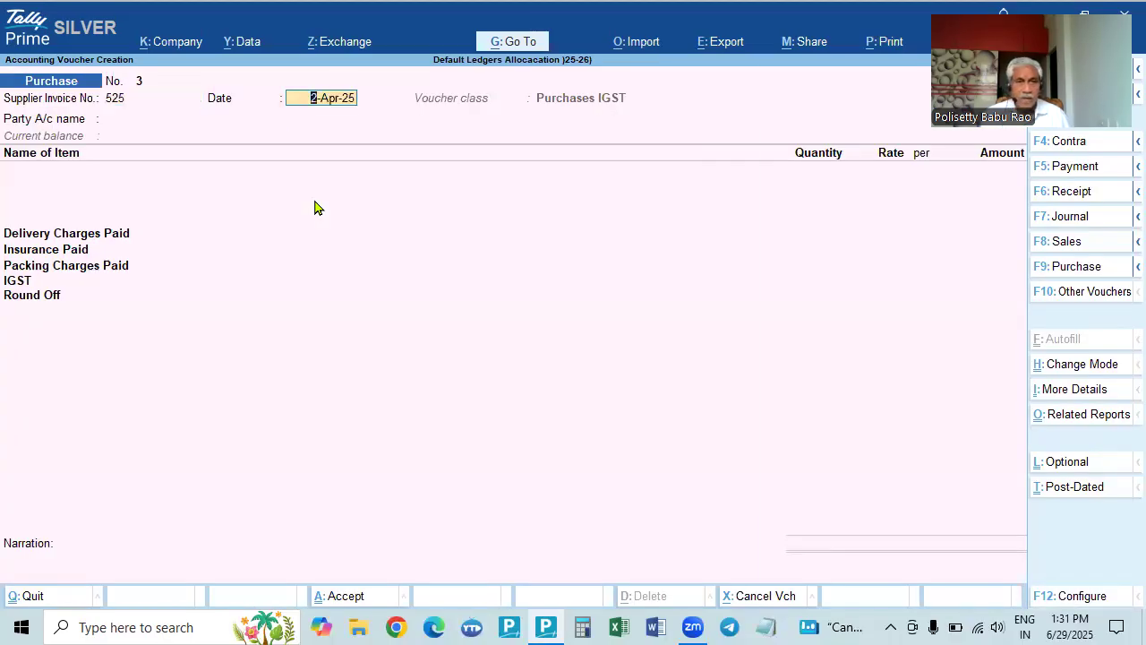
pyautogui.press('Return')
pyautogui.press('Down')
pyautogui.press('Down')
pyautogui.press('Down')
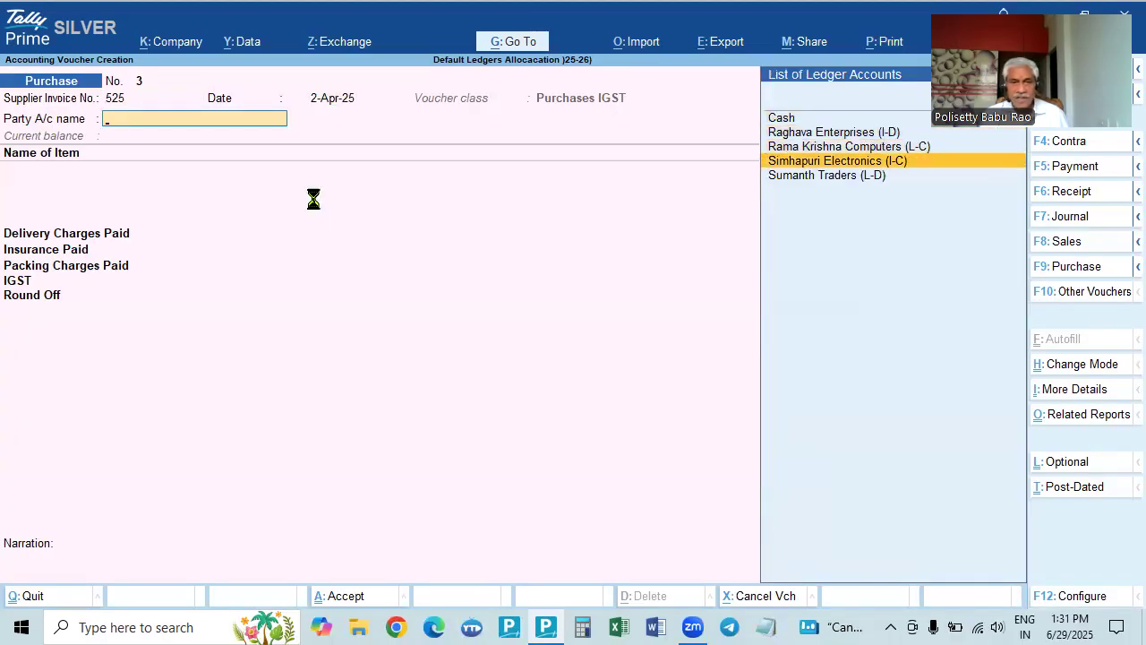
pyautogui.press('Return')
pyautogui.hotkey('ctrl', 'a')
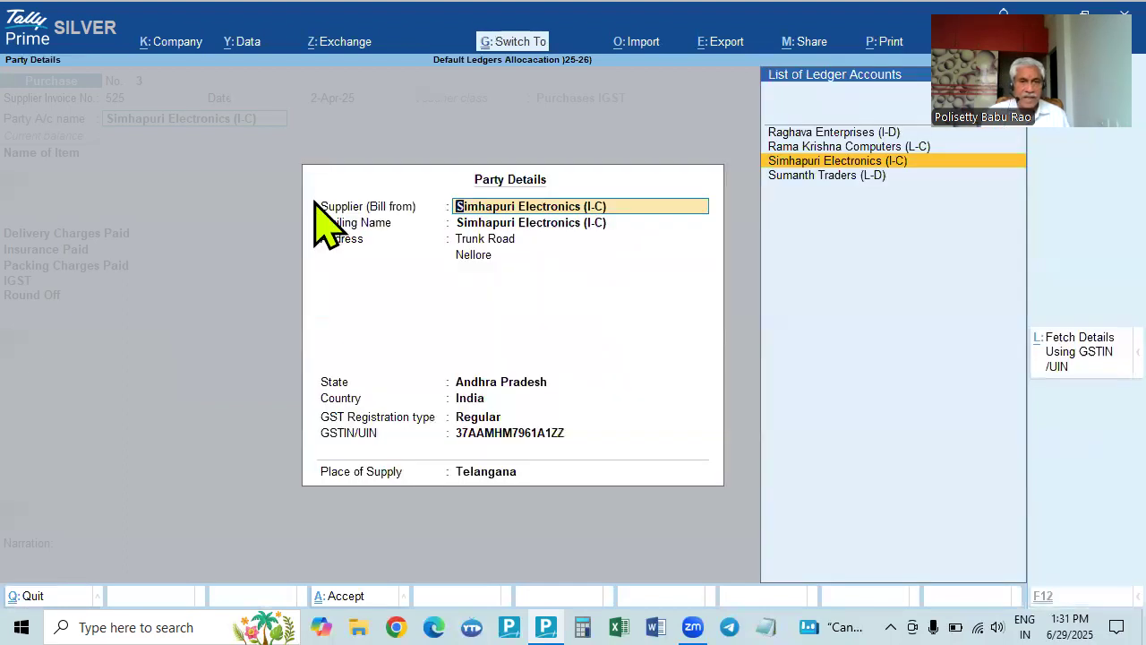
pyautogui.hotkey('ctrl', 'a')
# Add 5 Nos of H P Computer at 35,000 each to the Purchases IGST voucher.
pyautogui.press('Down')
pyautogui.press('Down')
pyautogui.press('Down')
pyautogui.press('Return')
pyautogui.write('5')
pyautogui.press('Return')
pyautogui.press('Return')
pyautogui.press('Return')
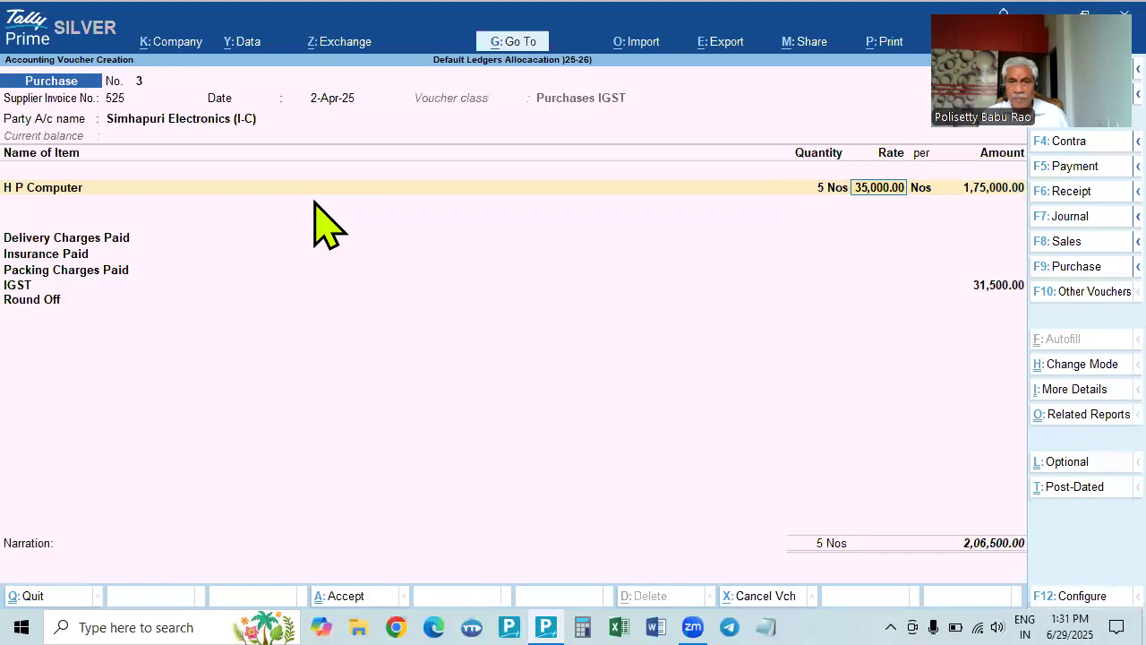
pyautogui.press('Return')
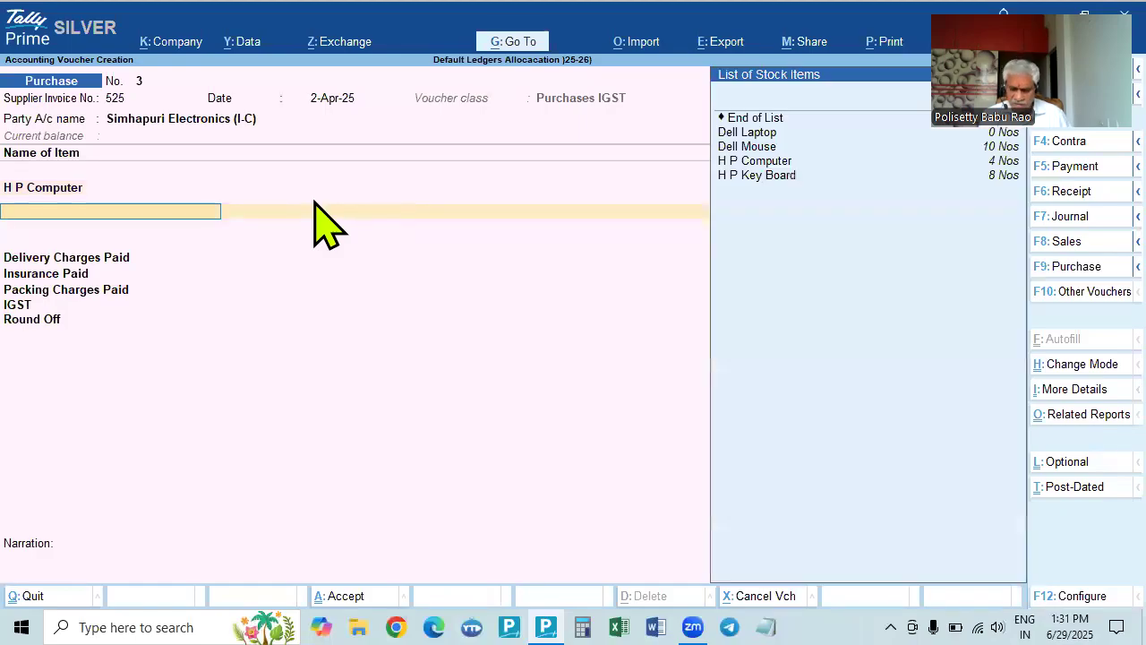
# Add 10 Nos of H P Key Board at 500 each to the purchase voucher and end the item list.
pyautogui.press('Down')
pyautogui.press('Down')
pyautogui.press('Down')
pyautogui.press('Down')
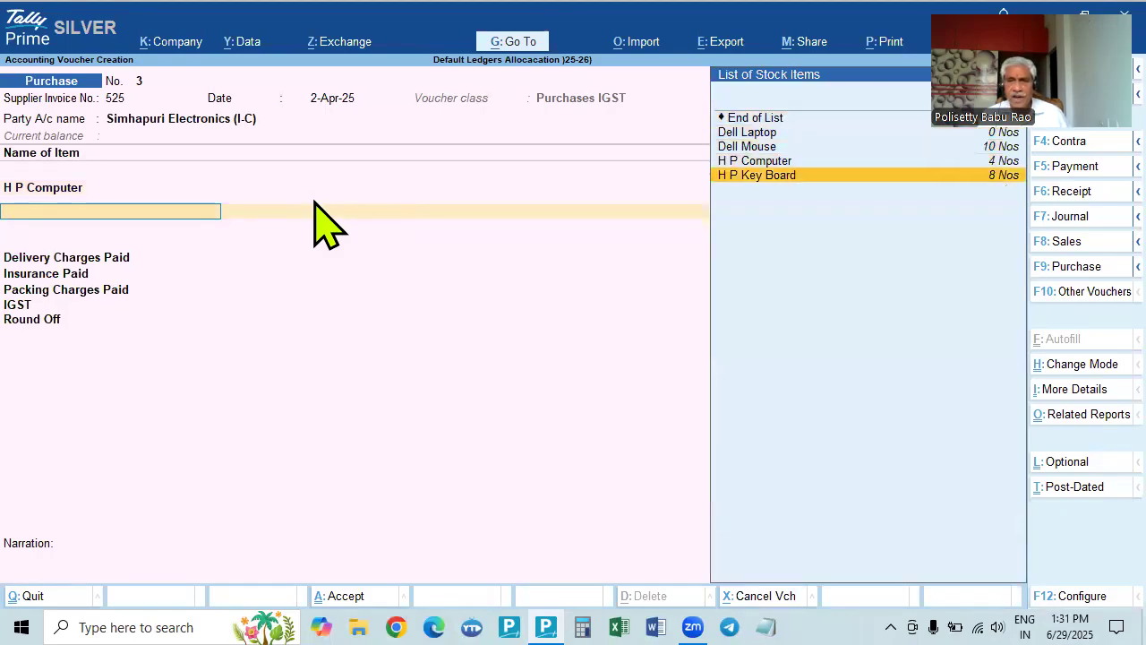
pyautogui.press('Return')
pyautogui.write('10')
pyautogui.press('Return')
pyautogui.press('Return')
pyautogui.press('Return')
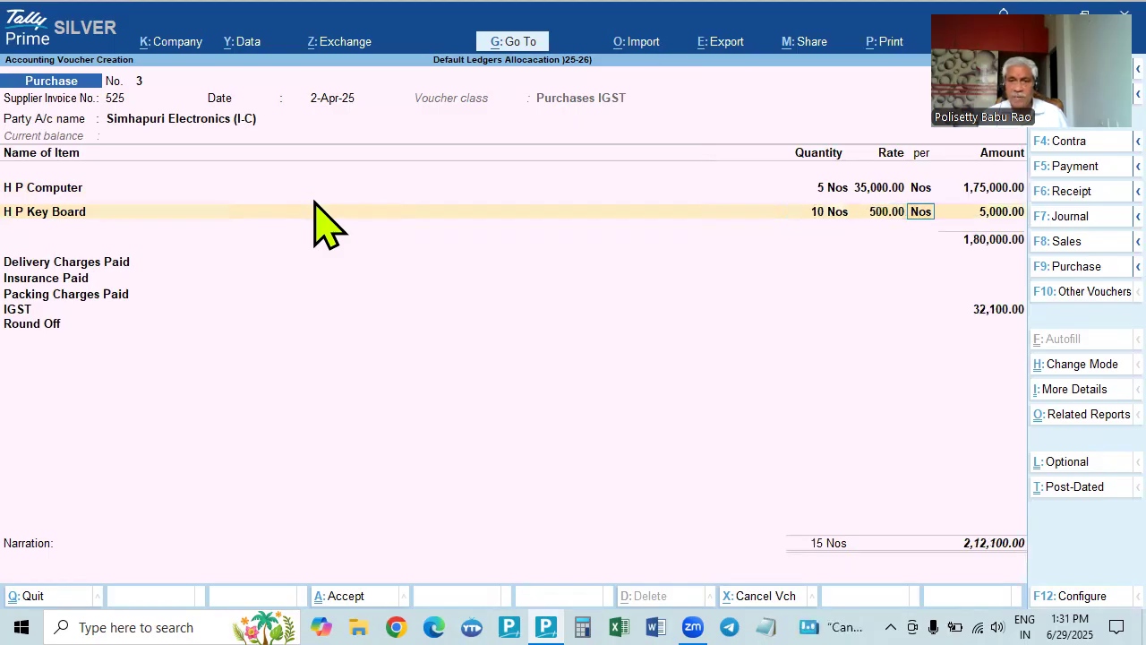
pyautogui.press('Return')
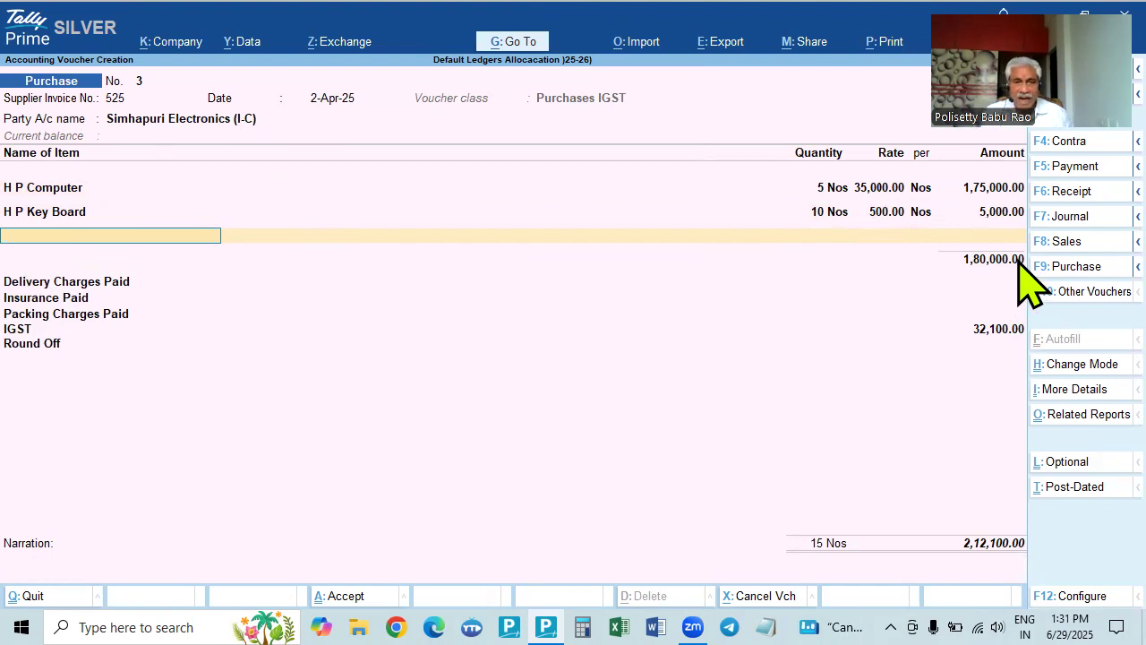
pyautogui.press('Return')
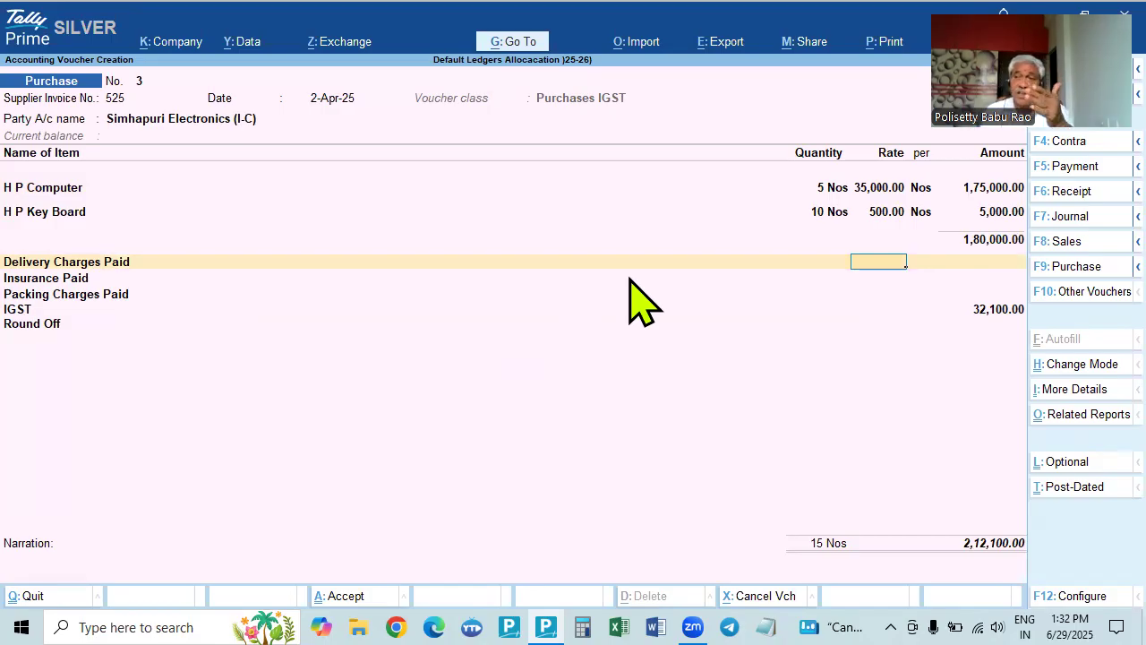
# Enter 500 for Delivery Charges Paid and 500 for Insurance Paid, leaving Packing Charges Paid blank.
pyautogui.press('Return')
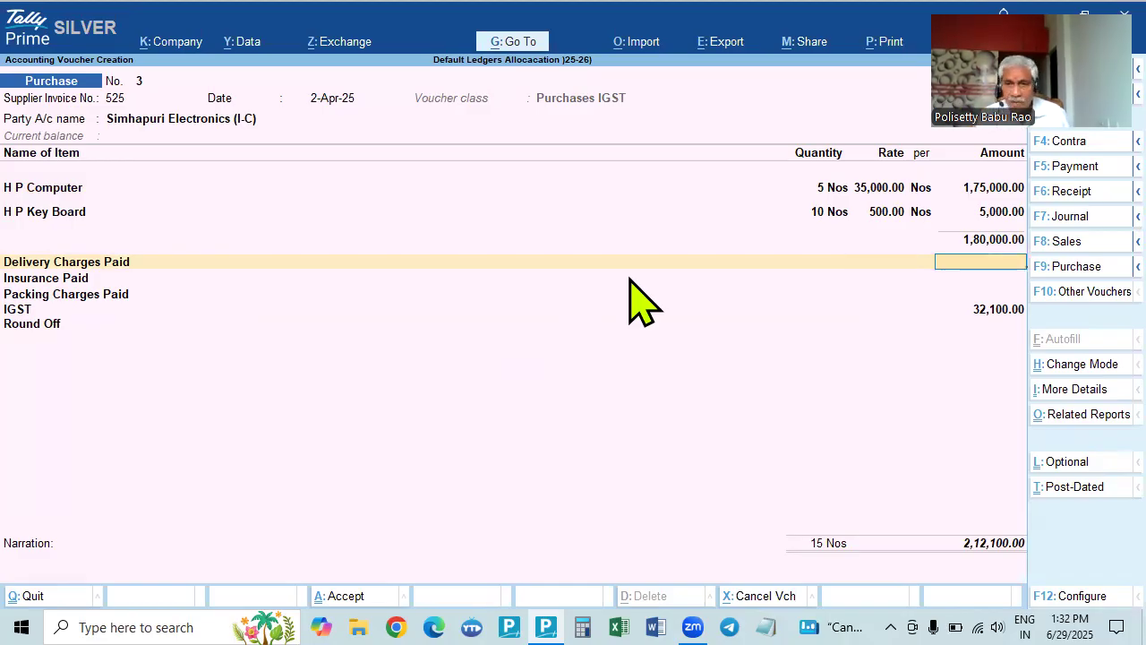
pyautogui.write('500')
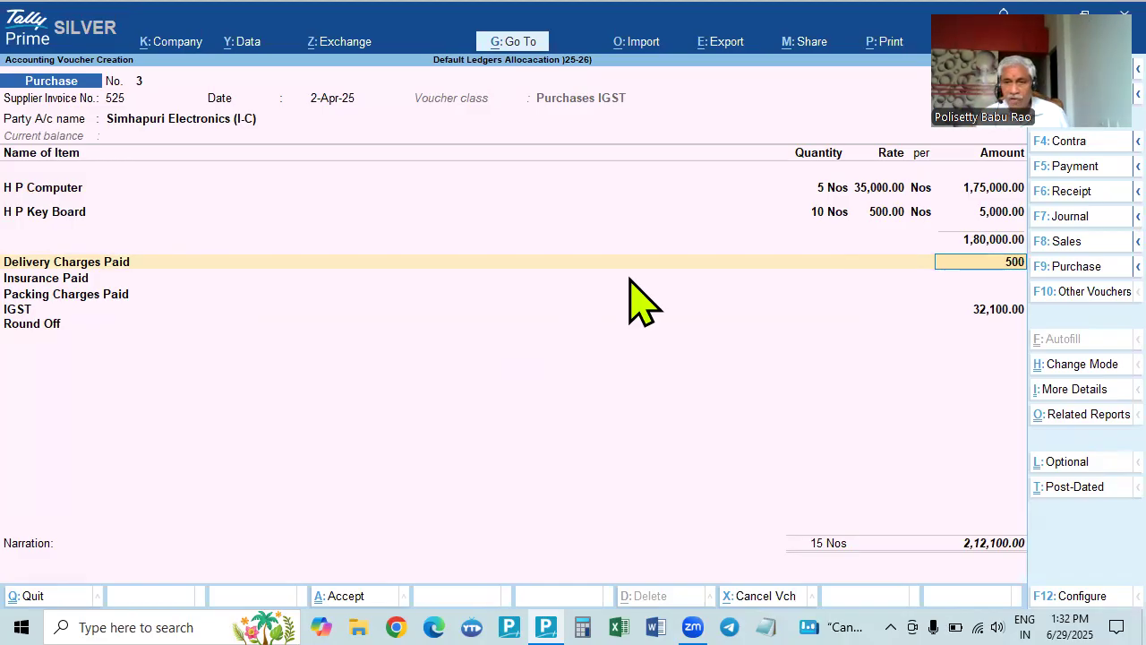
pyautogui.press('Return')
pyautogui.press('Return')
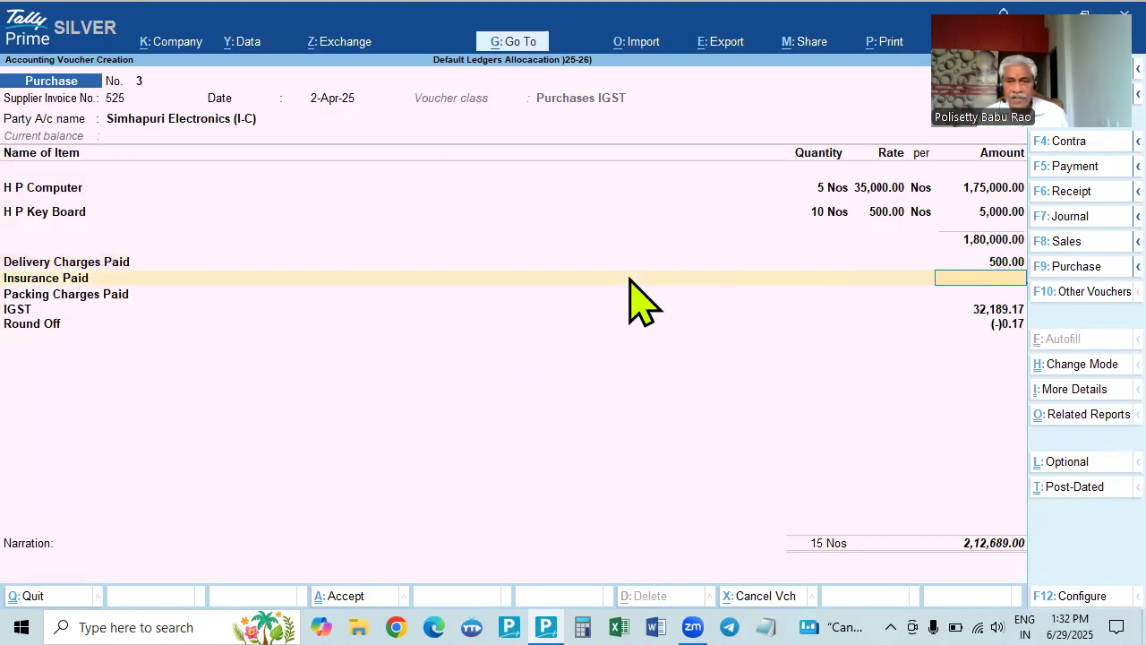
pyautogui.write('500,')
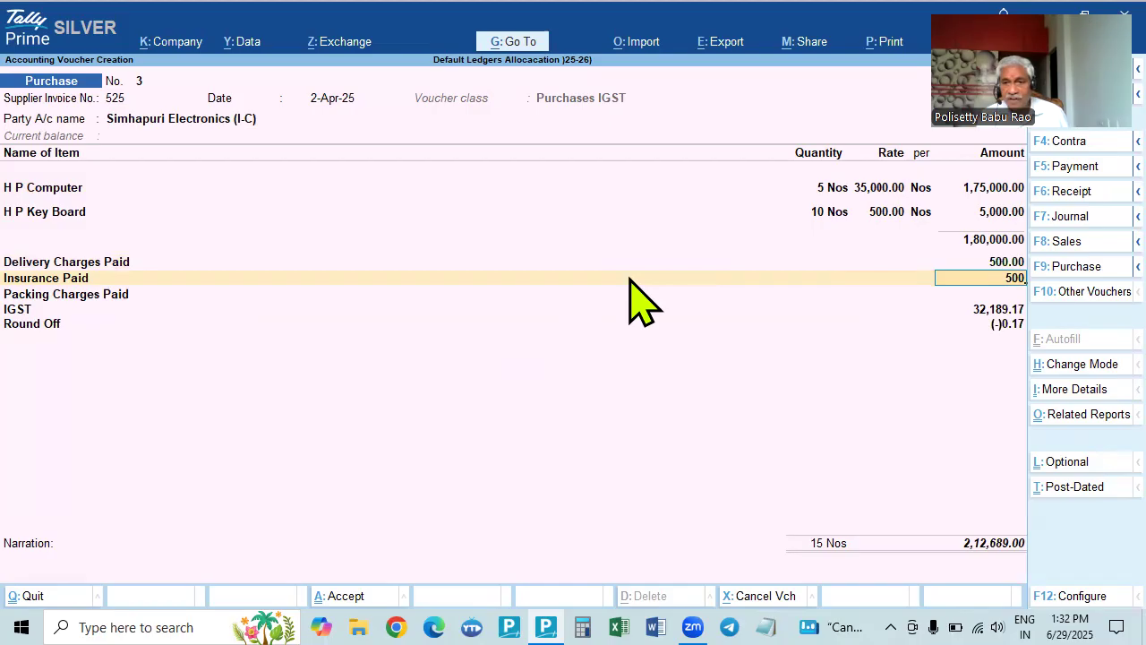
pyautogui.press('Return')
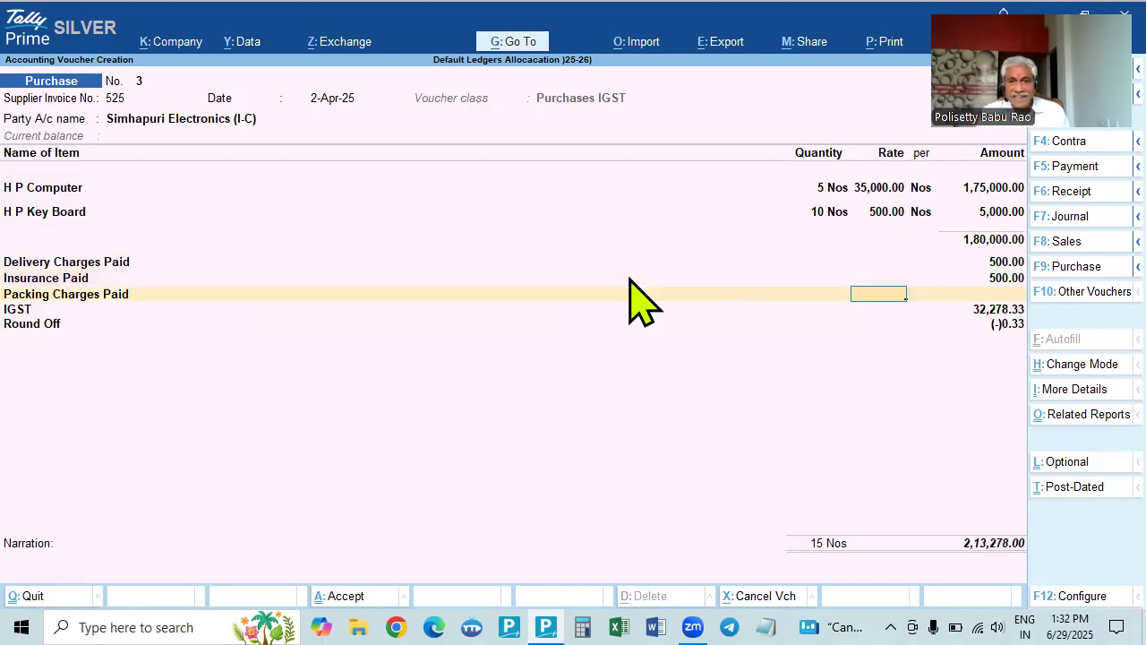
pyautogui.press('Return')
pyautogui.press('Return')
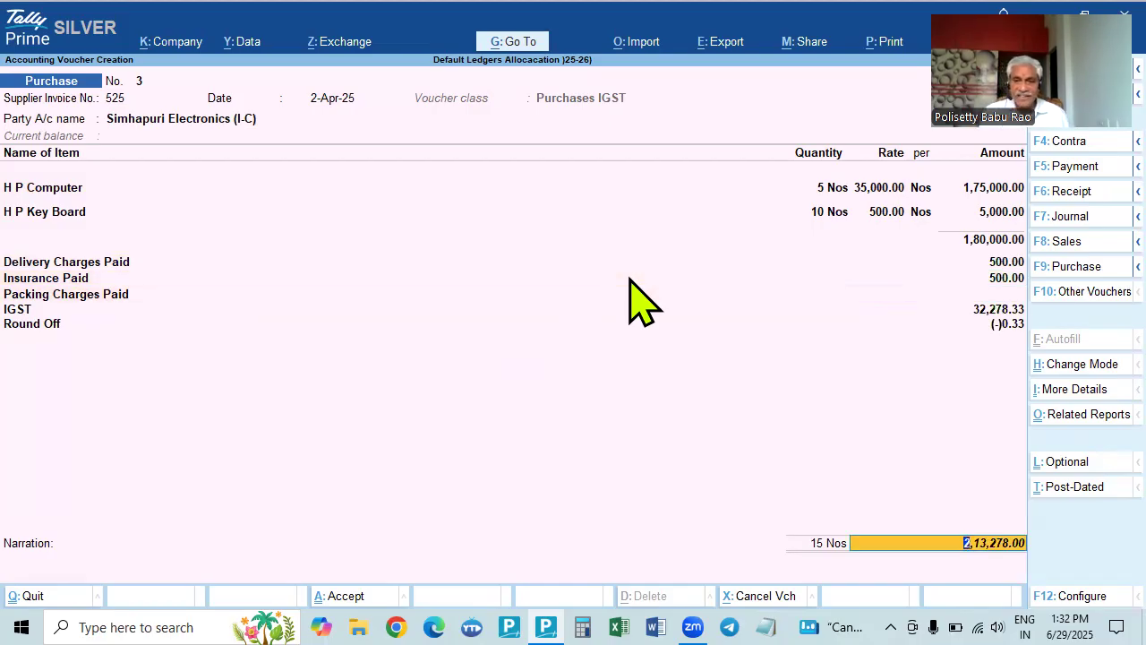
# Accept the New Ref bill-wise details for Simhapuri Electronics (I-C) and save the purchase voucher.
pyautogui.press('Return')
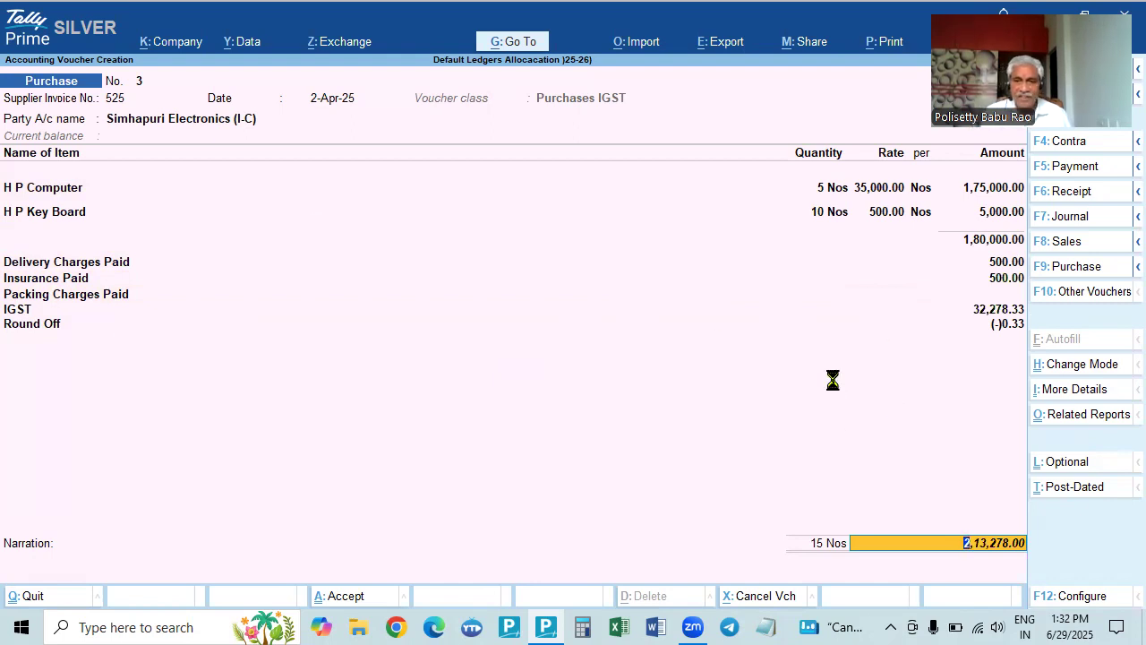
pyautogui.press('Return')
pyautogui.press('Return')
pyautogui.press('Return')
pyautogui.press('Return')
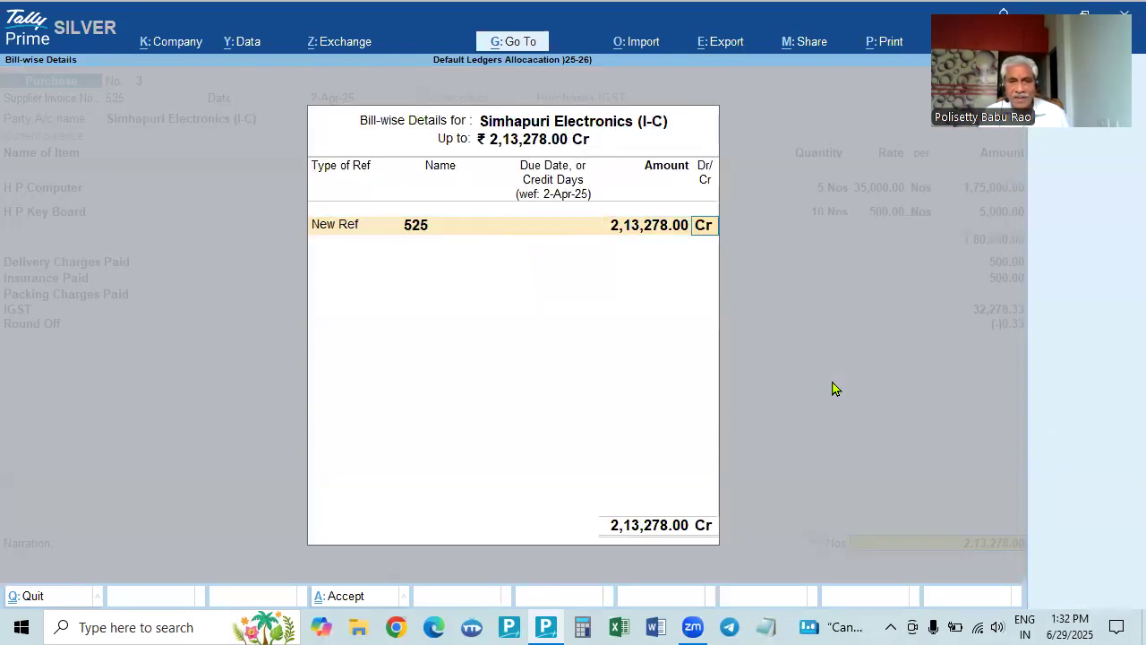
pyautogui.press('Return')
pyautogui.press('Return')
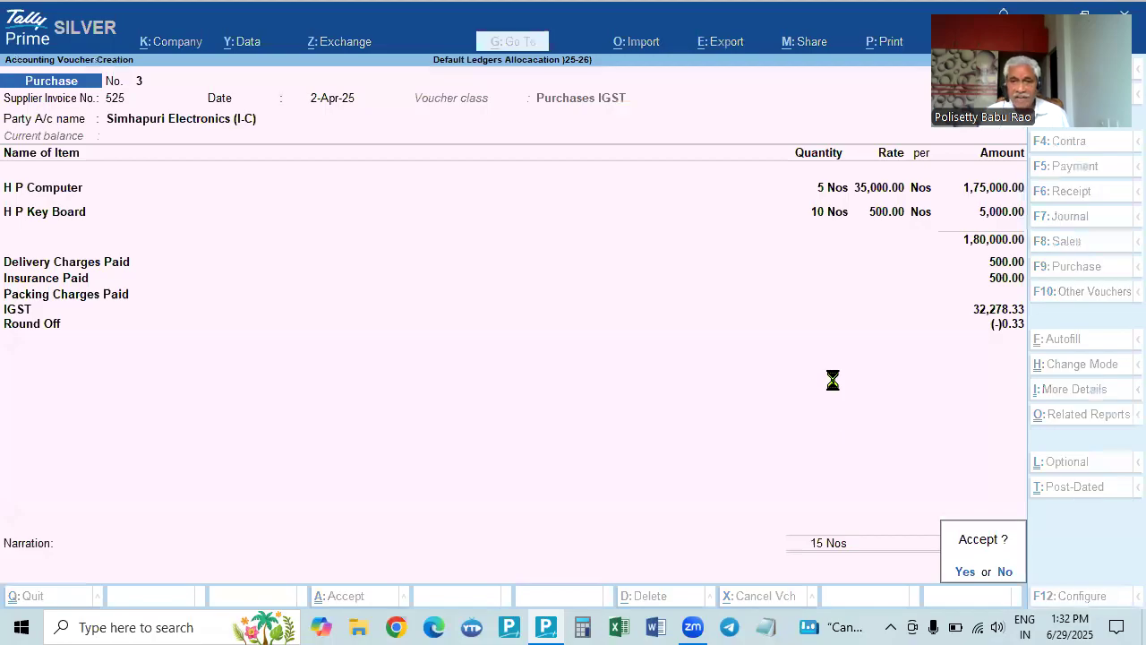
pyautogui.press('Return')
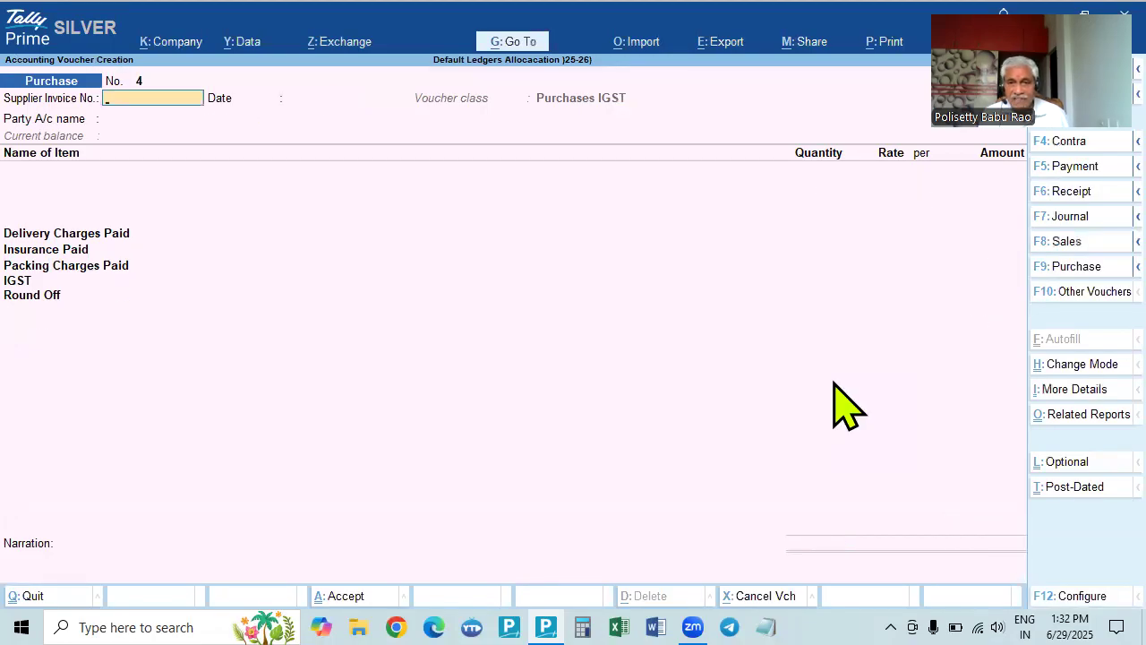
# Leave voucher creation and open the Day Book from the Gateway of Tally.
pyautogui.press('Escape')
pyautogui.press('Up')
pyautogui.press('Up')
pyautogui.press('Up')
pyautogui.press('Down')
pyautogui.press('Down')
pyautogui.press('Down')
pyautogui.press('Down')
pyautogui.press('Return')
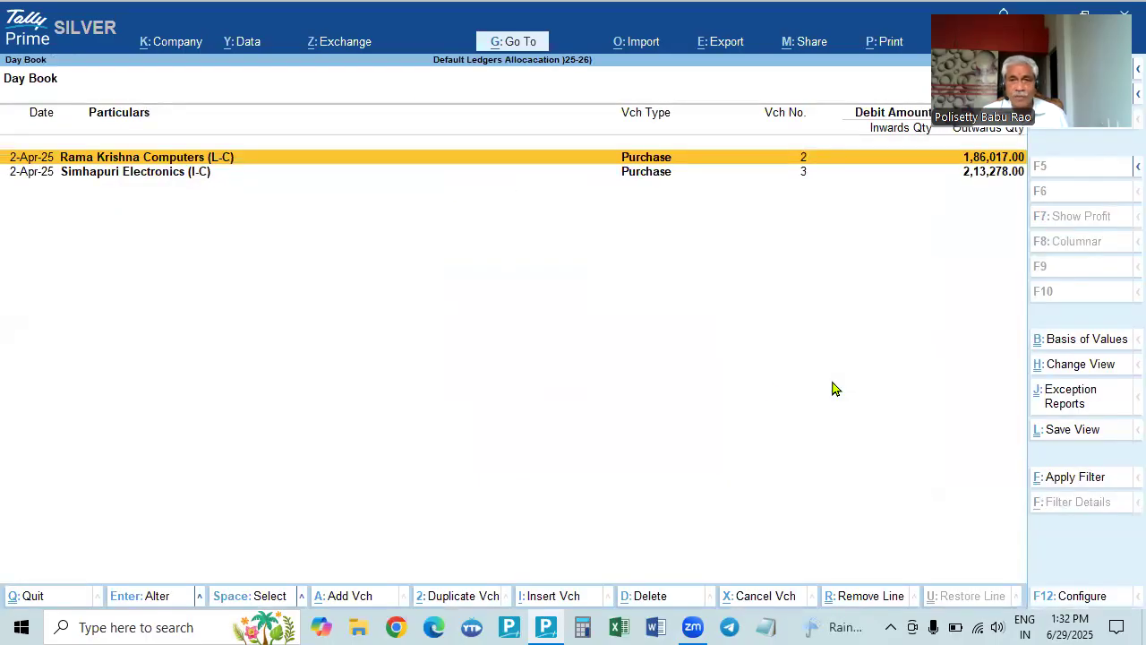
# Examine the Rama Krishna Computers (L-C) purchase voucher from the Day Book, including its CGST and SGST, and close it without changes.
pyautogui.click(130, 173)
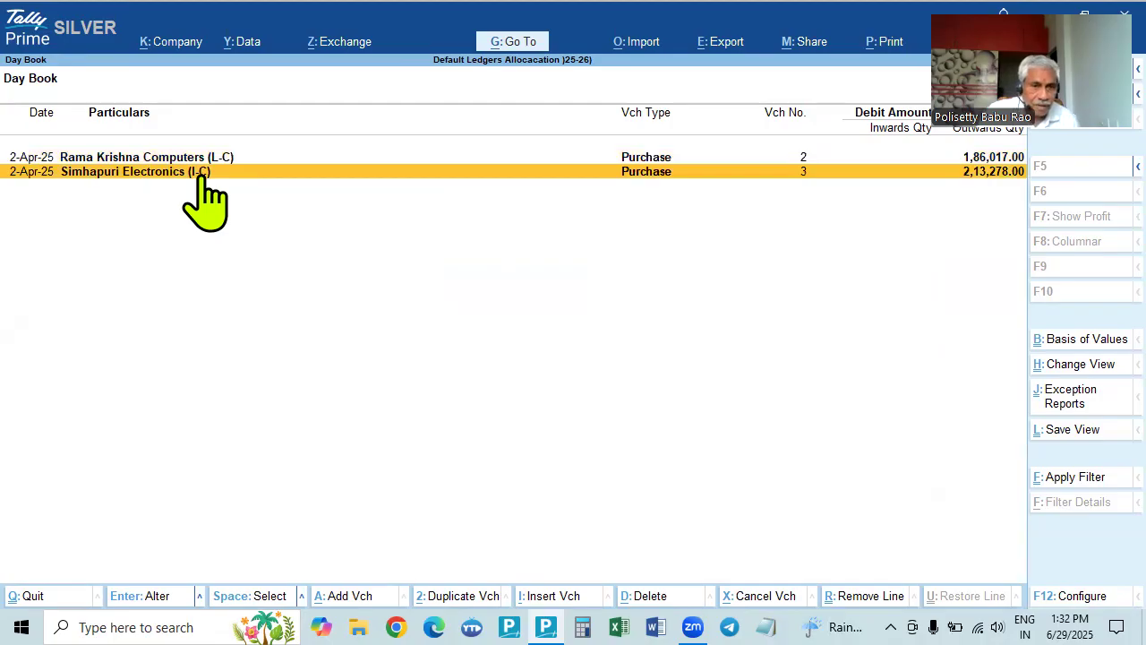
pyautogui.click(222, 158)
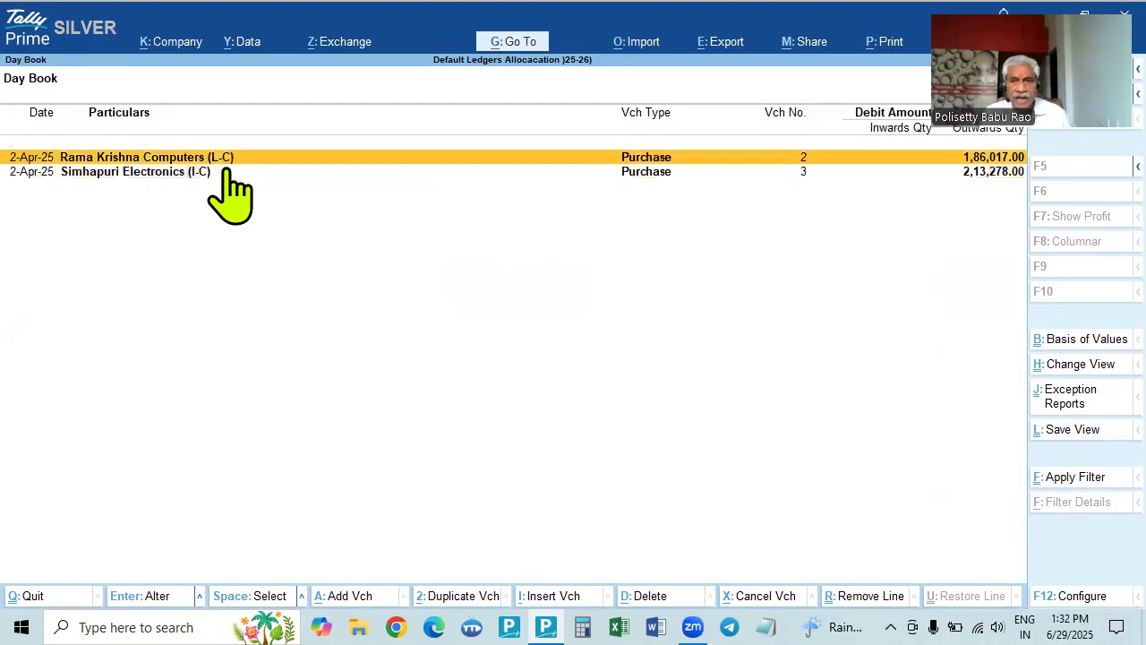
pyautogui.press('Return')
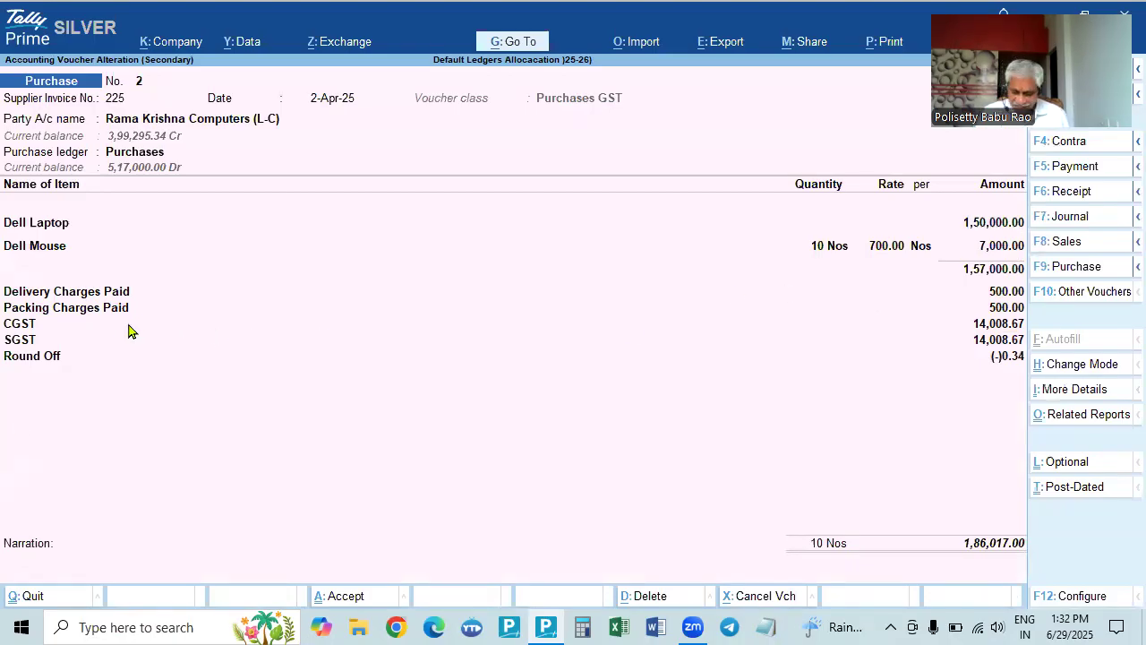
pyautogui.press('Escape')
pyautogui.press('y')
# Examine the Simhapuri Electronics (I-C) purchase voucher's charges and IGST, and close it without changes.
pyautogui.press('Down')
pyautogui.press('Return')
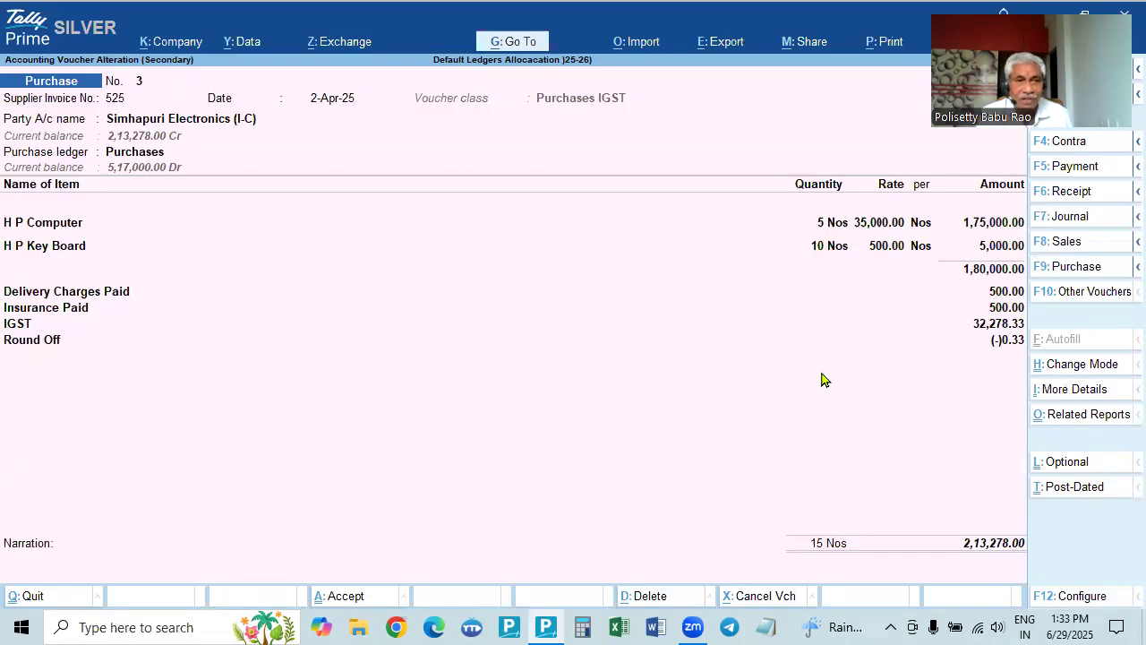
pyautogui.press('Escape')
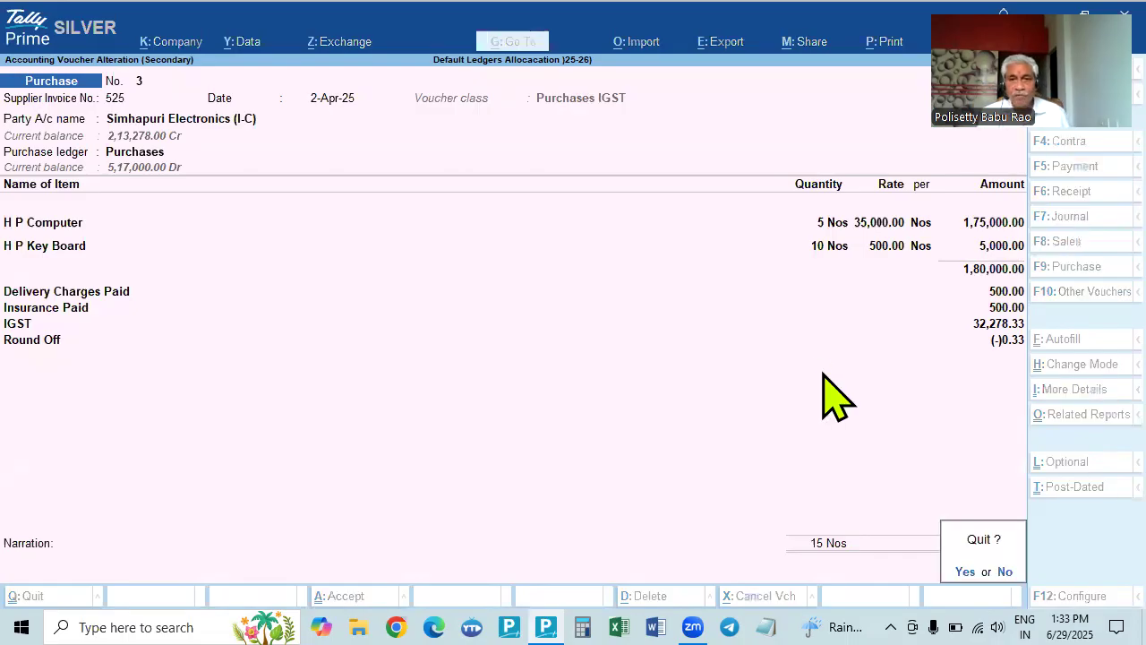
pyautogui.press('Return')
# Return to voucher creation and start a Sales voucher with the Sales GST voucher class.
pyautogui.press('Up')
pyautogui.press('Return')
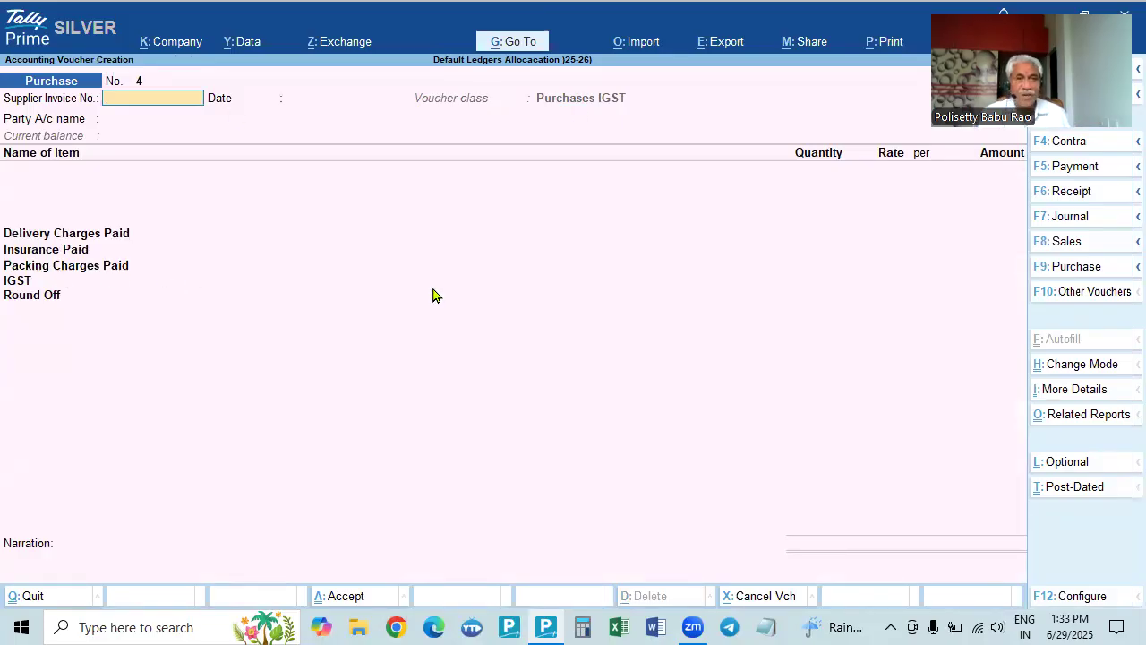
pyautogui.press('F5')
pyautogui.press('F8')
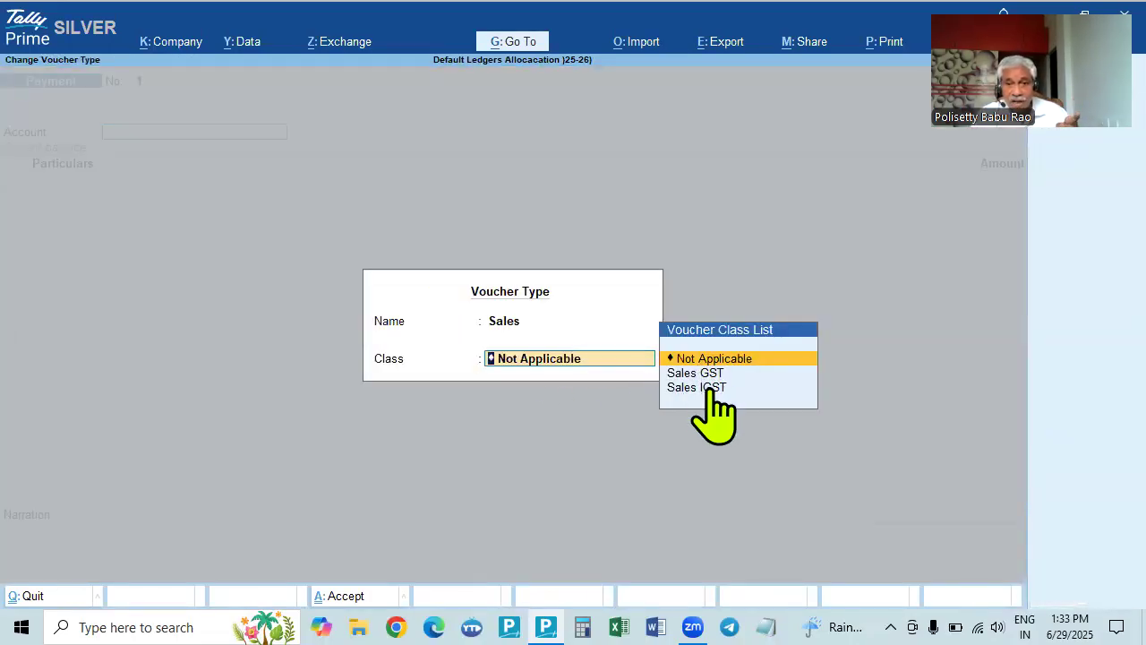
pyautogui.click(777, 374)
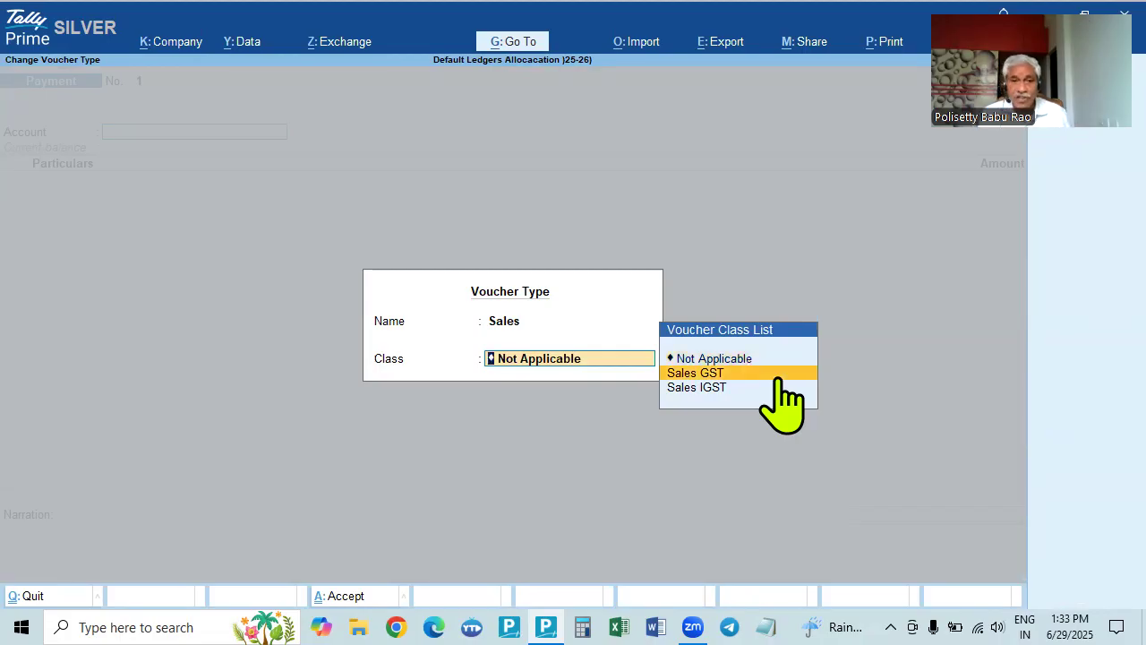
pyautogui.click(777, 379)
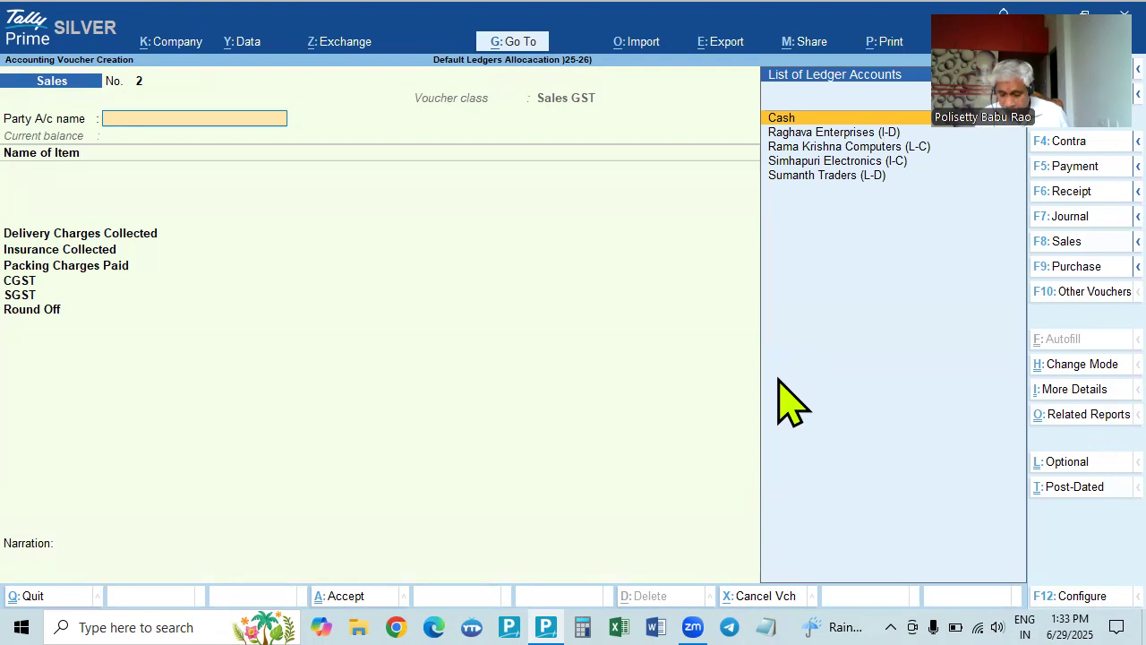
# Choose Sumanth Traders (L-D) as the party for the sales voucher and accept its party details.
pyautogui.press('Down')
pyautogui.press('Down')
pyautogui.press('Down')
pyautogui.press('Down')
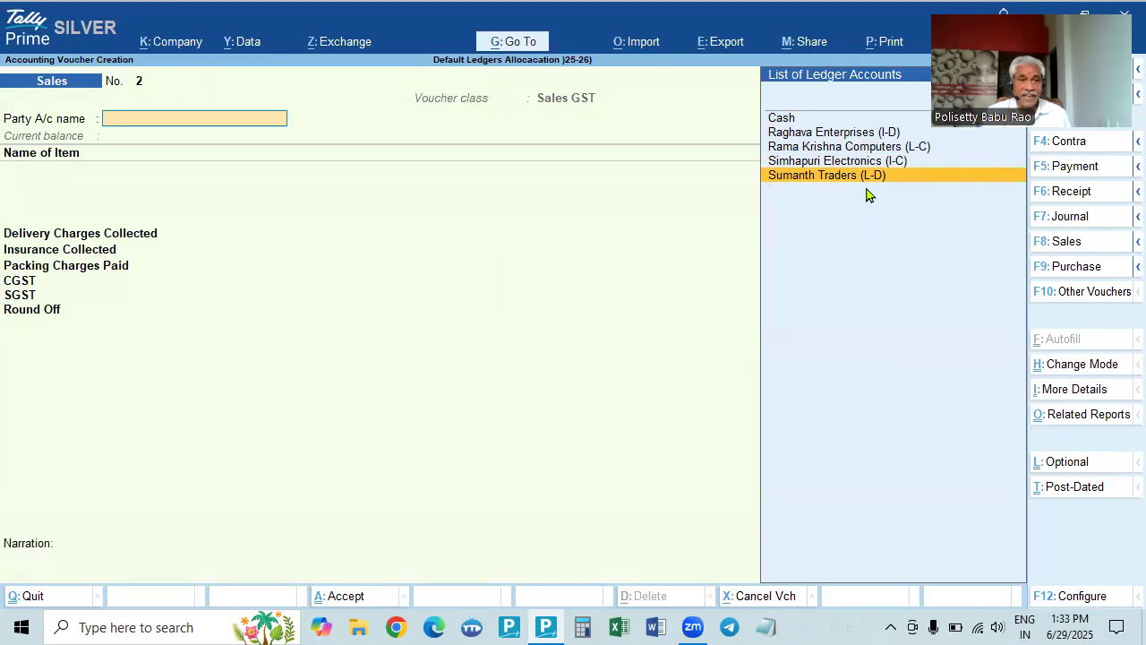
pyautogui.press('Return')
pyautogui.hotkey('ctrl', 'a')
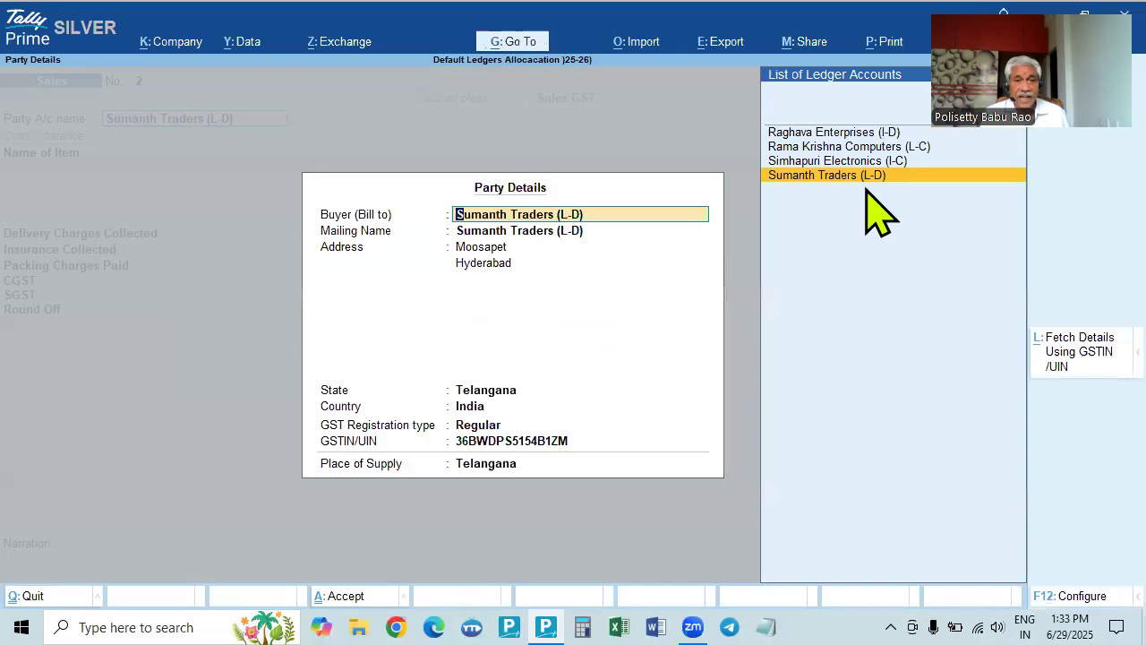
pyautogui.press('Return')
pyautogui.hotkey('ctrl', 'a')
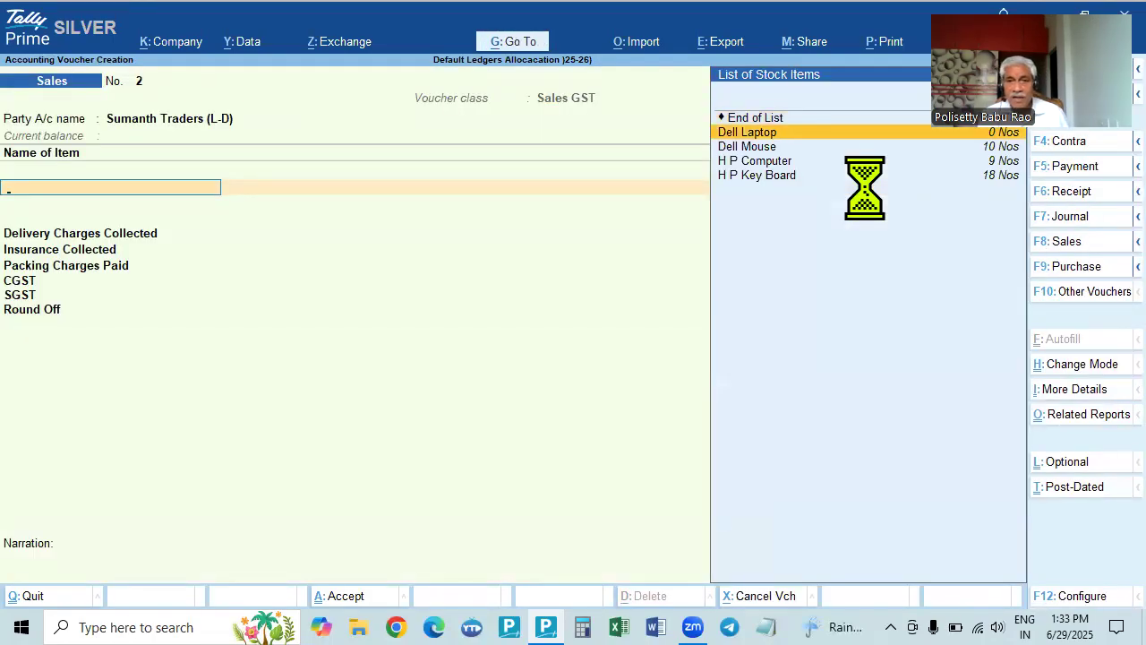
# Add 2 Nos of Dell Laptop at 35,000 each to the sales voucher, continuing past the negative stock warning.
pyautogui.press('Return')
pyautogui.write('2 Nos')
pyautogui.press('Return')
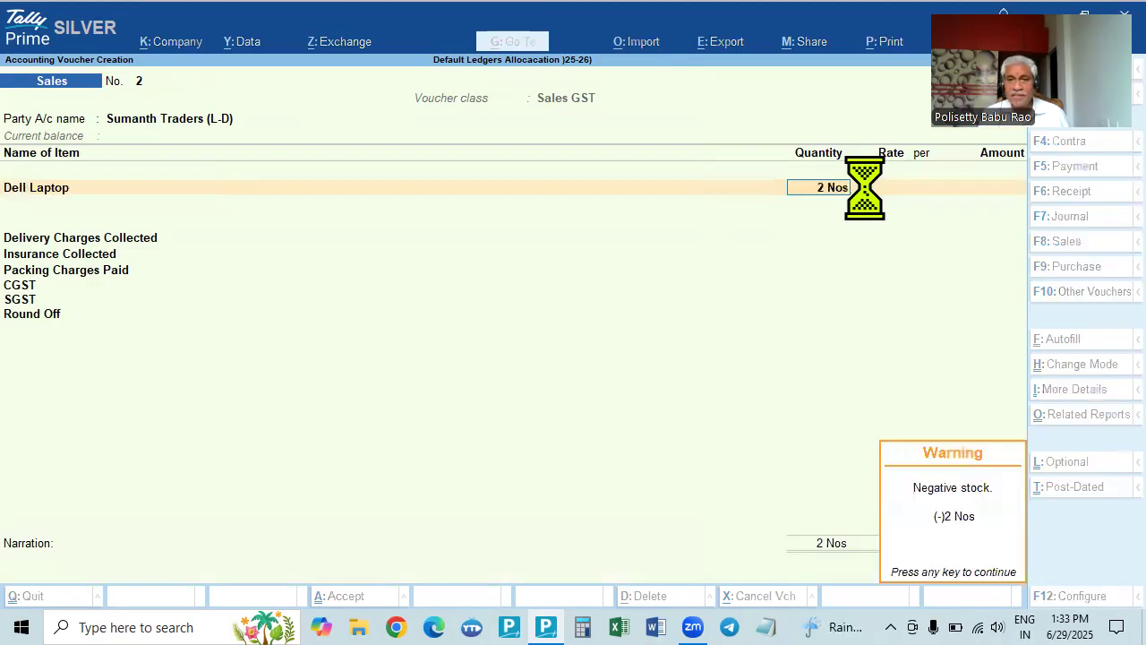
pyautogui.press('Return')
pyautogui.write('35000')
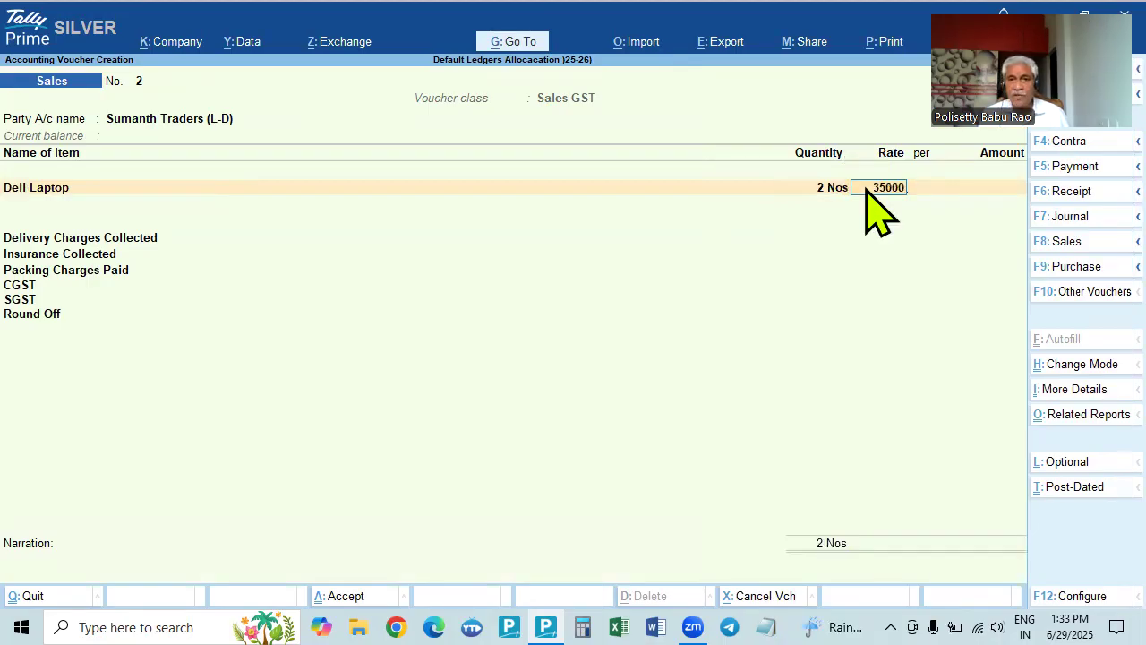
pyautogui.press('Return')
pyautogui.press('Return')
pyautogui.press('Return')
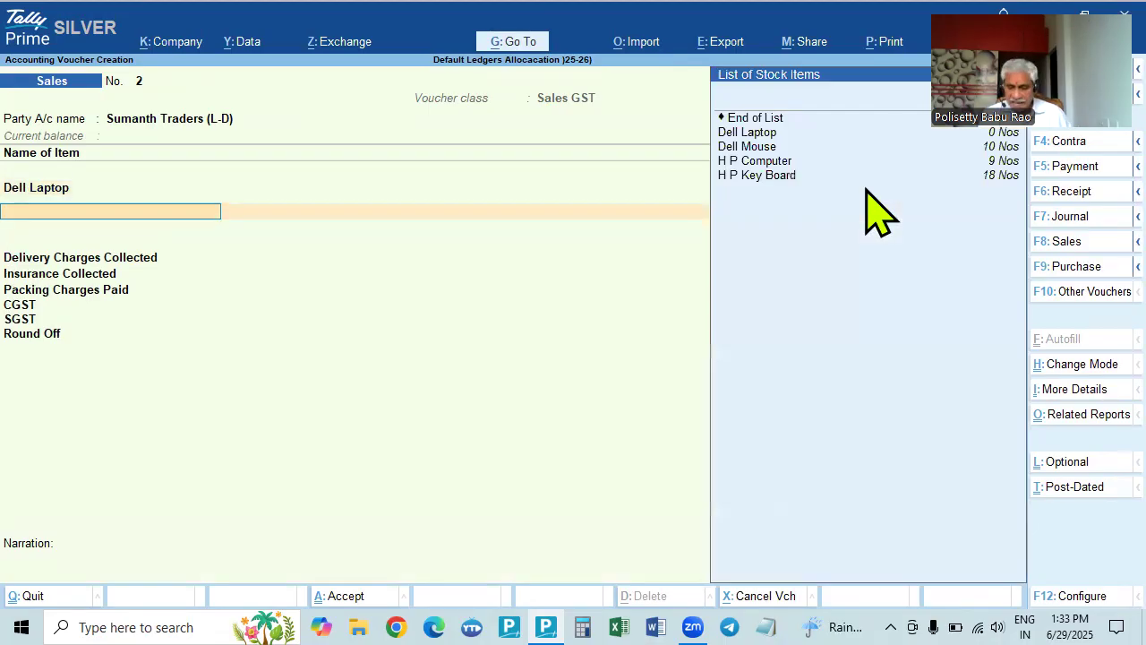
# Add 4 Nos of Dell Mouse at 850 each to the sales voucher and end the item list.
pyautogui.press('Down')
pyautogui.press('Down')
pyautogui.press('Down')
pyautogui.press('Return')
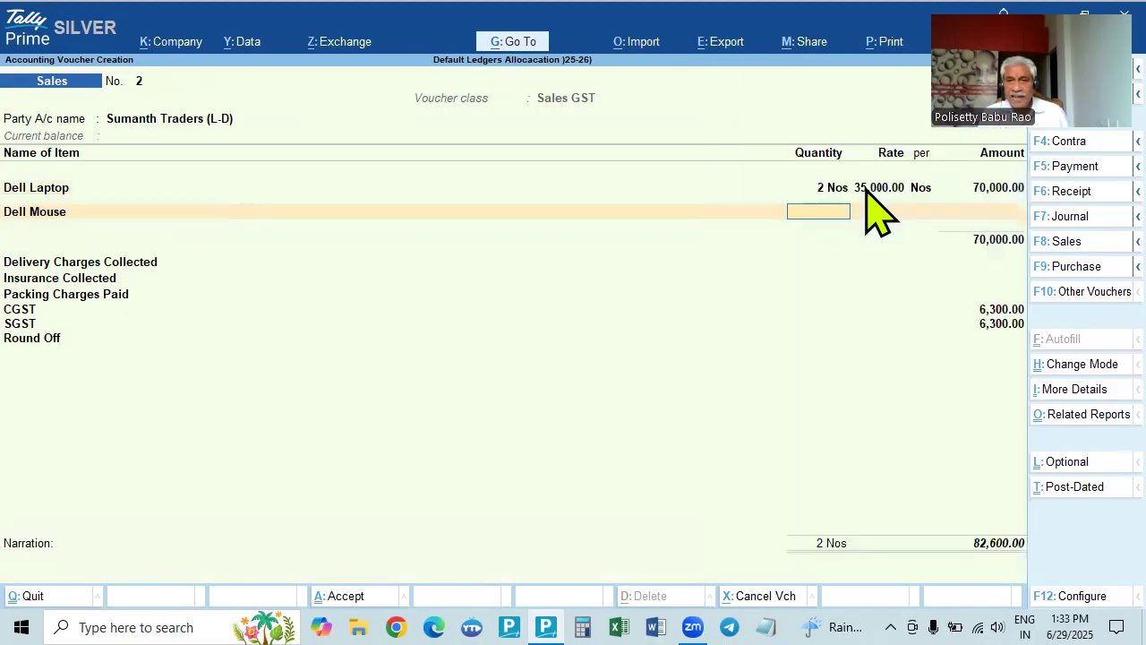
pyautogui.press('Return')
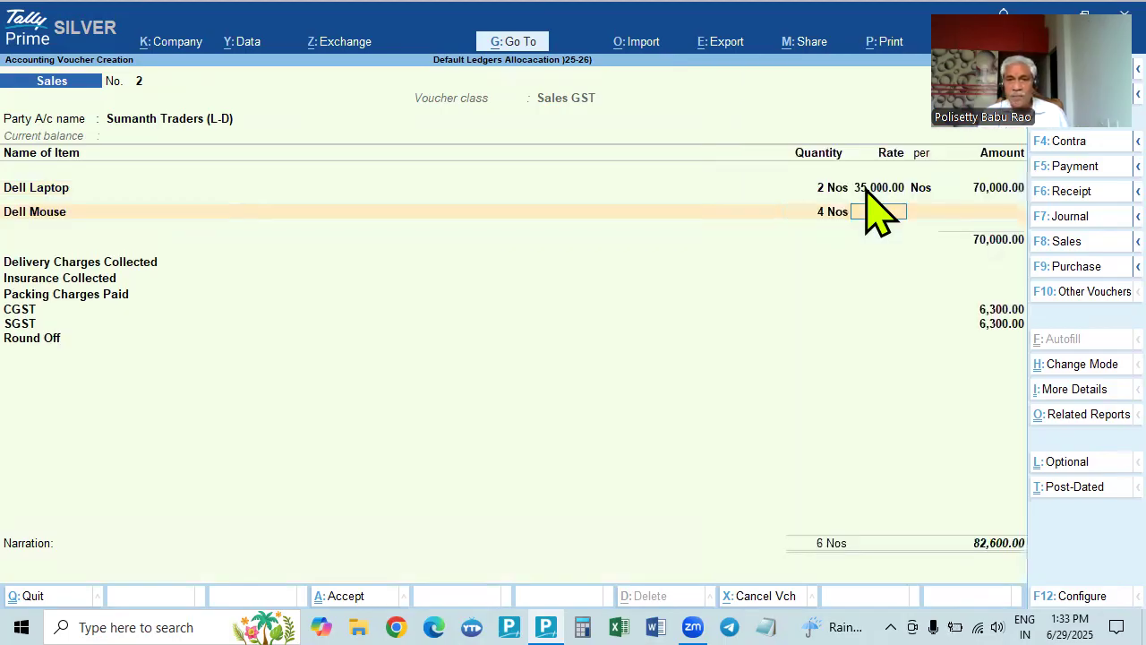
pyautogui.write('850')
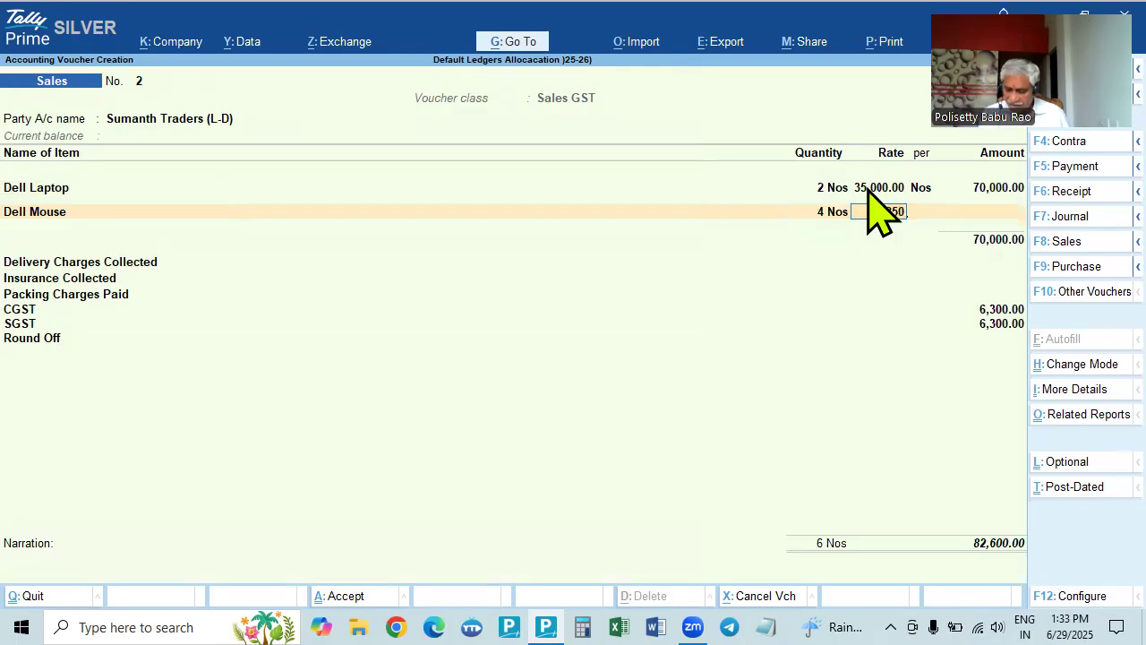
pyautogui.press('Return')
pyautogui.press('Return')
pyautogui.press('Return')
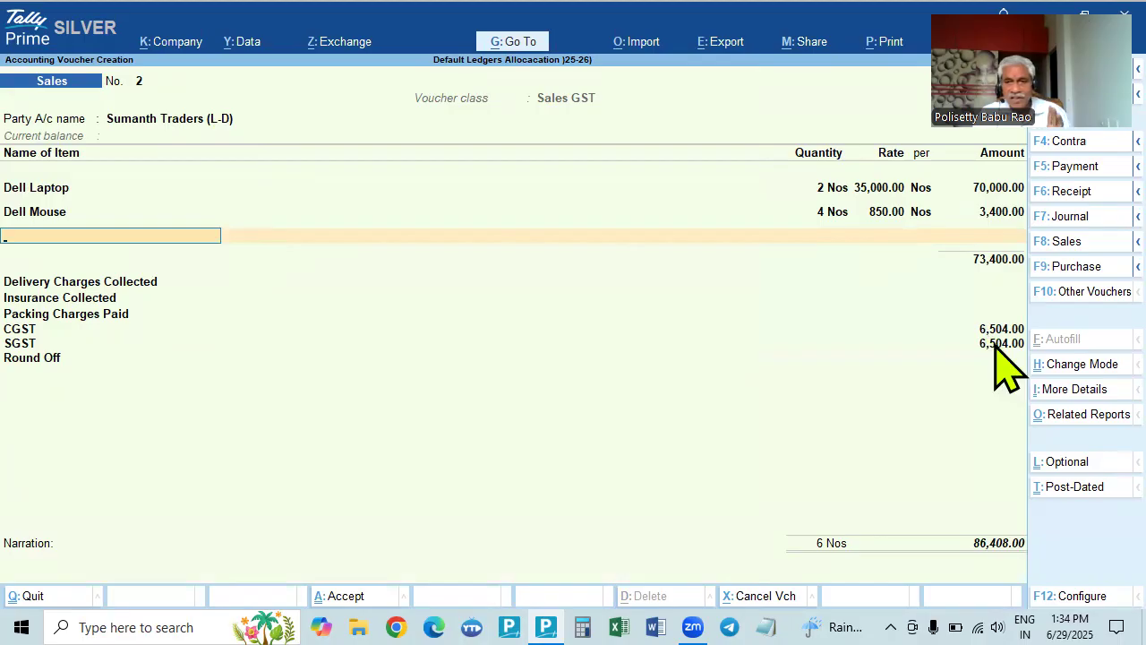
pyautogui.press('Return')
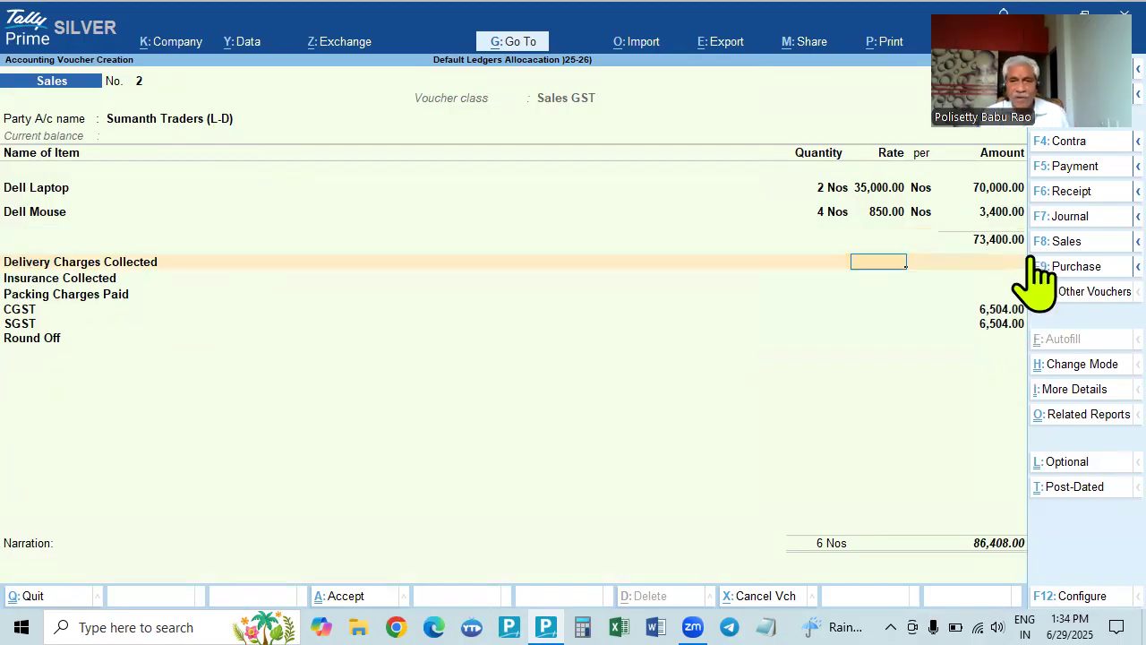
# Enter Delivery Charges Collected of 250, Insurance Collected of 200 and Packing Charges Paid of 250 in the sales voucher.
pyautogui.press('Return')
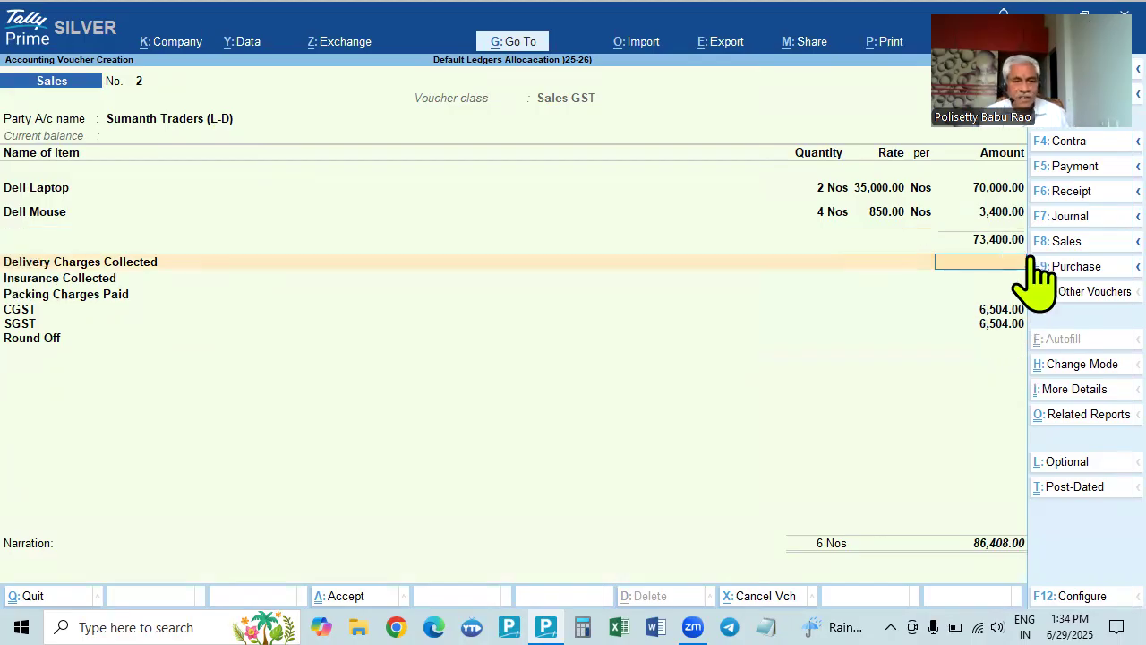
pyautogui.write('250')
pyautogui.press('Return')
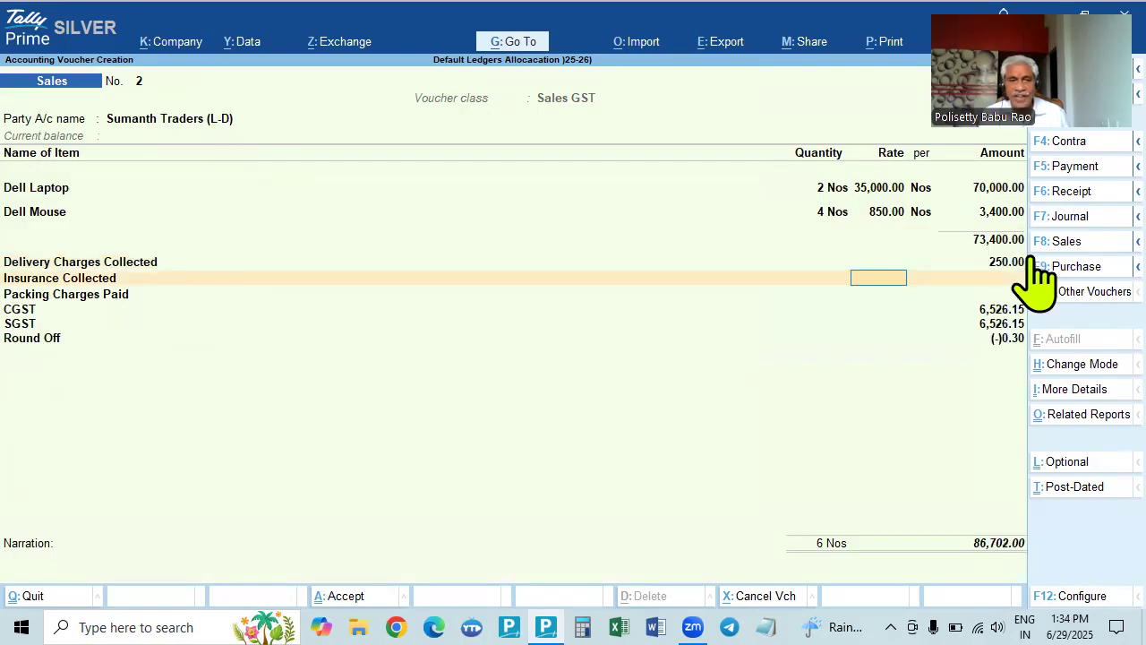
pyautogui.press('Return')
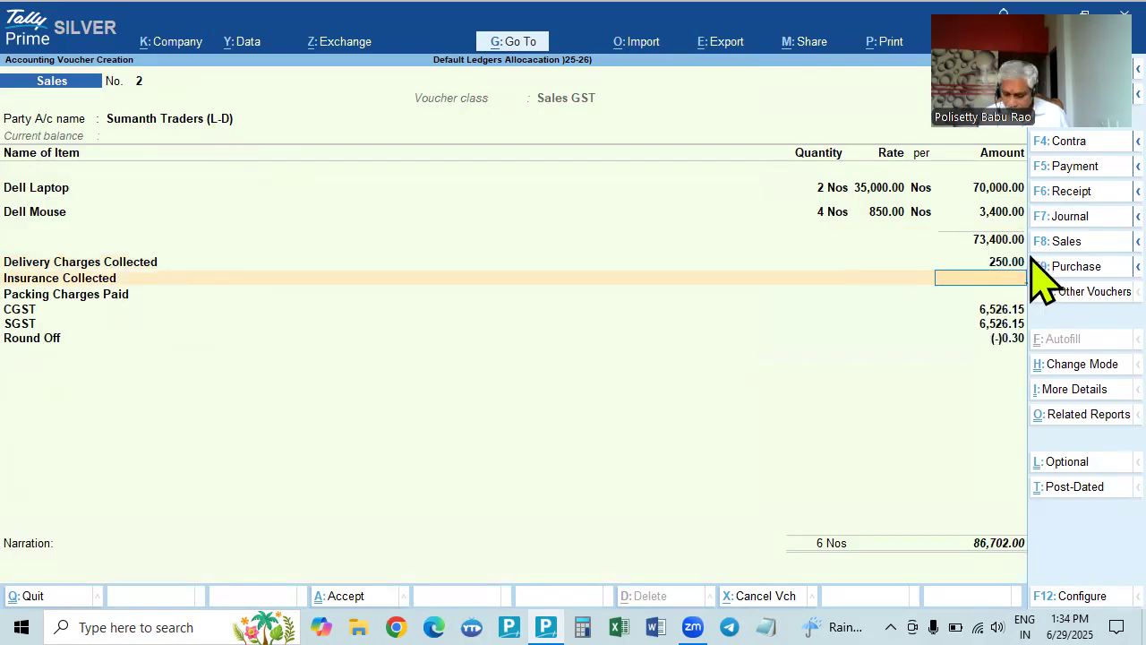
pyautogui.write('200')
pyautogui.press('Return')
pyautogui.press('Return')
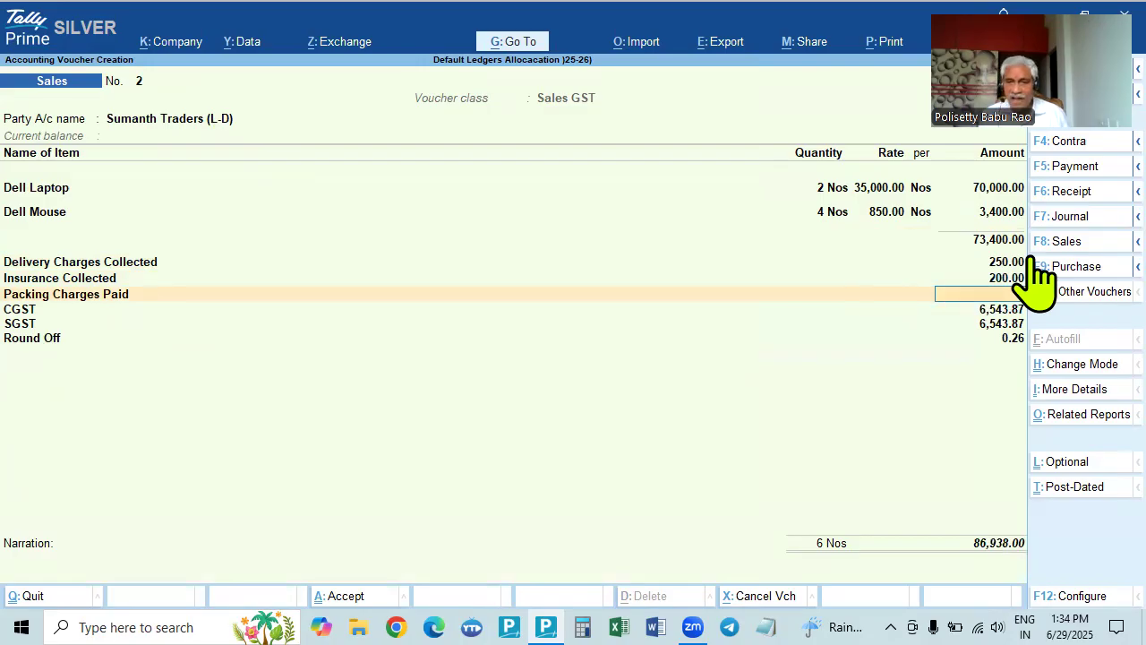
pyautogui.write('250')
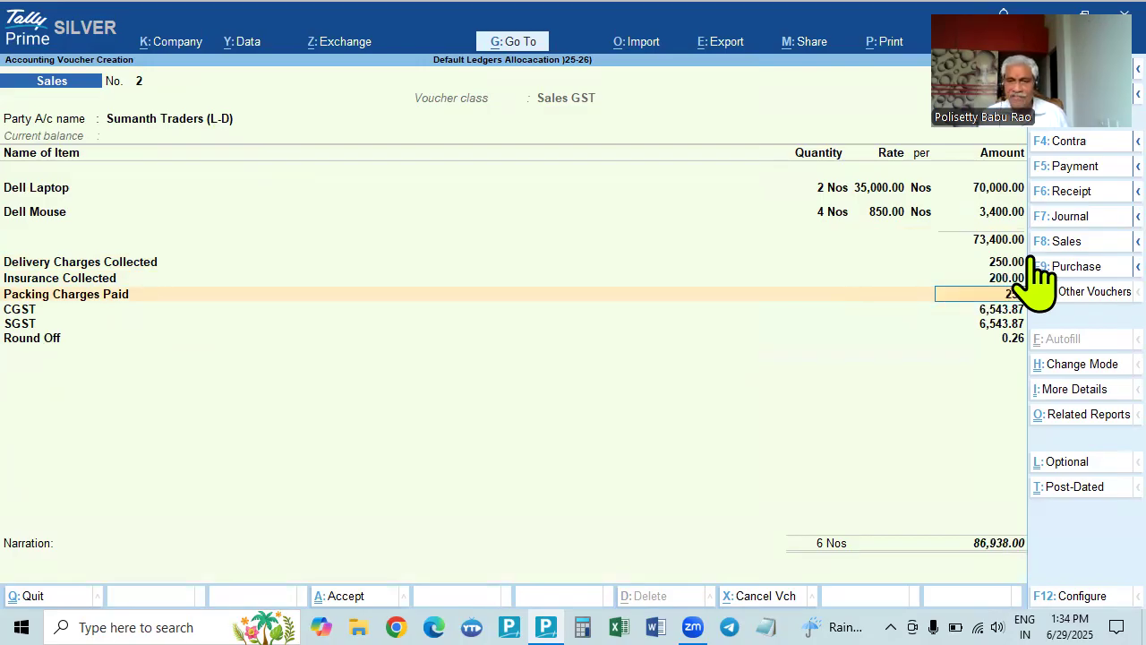
pyautogui.press('Return')
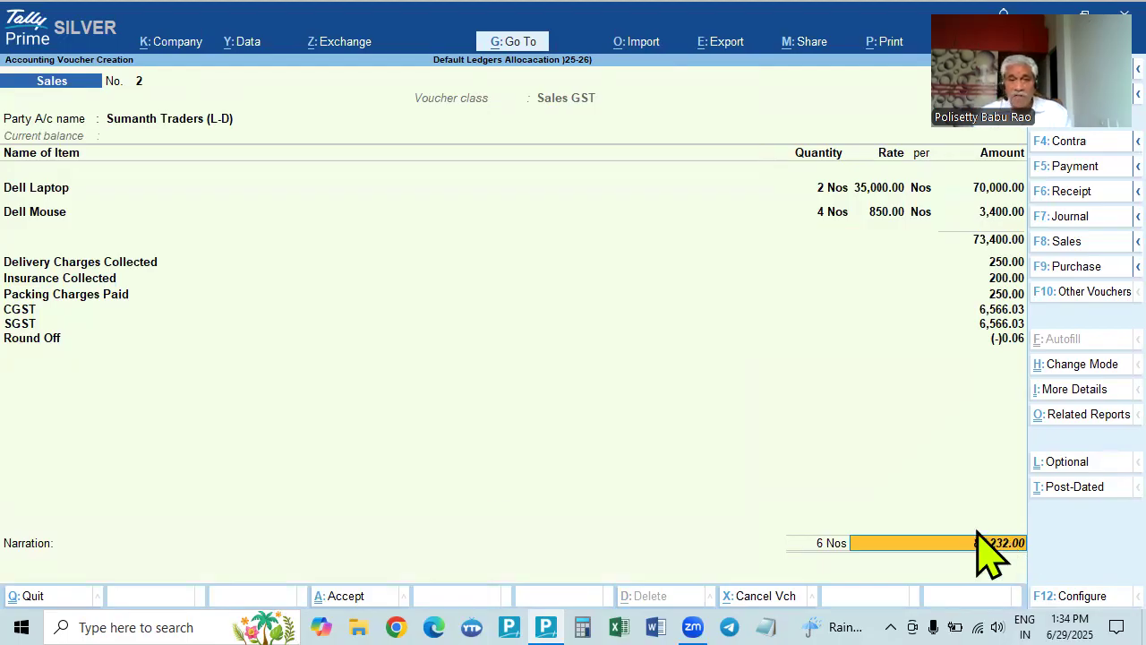
pyautogui.click(38, 333)
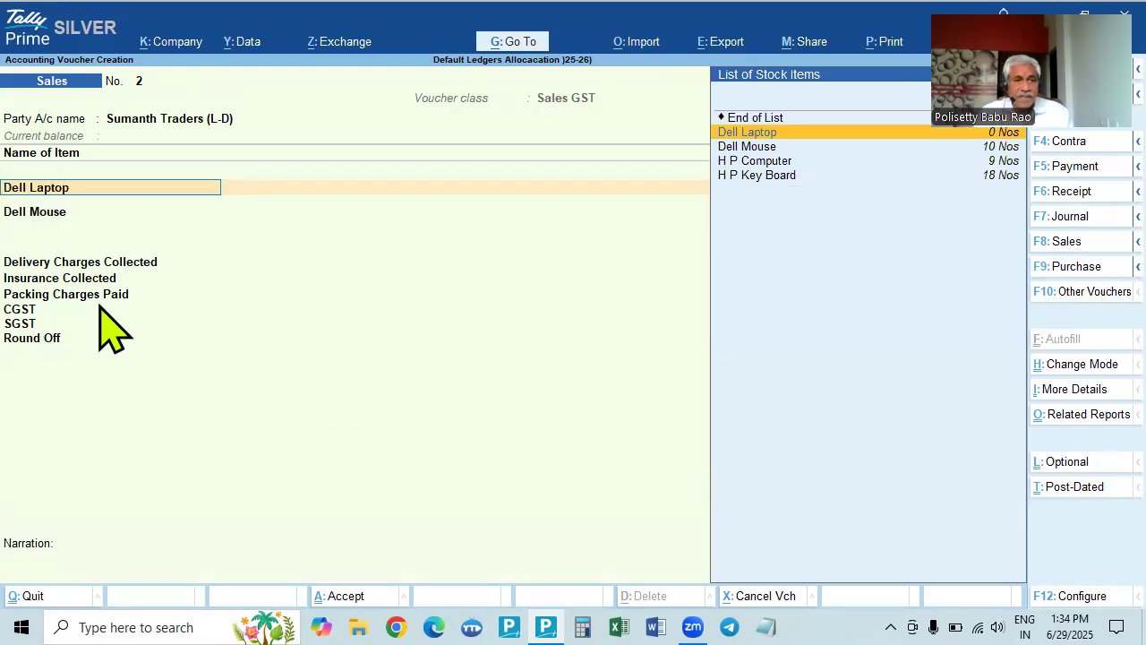
pyautogui.press('Return')
pyautogui.press('Return')
pyautogui.press('Return')
pyautogui.press('Return')
pyautogui.press('Return')
pyautogui.press('Return')
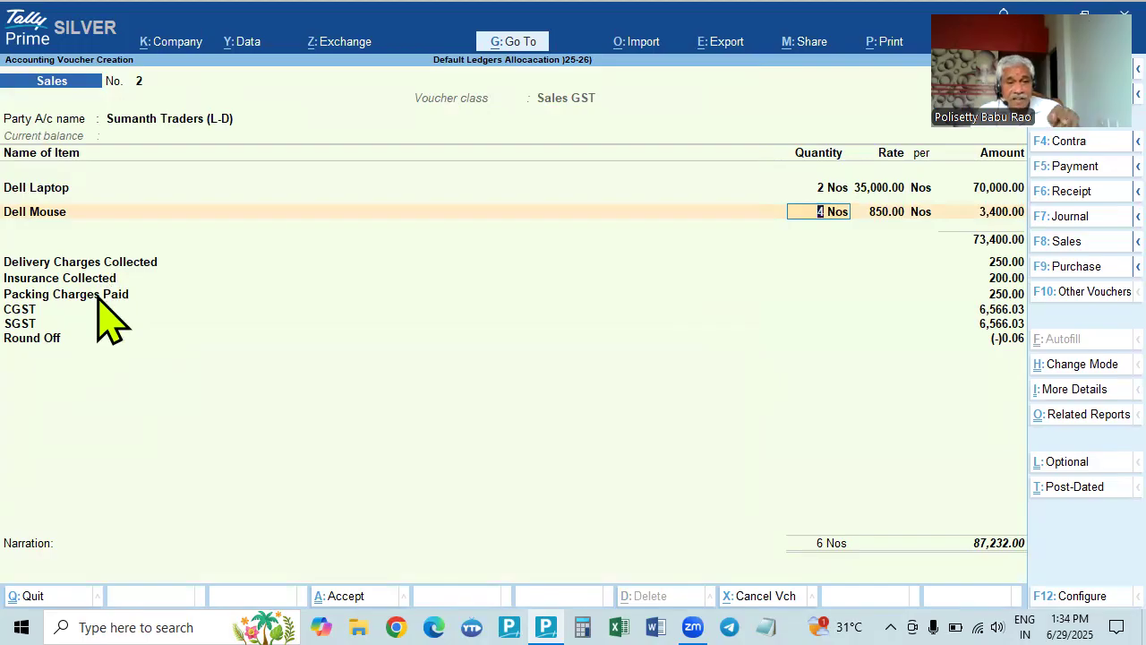
pyautogui.press('Return')
pyautogui.press('Return')
pyautogui.press('Return')
pyautogui.press('Return')
pyautogui.press('Return')
pyautogui.press('Return')
pyautogui.press('Return')
pyautogui.press('Return')
pyautogui.press('Return')
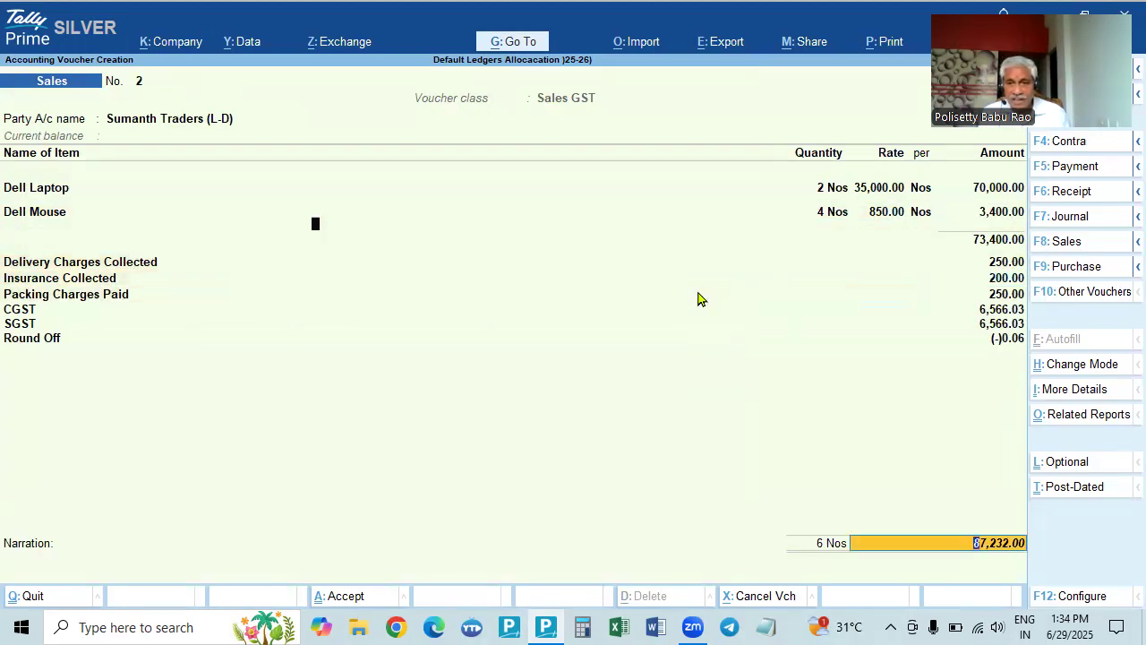
# Accept the bill-wise New Ref 2 for Sumanth Traders (L-D) and save the sales voucher.
pyautogui.press('Return')
pyautogui.press('Return')
pyautogui.press('Return')
pyautogui.press('Return')
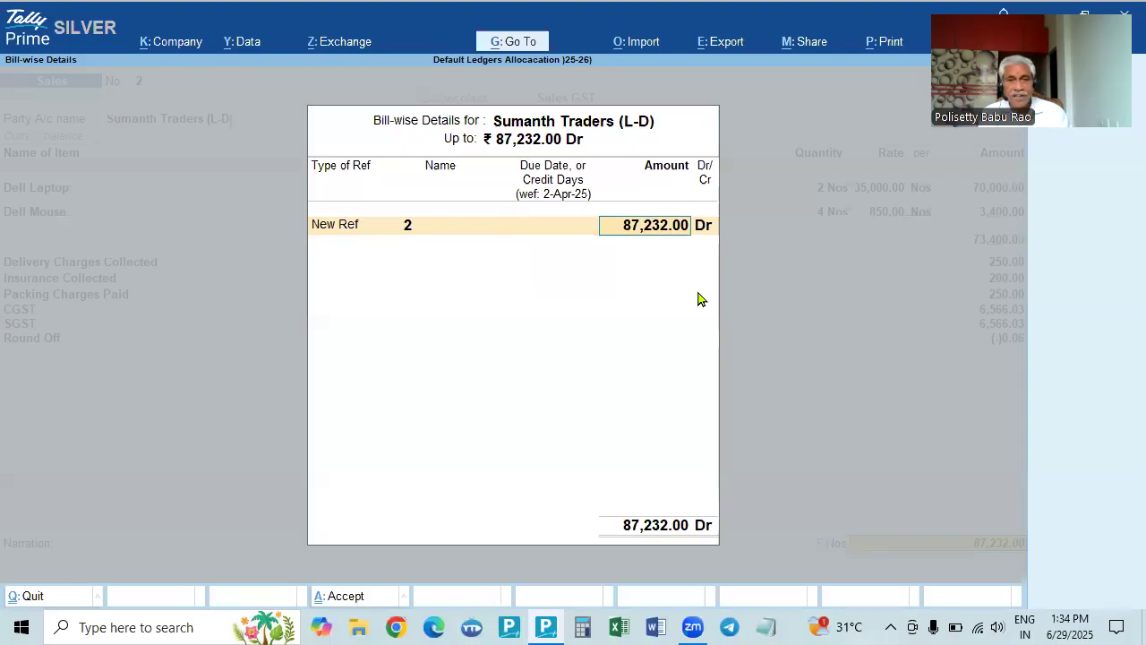
pyautogui.press('Return')
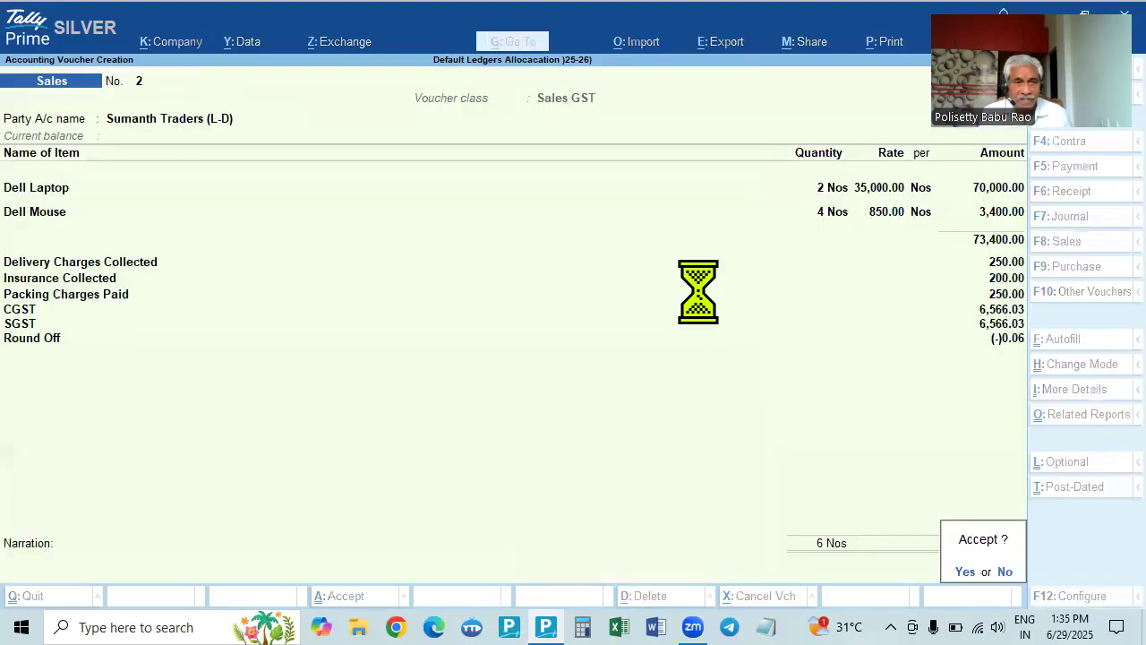
pyautogui.press('Return')
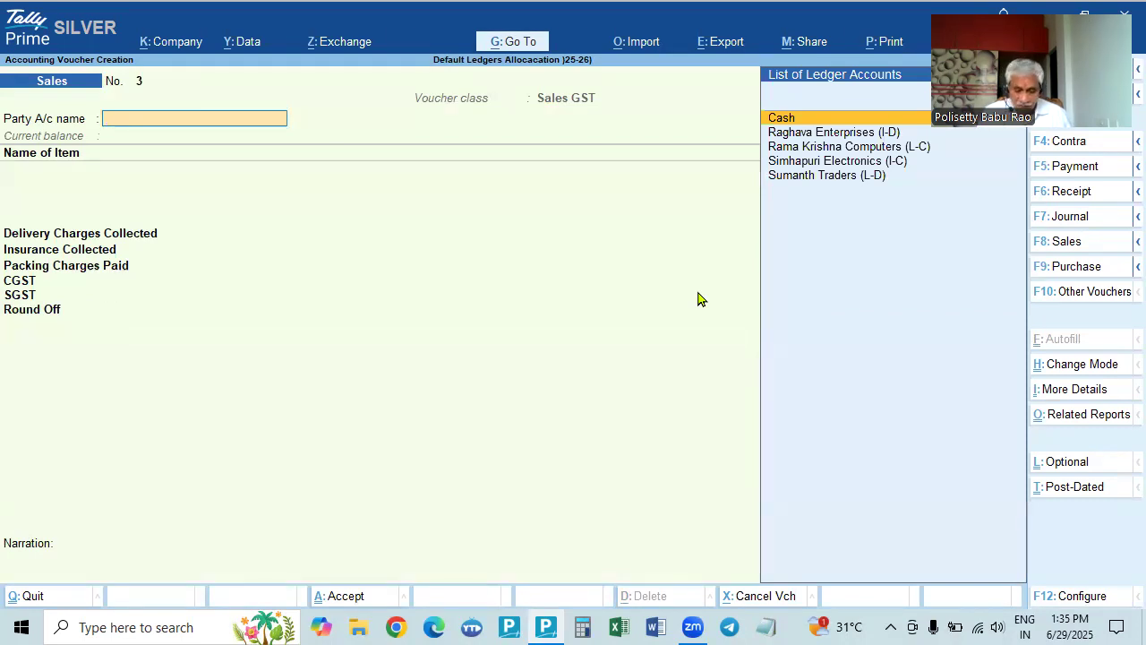
pyautogui.press('F9')
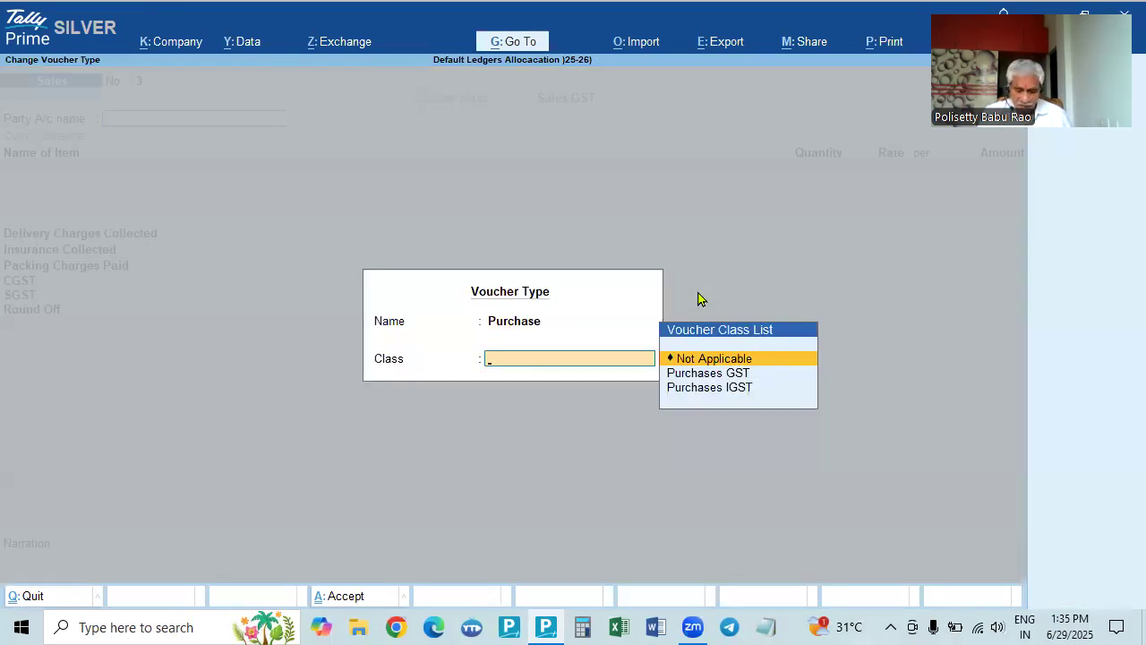
pyautogui.press('Escape')
pyautogui.press('Escape')
pyautogui.press('n')
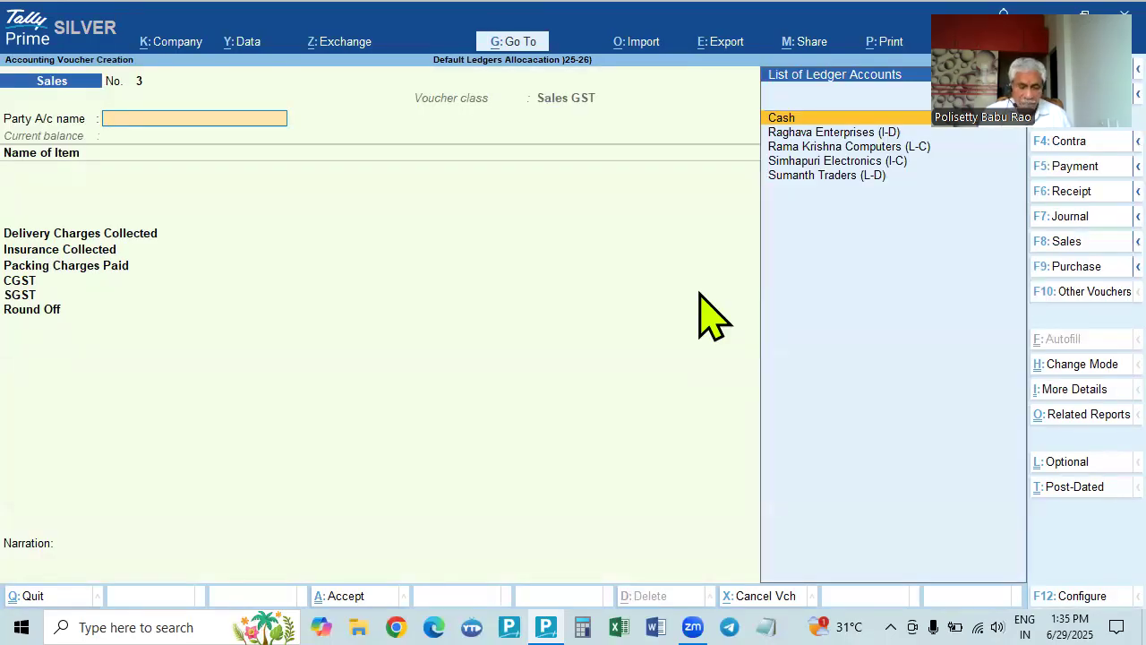
# Switch the new sales voucher to the Sales IGST voucher class.
pyautogui.press('F8')
pyautogui.press('Down')
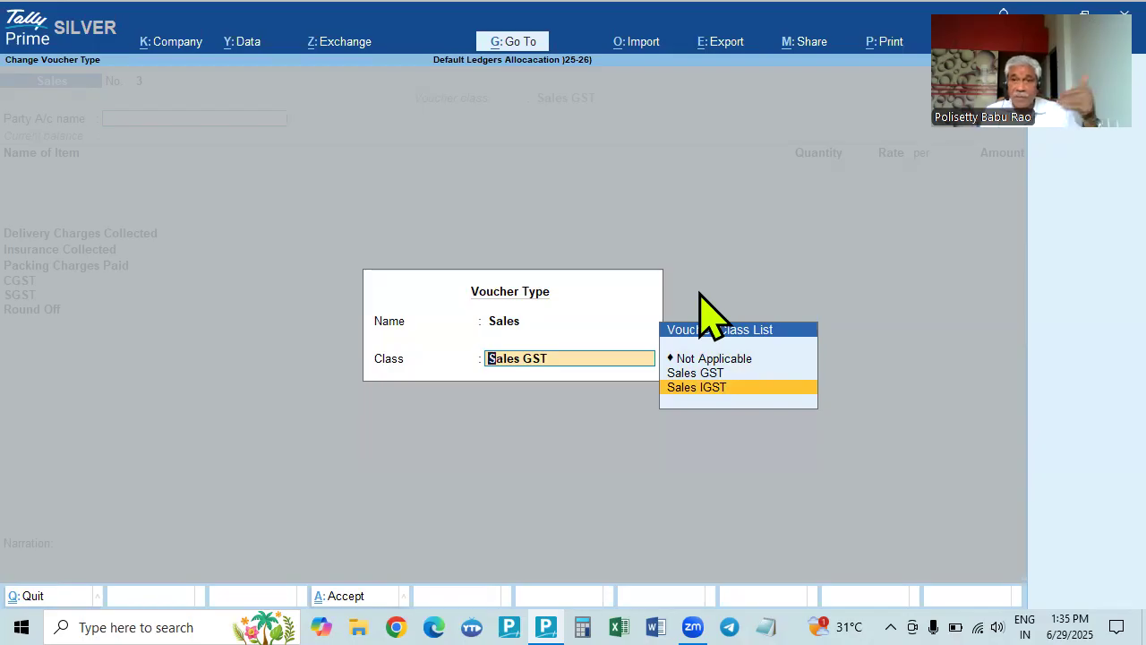
pyautogui.press('Return')
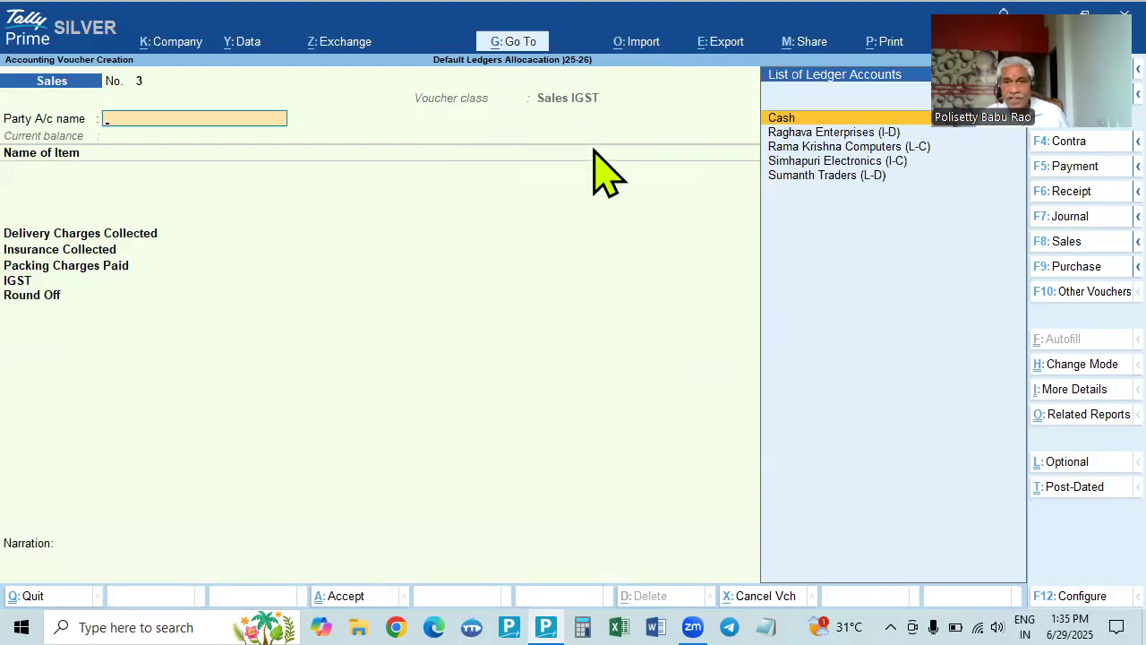
# Choose Raghava Enterprises (I-D) as the party and accept its dispatch and party details.
pyautogui.press('Down')
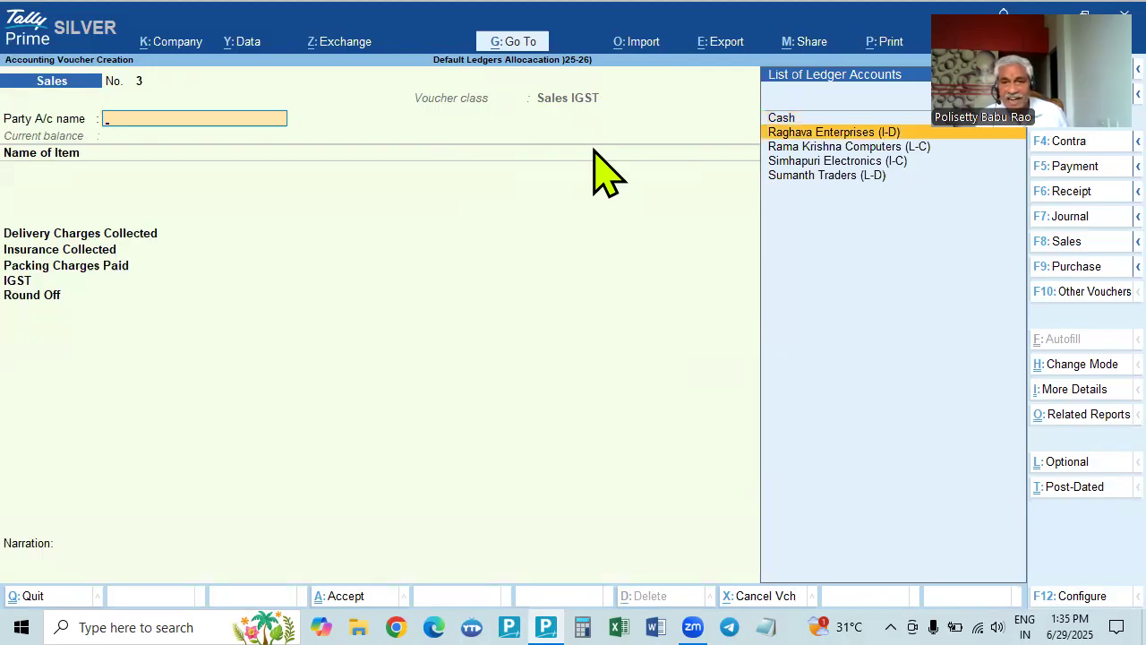
pyautogui.press('Return')
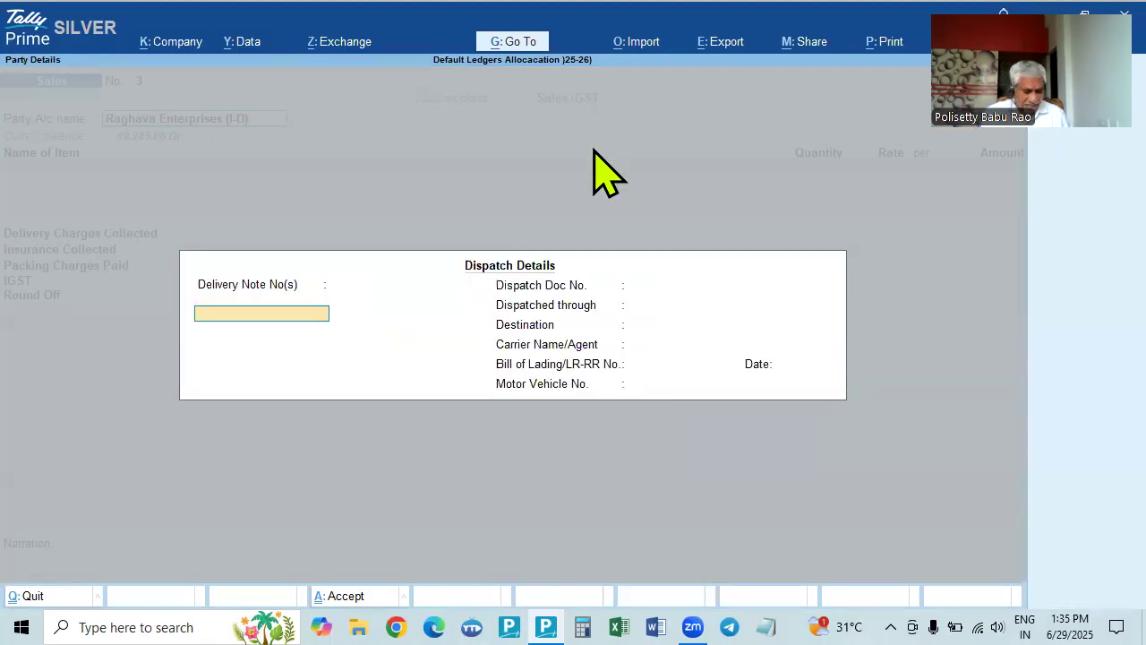
pyautogui.hotkey('ctrl', 'a')
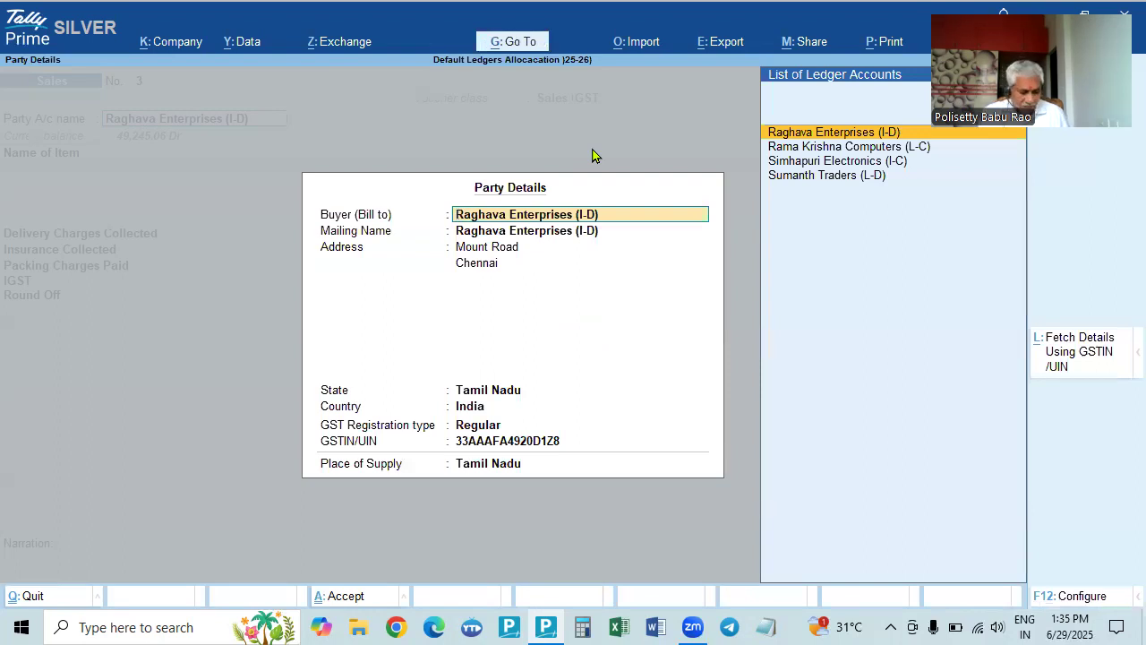
pyautogui.hotkey('ctrl', 'a')
# Add 2 Nos of H P Computer at 40,000 each to the interstate sales voucher.
pyautogui.press('Down')
pyautogui.press('Down')
pyautogui.press('Down')
pyautogui.press('Down')
pyautogui.press('Return')
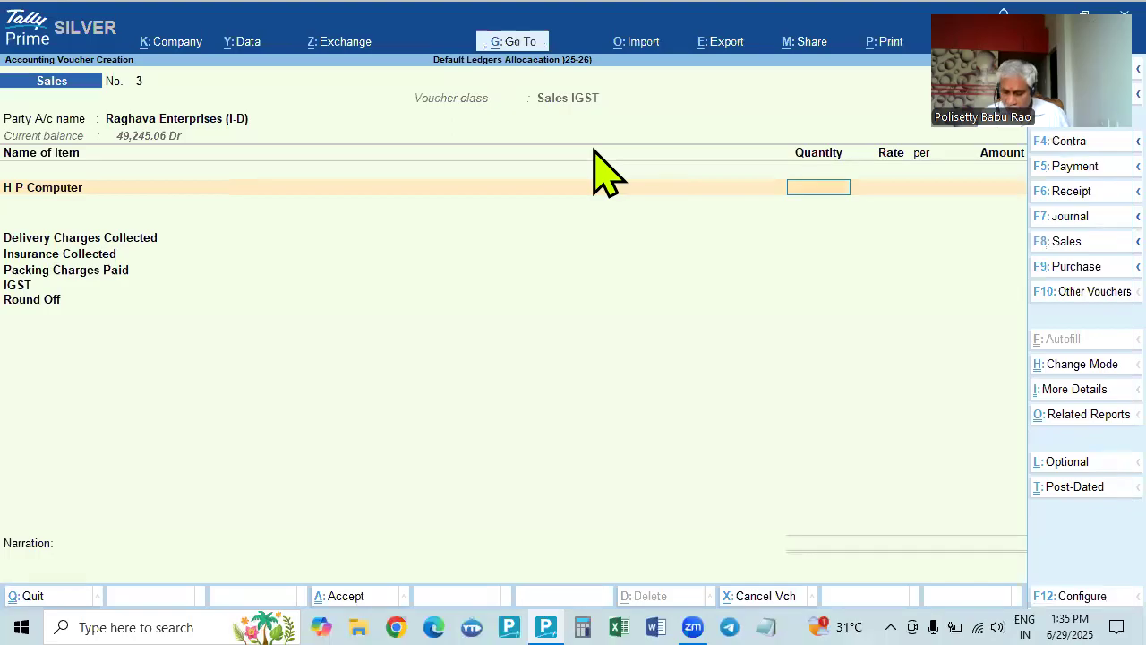
pyautogui.write('2')
pyautogui.press('Return')
pyautogui.press('Return')
pyautogui.press('Return')
pyautogui.press('Return')
# Add 4 Nos of H P Key Board at 650 each to the interstate sales voucher and end the item list.
pyautogui.press('Down')
pyautogui.press('Down')
pyautogui.press('Down')
pyautogui.press('Down')
pyautogui.press('Down')
pyautogui.press('Return')
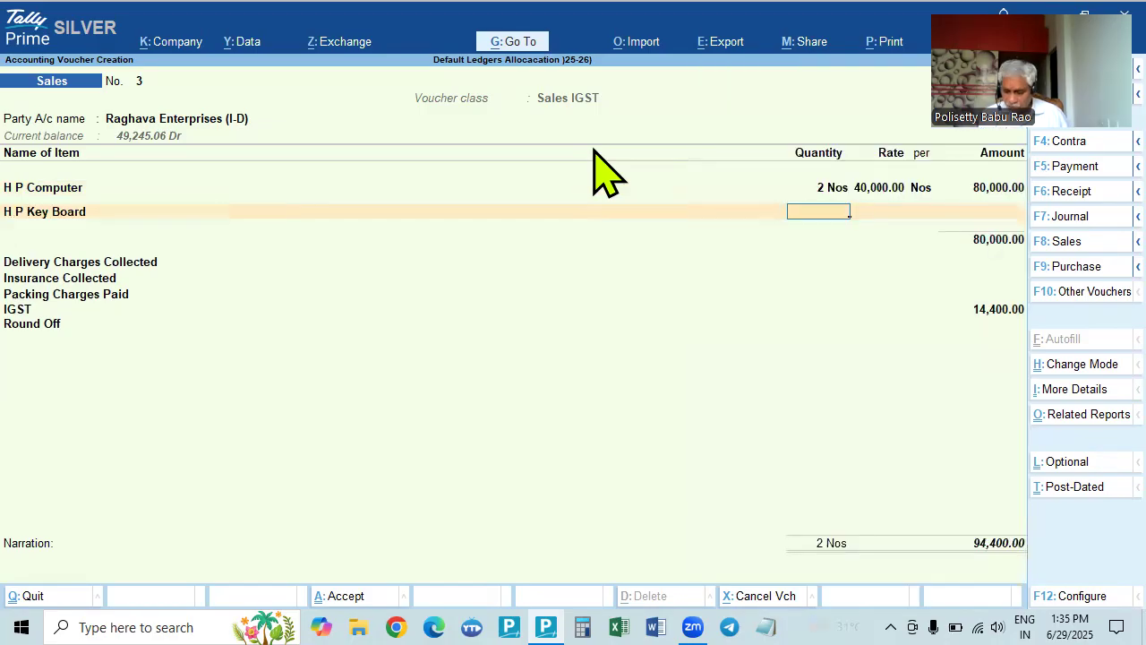
pyautogui.write('4')
pyautogui.press('Return')
pyautogui.press('Return')
pyautogui.press('Return')
pyautogui.press('Return')
pyautogui.press('Return')
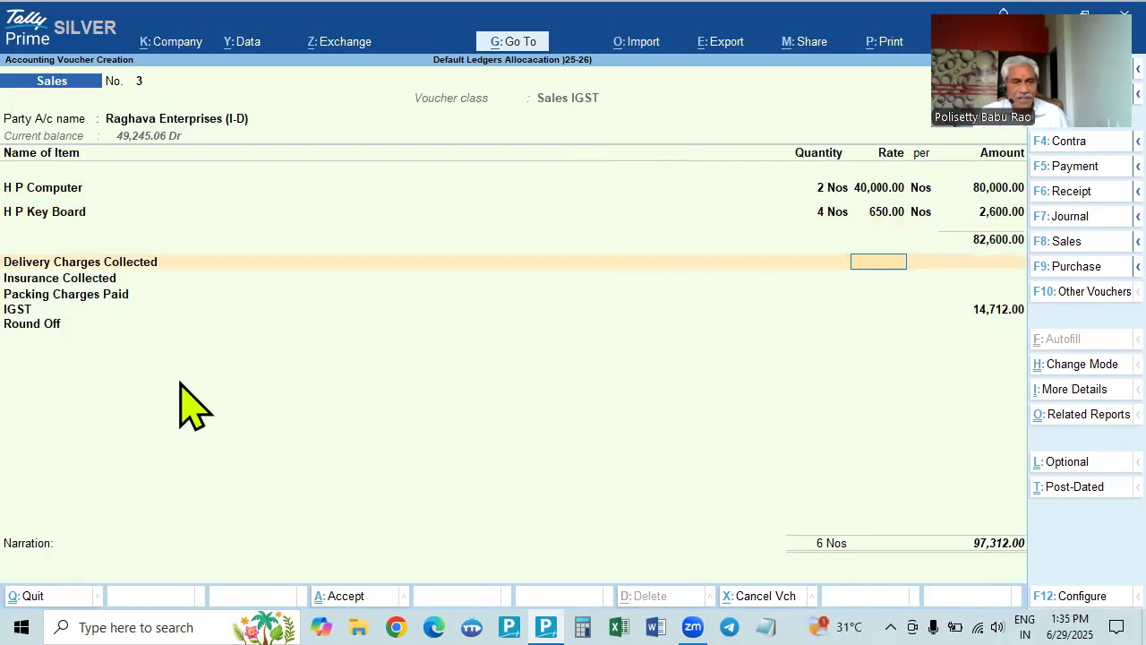
# Enter Delivery Charges Collected of 200 and Packing Charges Paid of 200, leaving Insurance Collected blank.
pyautogui.press('Return')
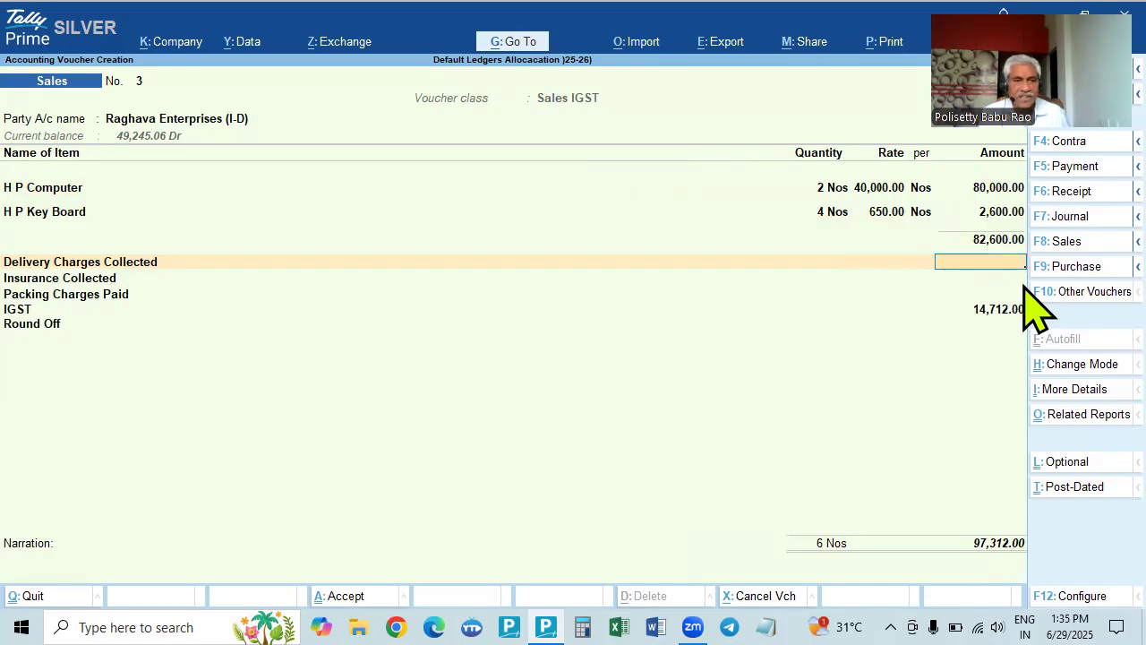
pyautogui.write('200')
pyautogui.press('Return')
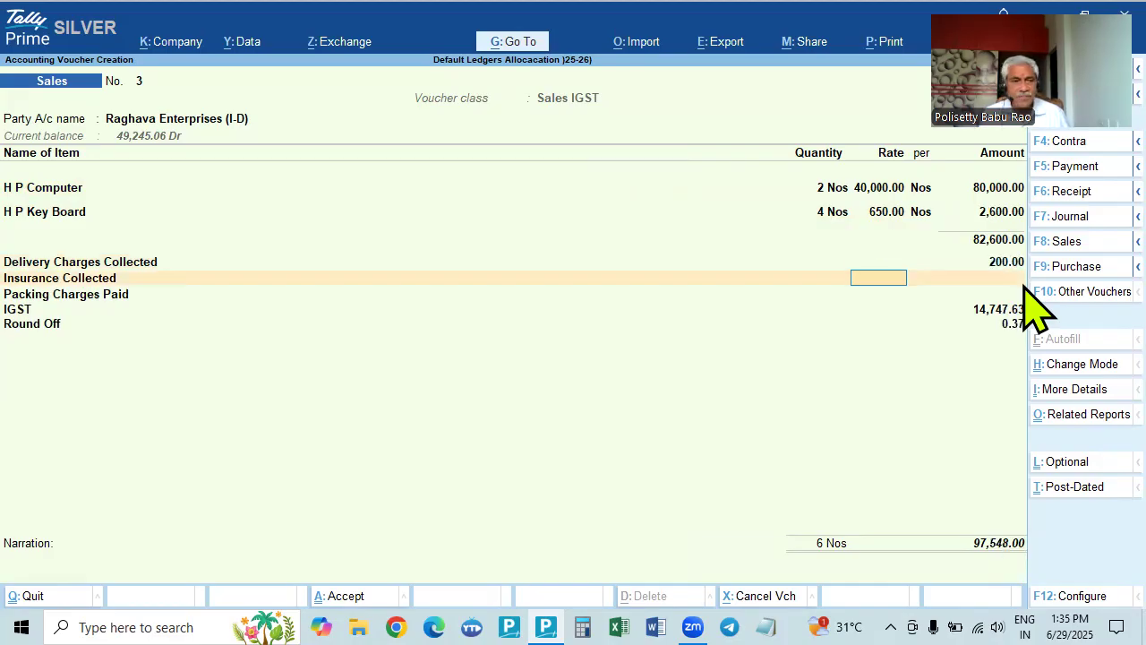
pyautogui.press('Return')
pyautogui.press('Return')
pyautogui.press('Return')
pyautogui.write('200')
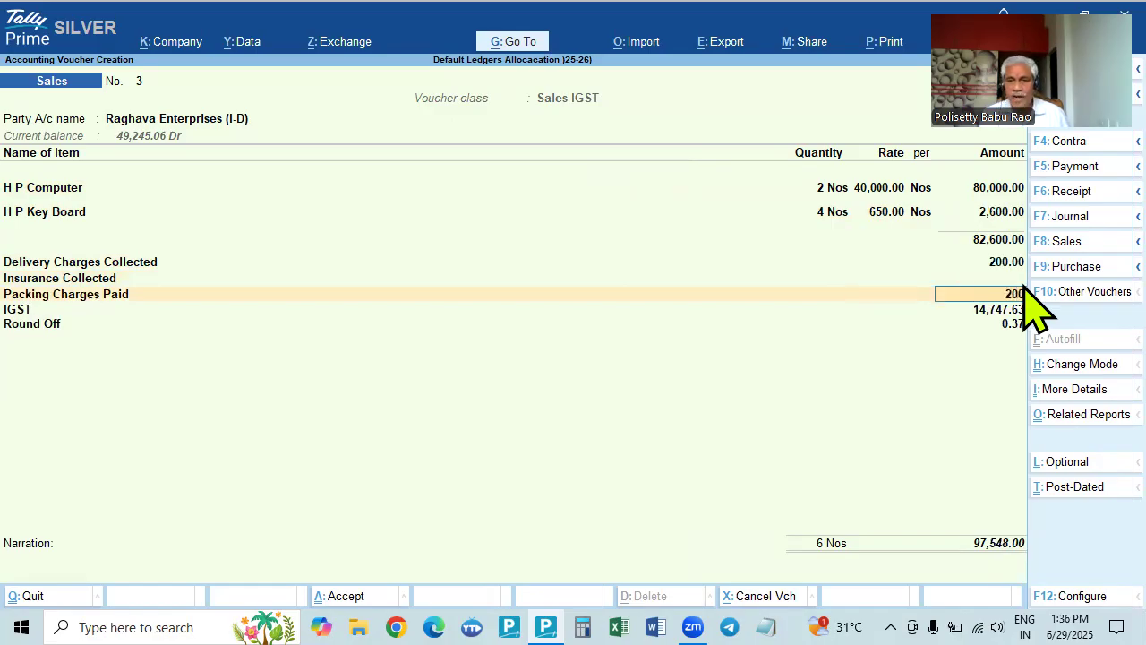
pyautogui.press('Return')
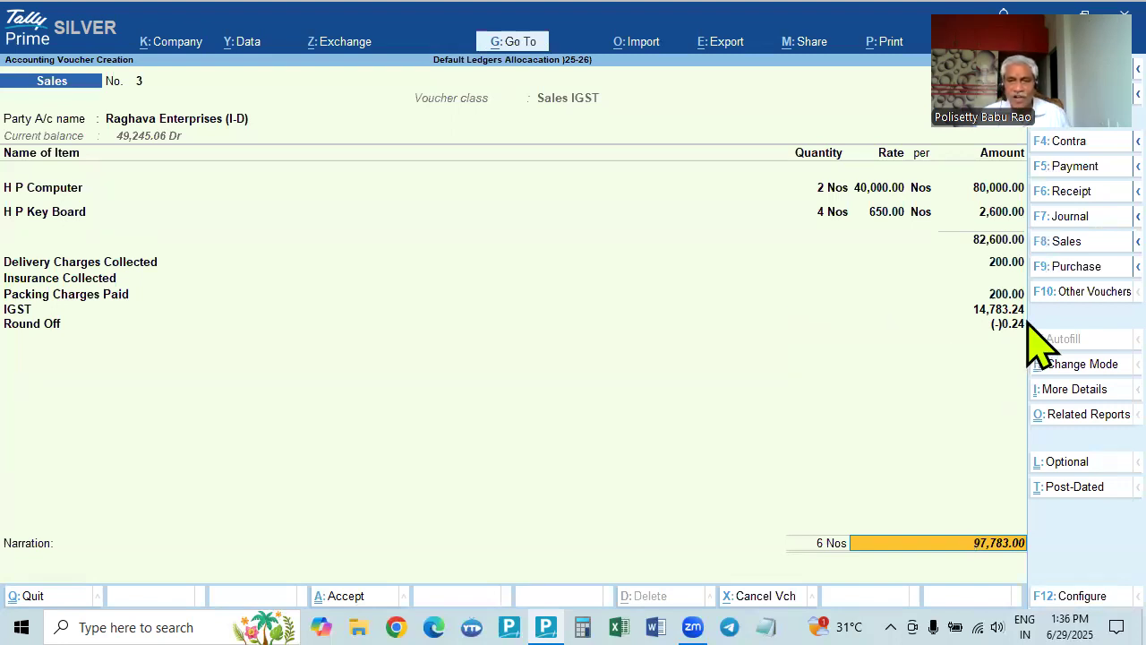
# Examine the detailed GST tax analysis of the interstate sale, including how charges are apportioned to each item, and return to the voucher.
pyautogui.hotkey('ctrl', 'o')
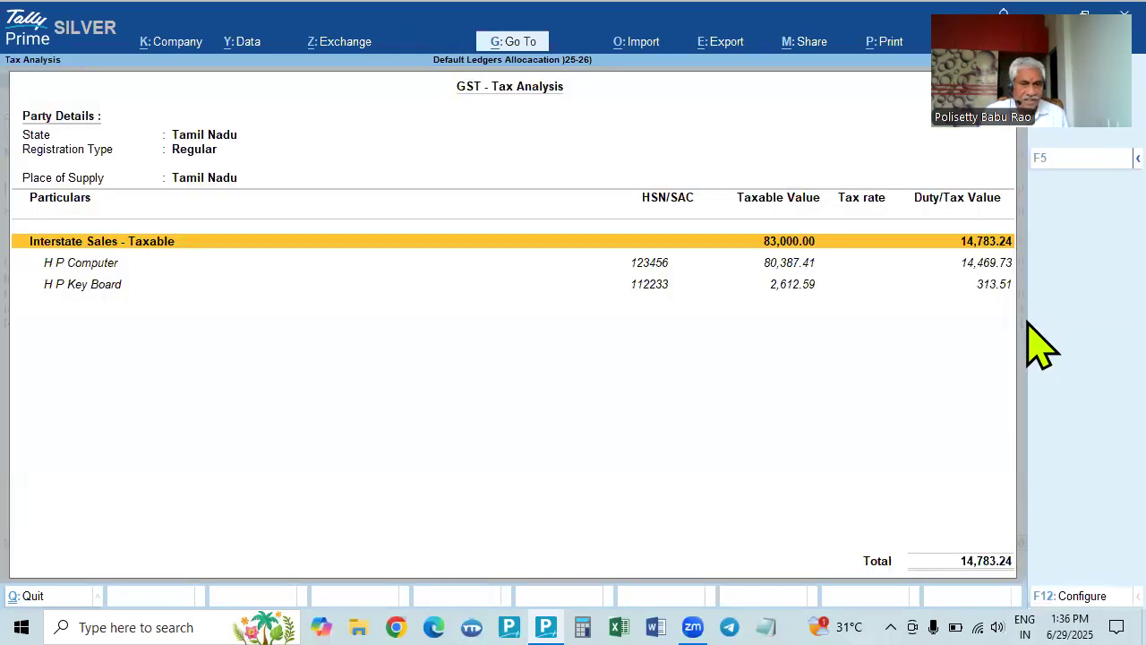
pyautogui.press('F5')
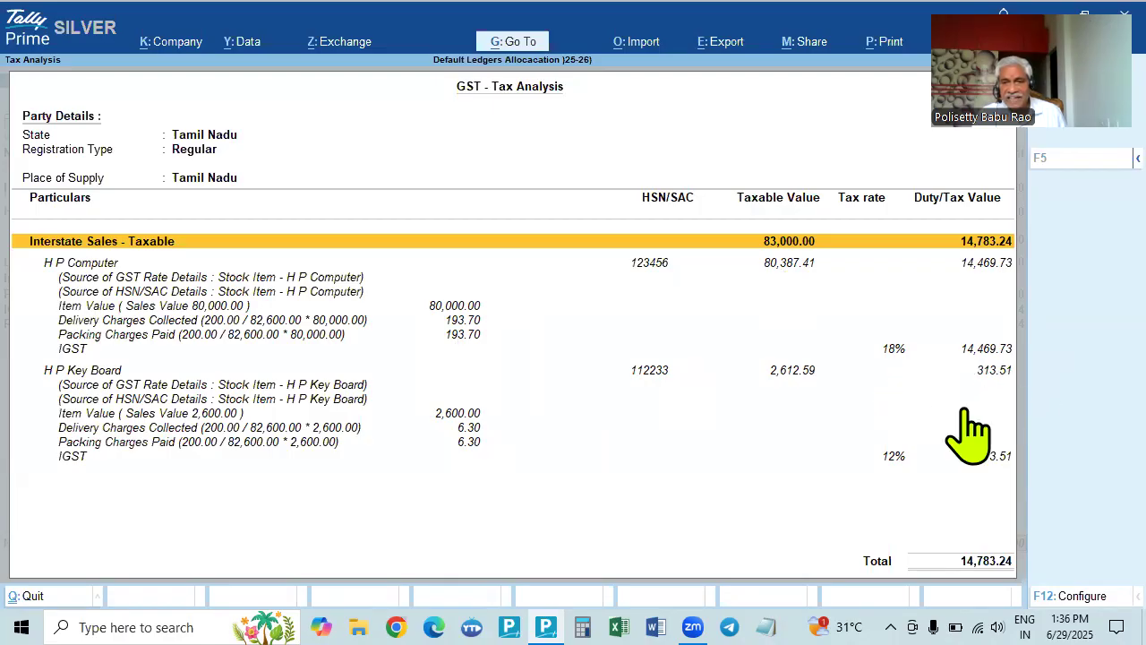
pyautogui.press('Escape')
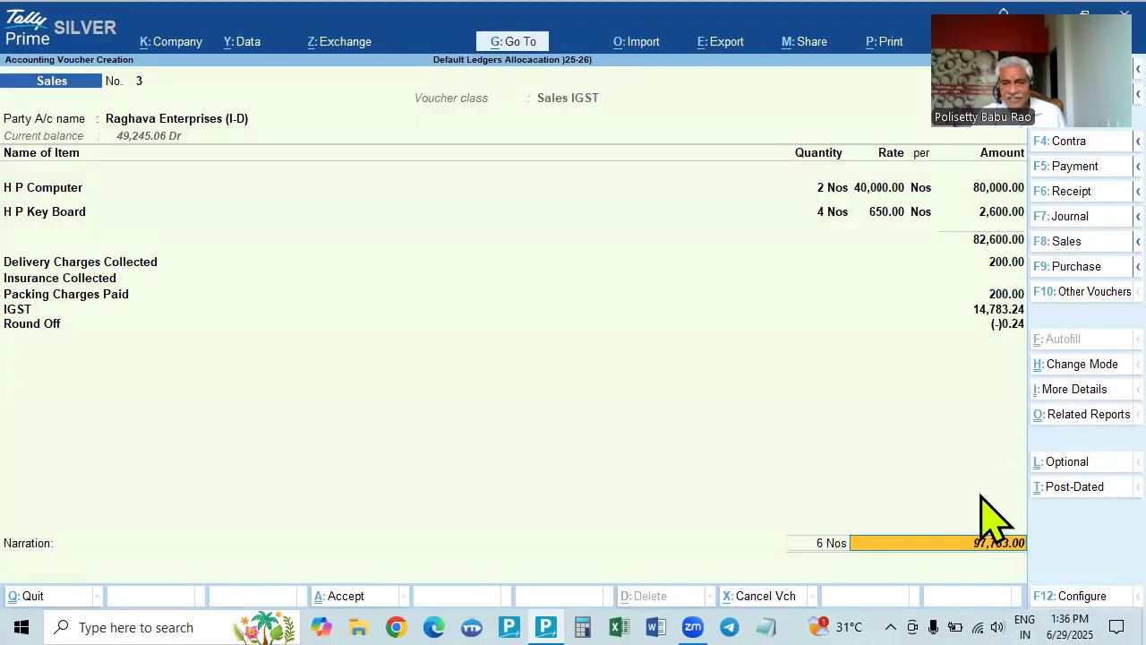
# Accept the bill-wise New Ref 3 for Raghava Enterprises (I-D) and save the interstate sales voucher.
pyautogui.press('Return')
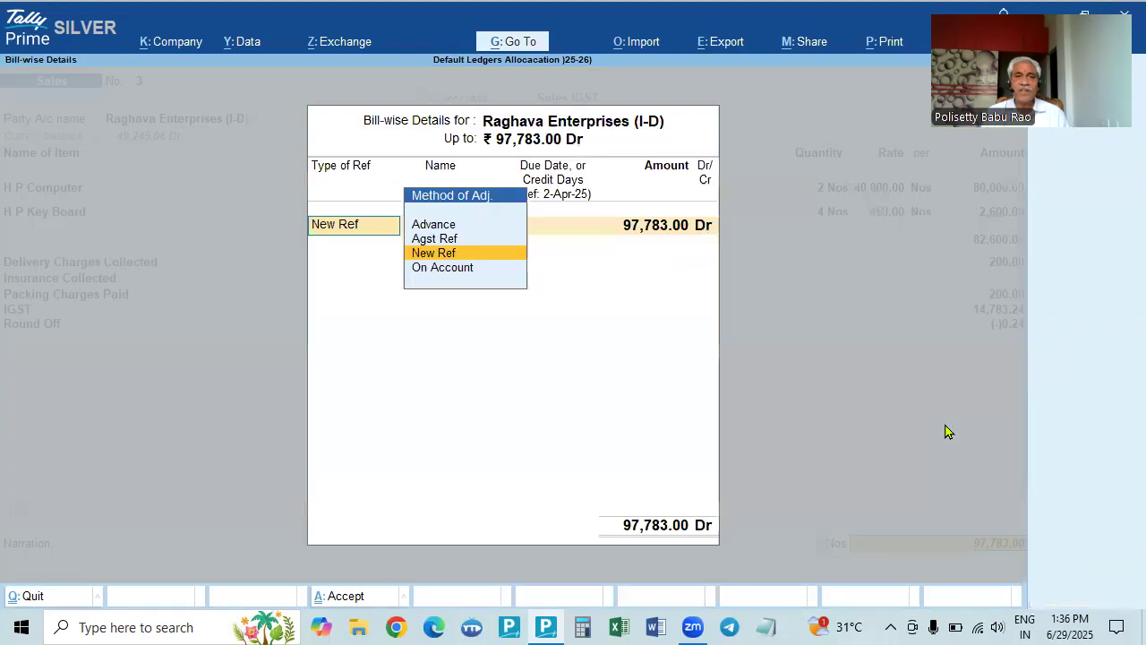
pyautogui.press('Return')
pyautogui.press('Return')
pyautogui.press('Return')
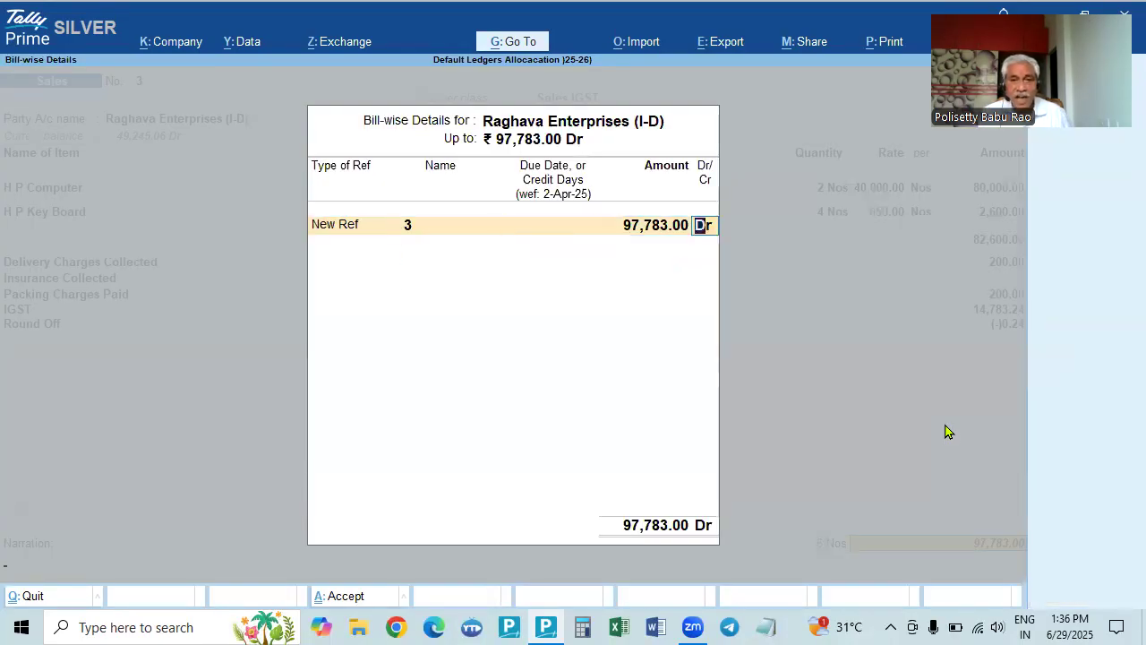
pyautogui.press('Return')
pyautogui.press('Return')
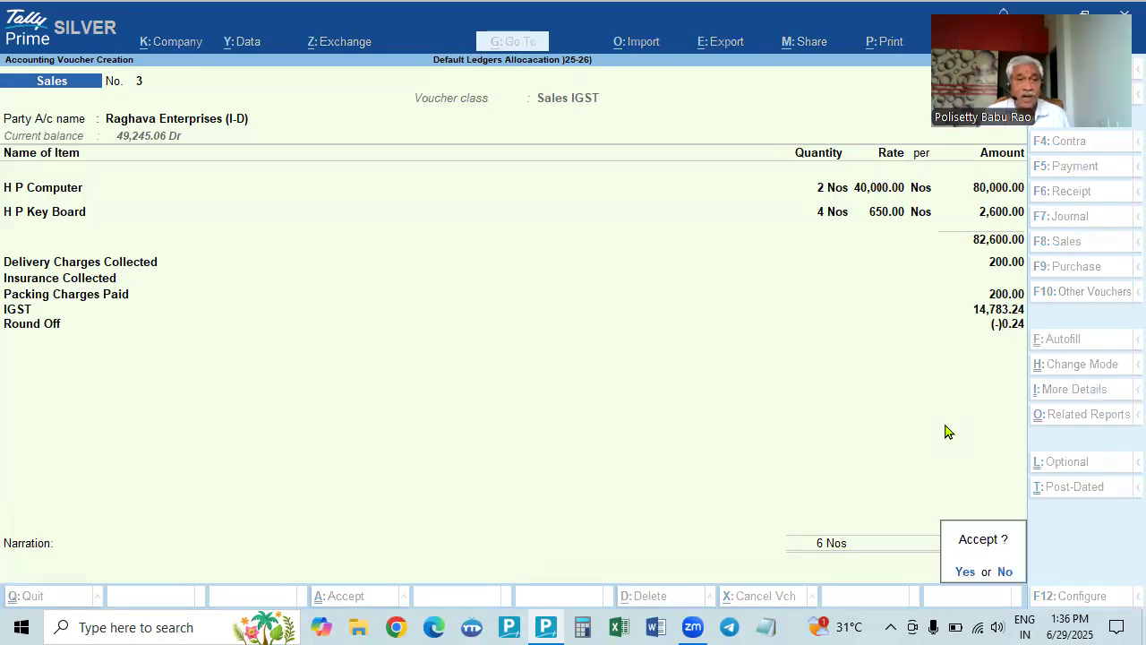
pyautogui.press('Return')
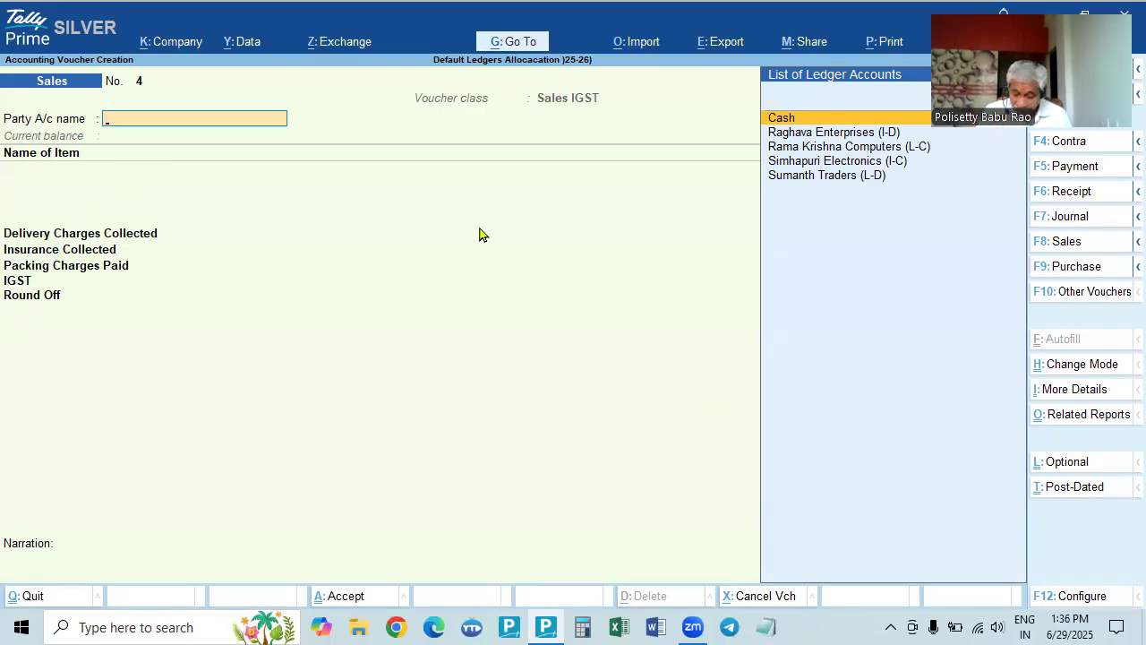
# Leave the blank sales voucher and bring up the list of voucher types for alteration.
pyautogui.press('Escape')
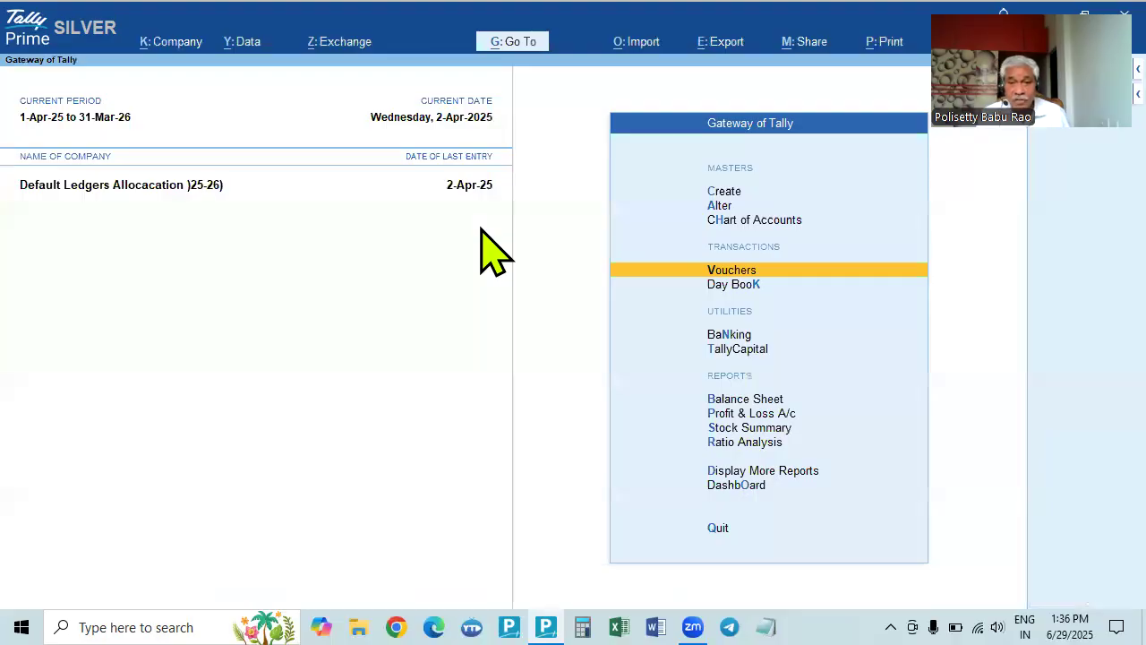
pyautogui.press('Up')
pyautogui.press('Up')
pyautogui.press('Return')
pyautogui.press('Down')
pyautogui.press('Down')
pyautogui.press('Down')
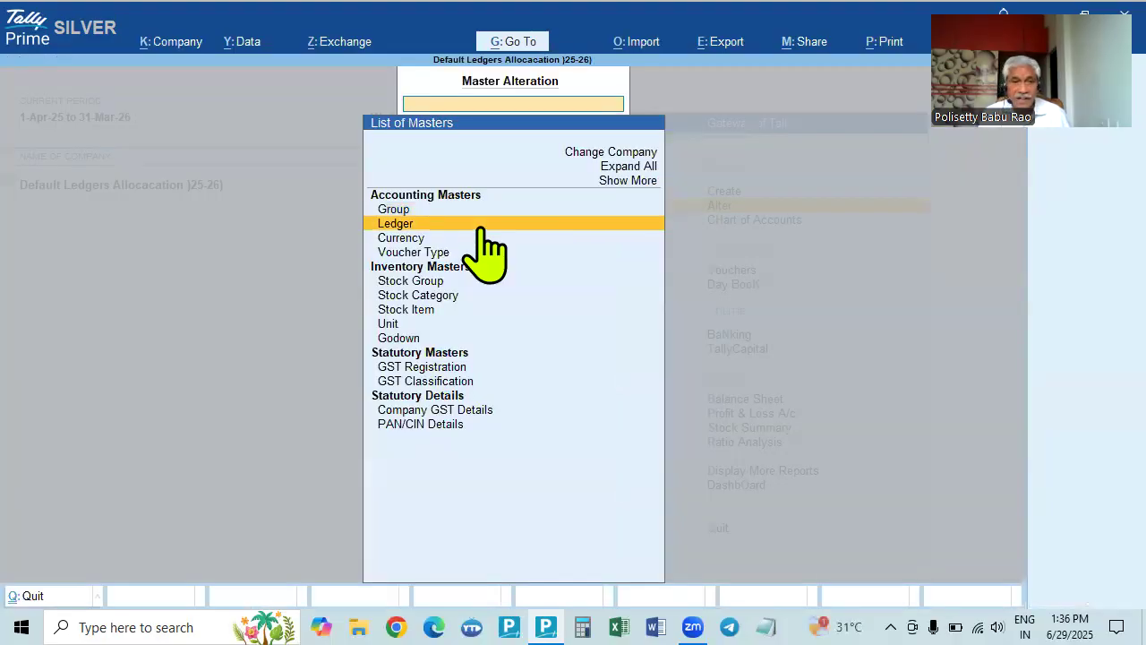
pyautogui.press('Return')
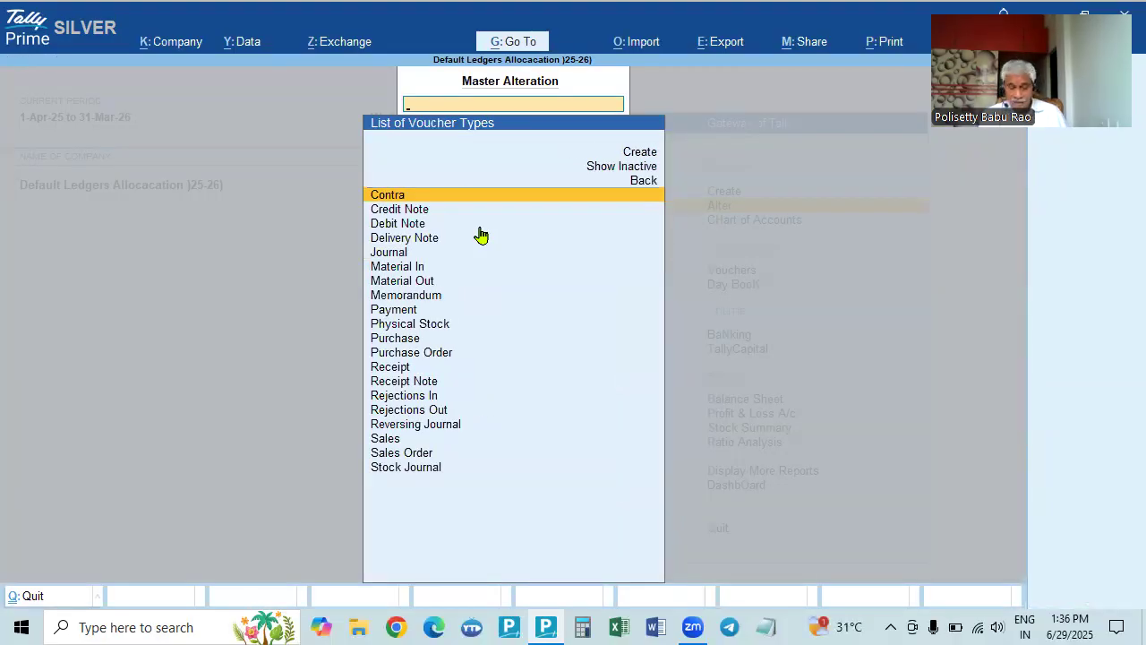
pyautogui.press('Down')
pyautogui.press('Down')
pyautogui.press('Down')
pyautogui.press('Down')
pyautogui.press('Down')
pyautogui.press('Down')
pyautogui.press('Down')
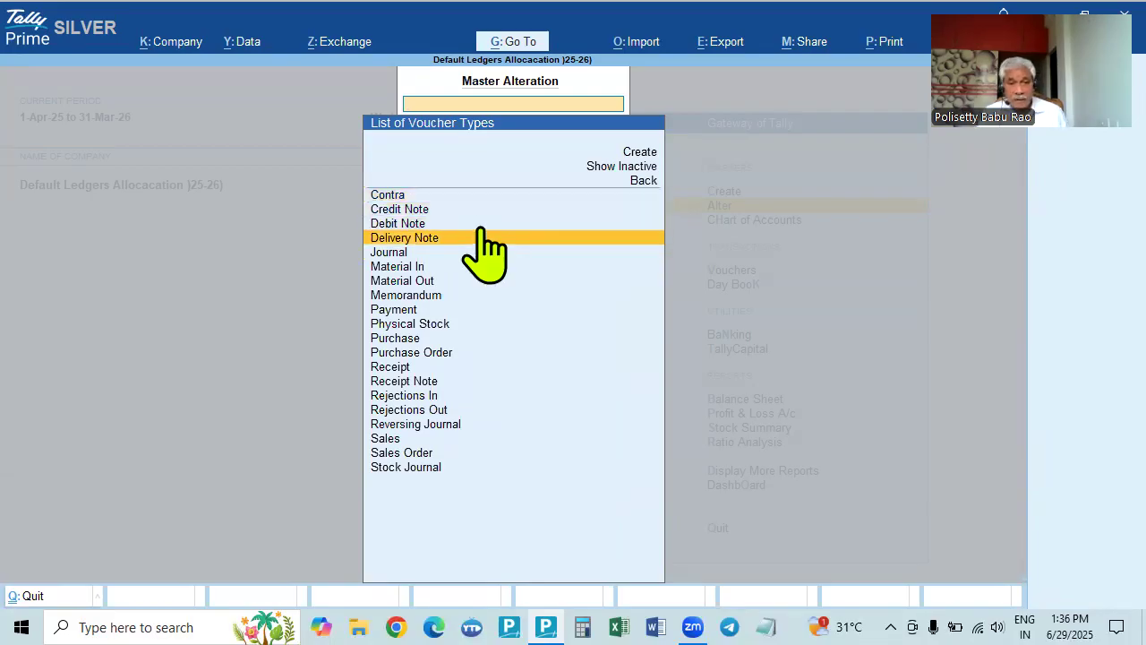
pyautogui.press('Down')
pyautogui.press('Down')
pyautogui.press('Down')
pyautogui.press('Return')
pyautogui.press('BackSpace')
pyautogui.press('Escape')
pyautogui.press('Escape')
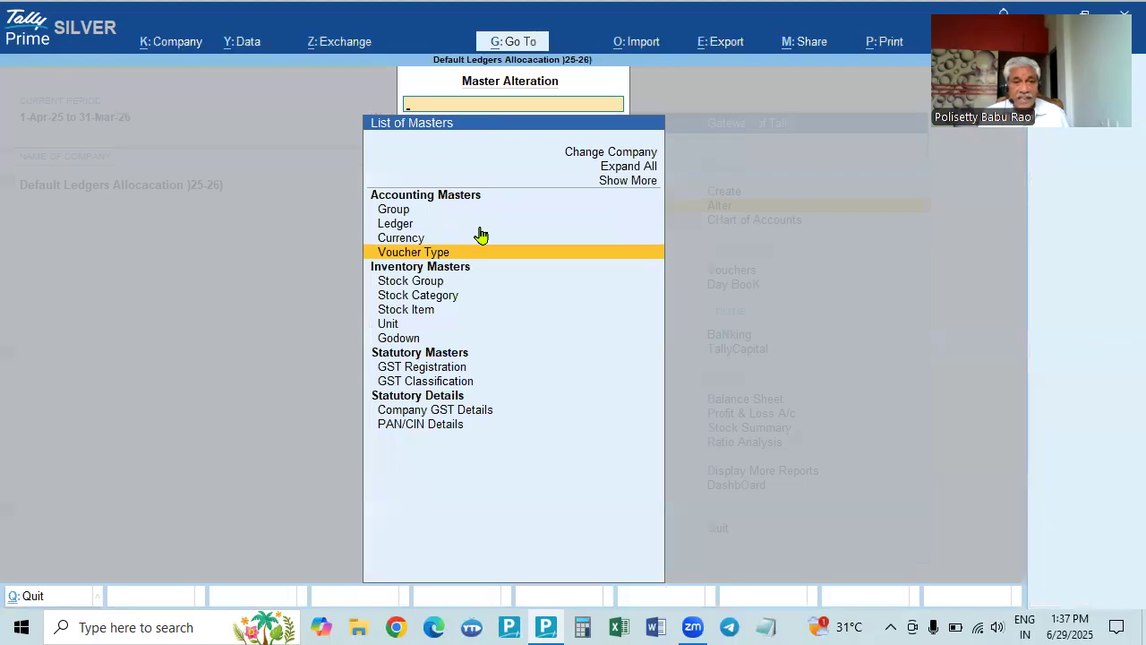
# Open the Purchase voucher type for alteration, check its class names, and close it without changes.
pyautogui.press('Return')
pyautogui.press('Down')
pyautogui.press('Down')
pyautogui.press('Down')
pyautogui.press('Down')
pyautogui.press('Down')
pyautogui.press('Down')
pyautogui.press('Down')
pyautogui.press('Down')
pyautogui.press('Down')
pyautogui.press('Down')
pyautogui.press('Return')
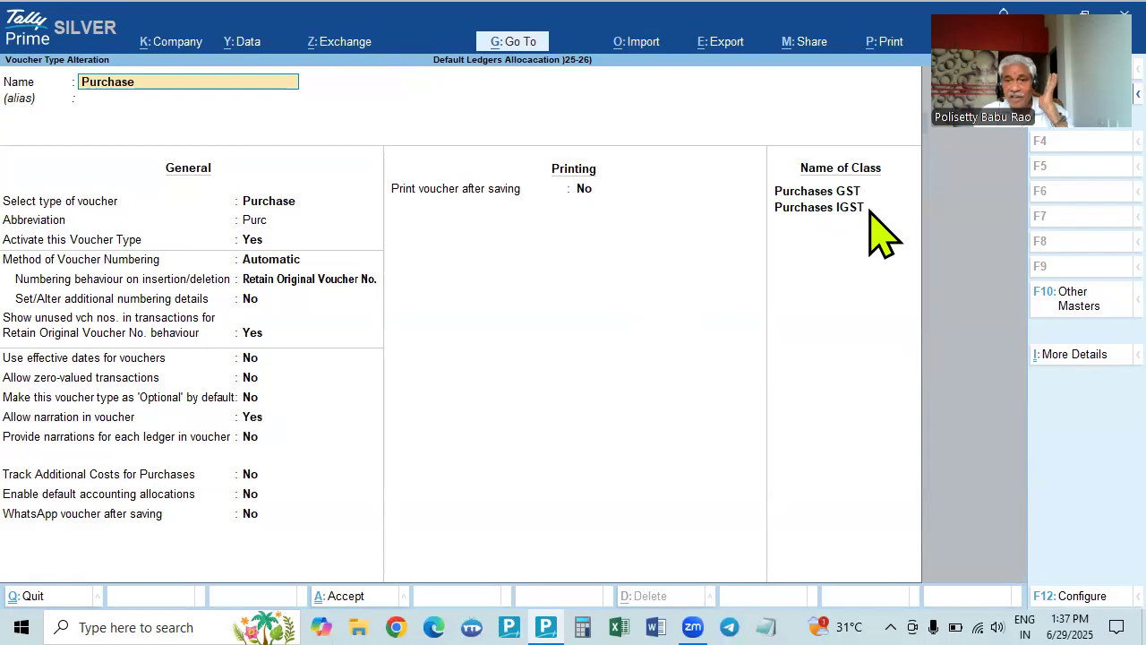
pyautogui.press('Escape')
pyautogui.press('Escape')
# Open the Sales voucher type for alteration to check its voucher classes.
pyautogui.press('Return')
pyautogui.press('Down')
pyautogui.press('Down')
pyautogui.press('Down')
pyautogui.press('Down')
pyautogui.press('Down')
pyautogui.press('Down')
pyautogui.press('Down')
pyautogui.press('Down')
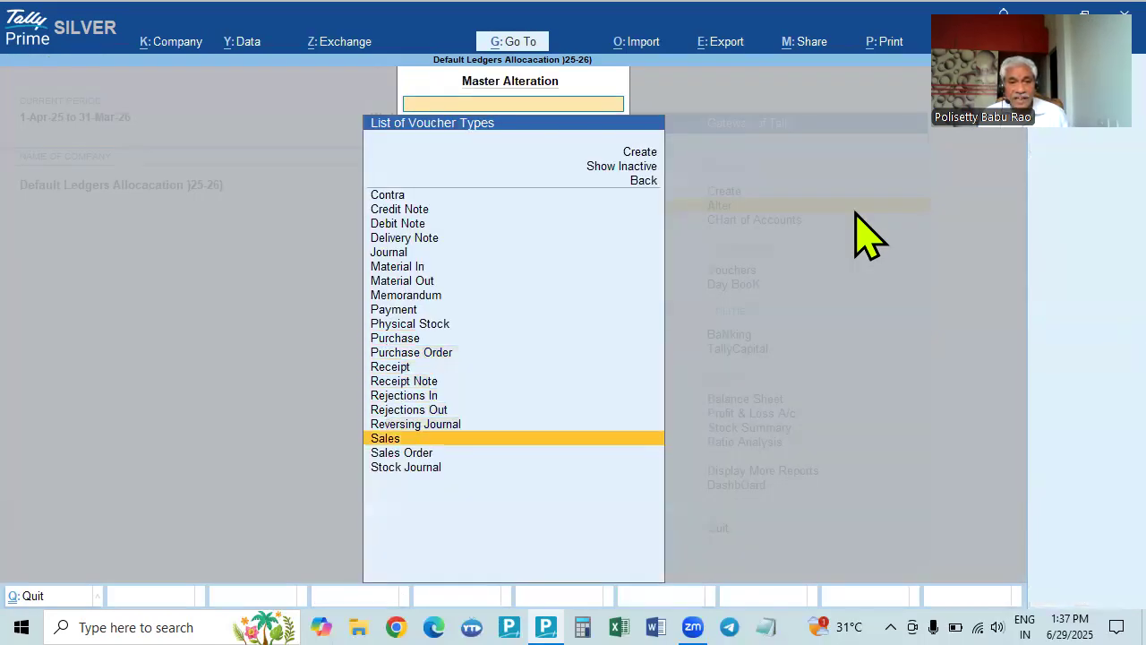
pyautogui.press('Up')
pyautogui.press('Return')
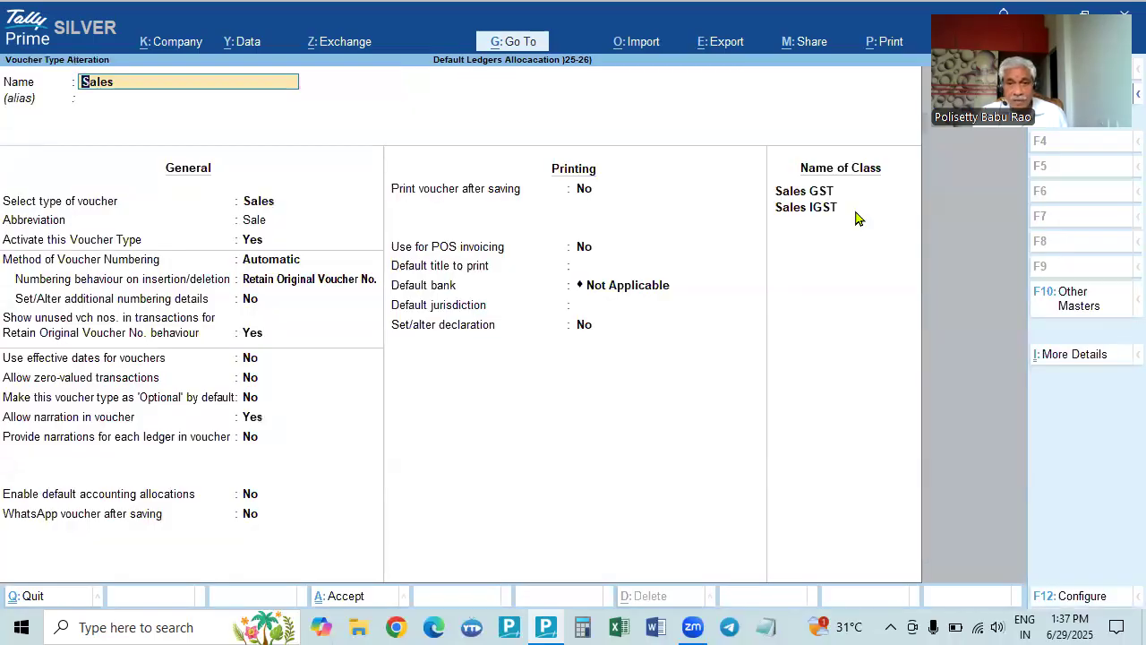
# Review the settings of the Sales GST and Sales IGST classes, including default allocations and additional entries, without altering them.
pyautogui.click(816, 193)
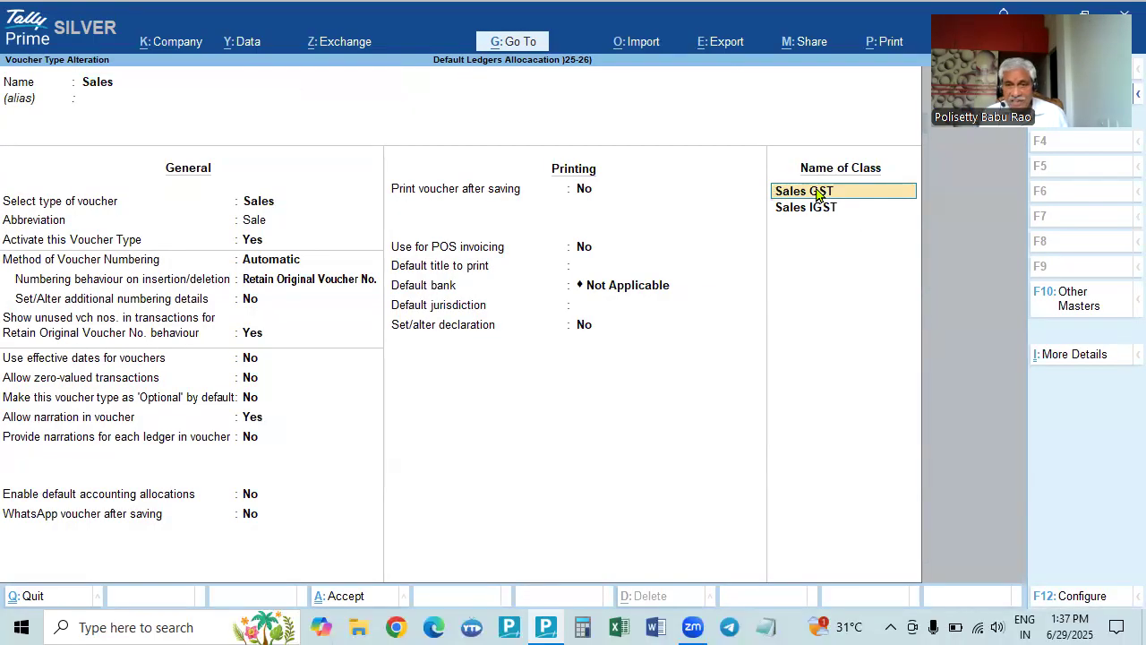
pyautogui.press('Return')
pyautogui.press('Escape')
pyautogui.press('Return')
pyautogui.press('Down')
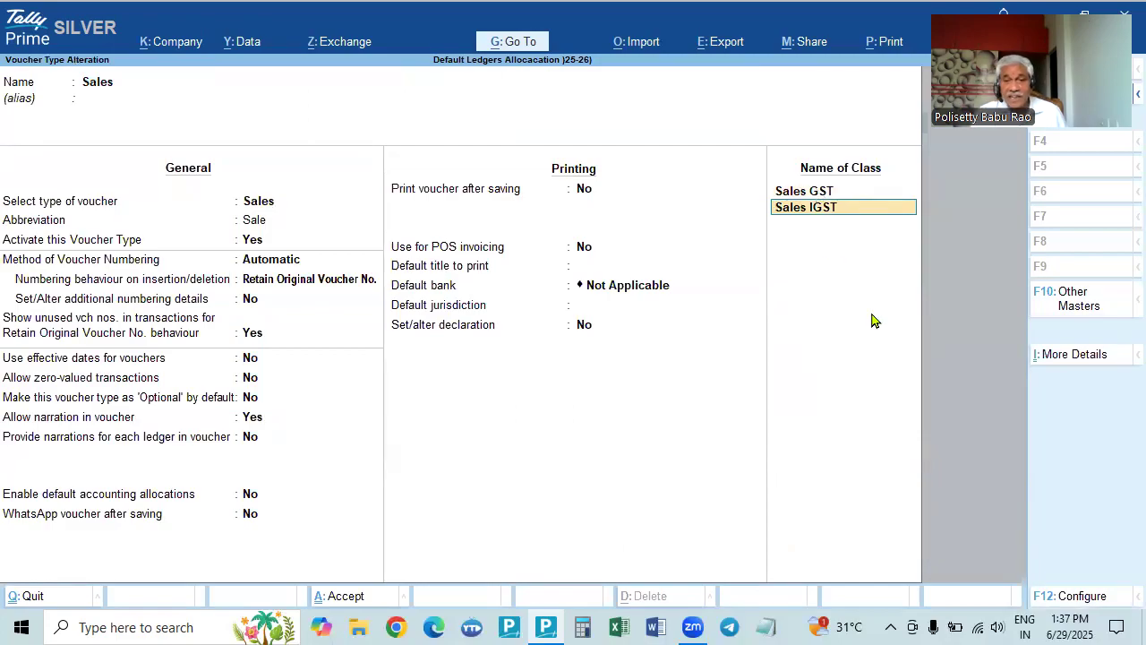
pyautogui.press('Return')
pyautogui.press('Escape')
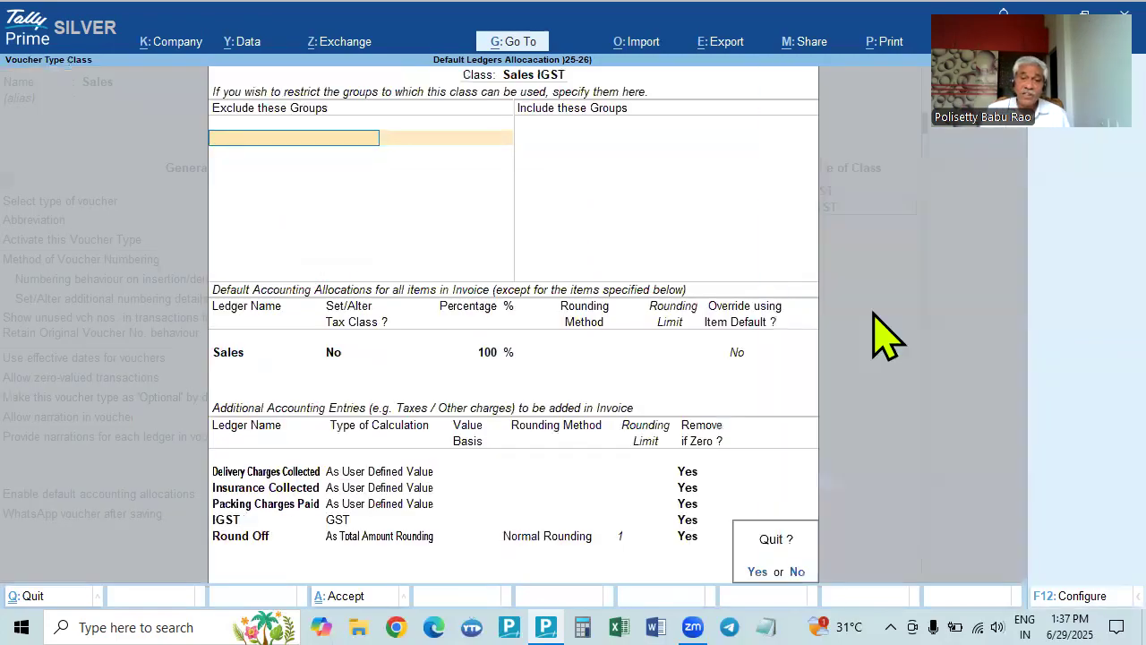
pyautogui.press('Return')
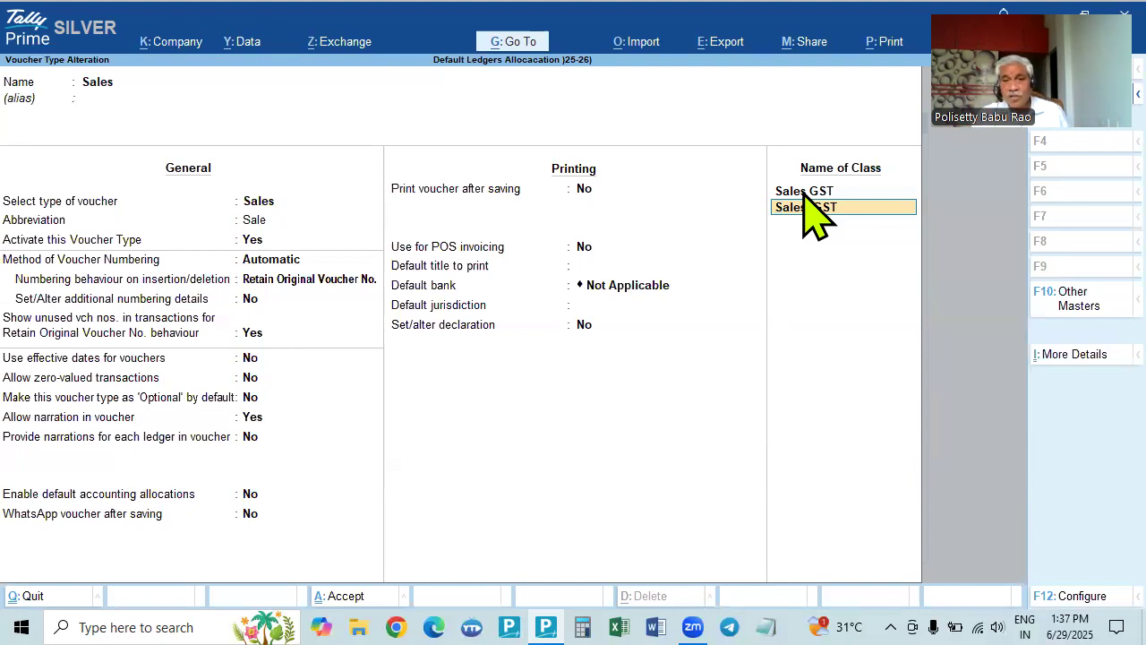
# Close the Sales voucher type and reopen the Purchase voucher type for alteration.
pyautogui.press('BackSpace')
pyautogui.press('Return')
pyautogui.press('Up')
pyautogui.press('Up')
pyautogui.press('Up')
pyautogui.press('Up')
pyautogui.press('Up')
pyautogui.press('Up')
pyautogui.press('Up')
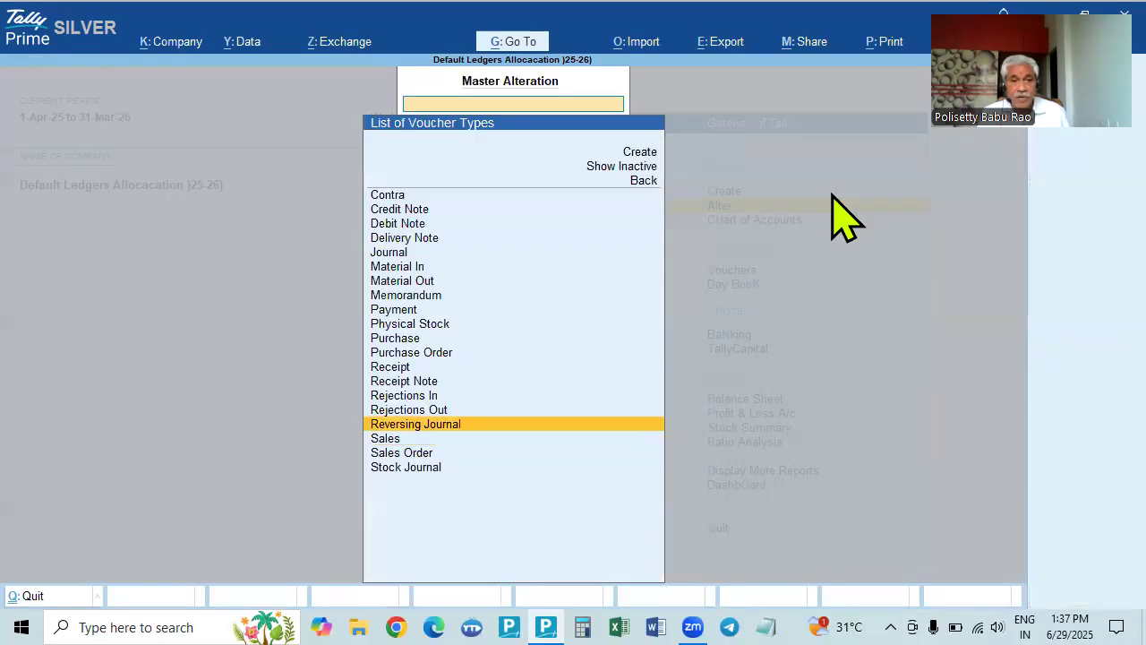
pyautogui.press('Return')
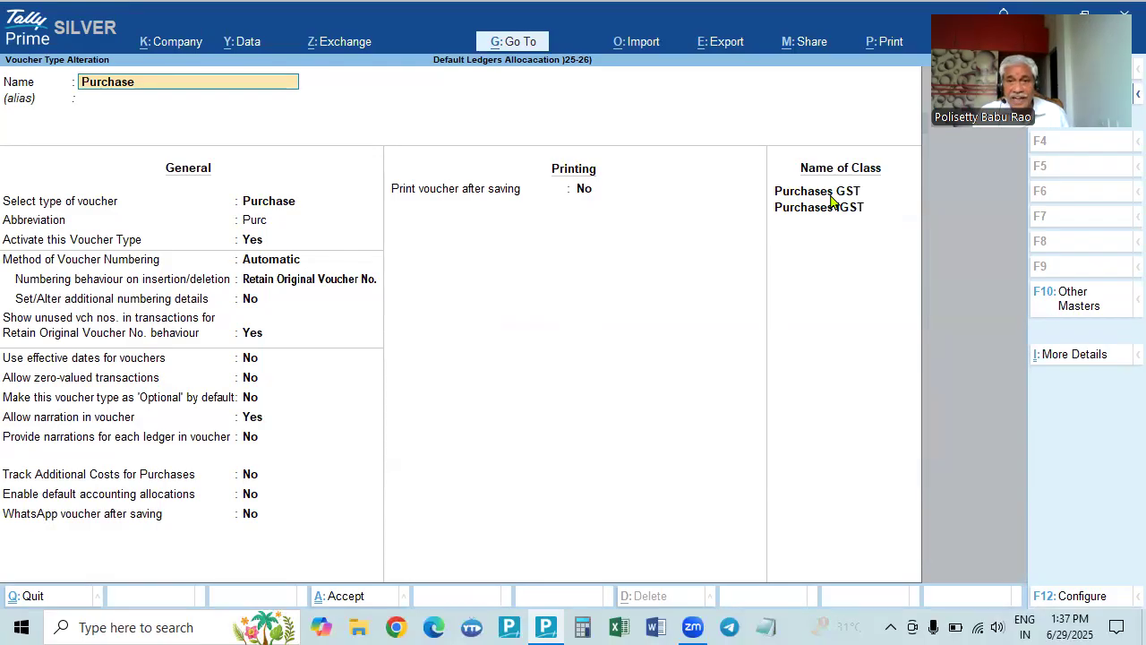
# Review the Purchases GST class's default allocations and additional accounting entries, and return to the Gateway of Tally without saving.
pyautogui.click(831, 193)
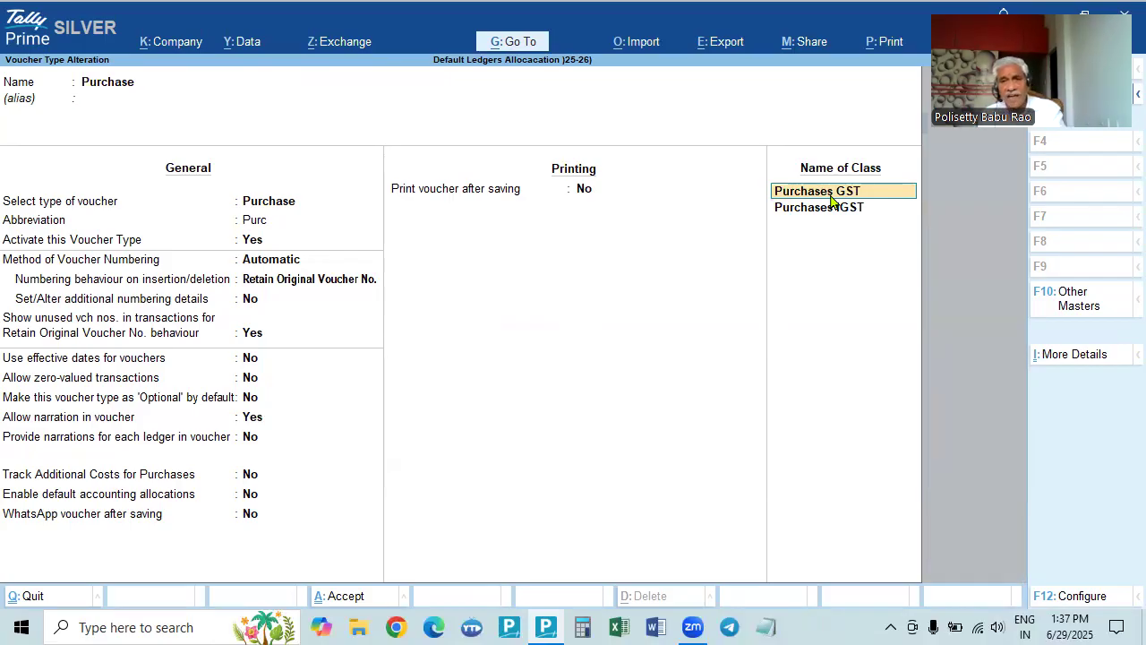
pyautogui.click(831, 198)
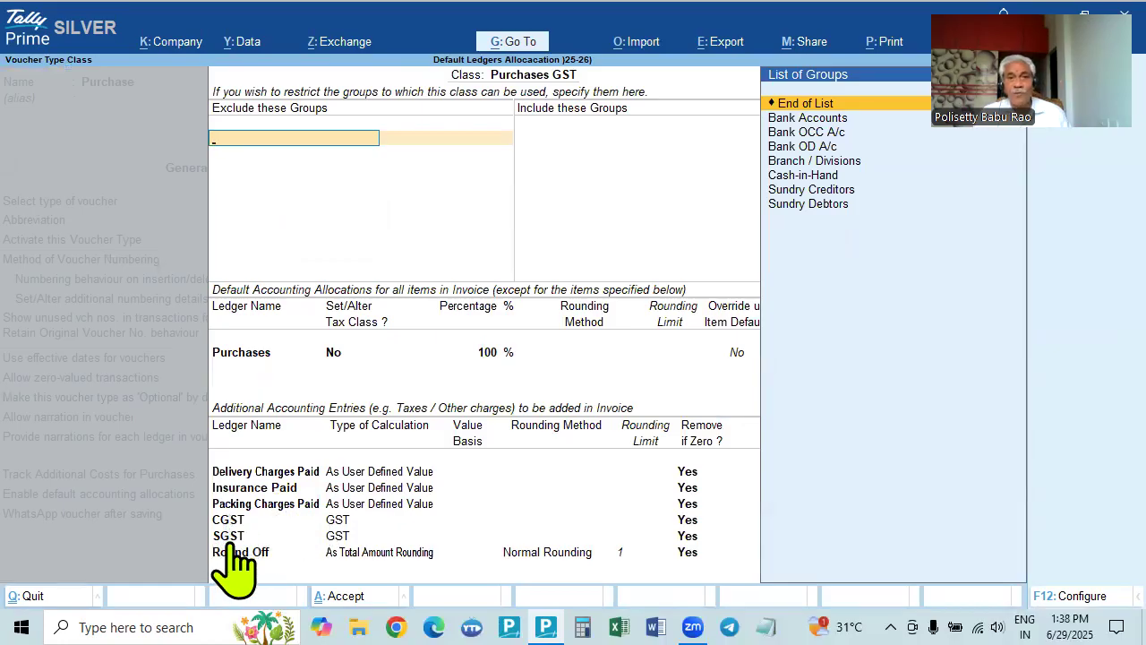
pyautogui.press('Escape')
pyautogui.press('Escape')
pyautogui.press('Escape')
pyautogui.press('Escape')
pyautogui.press('Escape')
# Start a new sales voucher, view the available Sales voucher classes, and choose Sales IGST to inspect its preset ledgers.
pyautogui.press('Up')
pyautogui.press('Down')
pyautogui.press('Down')
pyautogui.press('Down')
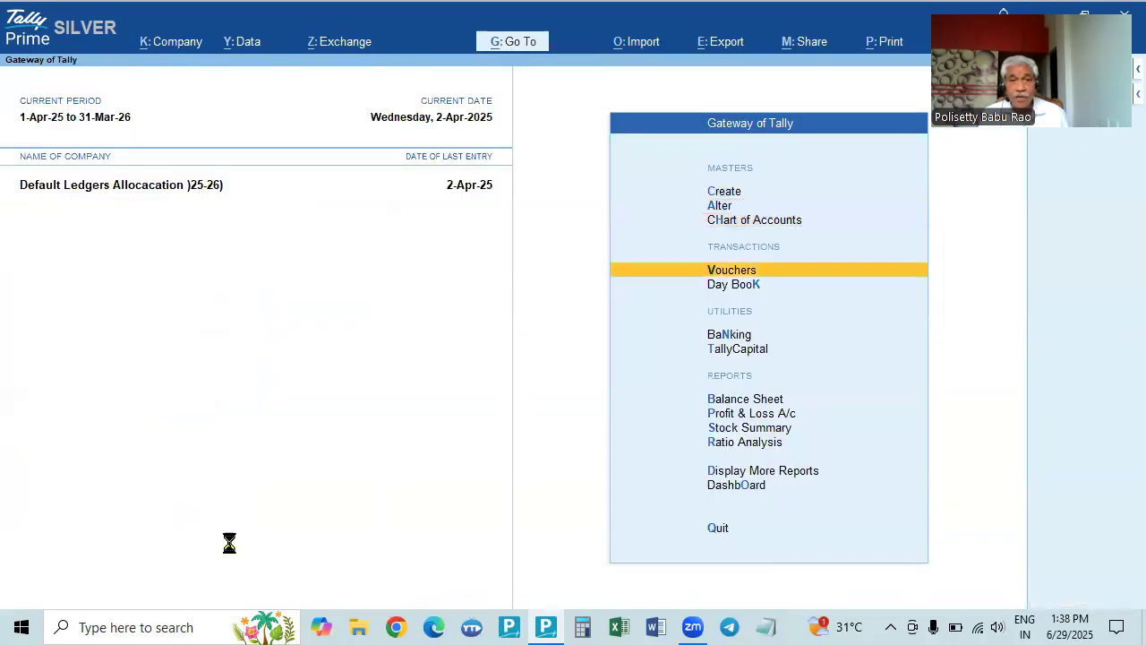
pyautogui.press('Return')
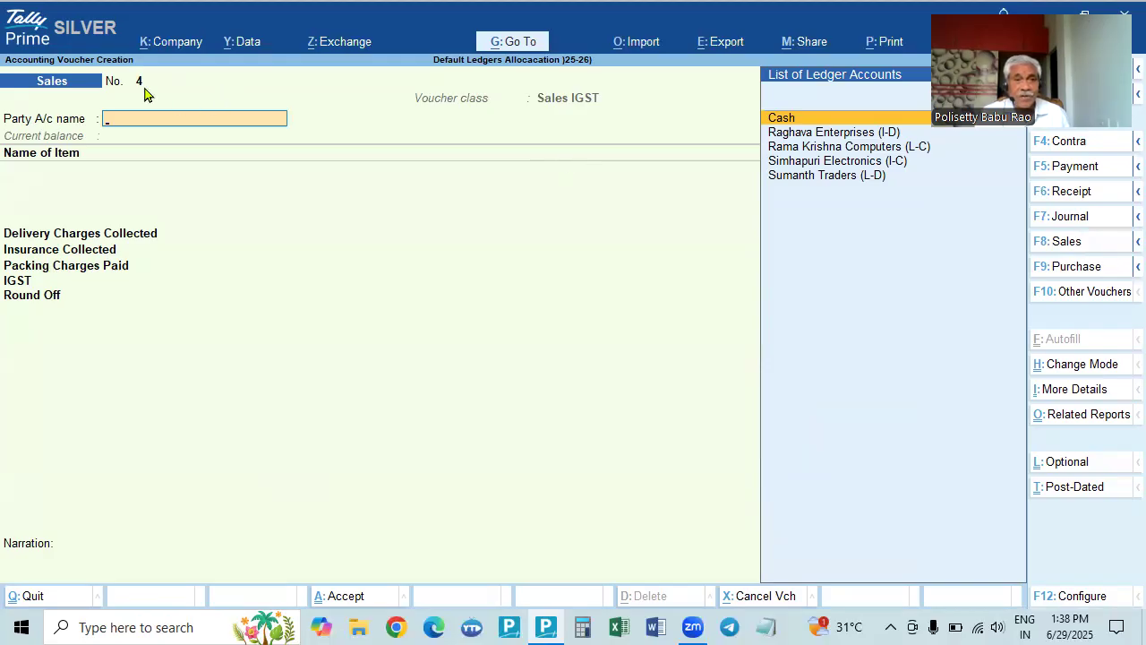
pyautogui.click(113, 85)
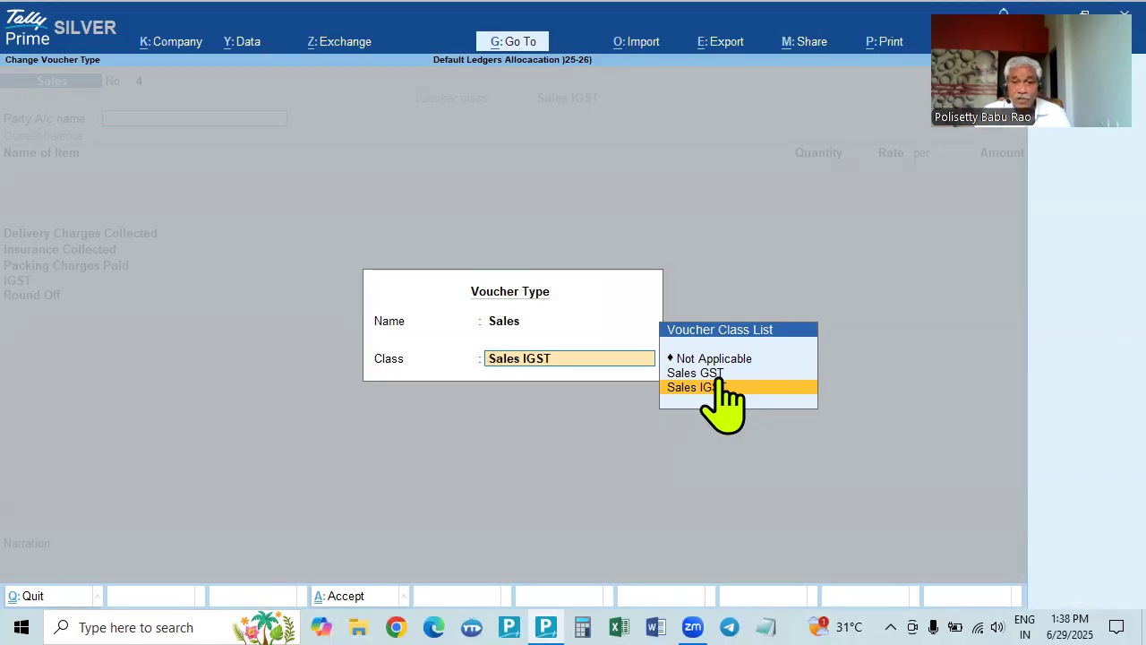
pyautogui.click(708, 385)
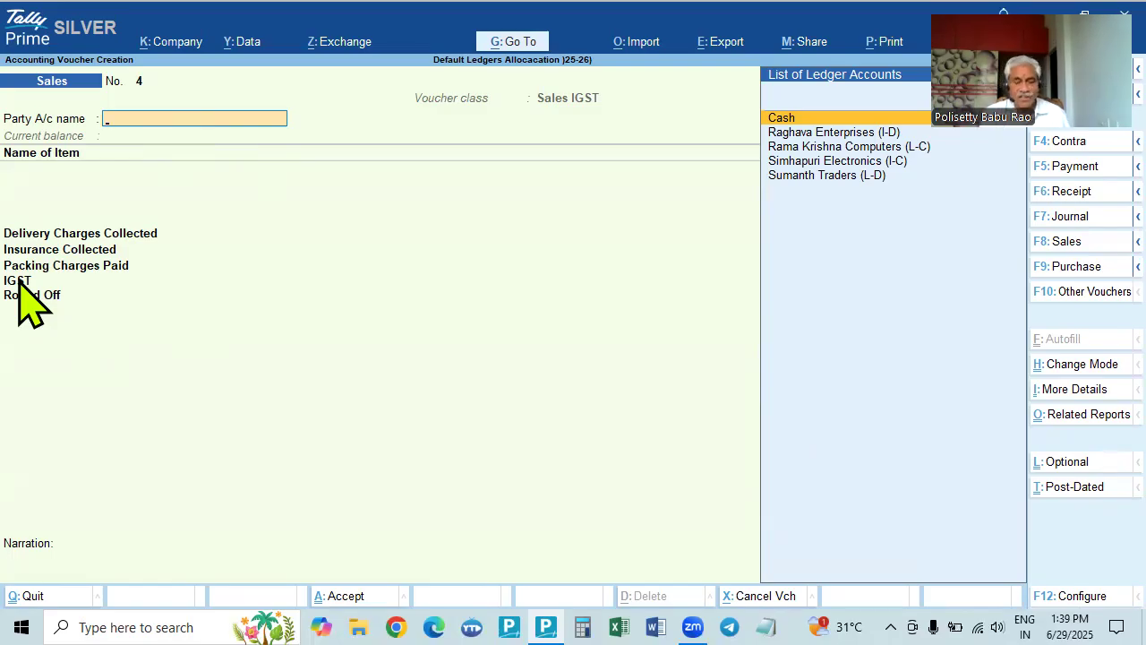
# Quit the sales voucher and start a new purchase voucher with the Purchases GST class to view its preset ledgers.
pyautogui.press('Escape')
pyautogui.press('y')
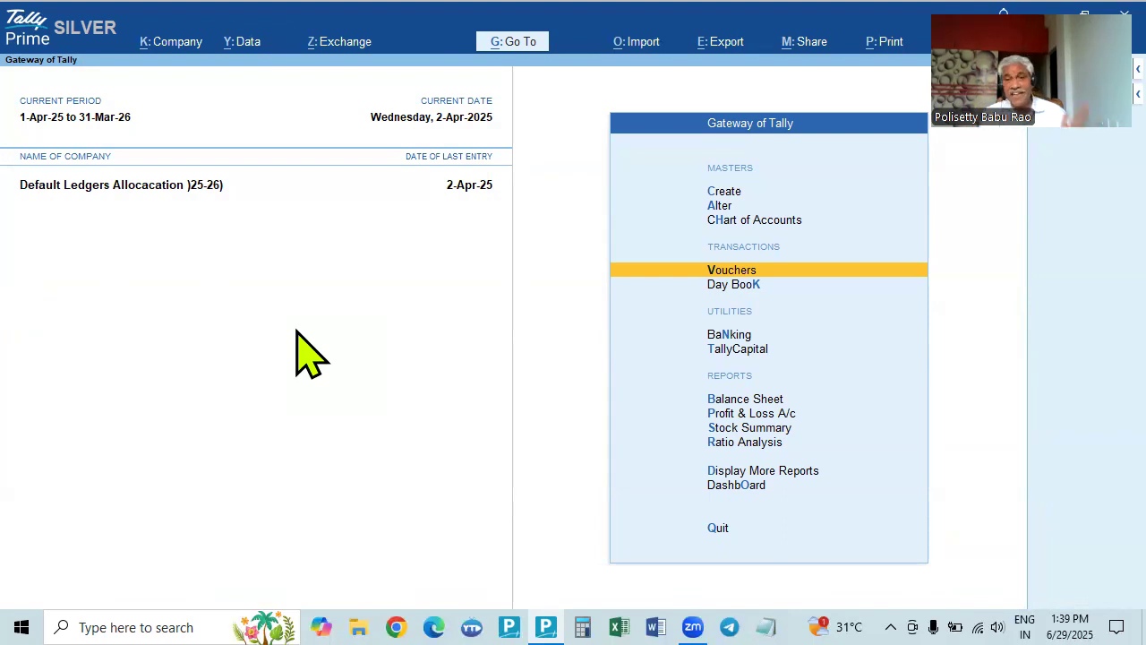
pyautogui.press('Return')
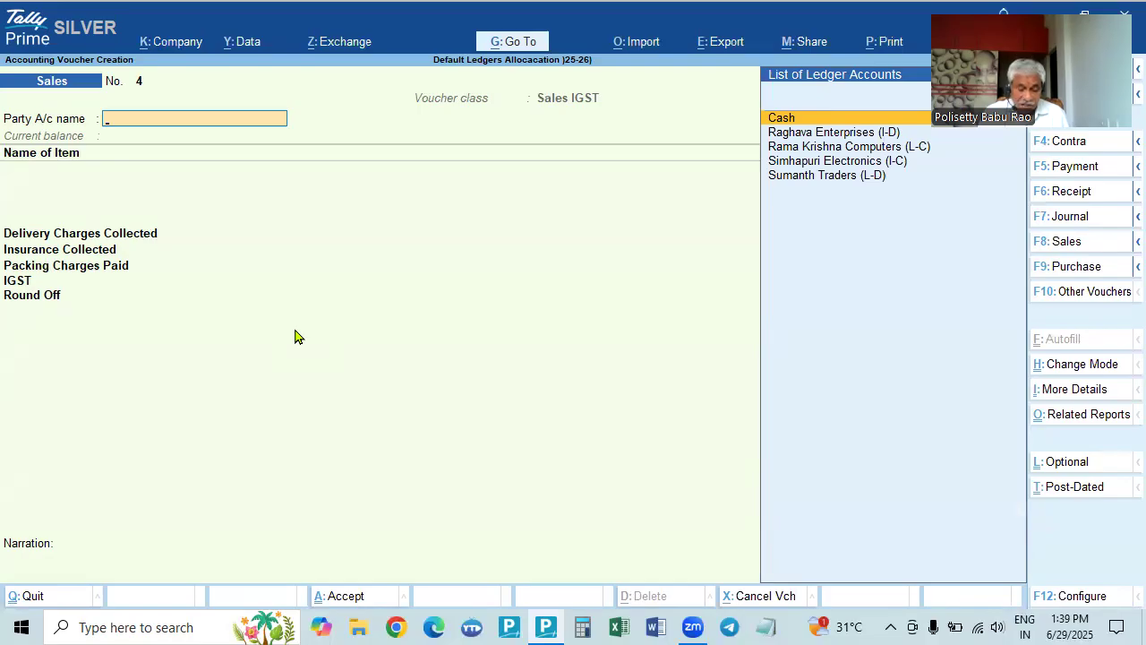
pyautogui.press('F9')
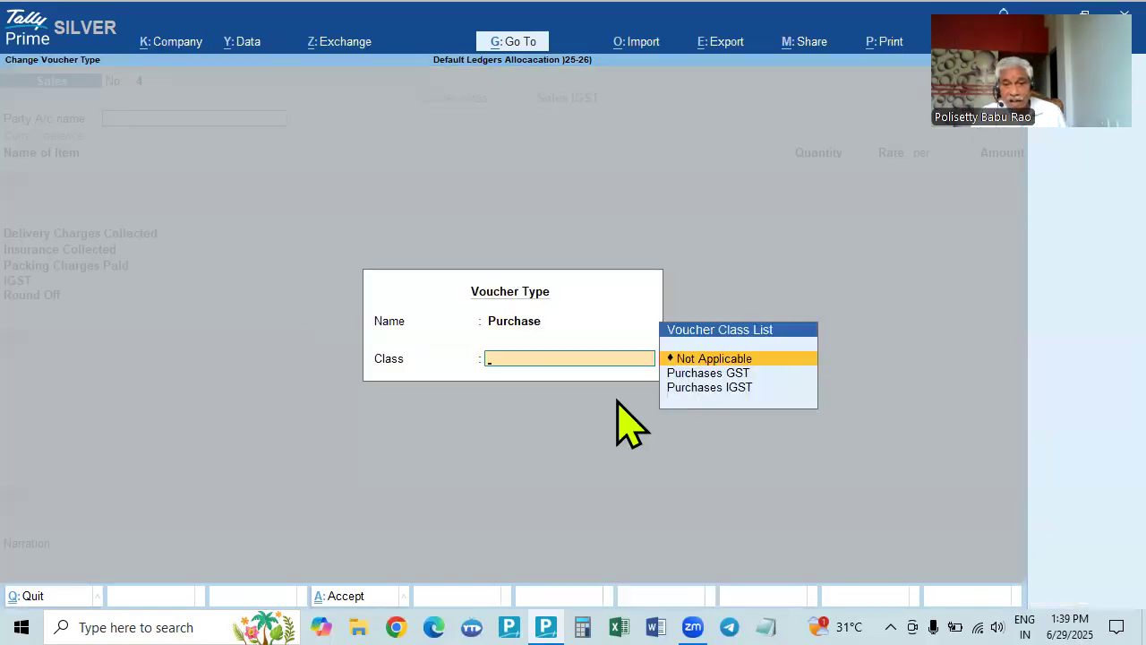
pyautogui.click(699, 375)
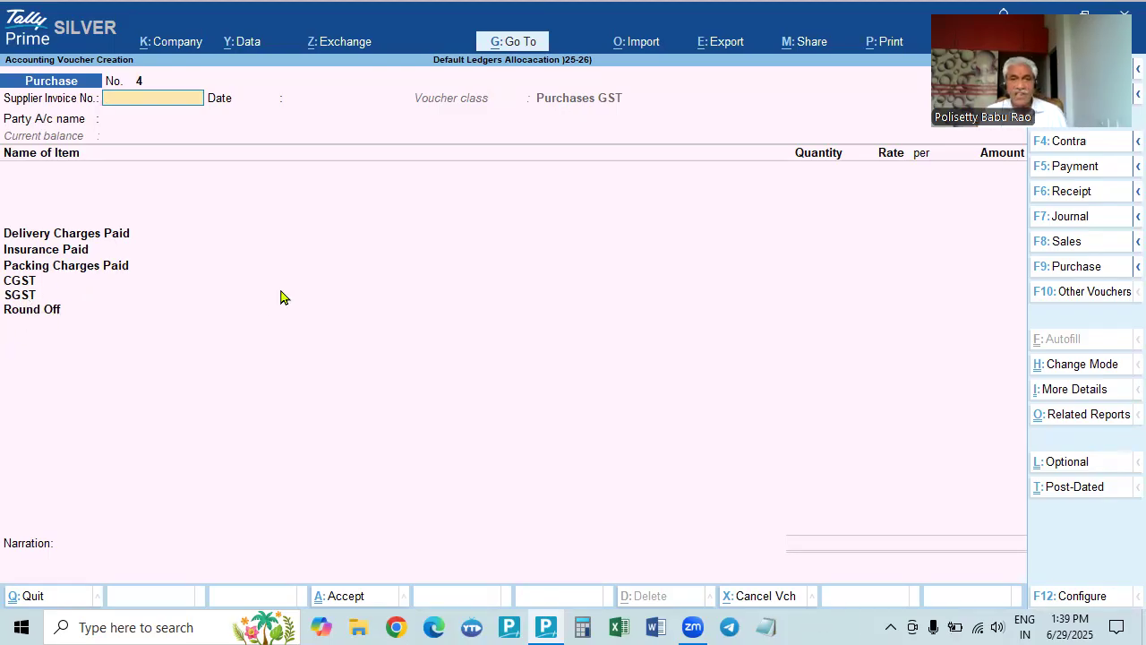
# Abandon the blank purchase voucher and return to the Gateway of Tally, keeping the program open.
pyautogui.press('Escape')
pyautogui.press('Return')
pyautogui.press('Escape')
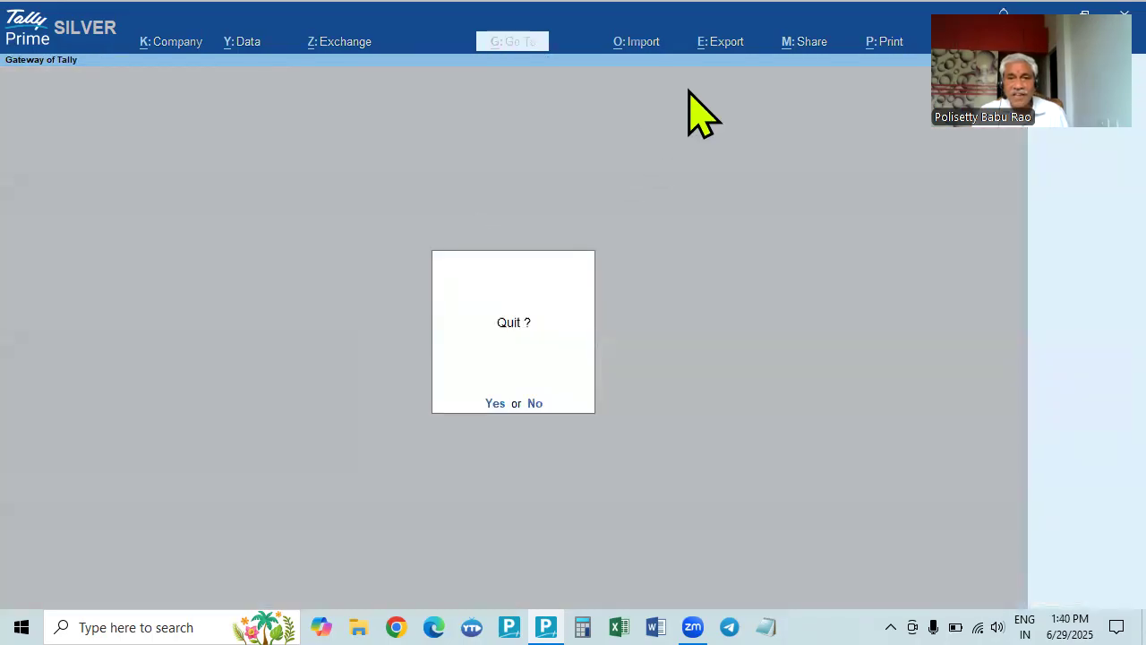
pyautogui.press('Escape')
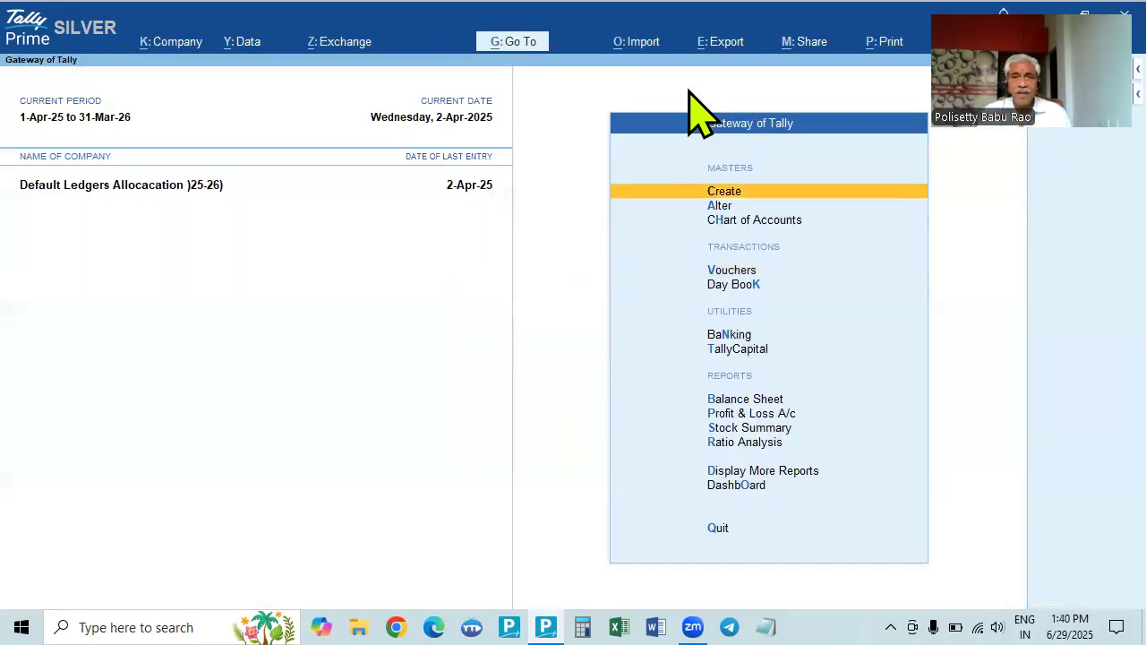